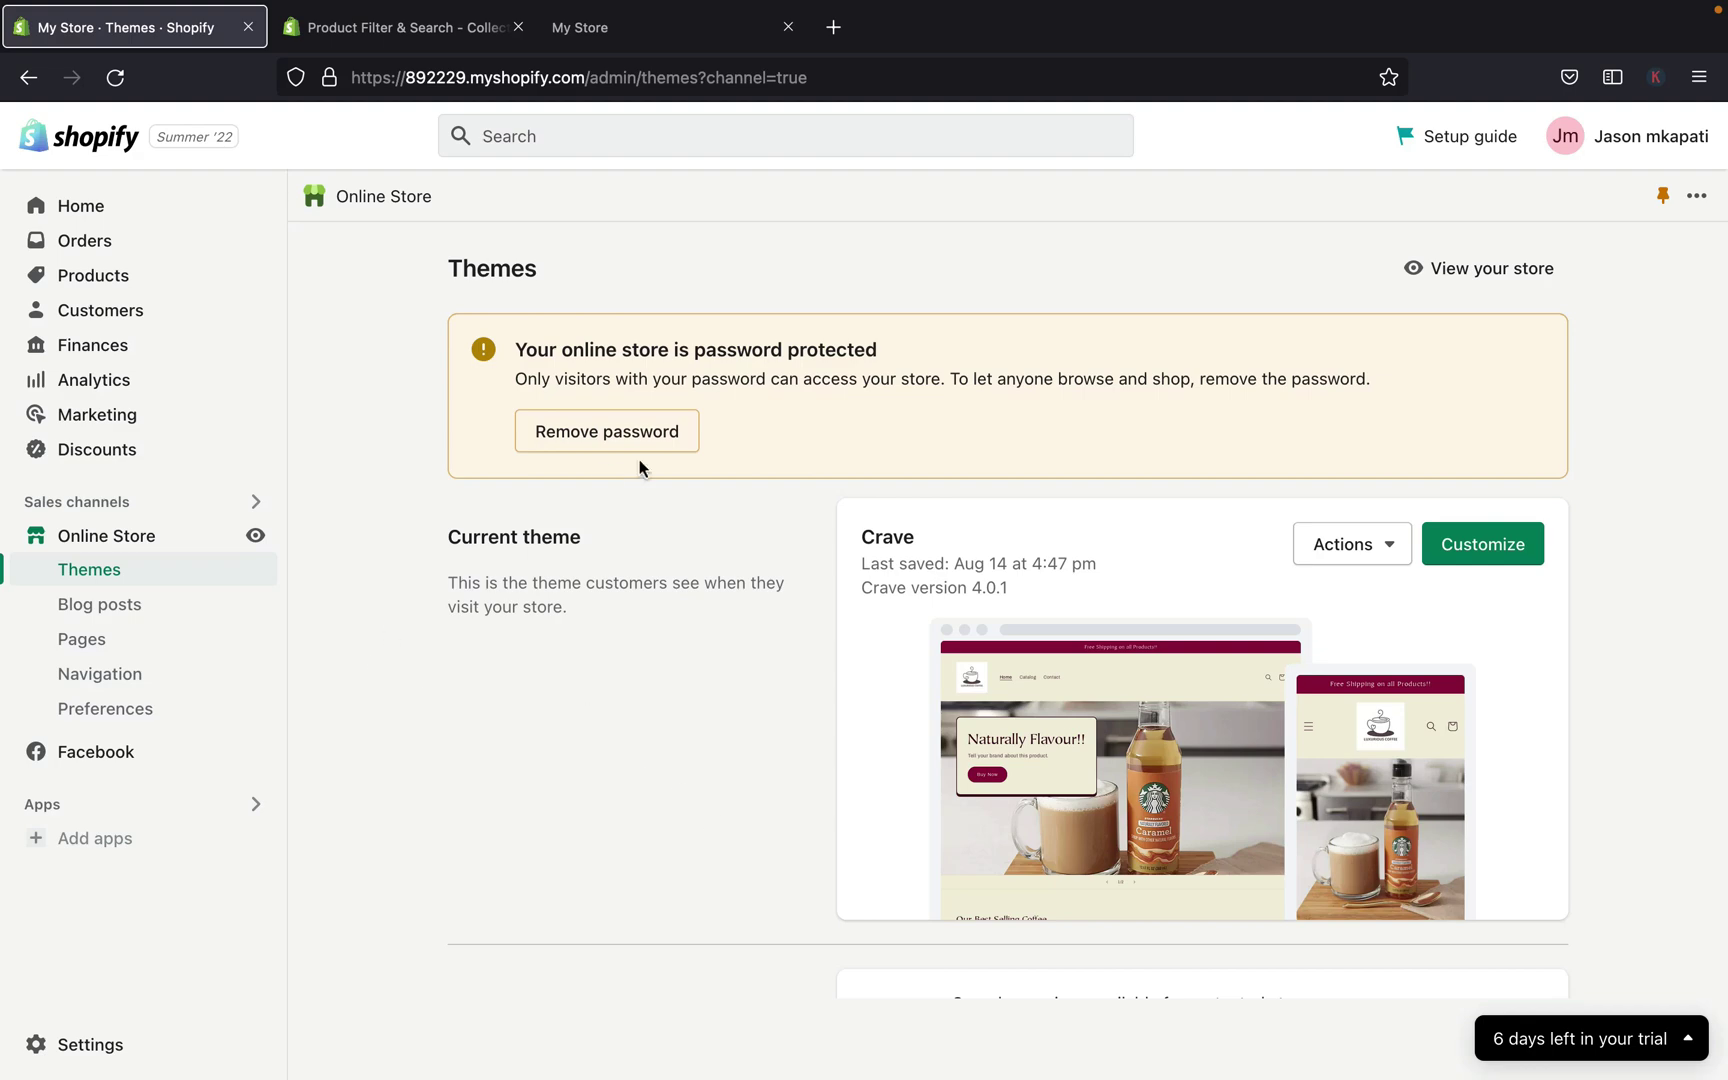
Switch to the Product Filter & Search app listing and open its demo store to view the vertical filter layout.
{"action": "left_click", "coordinate": [372, 37]}
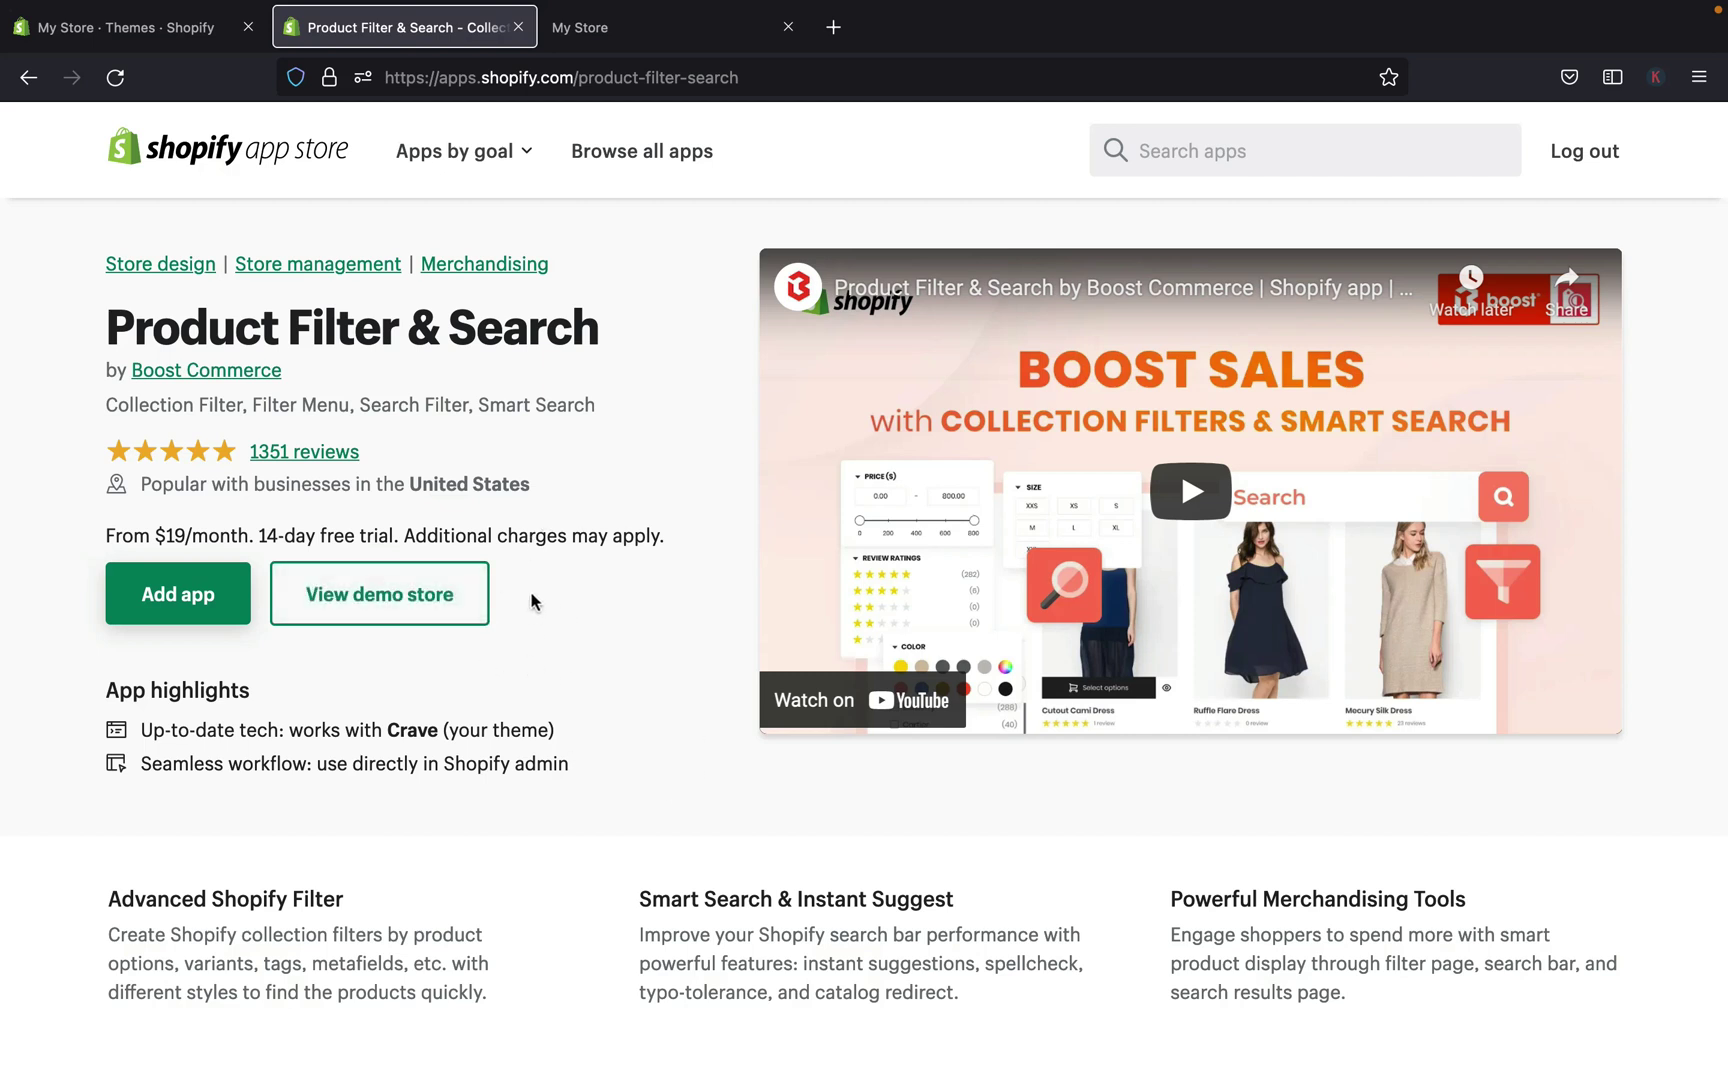
{"action": "left_click", "coordinate": [380, 598]}
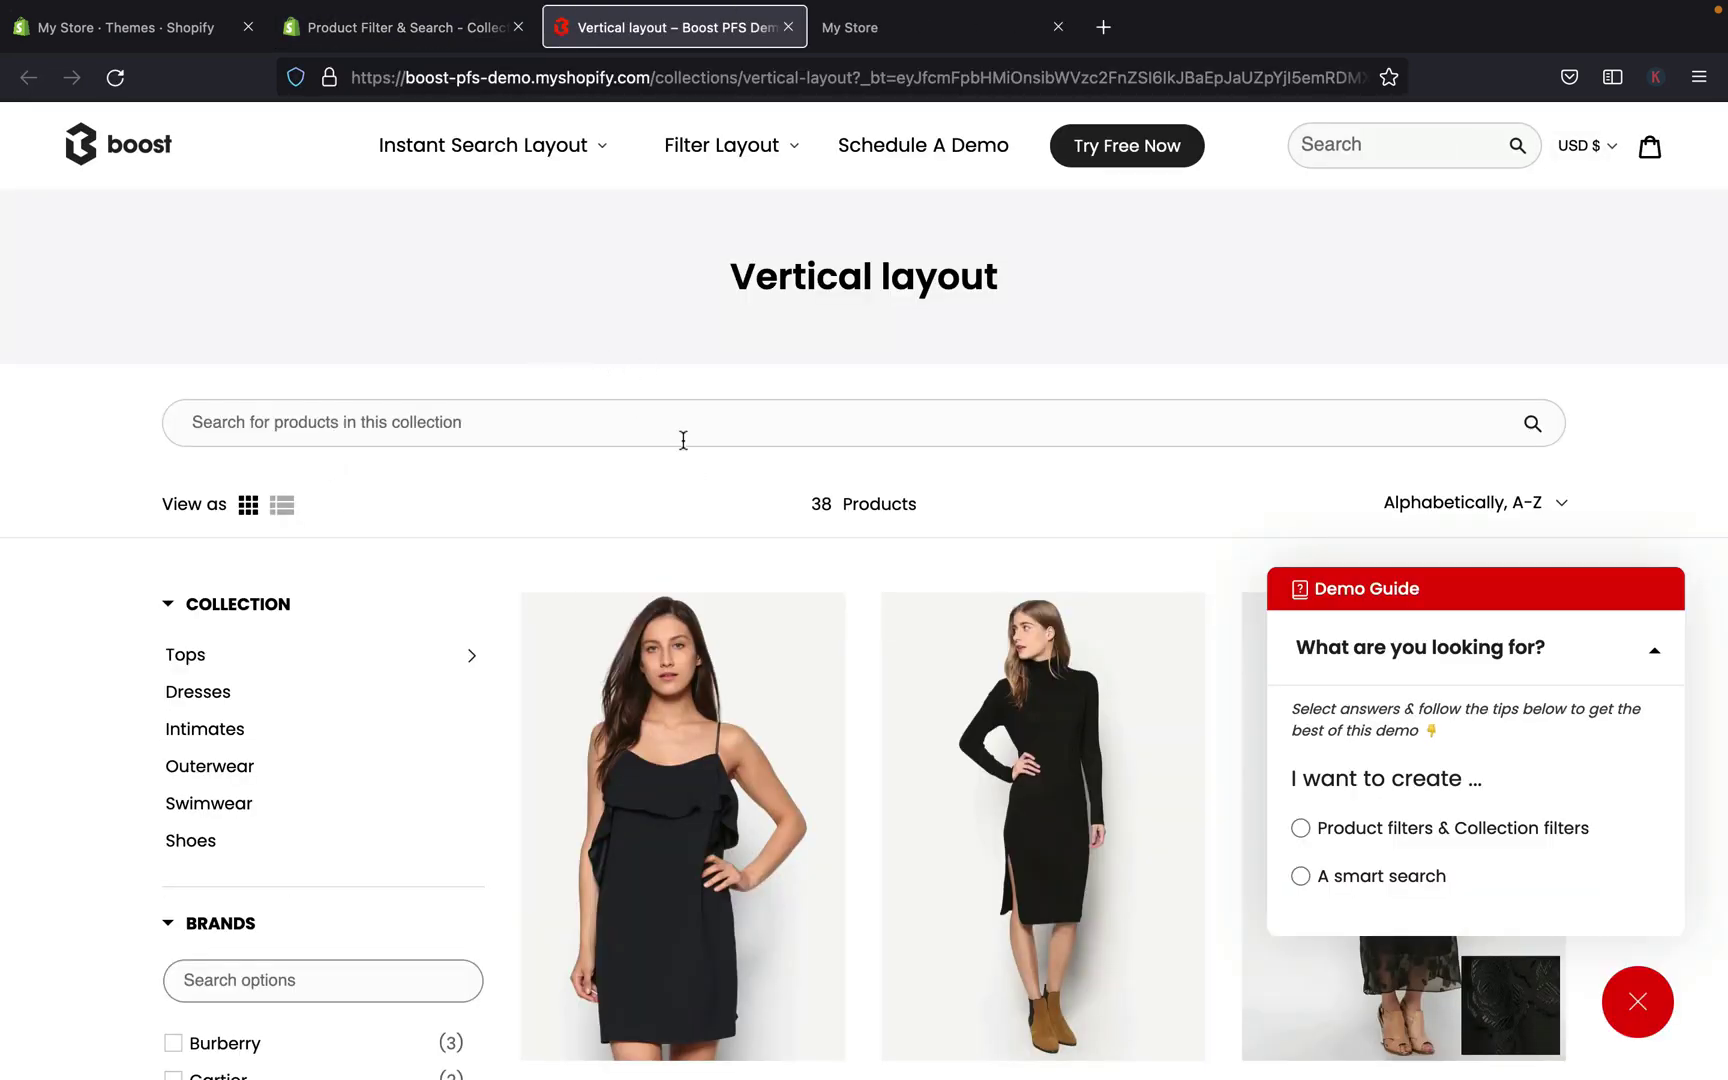
{"action": "scroll", "coordinate": [692, 578], "scroll_direction": "down", "scroll_amount": 1}
{"action": "scroll", "coordinate": [692, 578], "scroll_direction": "up", "scroll_amount": 1}
{"action": "scroll", "coordinate": [248, 705], "scroll_direction": "down", "scroll_amount": 2}
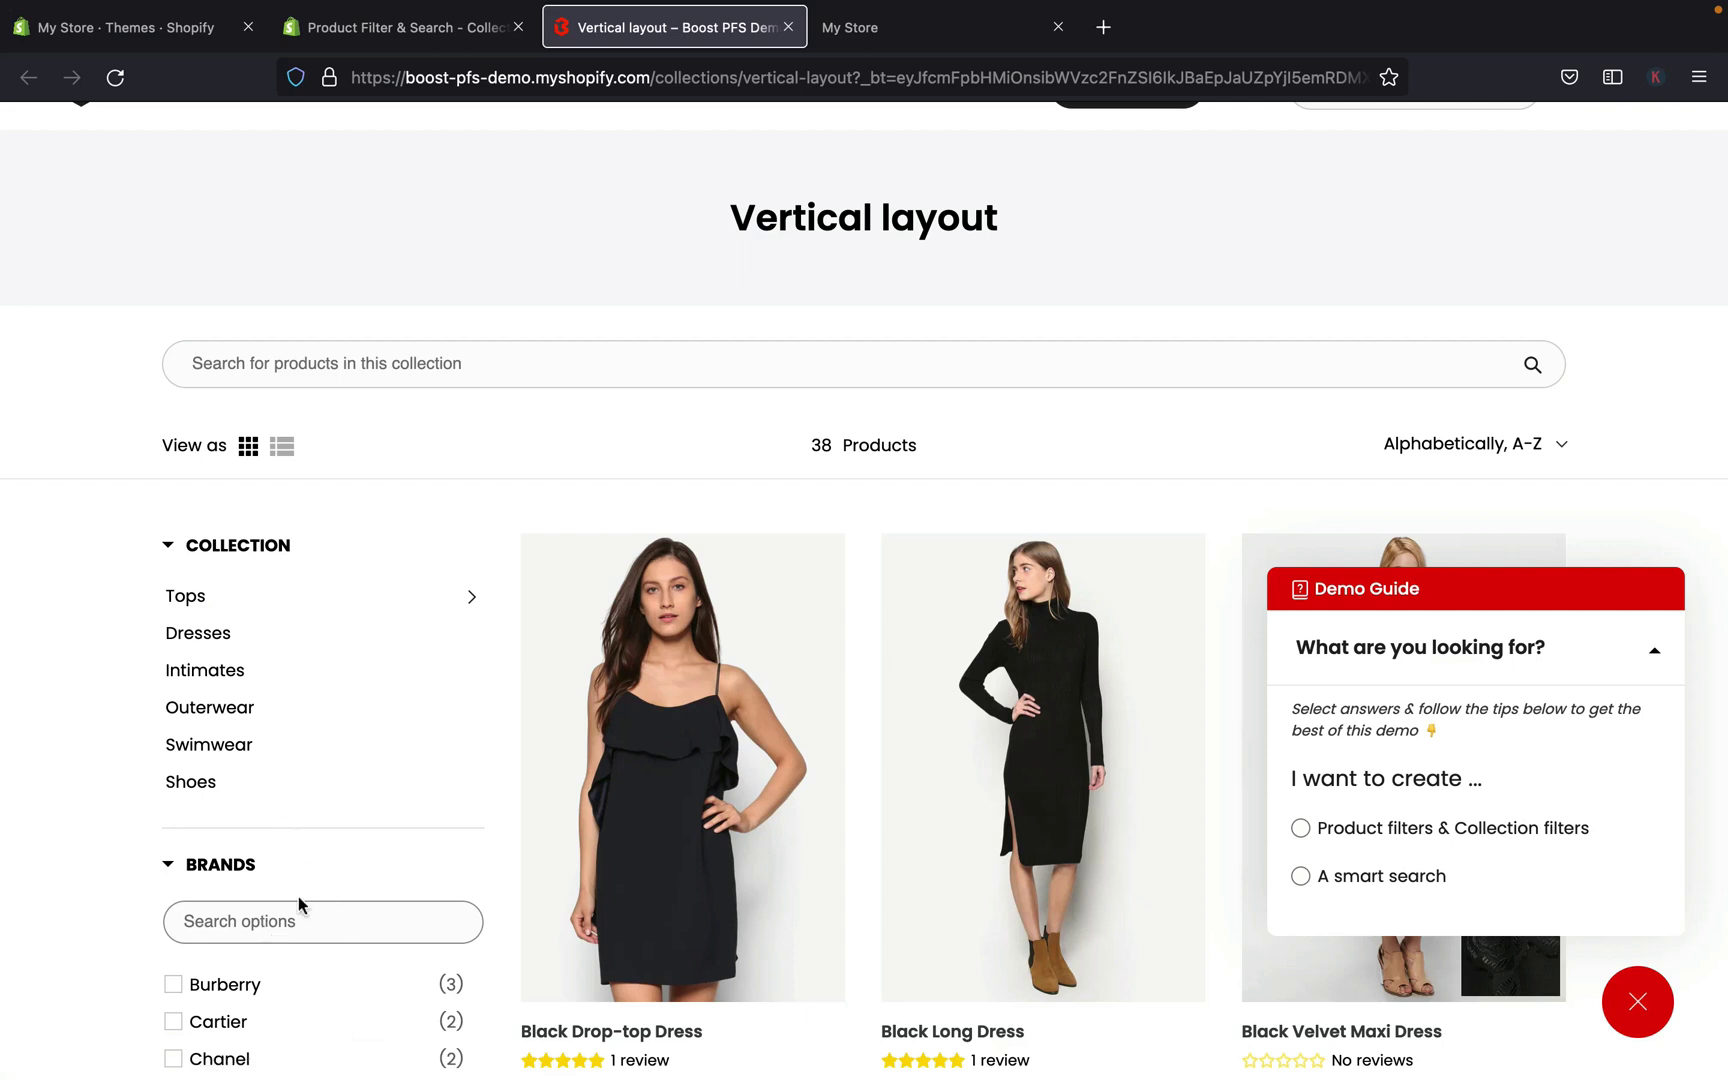
{"action": "scroll", "coordinate": [299, 905], "scroll_direction": "down", "scroll_amount": 1}
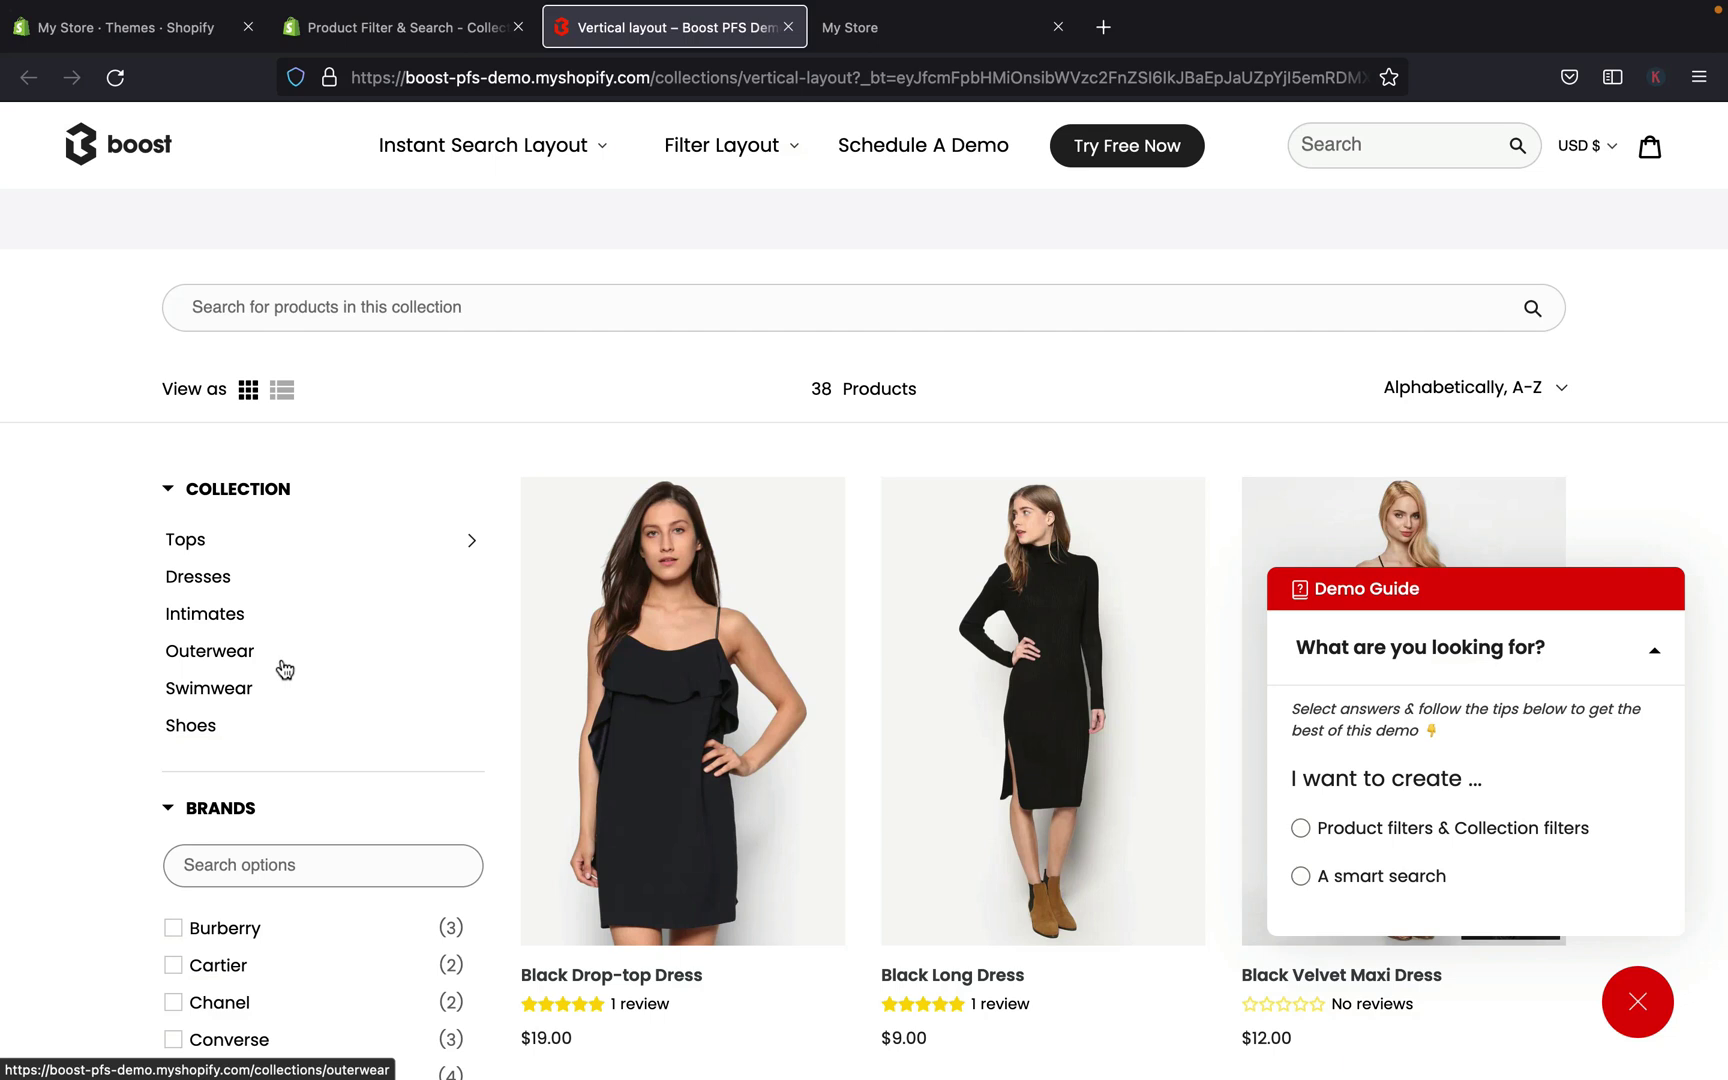
Open the Dresses collection in the demo store and examine its collection, brand and style filters.
{"action": "left_click", "coordinate": [436, 576]}
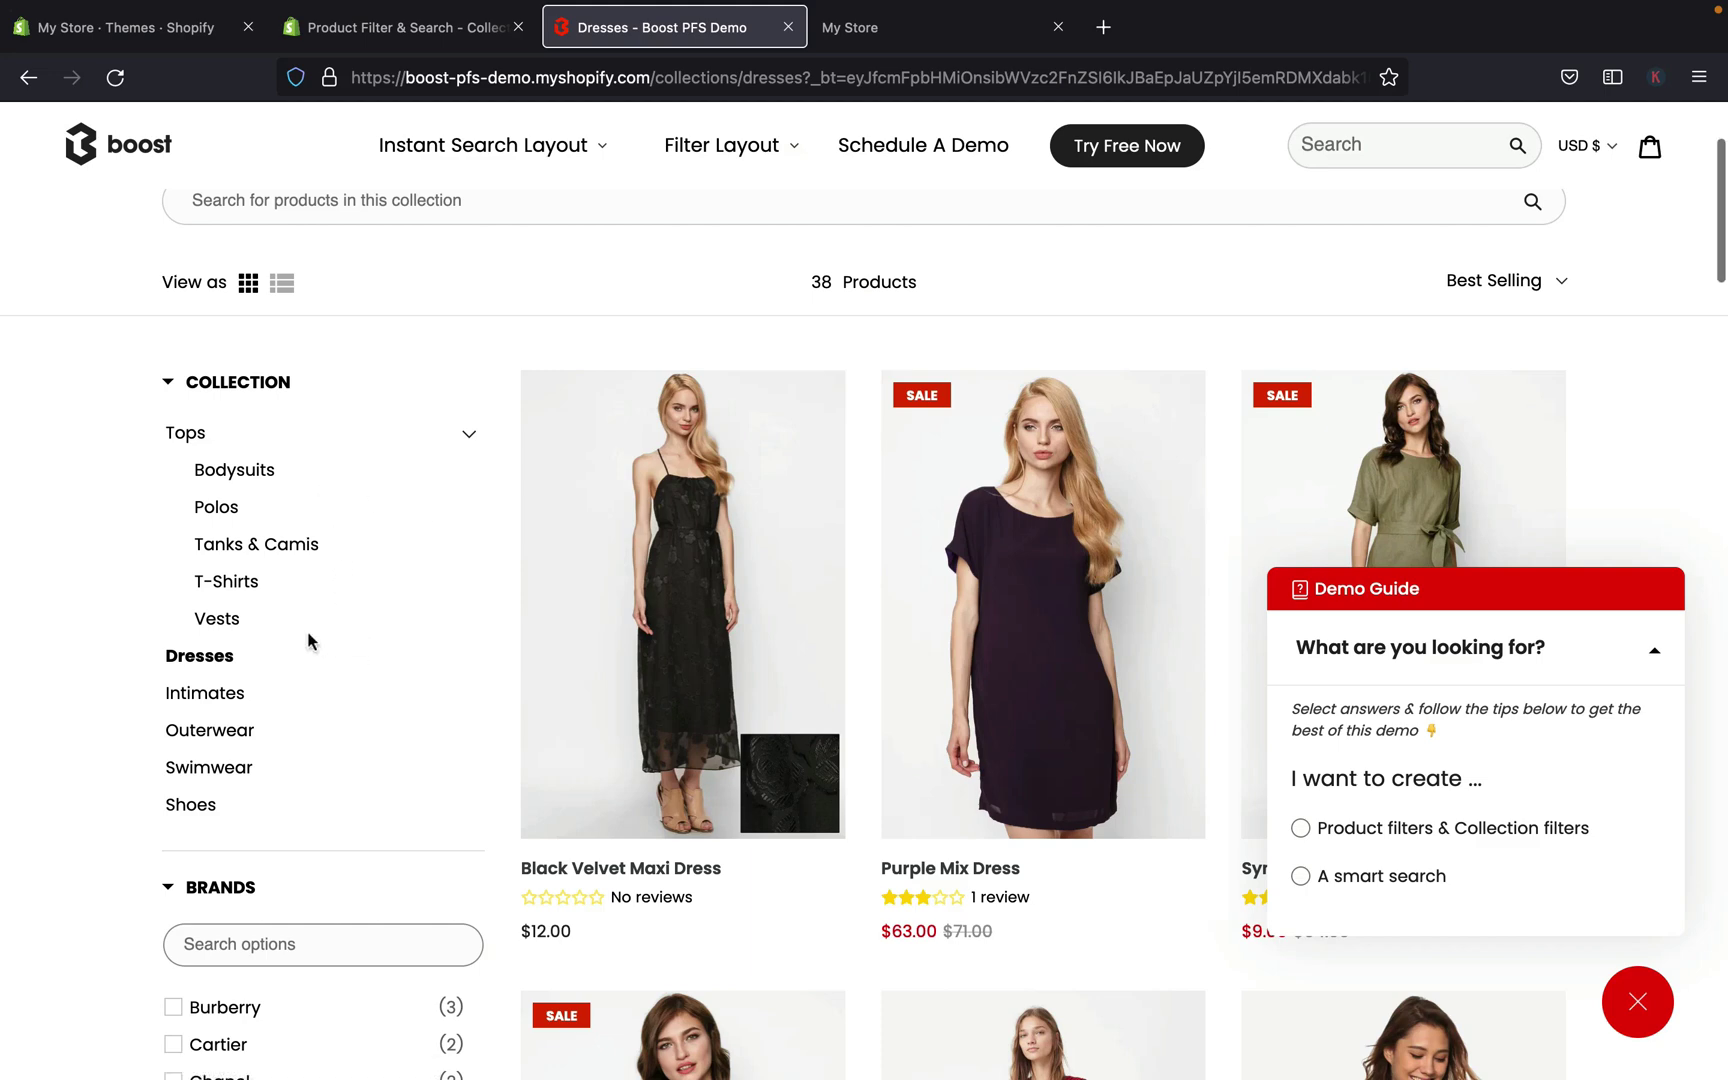
{"action": "scroll", "coordinate": [308, 641], "scroll_direction": "down", "scroll_amount": 1}
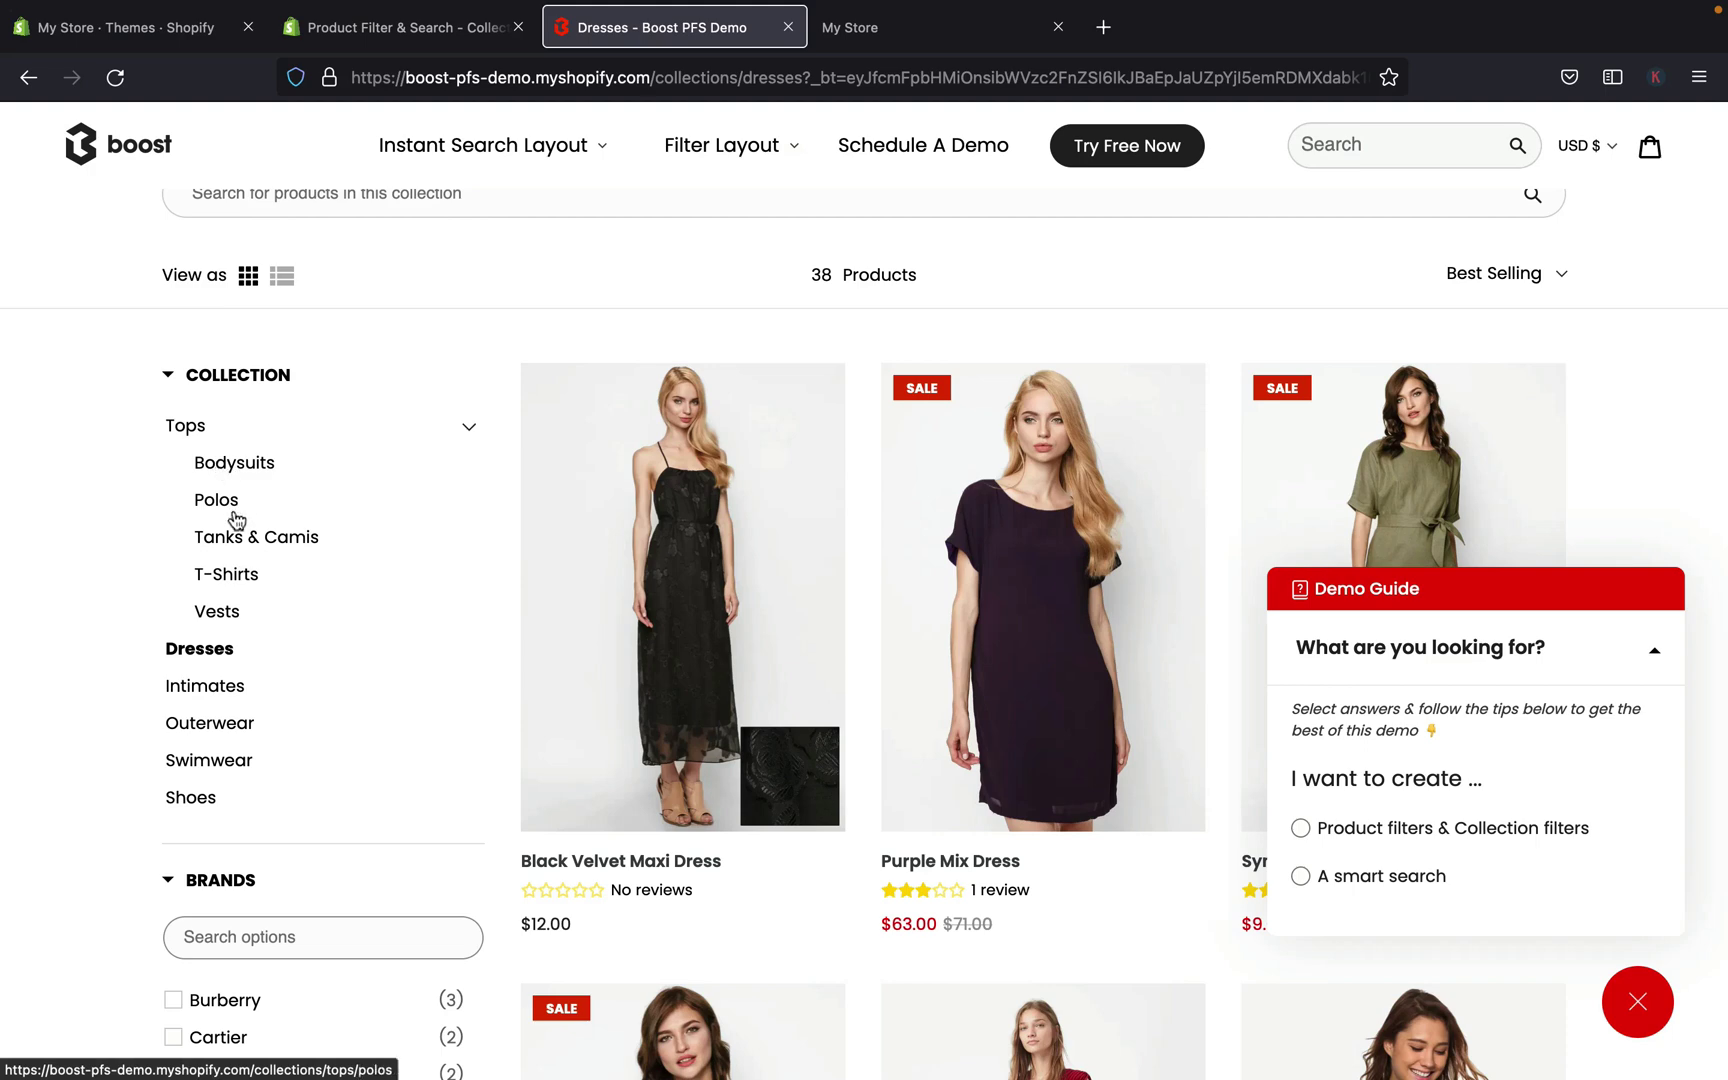
{"action": "scroll", "coordinate": [236, 519], "scroll_direction": "down", "scroll_amount": 5}
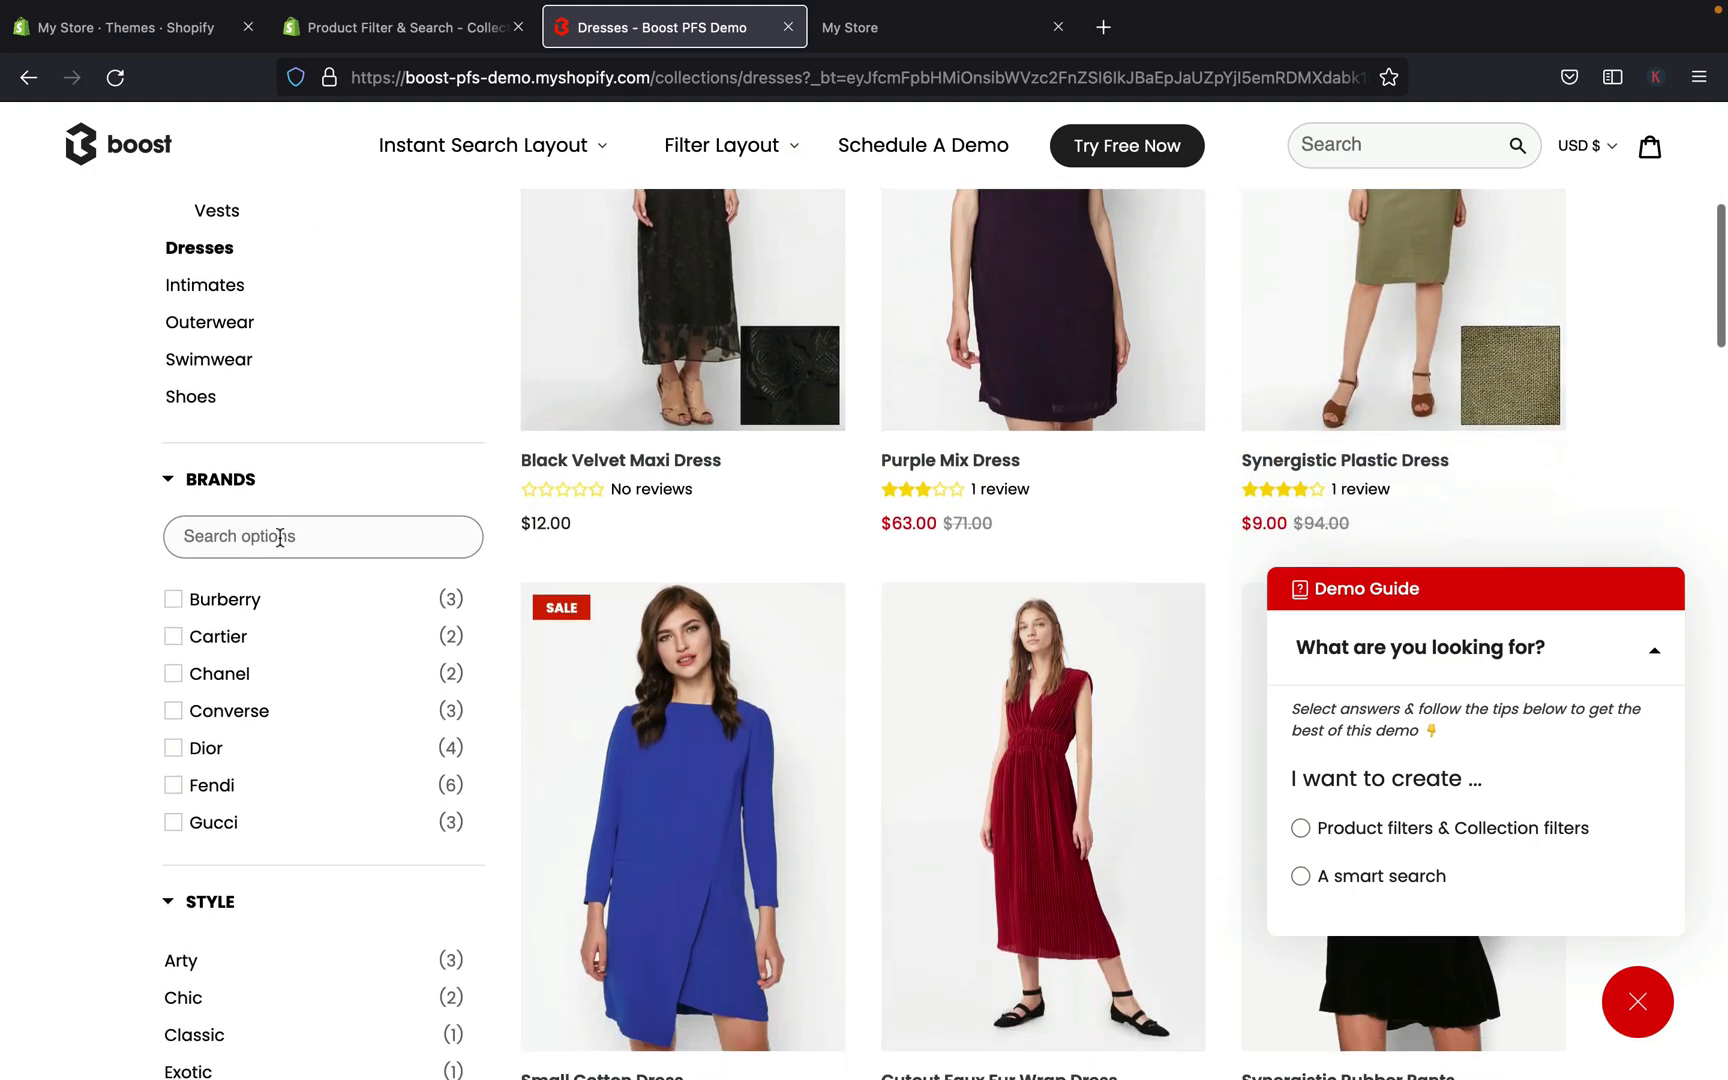
{"action": "scroll", "coordinate": [283, 603], "scroll_direction": "down", "scroll_amount": 2}
{"action": "scroll", "coordinate": [298, 655], "scroll_direction": "up", "scroll_amount": 3}
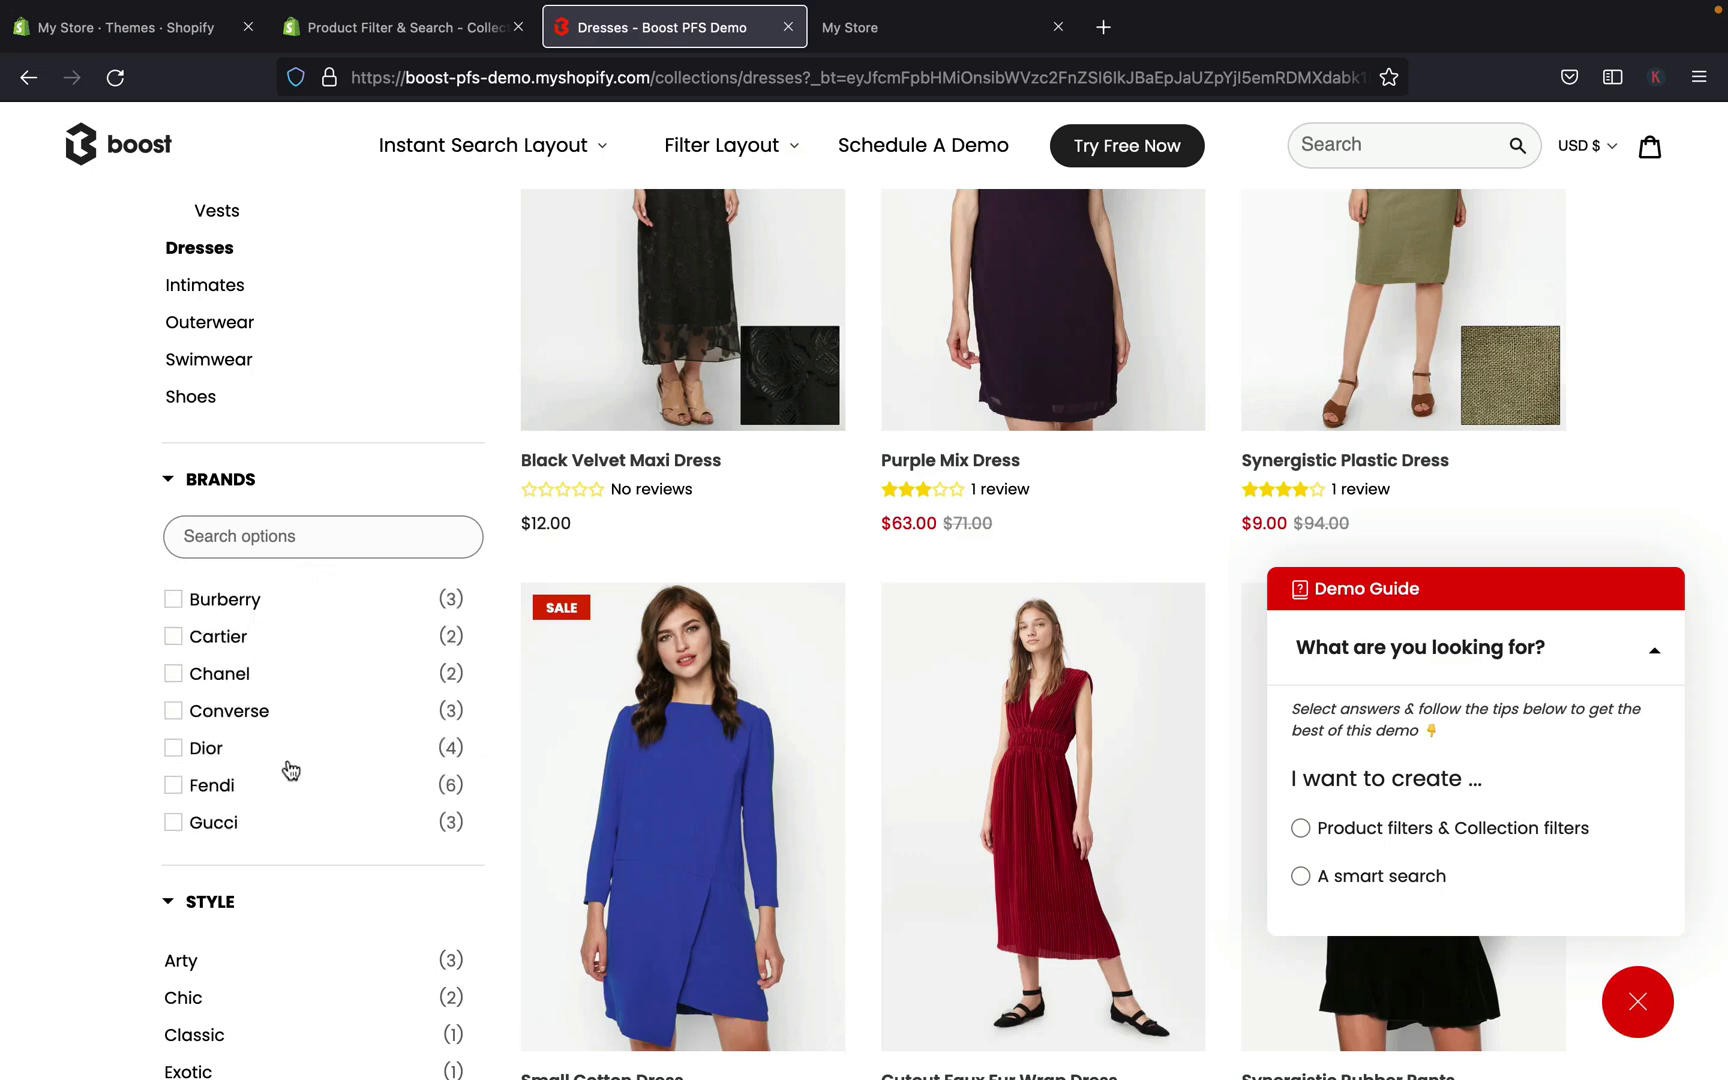
{"action": "scroll", "coordinate": [259, 820], "scroll_direction": "down", "scroll_amount": 5}
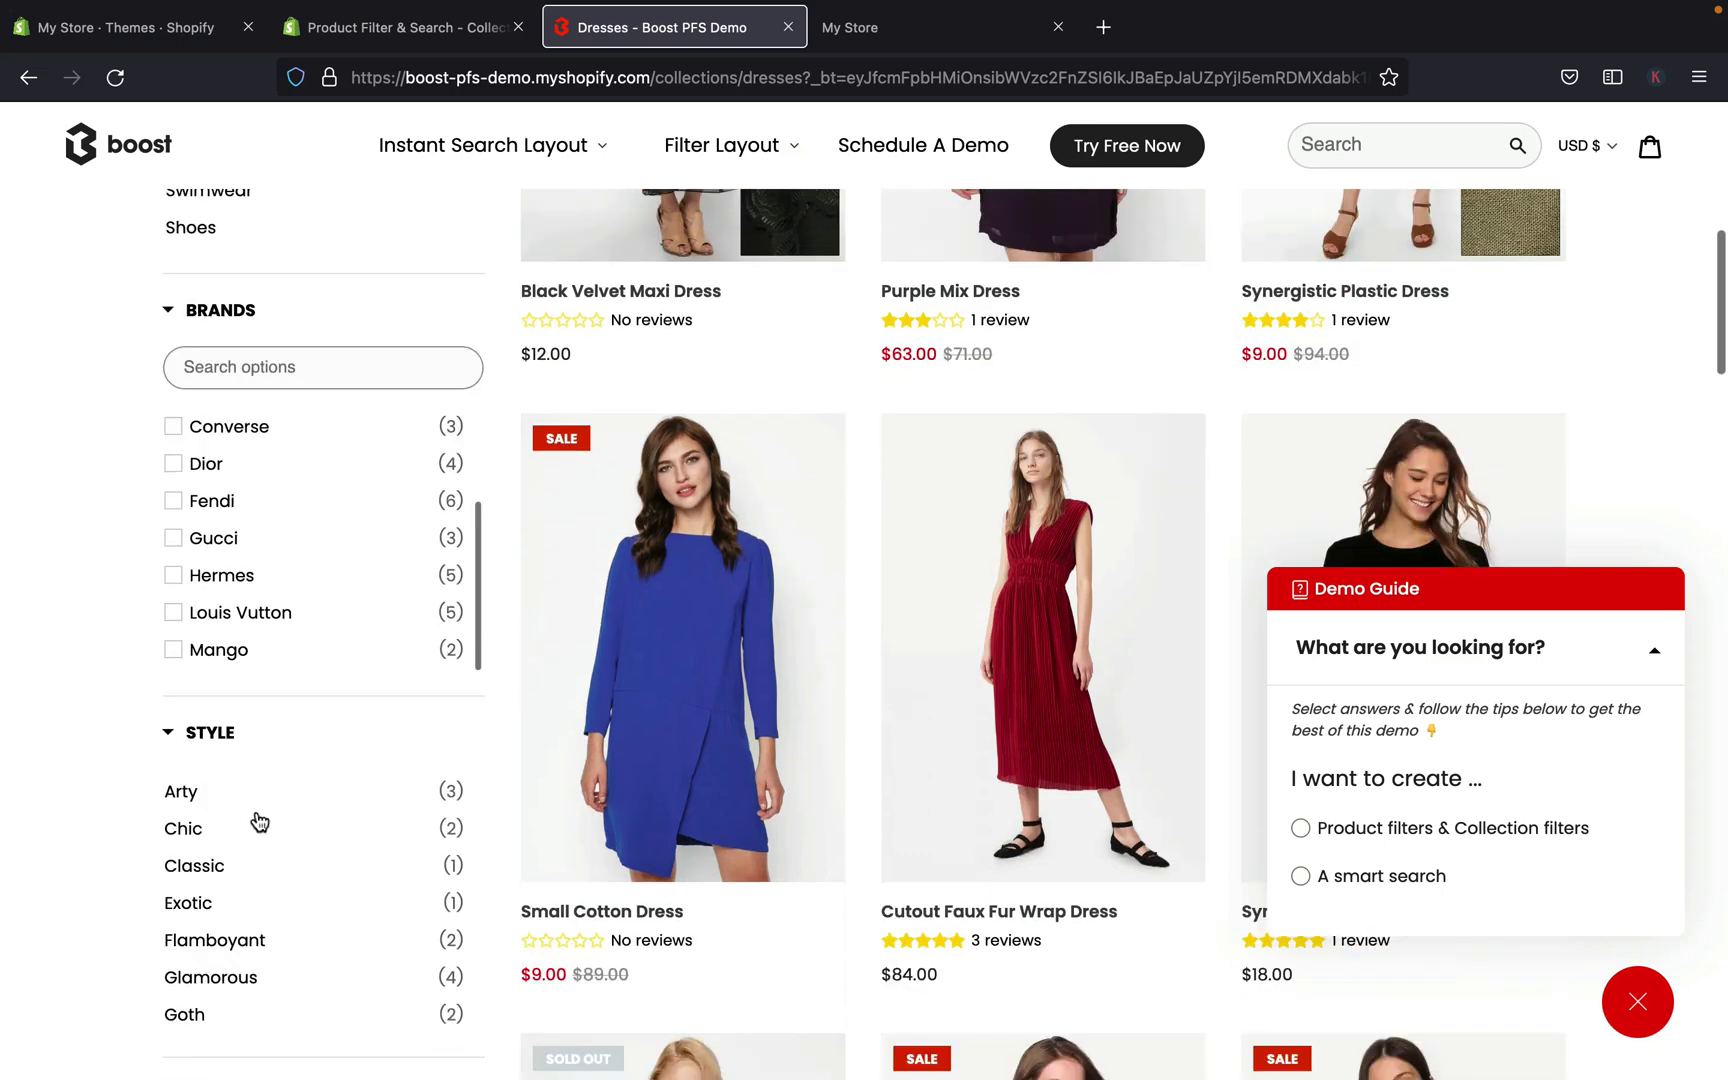
{"action": "scroll", "coordinate": [268, 488], "scroll_direction": "up", "scroll_amount": 2}
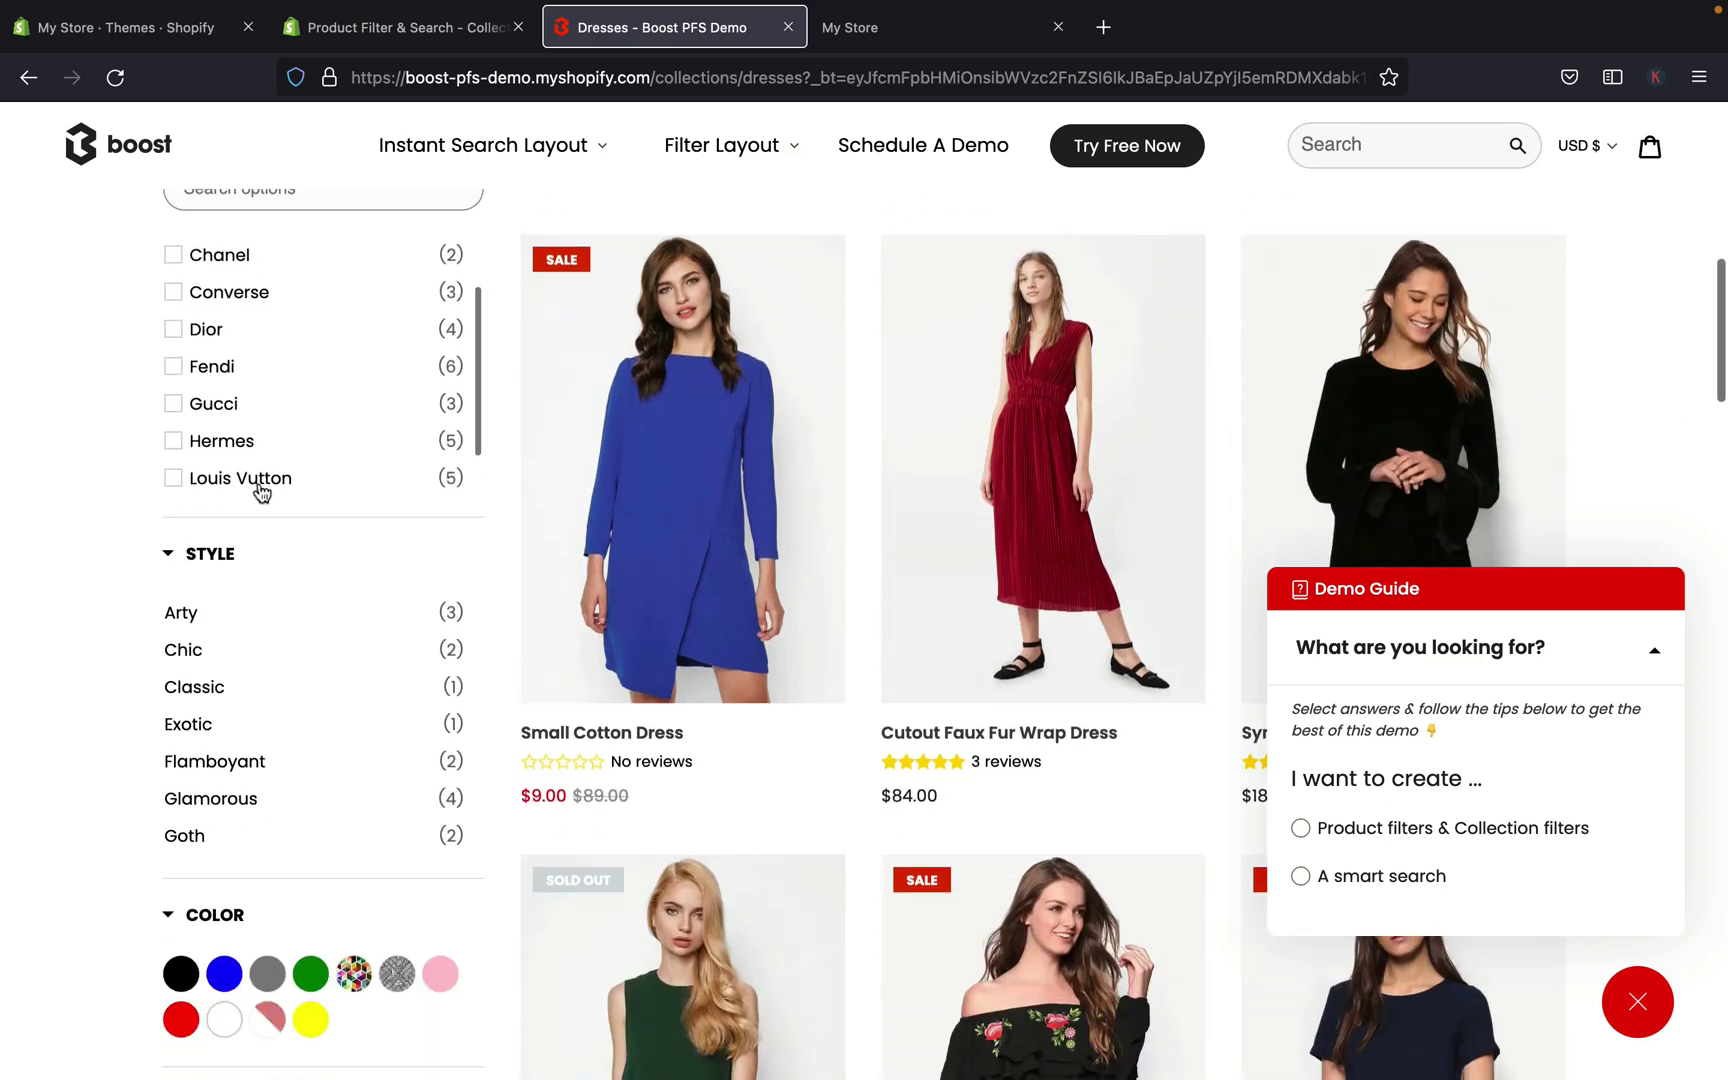
Filter the dresses by the brands Louis Vutton and Burberry.
{"action": "scroll", "coordinate": [260, 460], "scroll_direction": "down", "scroll_amount": 2}
{"action": "left_click", "coordinate": [171, 433]}
{"action": "scroll", "coordinate": [170, 436], "scroll_direction": "up", "scroll_amount": 4}
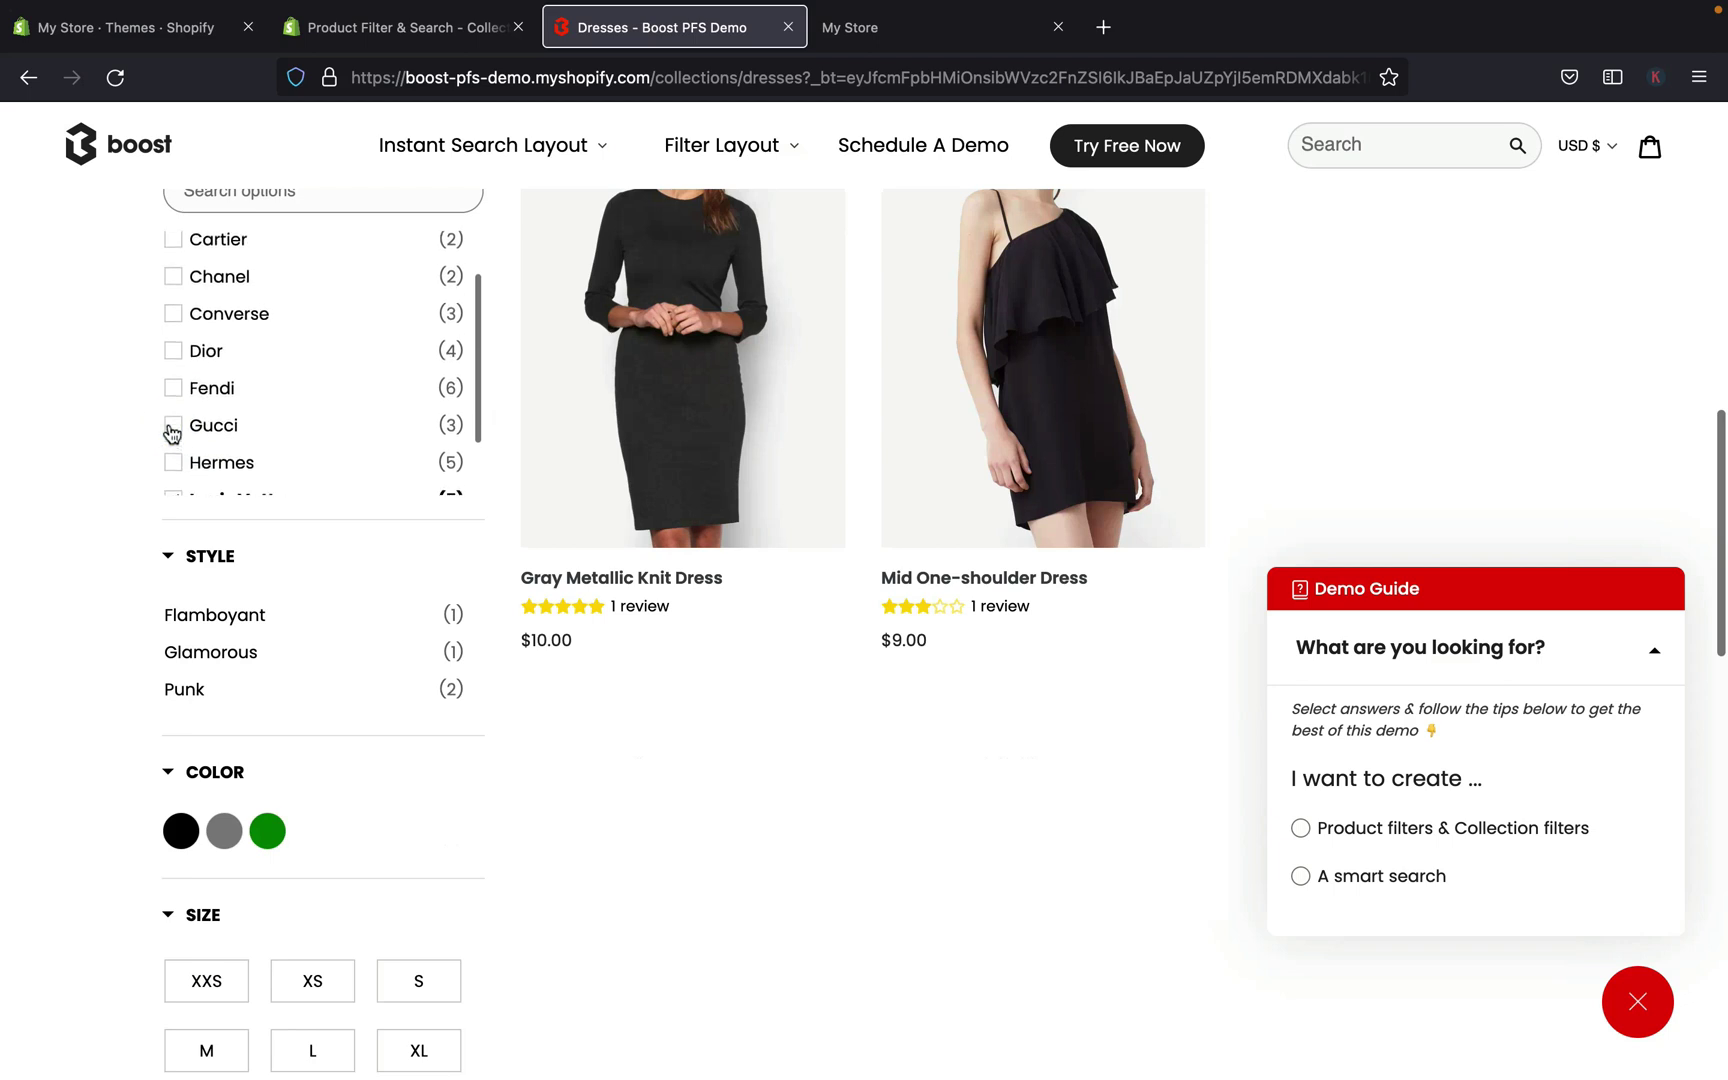
{"action": "left_click", "coordinate": [173, 375]}
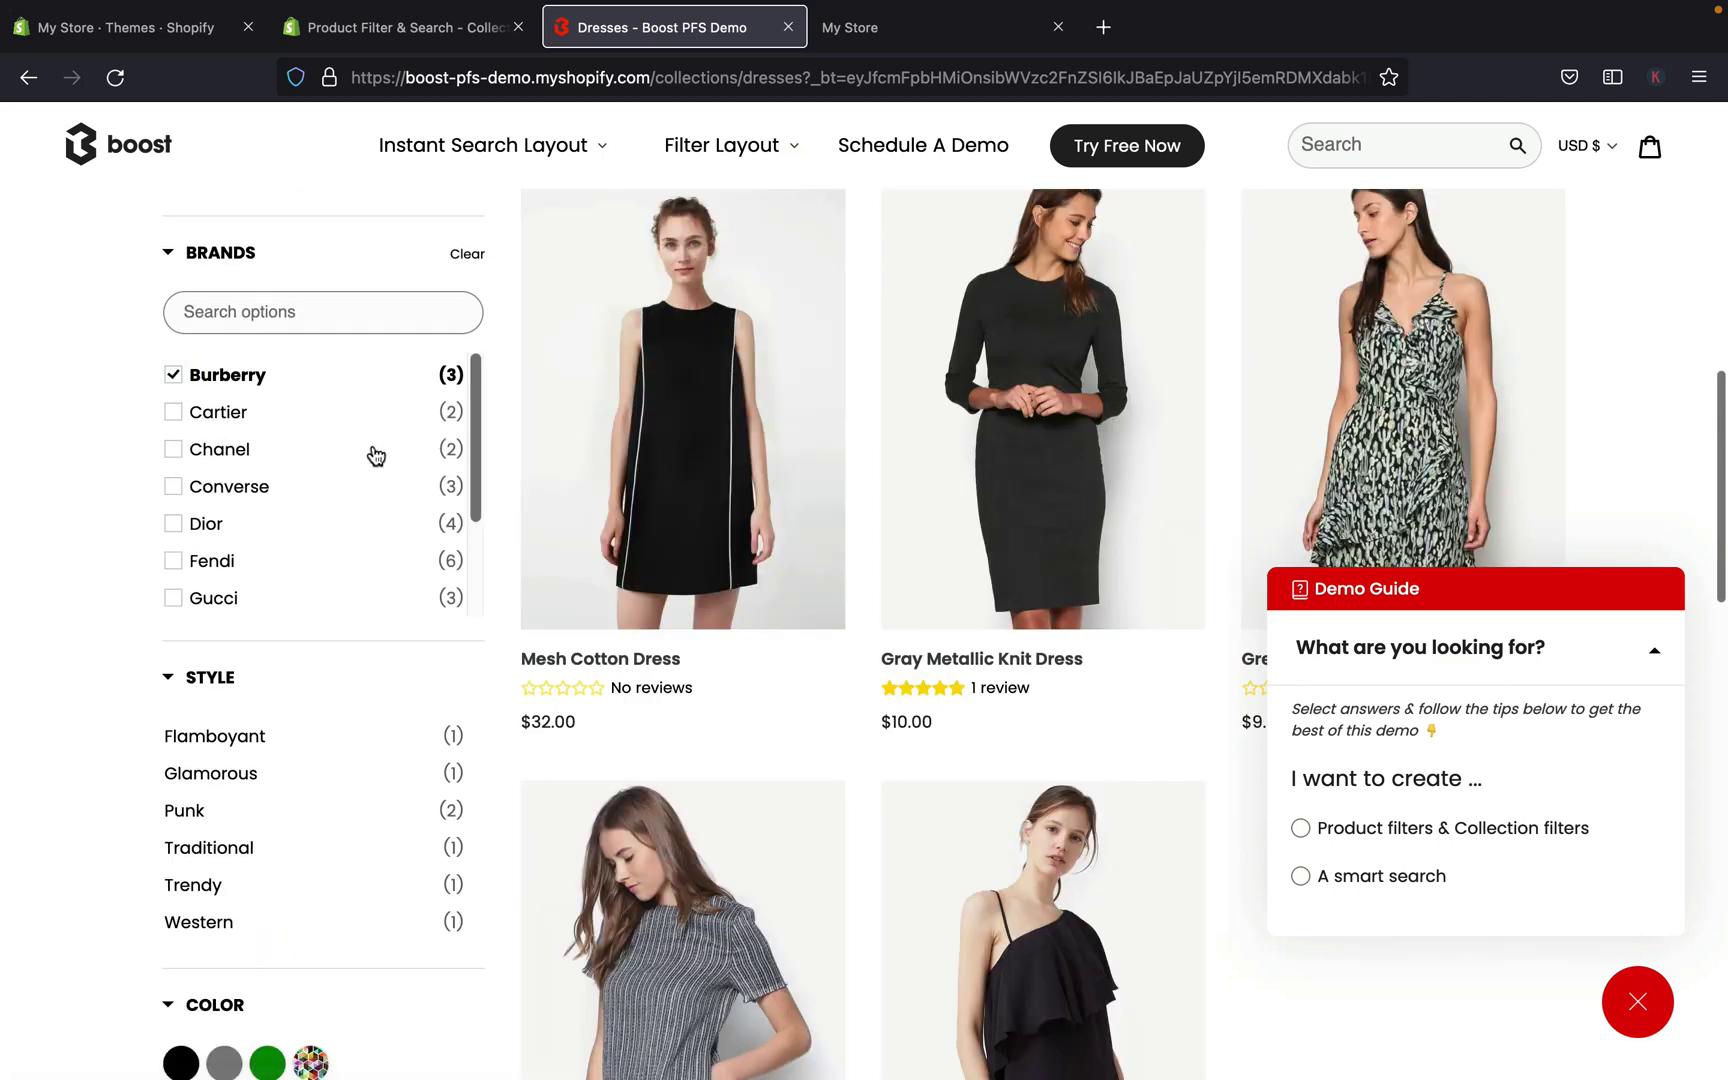
Add the colors gray and black to the dress filters.
{"action": "scroll", "coordinate": [376, 456], "scroll_direction": "down", "scroll_amount": 2}
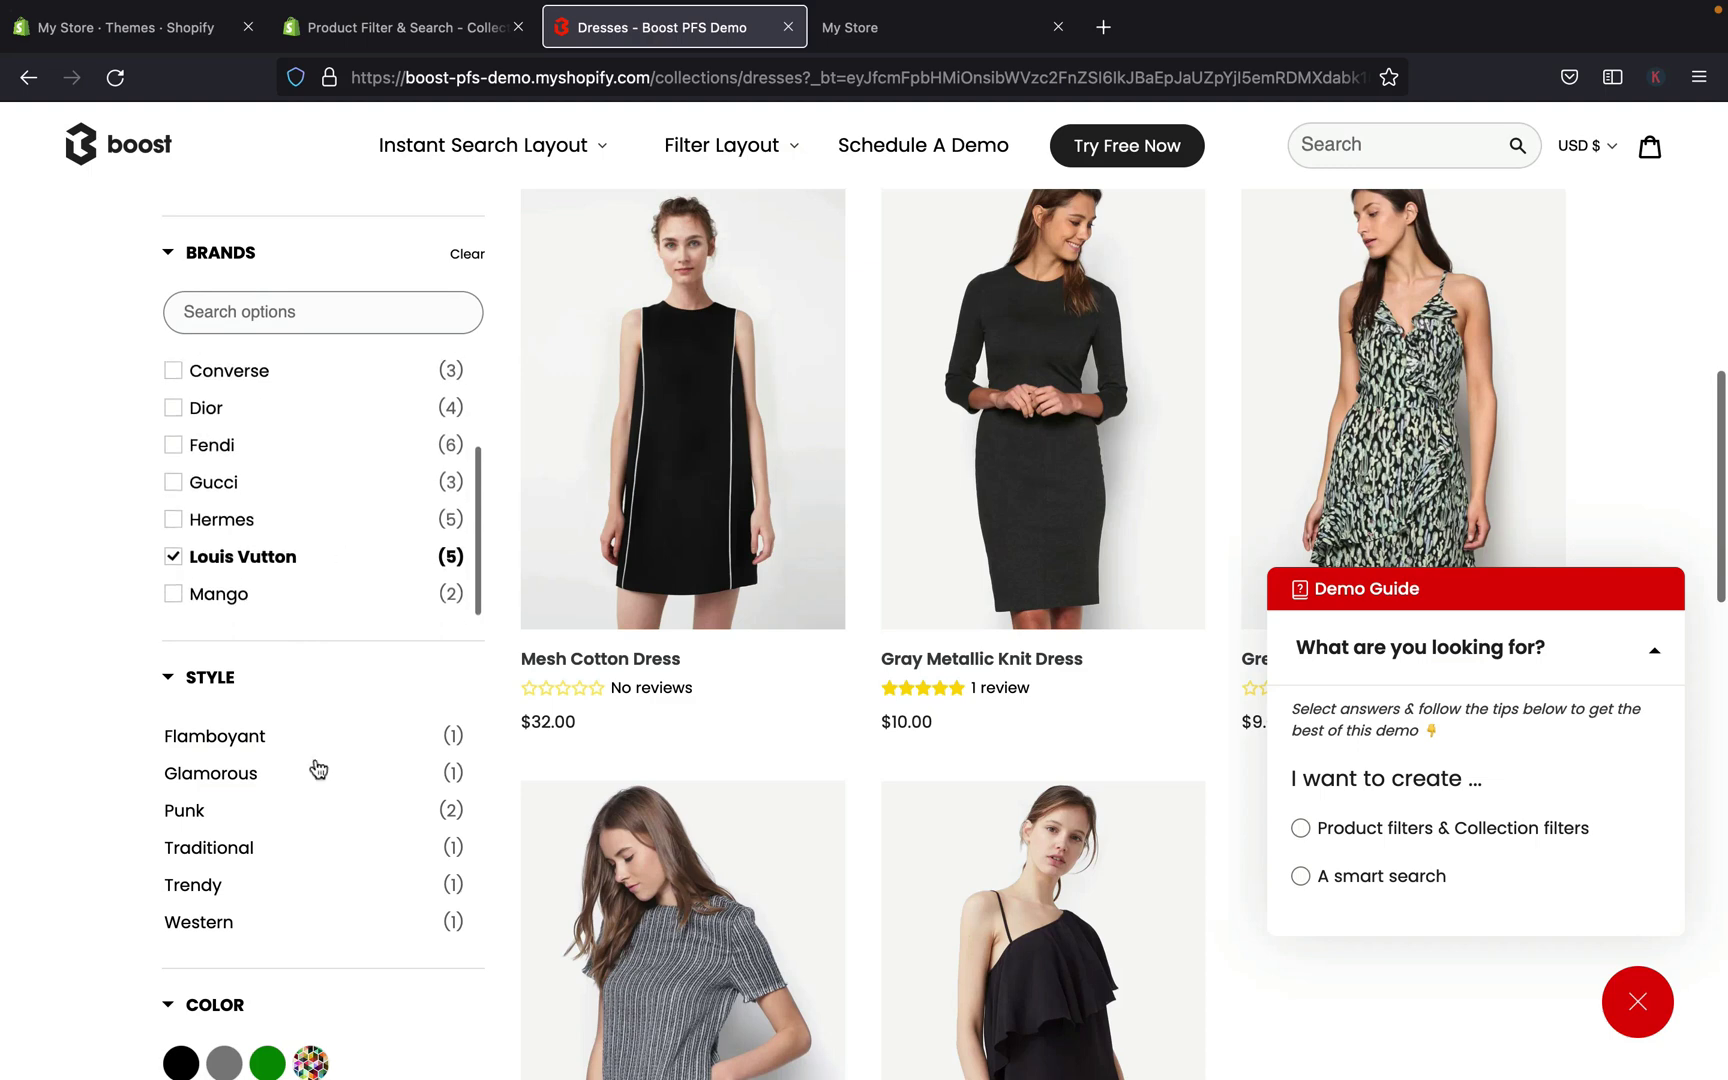
{"action": "scroll", "coordinate": [316, 768], "scroll_direction": "down", "scroll_amount": 2}
{"action": "scroll", "coordinate": [316, 766], "scroll_direction": "down", "scroll_amount": 3}
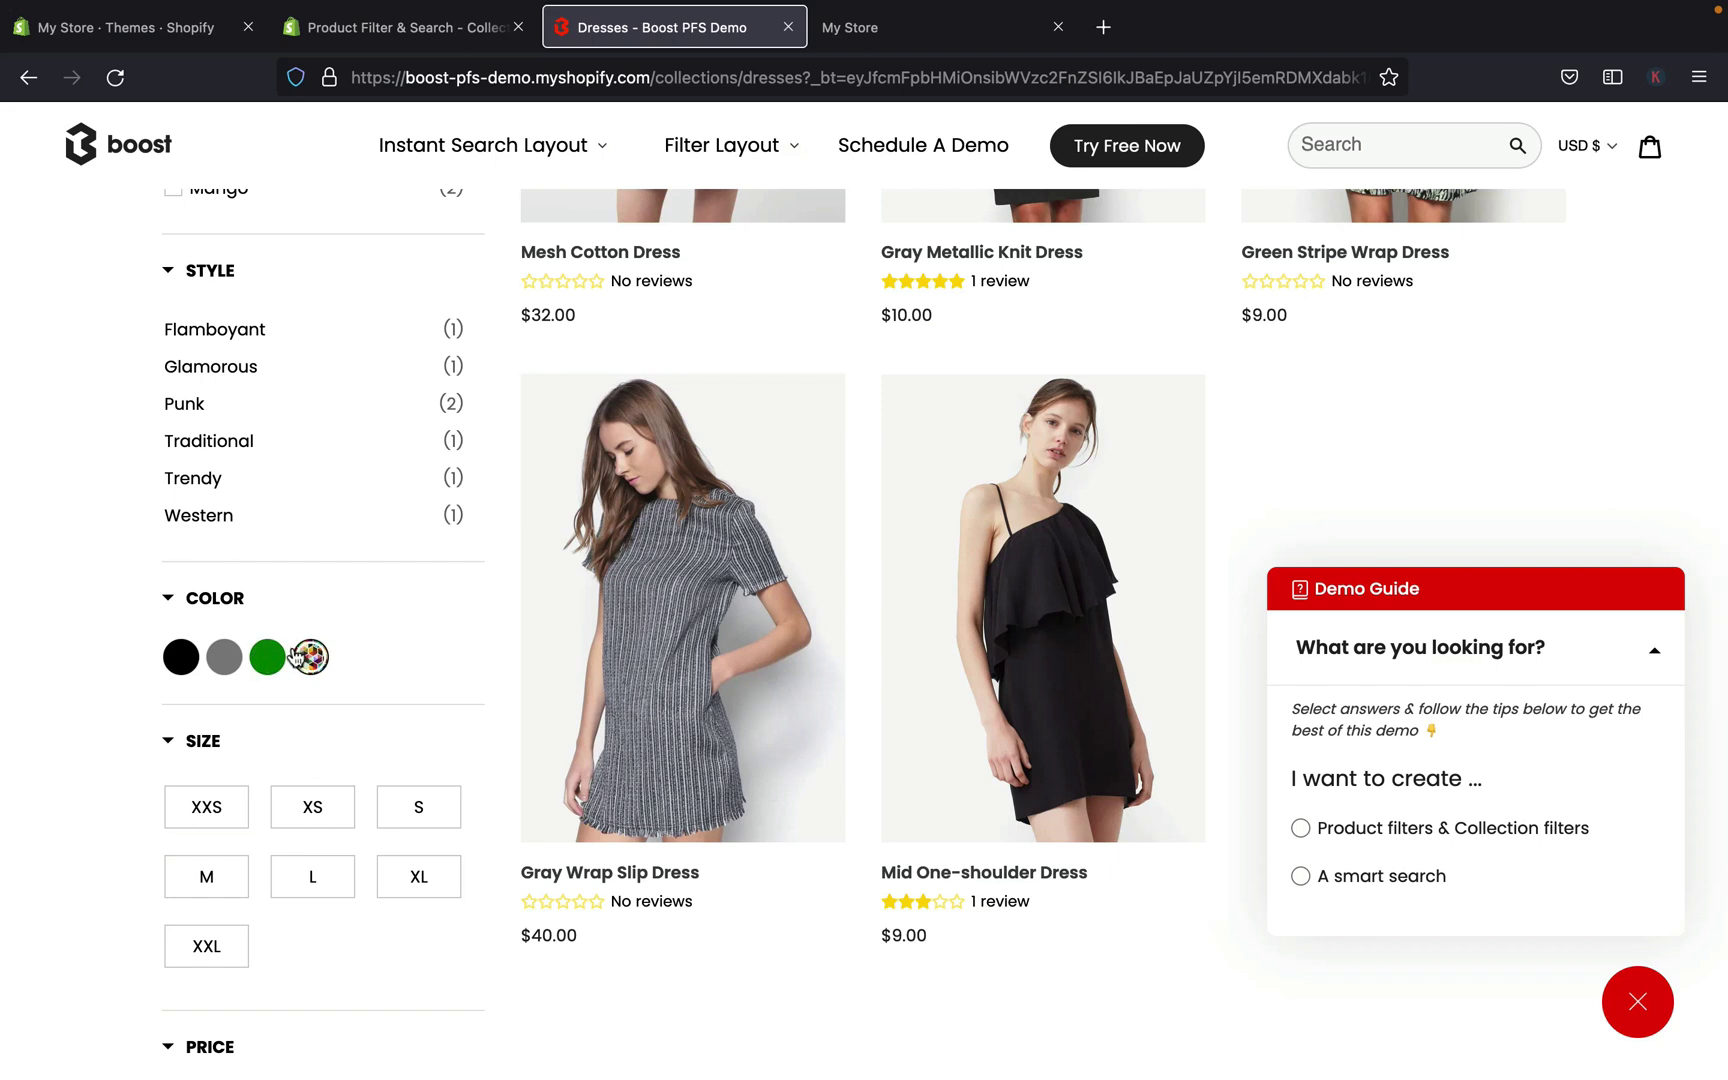
{"action": "left_click", "coordinate": [224, 657]}
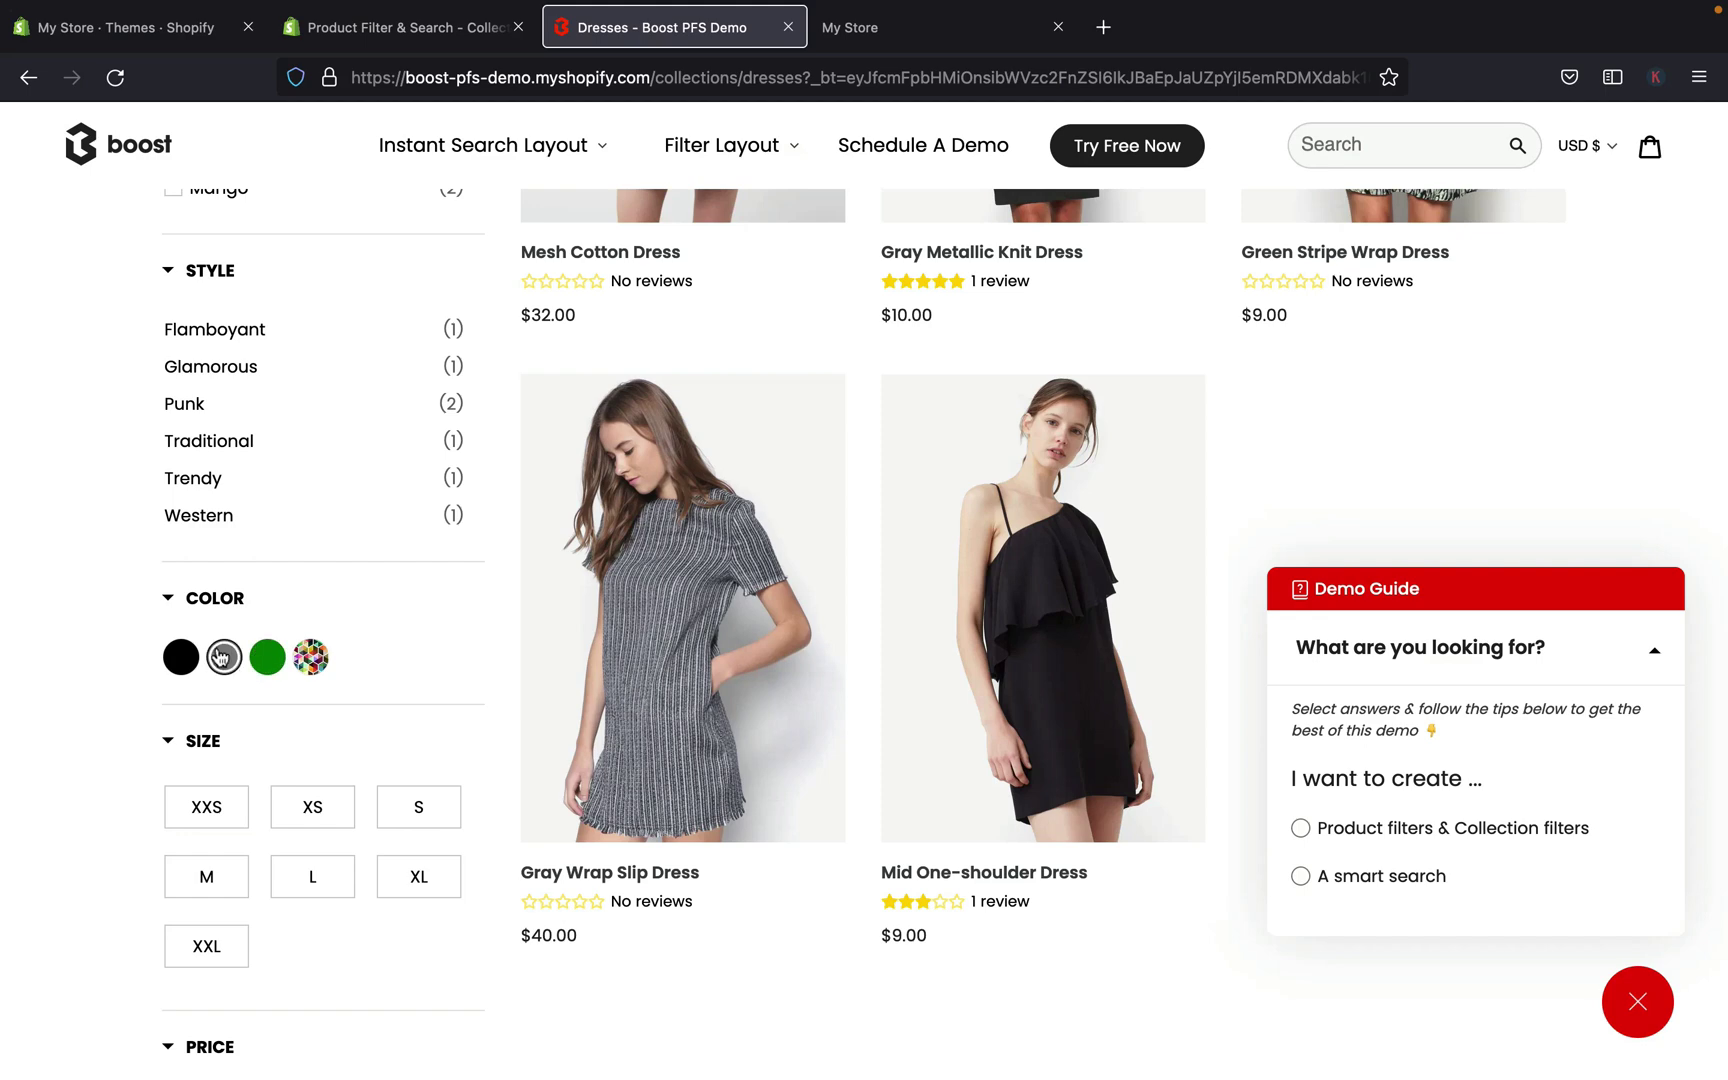
{"action": "left_click", "coordinate": [190, 661]}
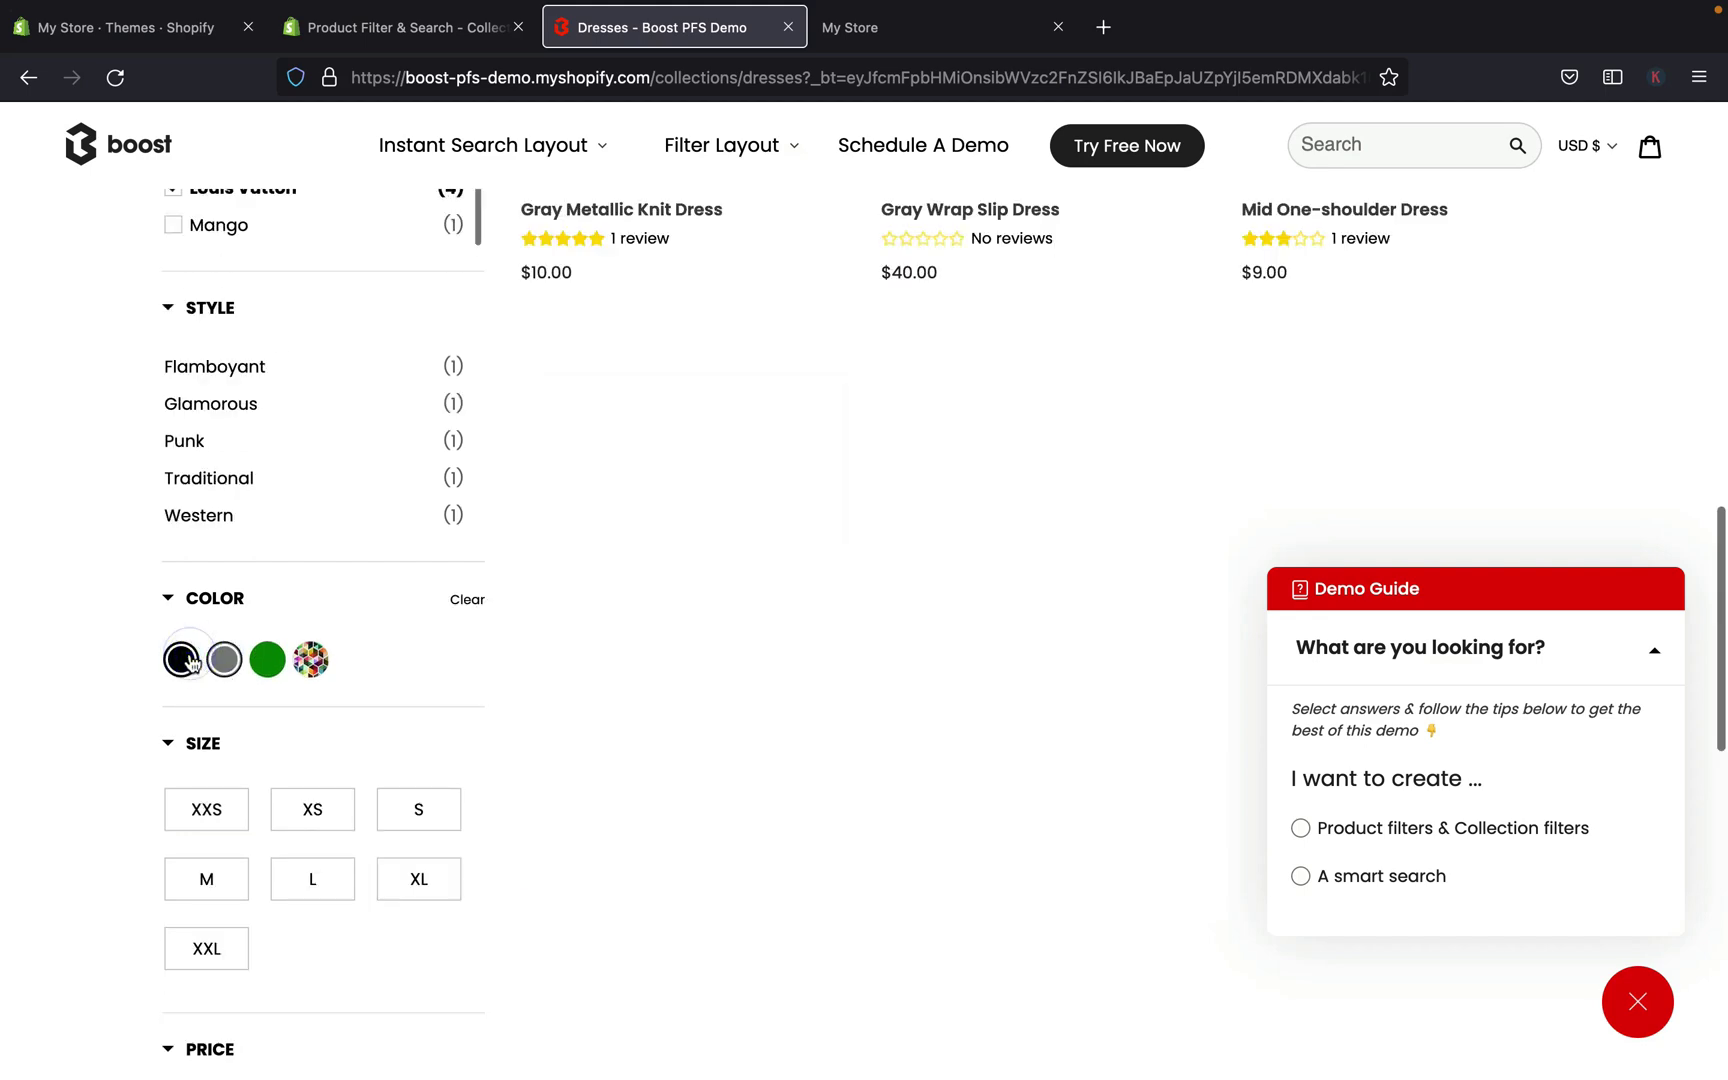
Expand the Shape filter and restrict the dresses to those with a 5-star review rating.
{"action": "scroll", "coordinate": [649, 733], "scroll_direction": "up", "scroll_amount": 5}
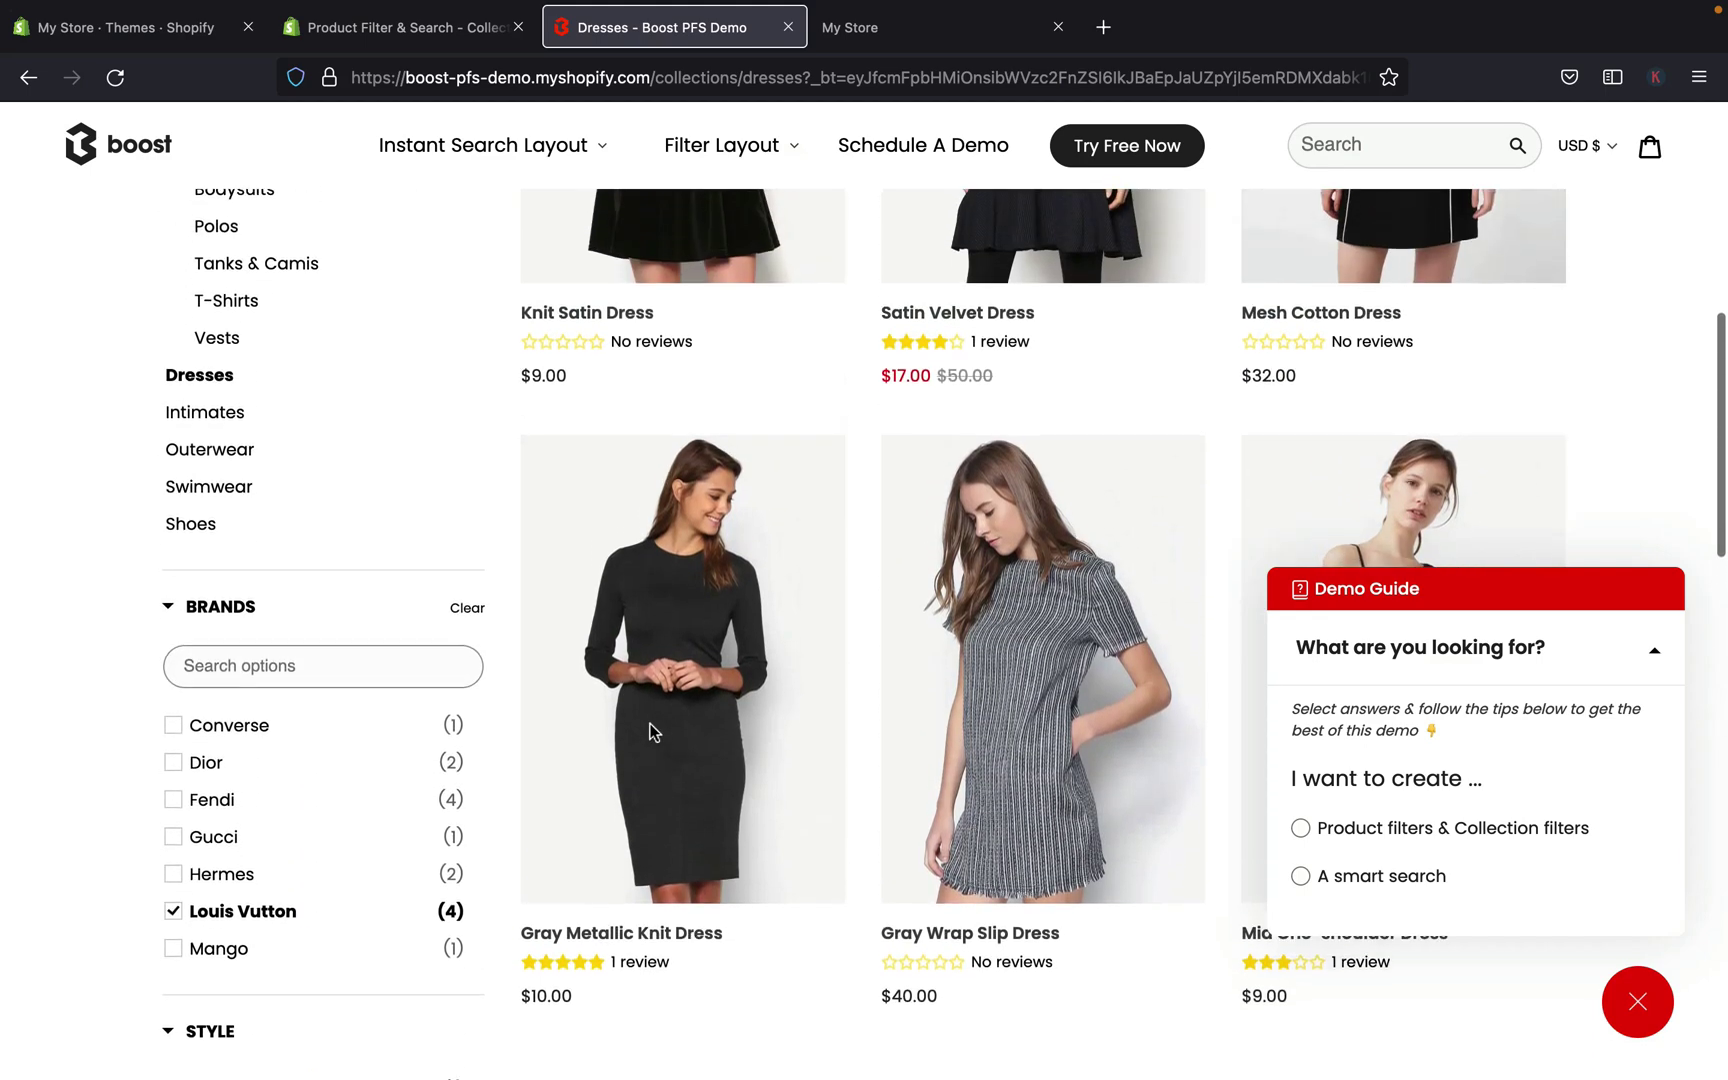
{"action": "scroll", "coordinate": [650, 734], "scroll_direction": "down", "scroll_amount": 6}
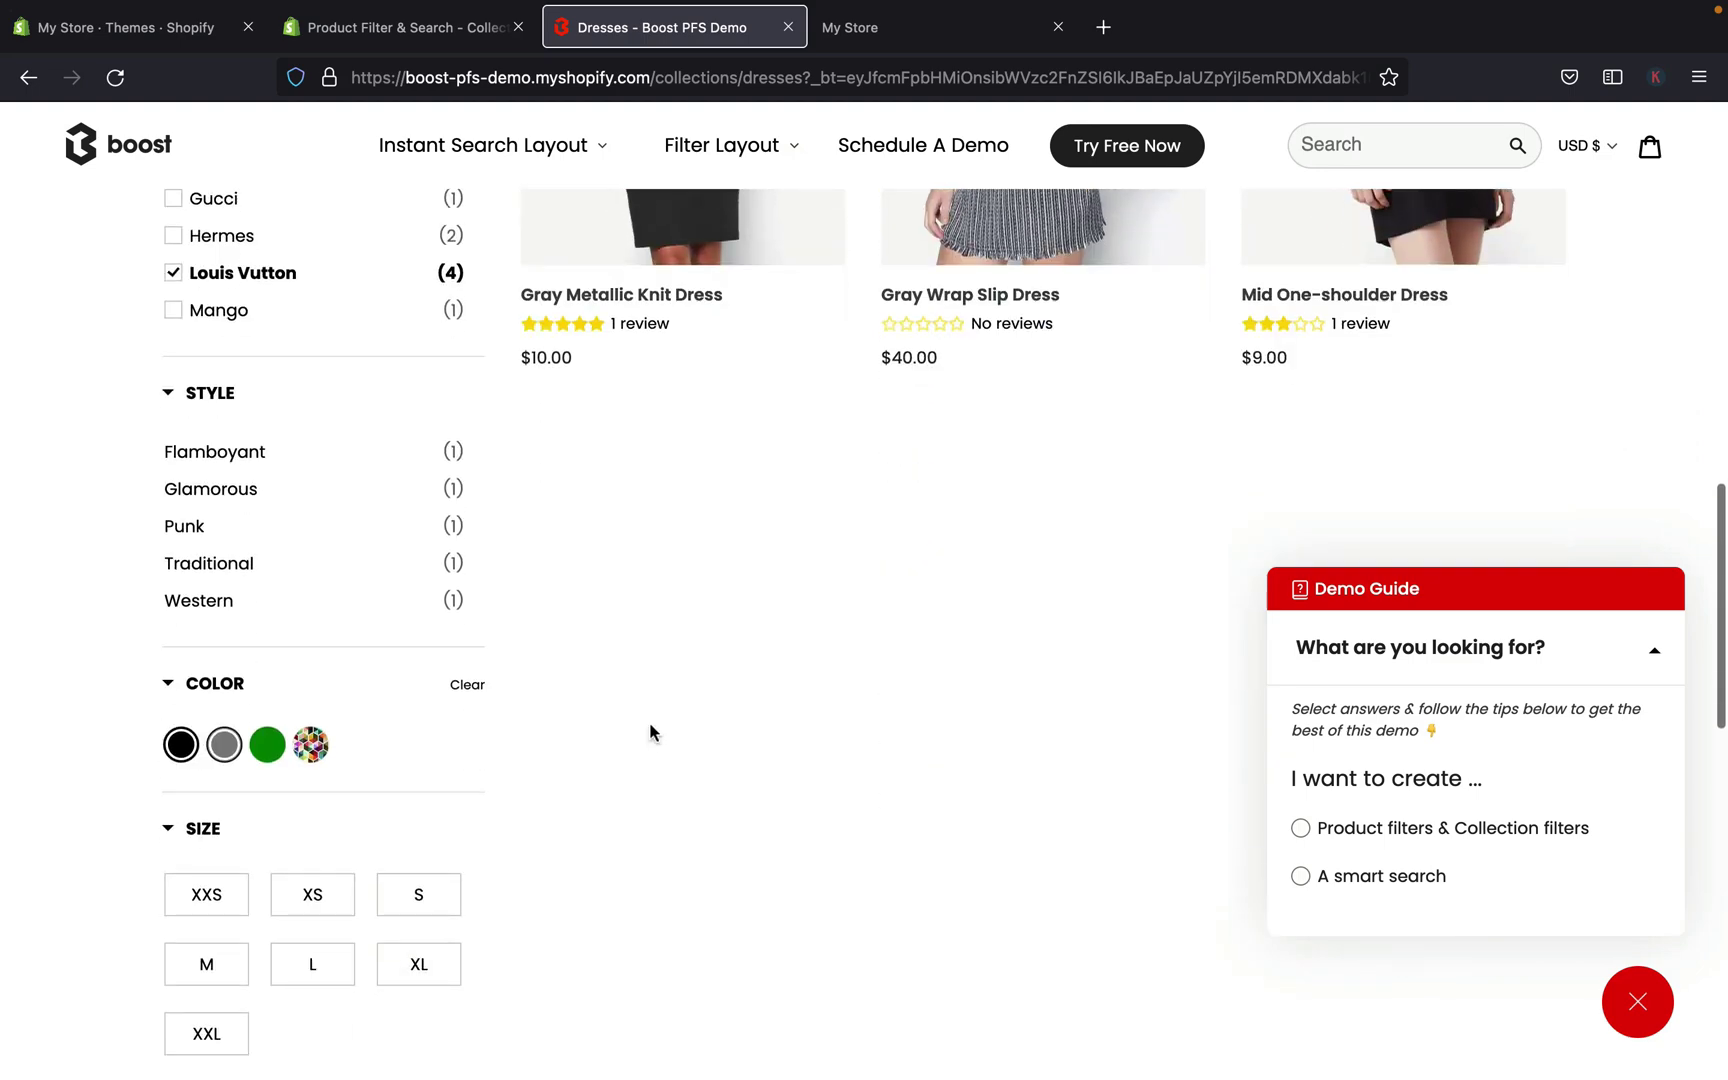
{"action": "scroll", "coordinate": [649, 733], "scroll_direction": "down", "scroll_amount": 2}
{"action": "scroll", "coordinate": [352, 811], "scroll_direction": "down", "scroll_amount": 1}
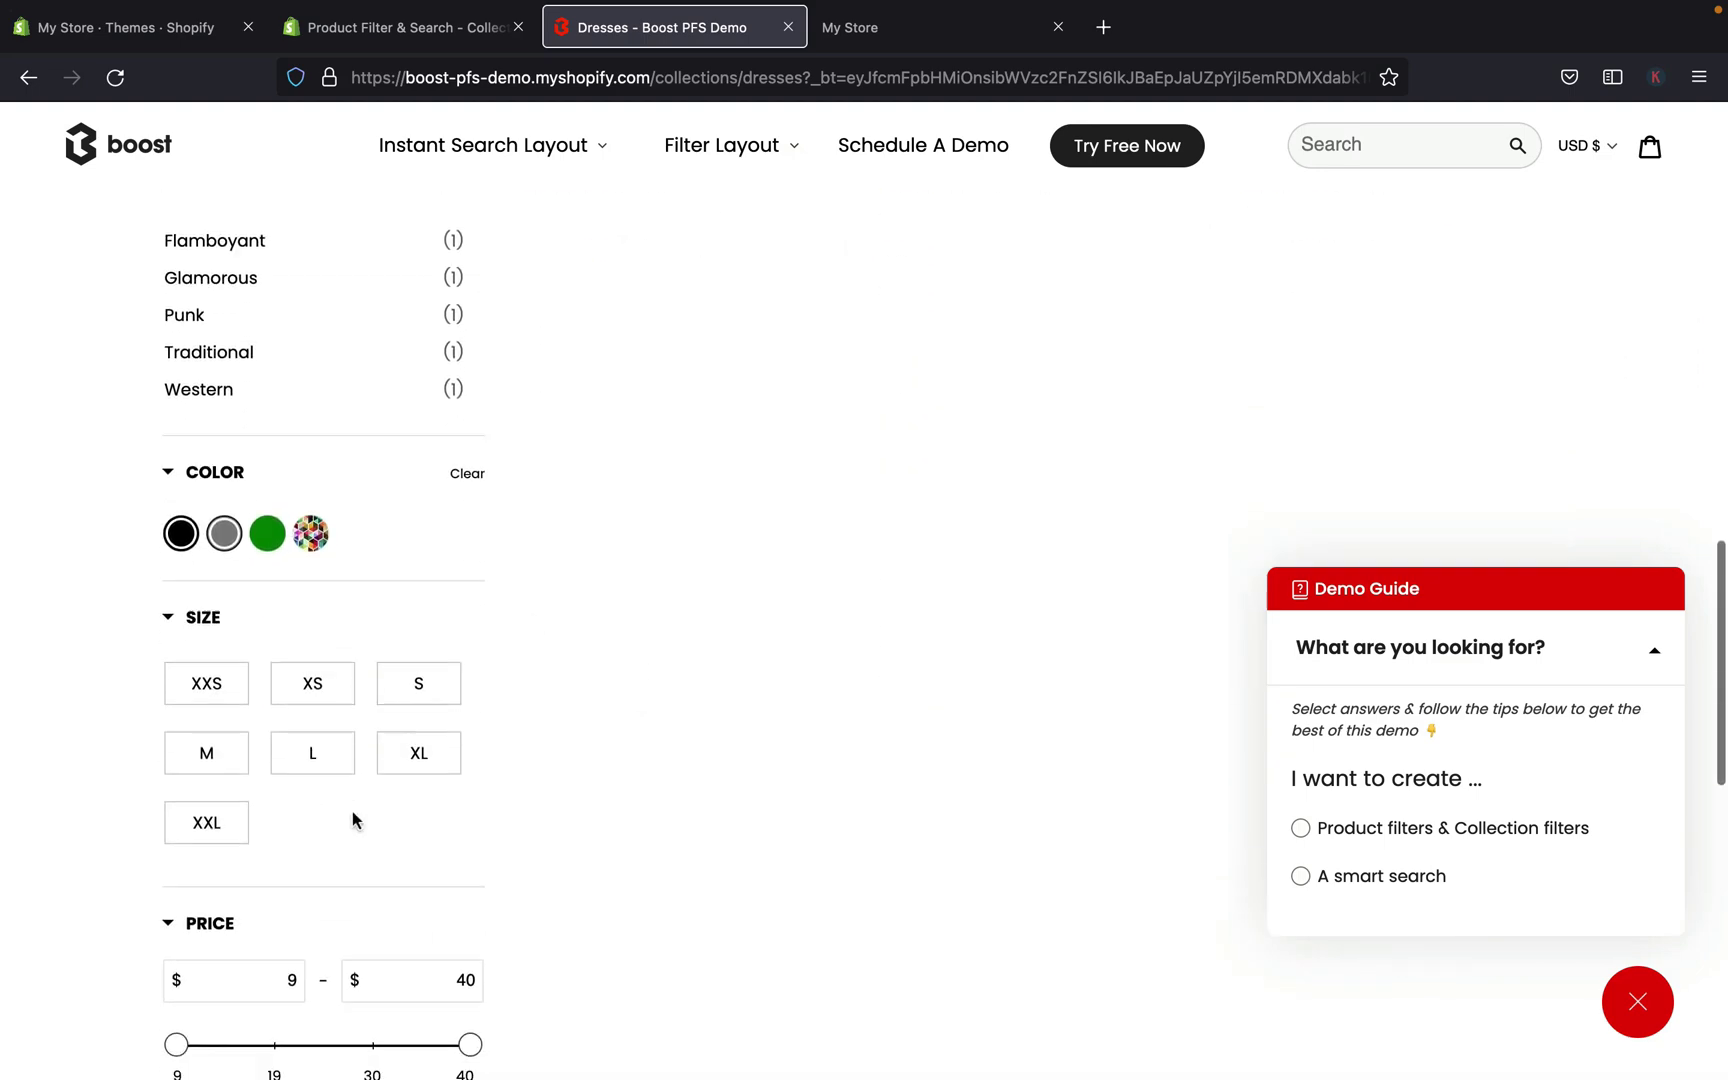
{"action": "scroll", "coordinate": [352, 818], "scroll_direction": "down", "scroll_amount": 1}
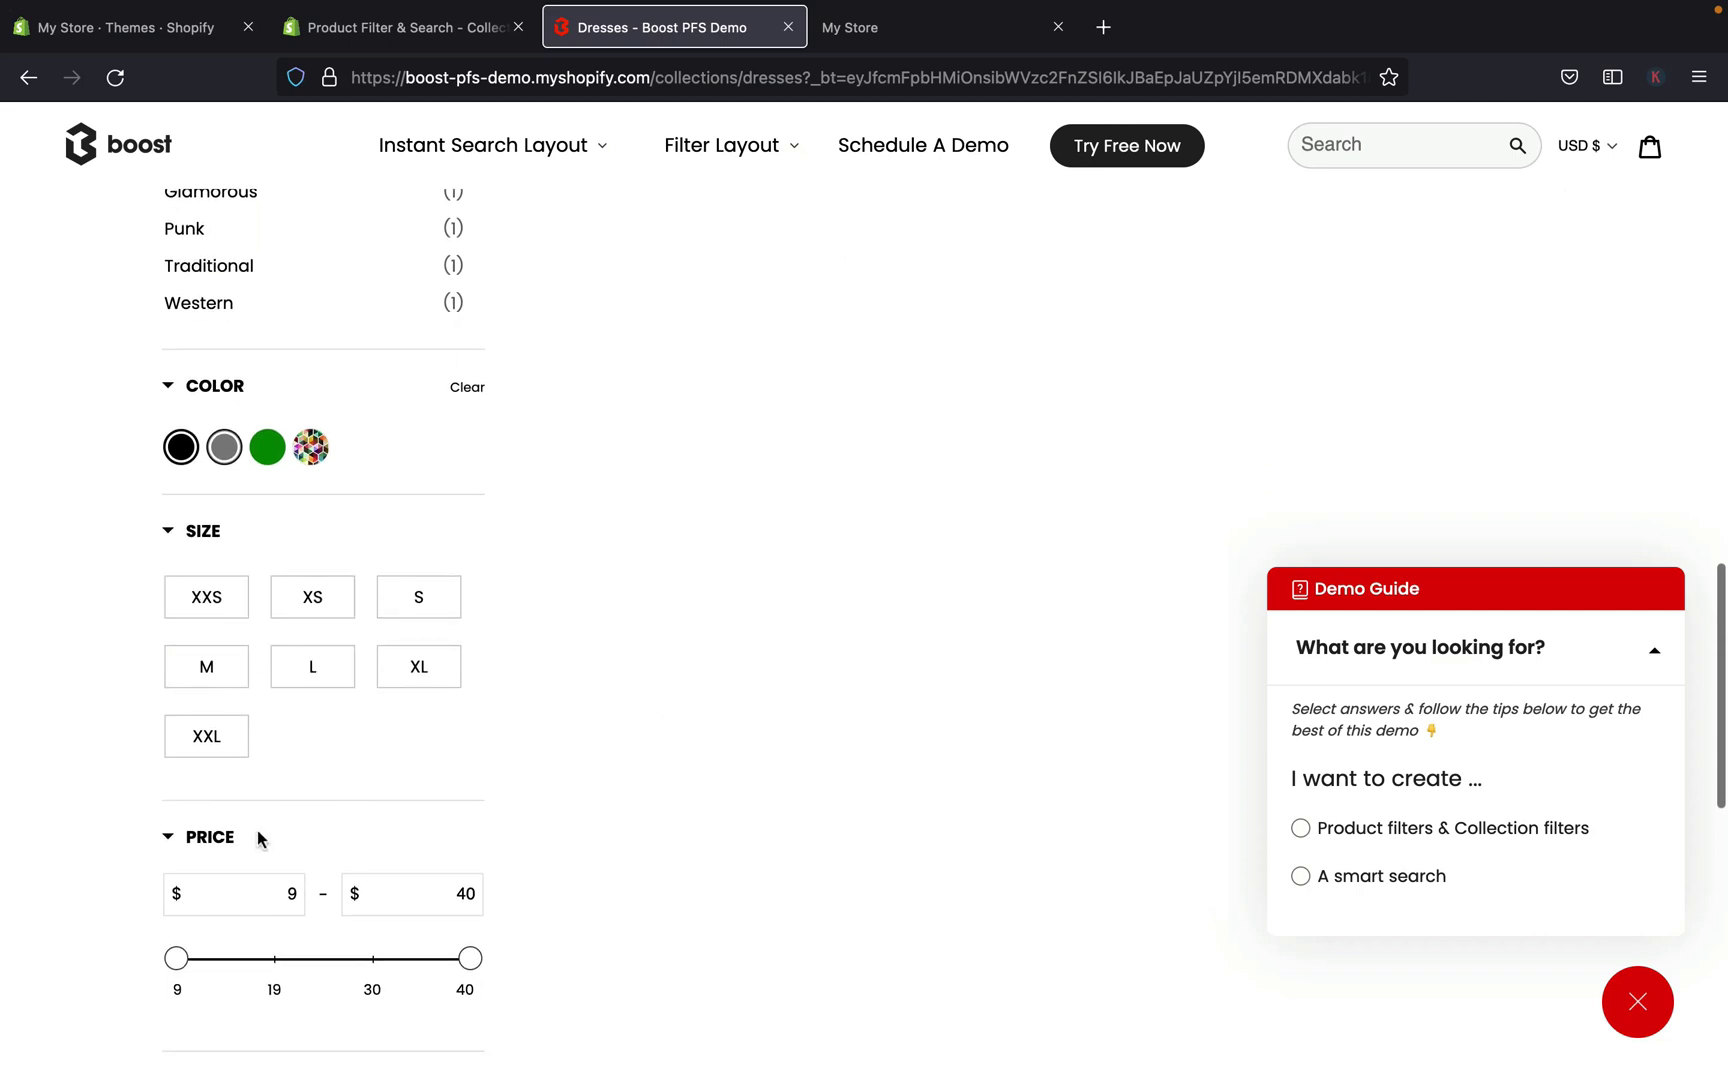
{"action": "scroll", "coordinate": [247, 856], "scroll_direction": "down", "scroll_amount": 2}
{"action": "scroll", "coordinate": [262, 748], "scroll_direction": "down", "scroll_amount": 2}
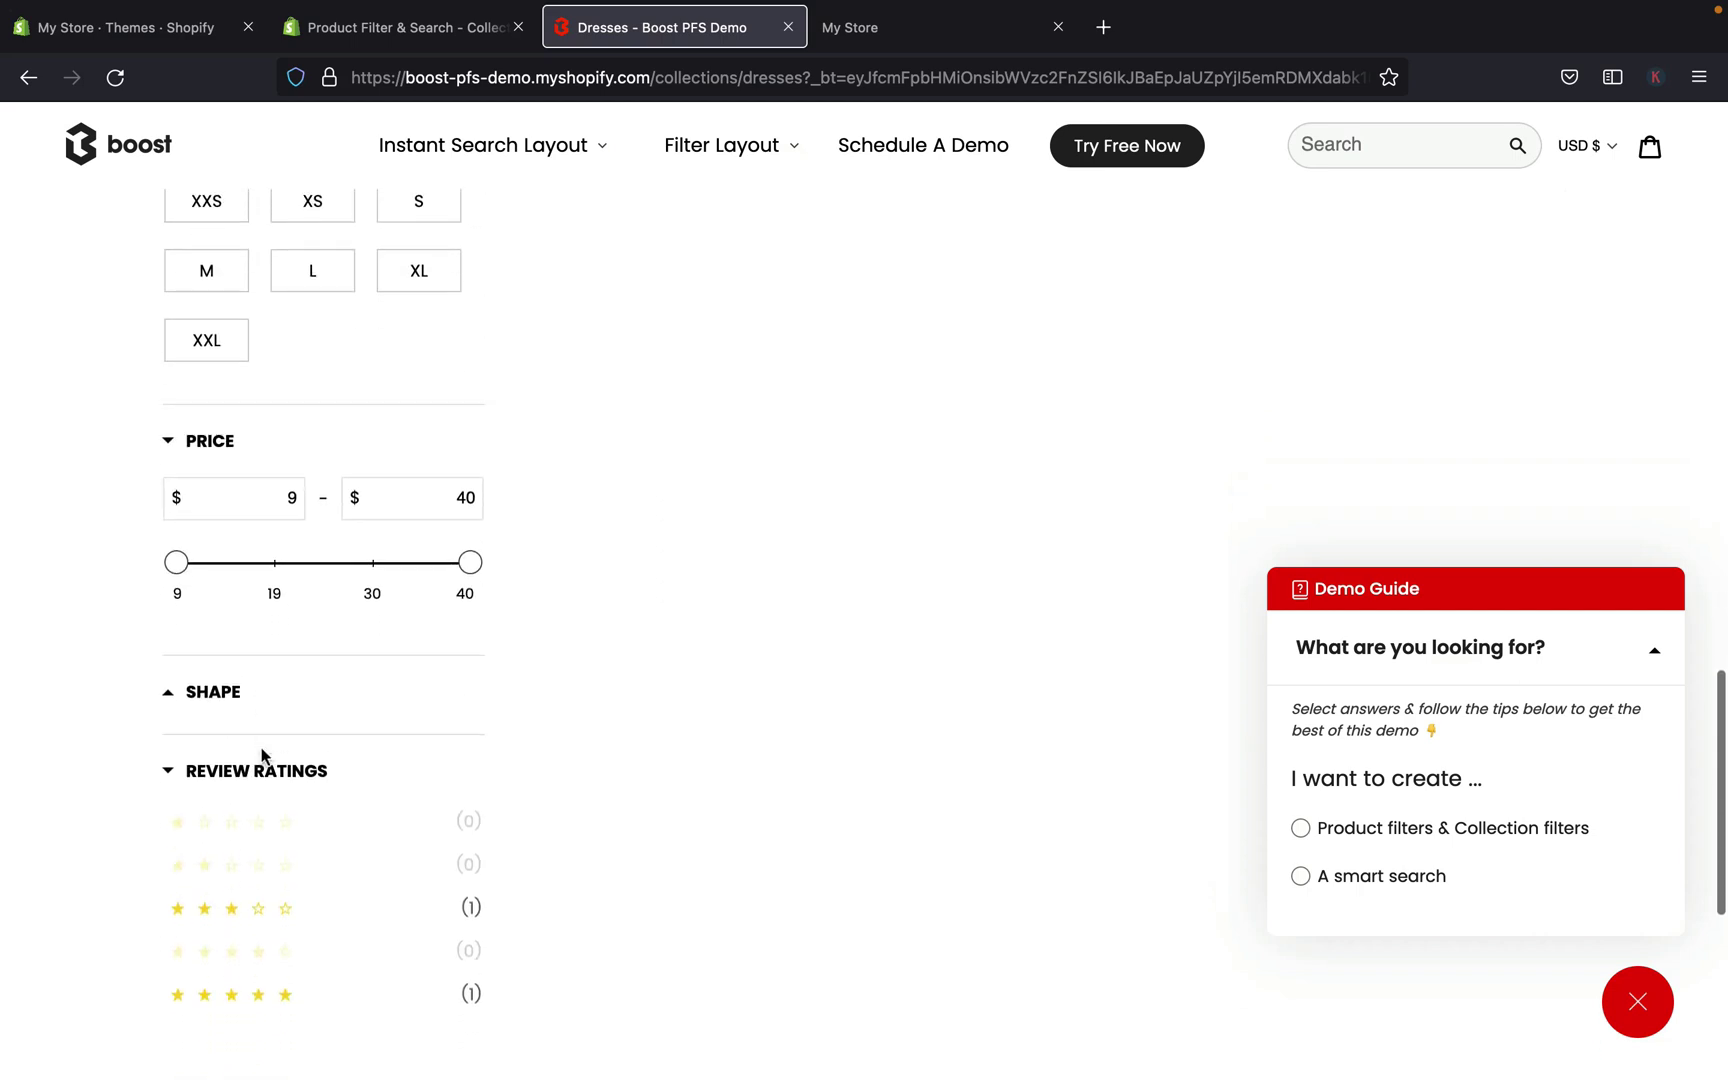
{"action": "left_click", "coordinate": [170, 676]}
{"action": "scroll", "coordinate": [258, 790], "scroll_direction": "down", "scroll_amount": 2}
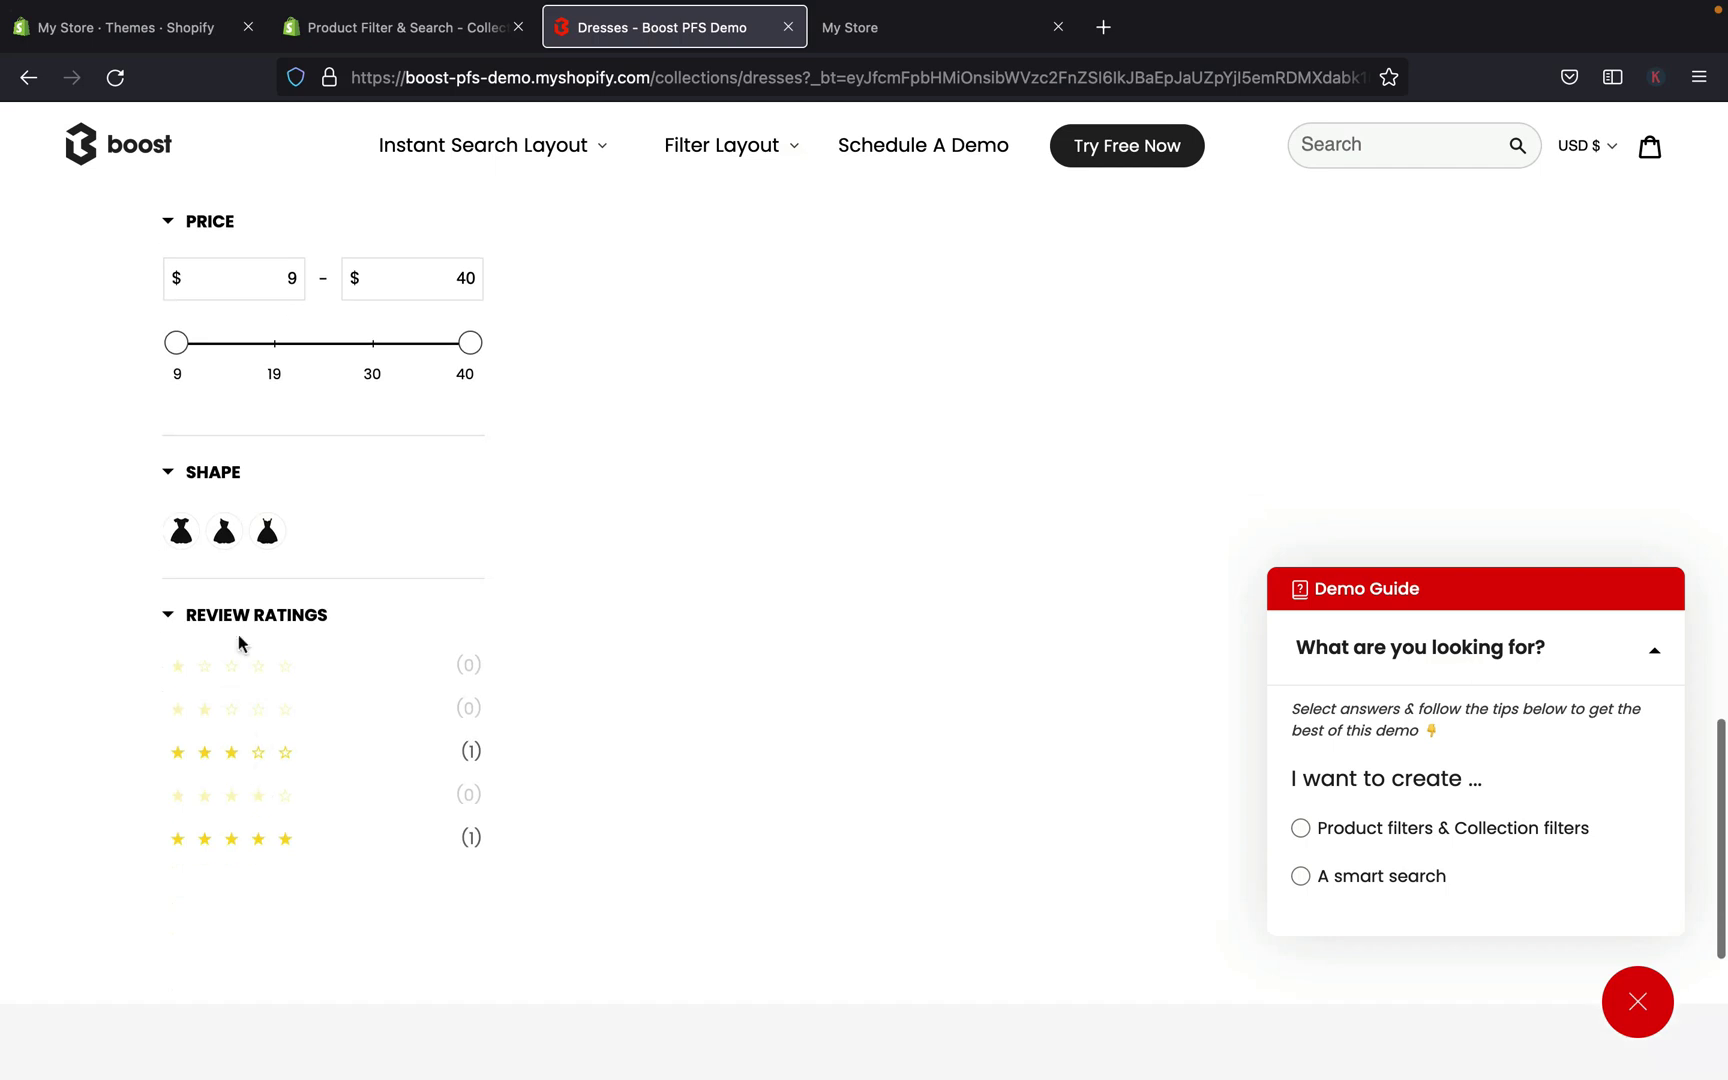
{"action": "scroll", "coordinate": [301, 733], "scroll_direction": "down", "scroll_amount": 5}
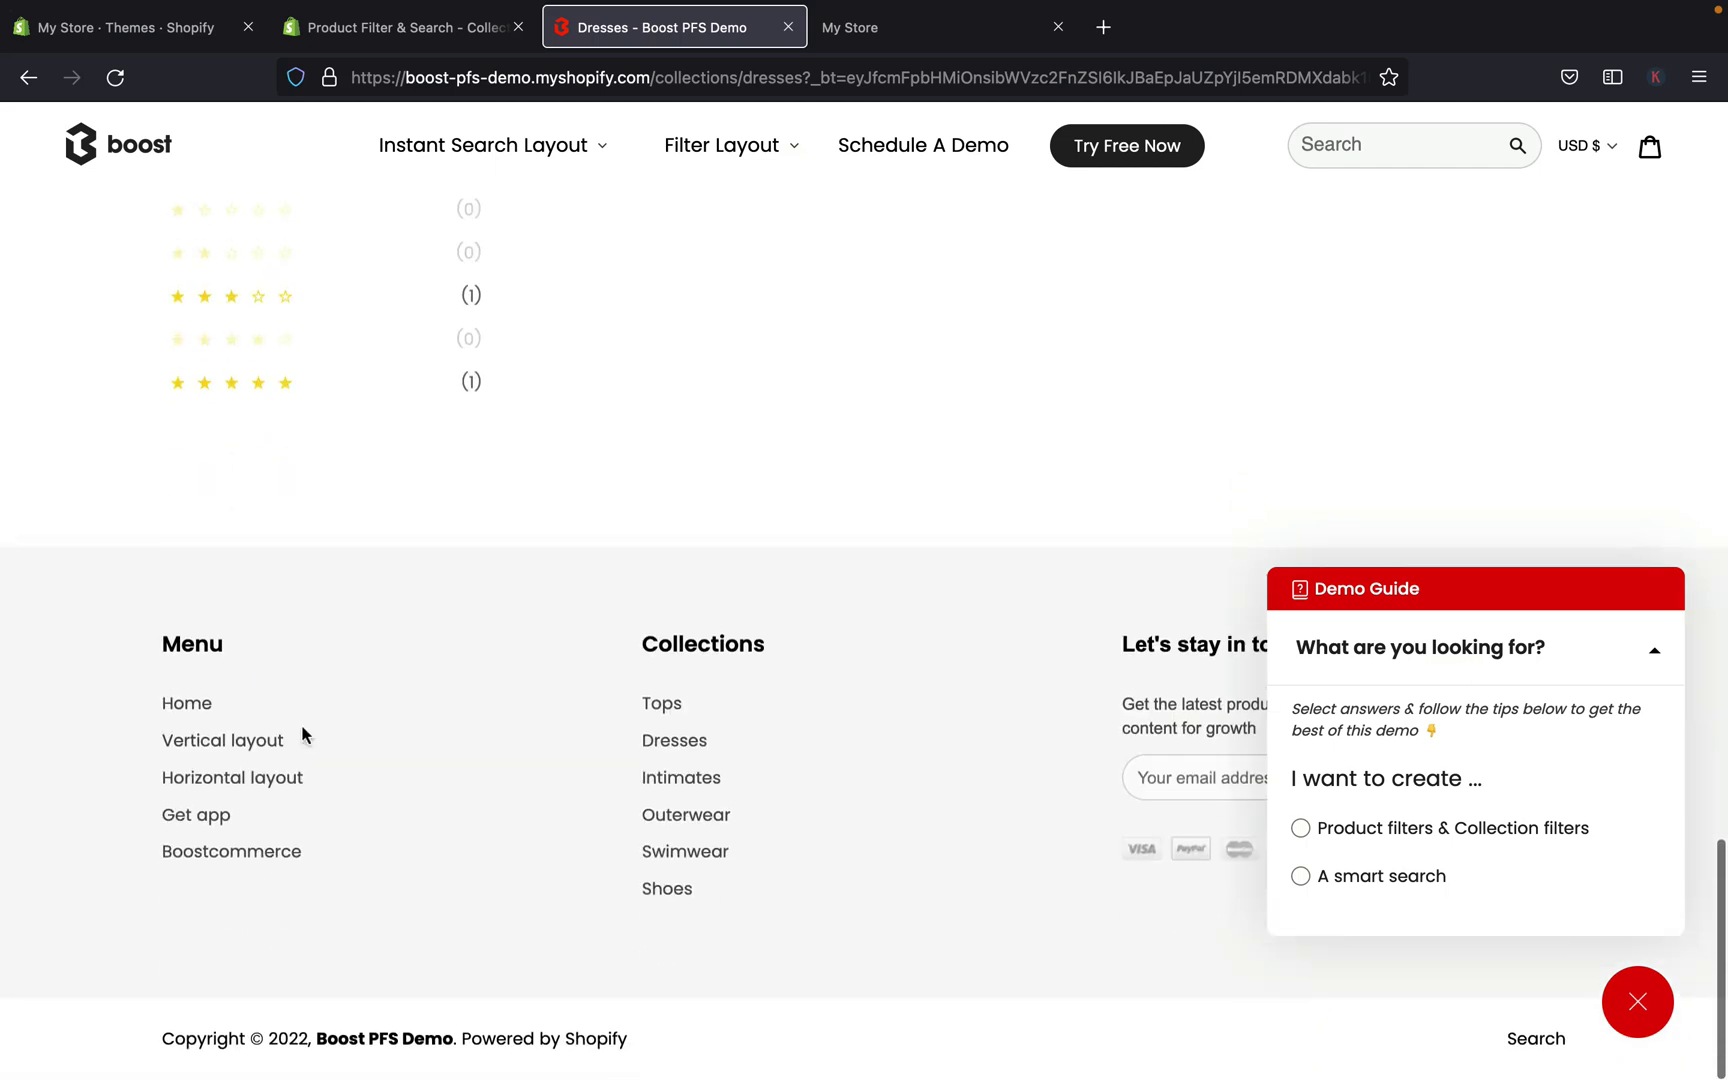
{"action": "left_click", "coordinate": [259, 386]}
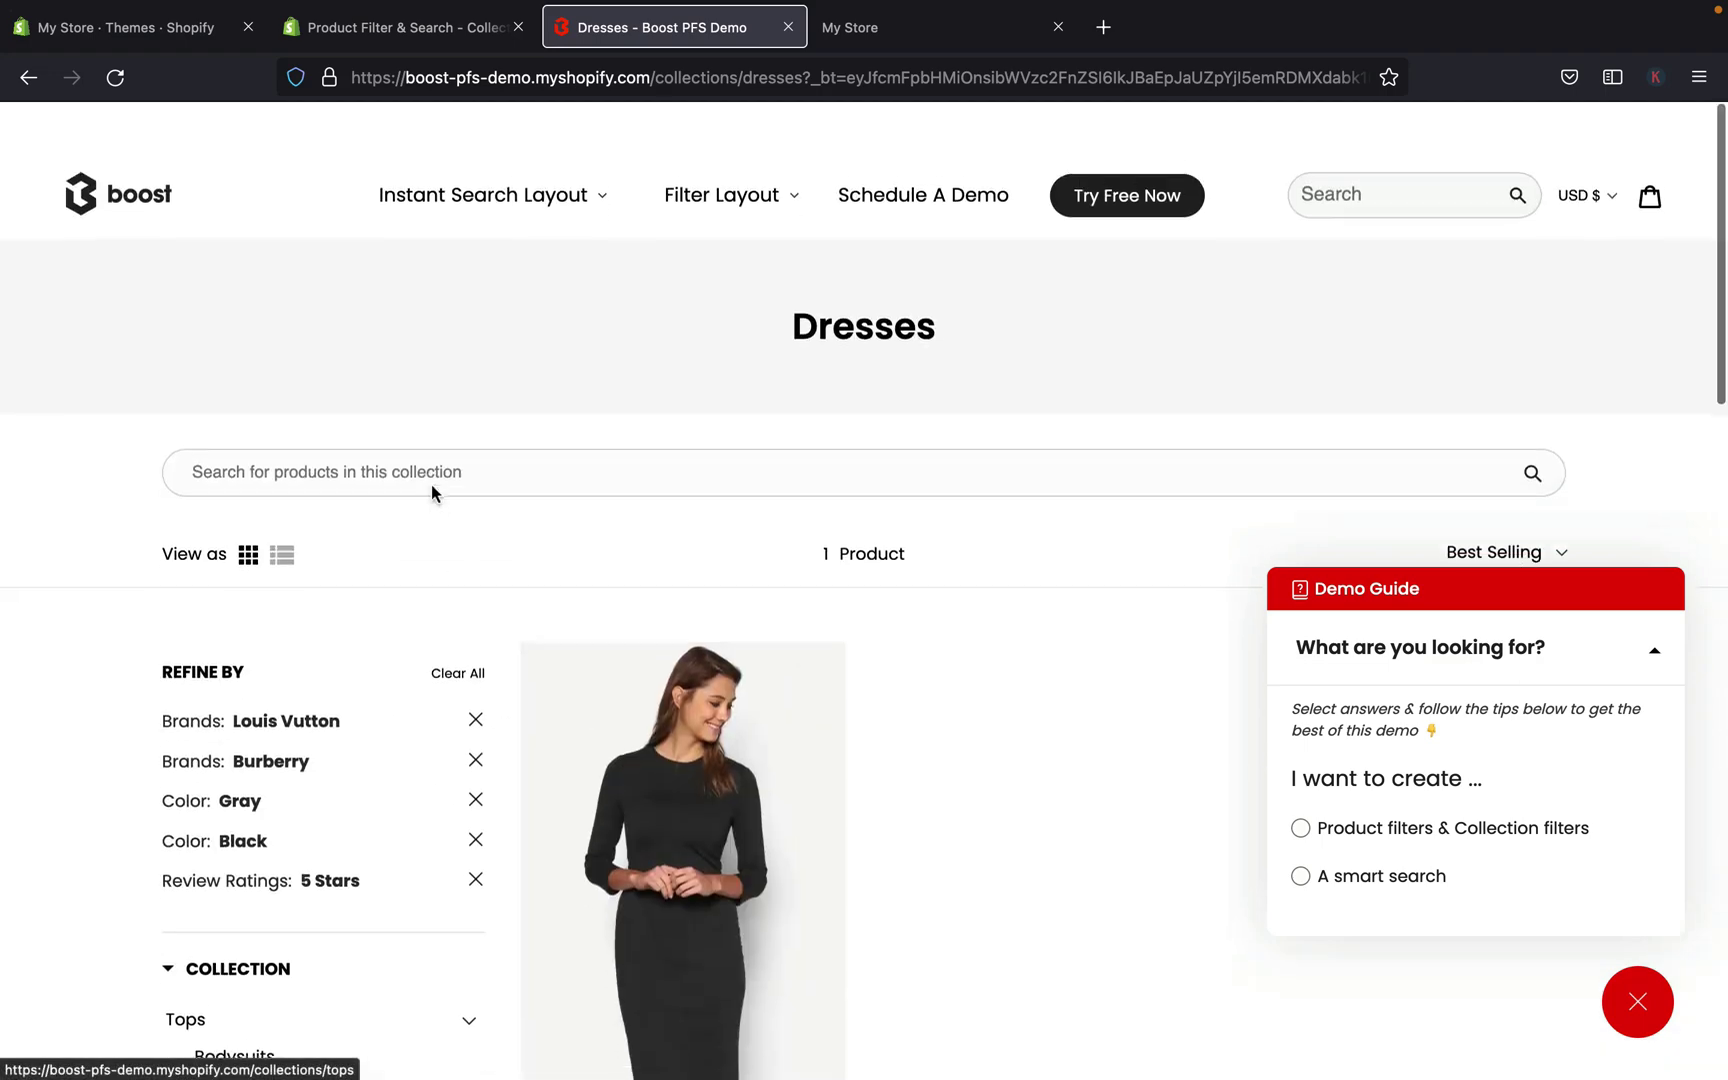
Open the Tops collection and examine its products and its brand, style, color, size, price and review rating filters.
{"action": "left_click", "coordinate": [181, 1014]}
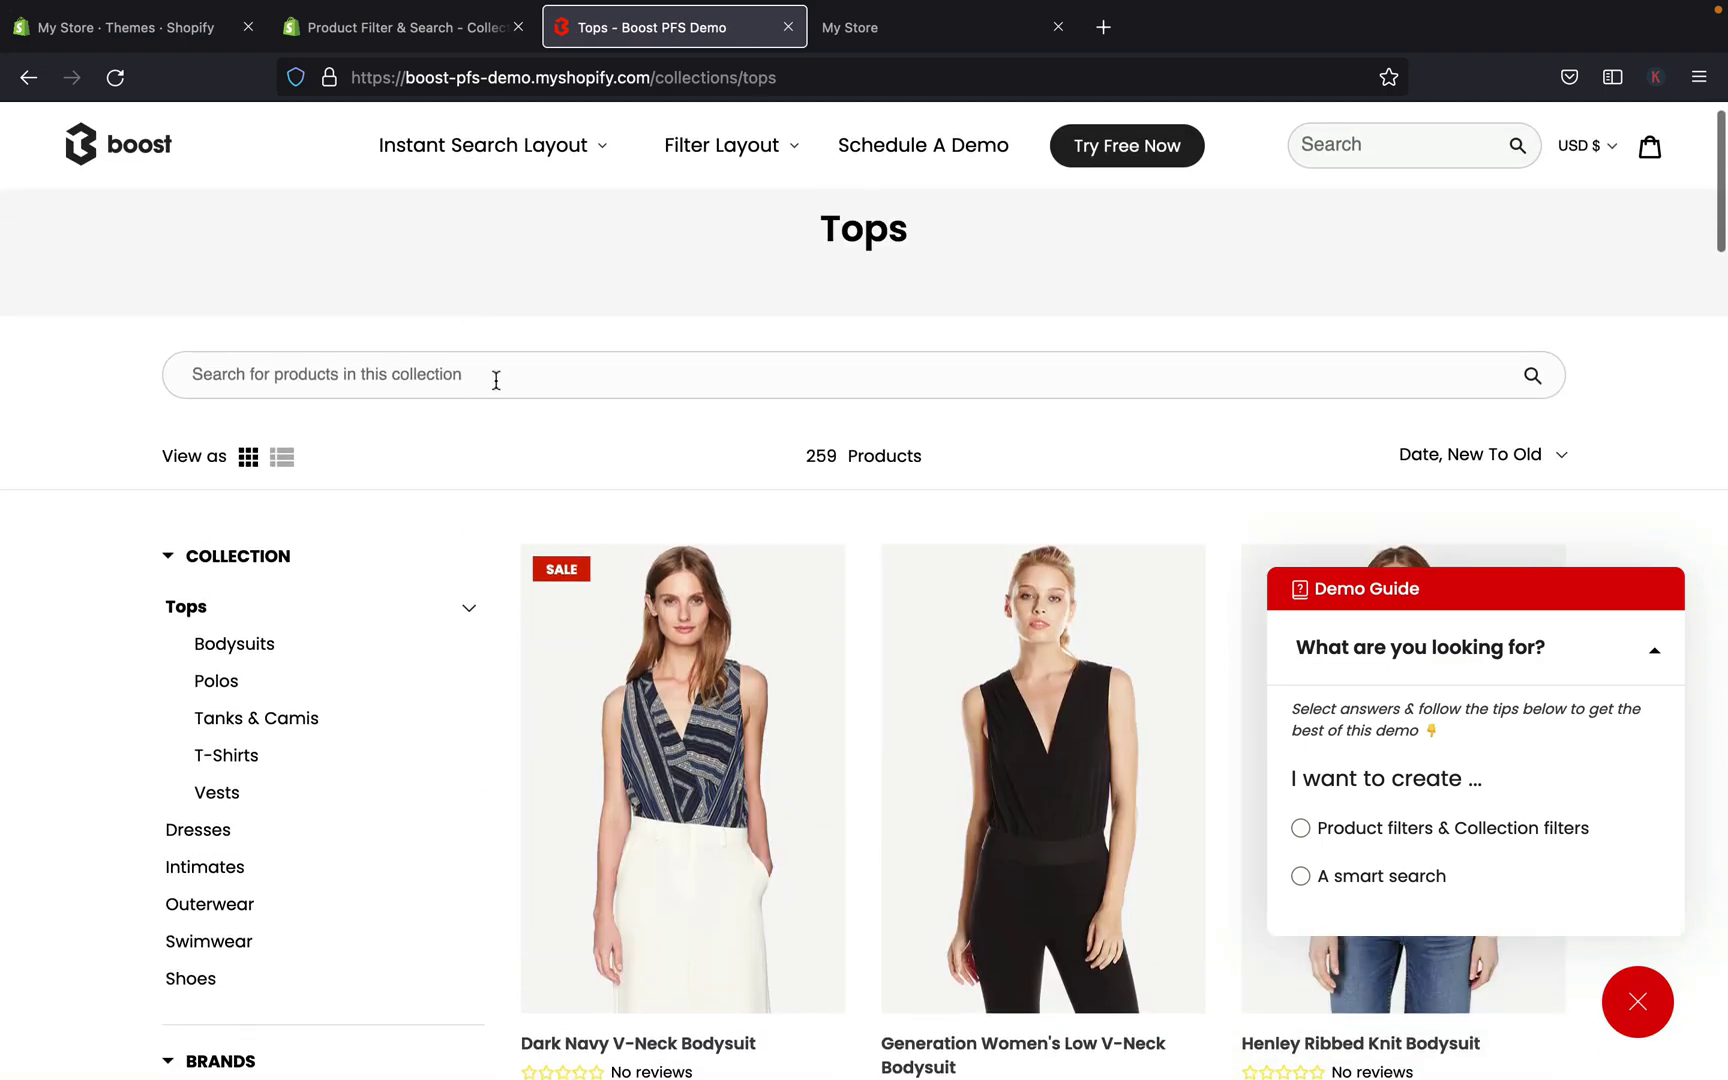
{"action": "scroll", "coordinate": [496, 384], "scroll_direction": "down", "scroll_amount": 3}
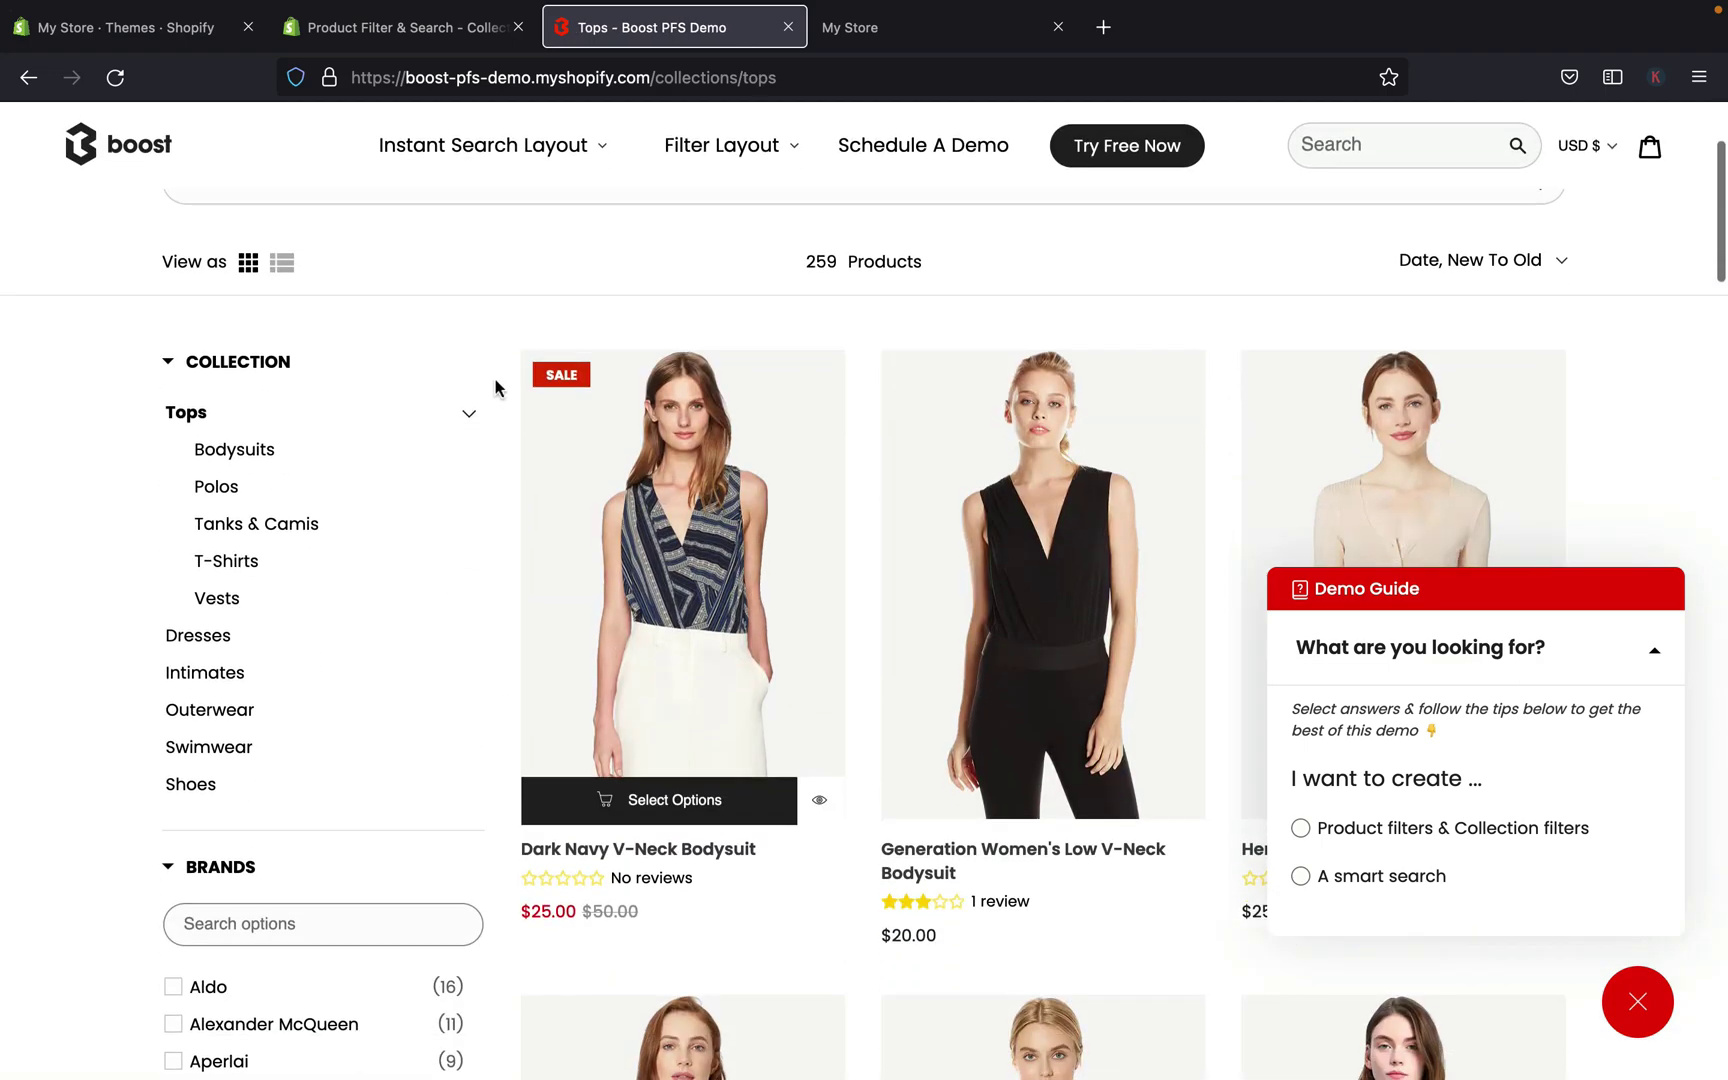
{"action": "scroll", "coordinate": [495, 386], "scroll_direction": "down", "scroll_amount": 2}
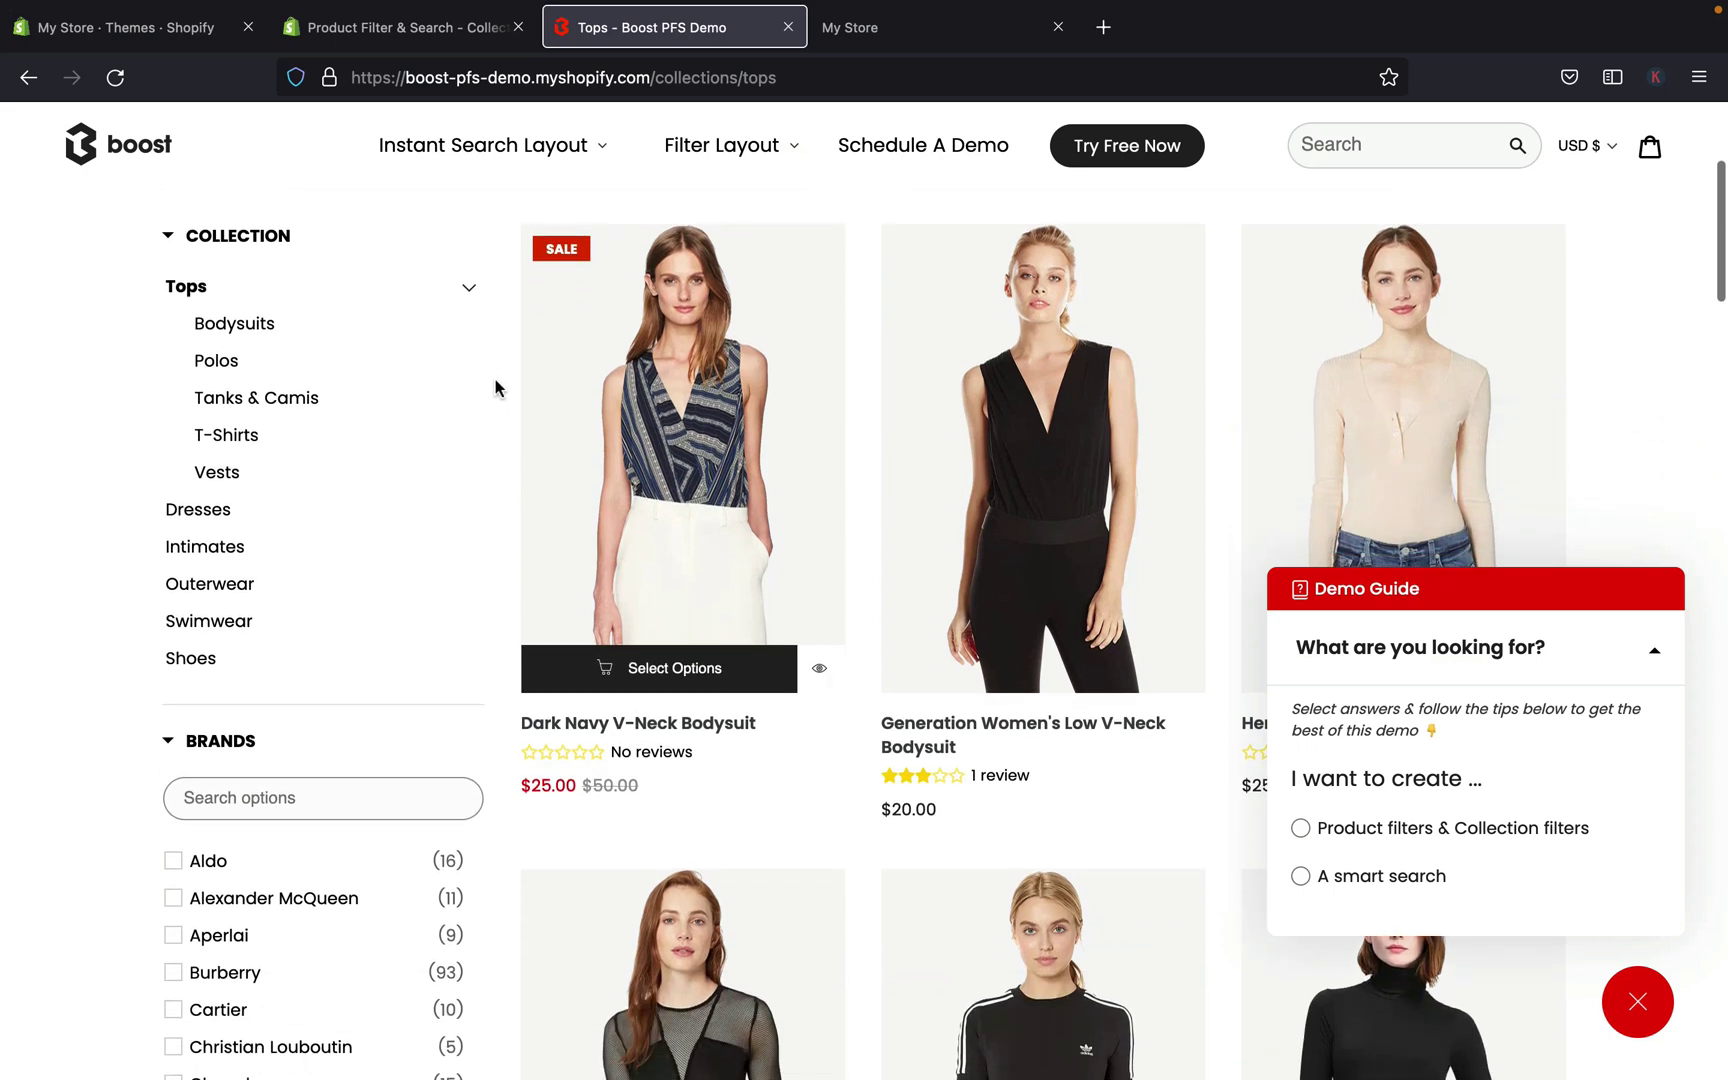
{"action": "scroll", "coordinate": [440, 410], "scroll_direction": "down", "scroll_amount": 1}
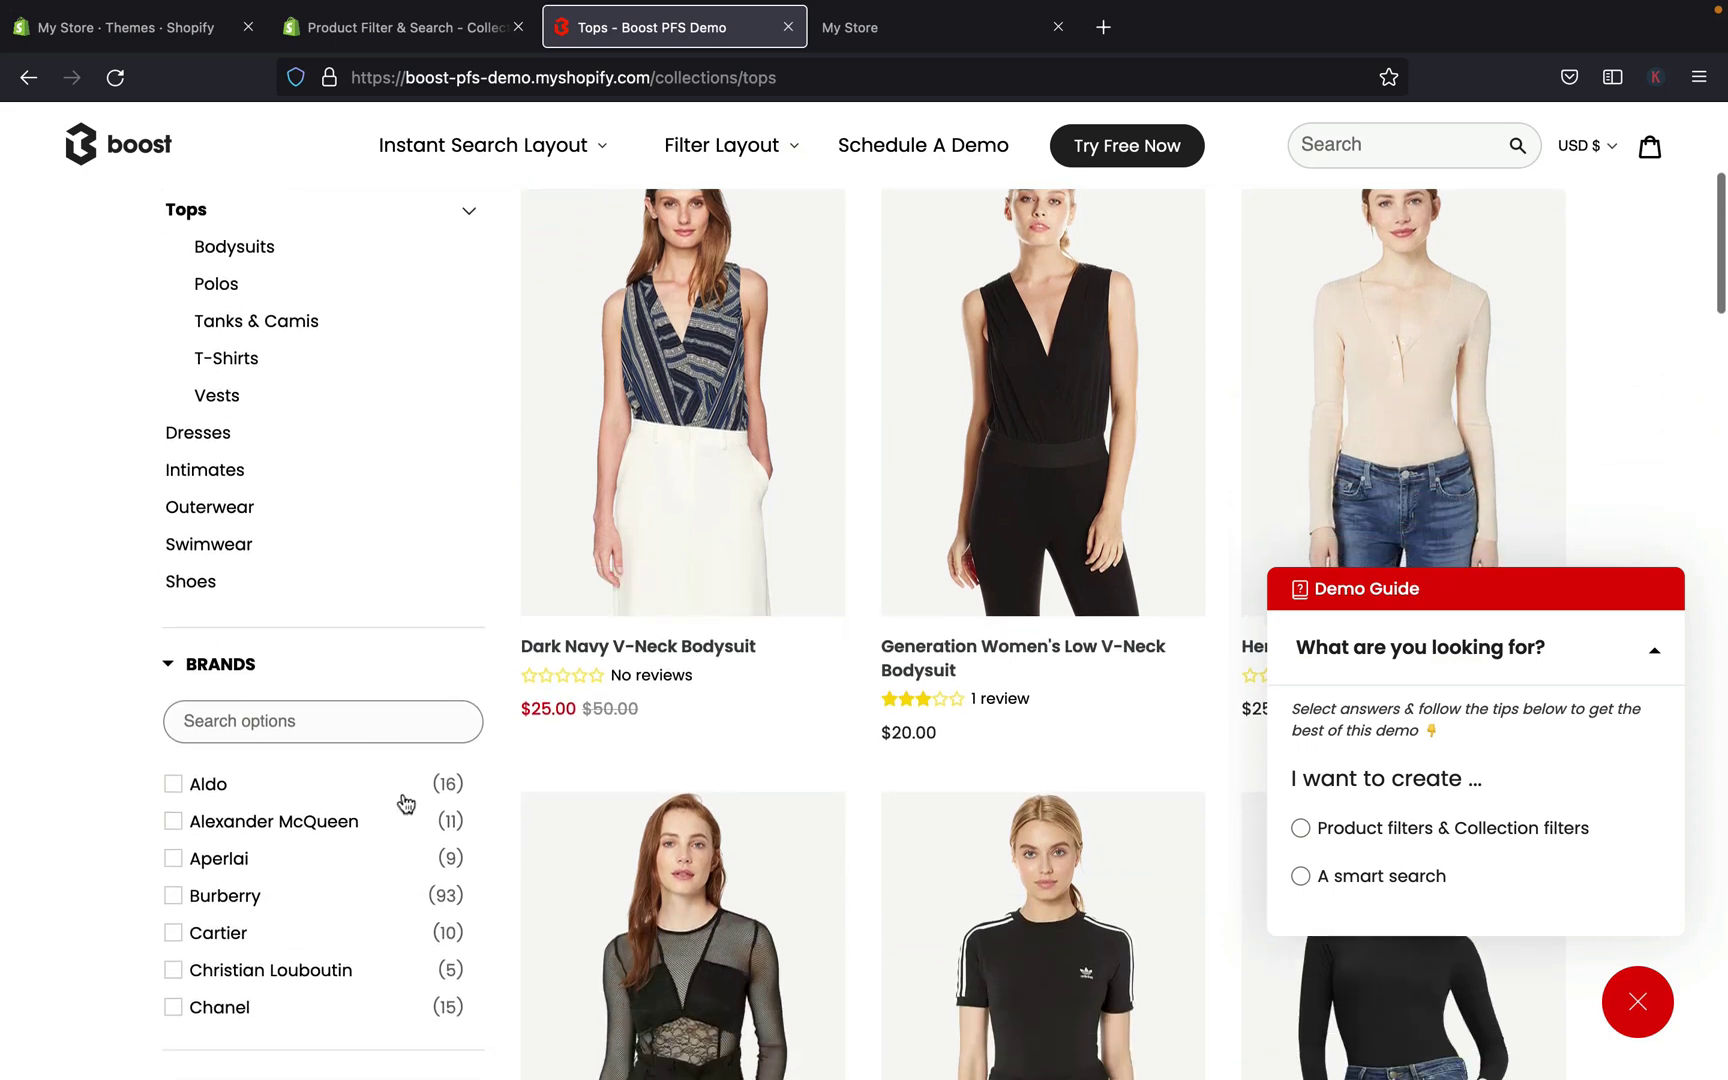
{"action": "scroll", "coordinate": [600, 1020], "scroll_direction": "down", "scroll_amount": 7}
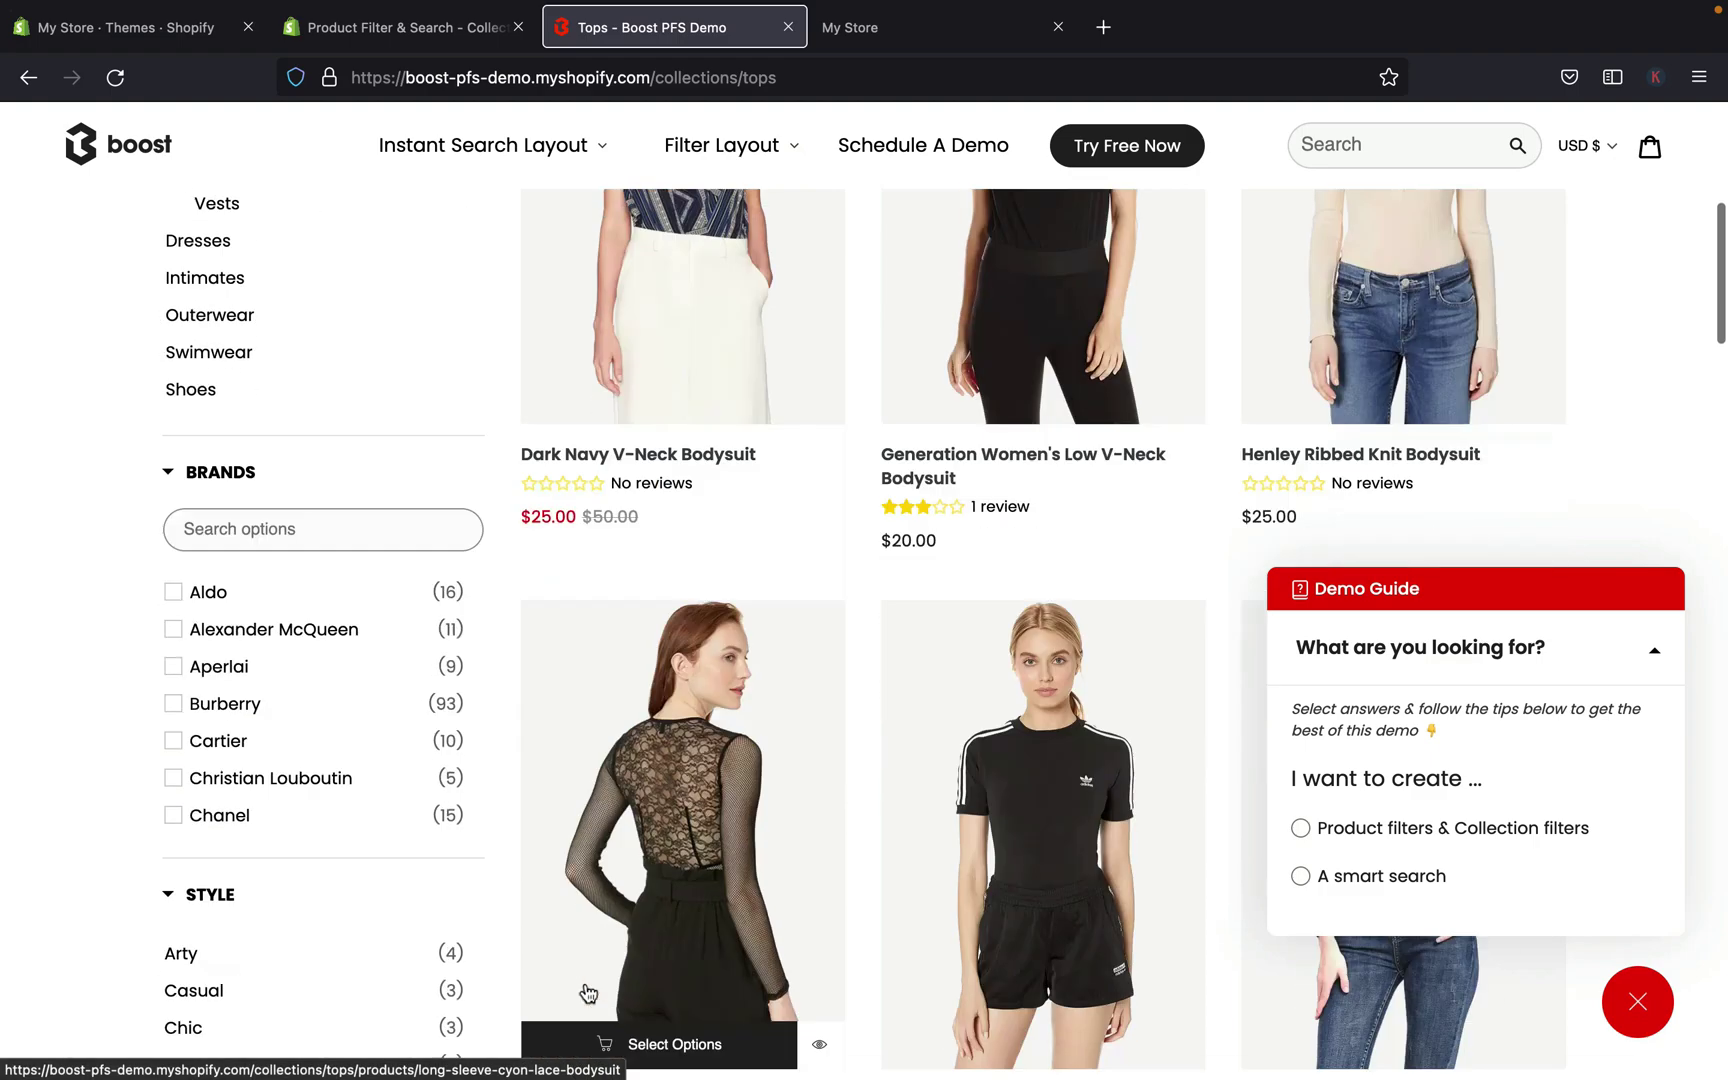
{"action": "scroll", "coordinate": [587, 993], "scroll_direction": "down", "scroll_amount": 4}
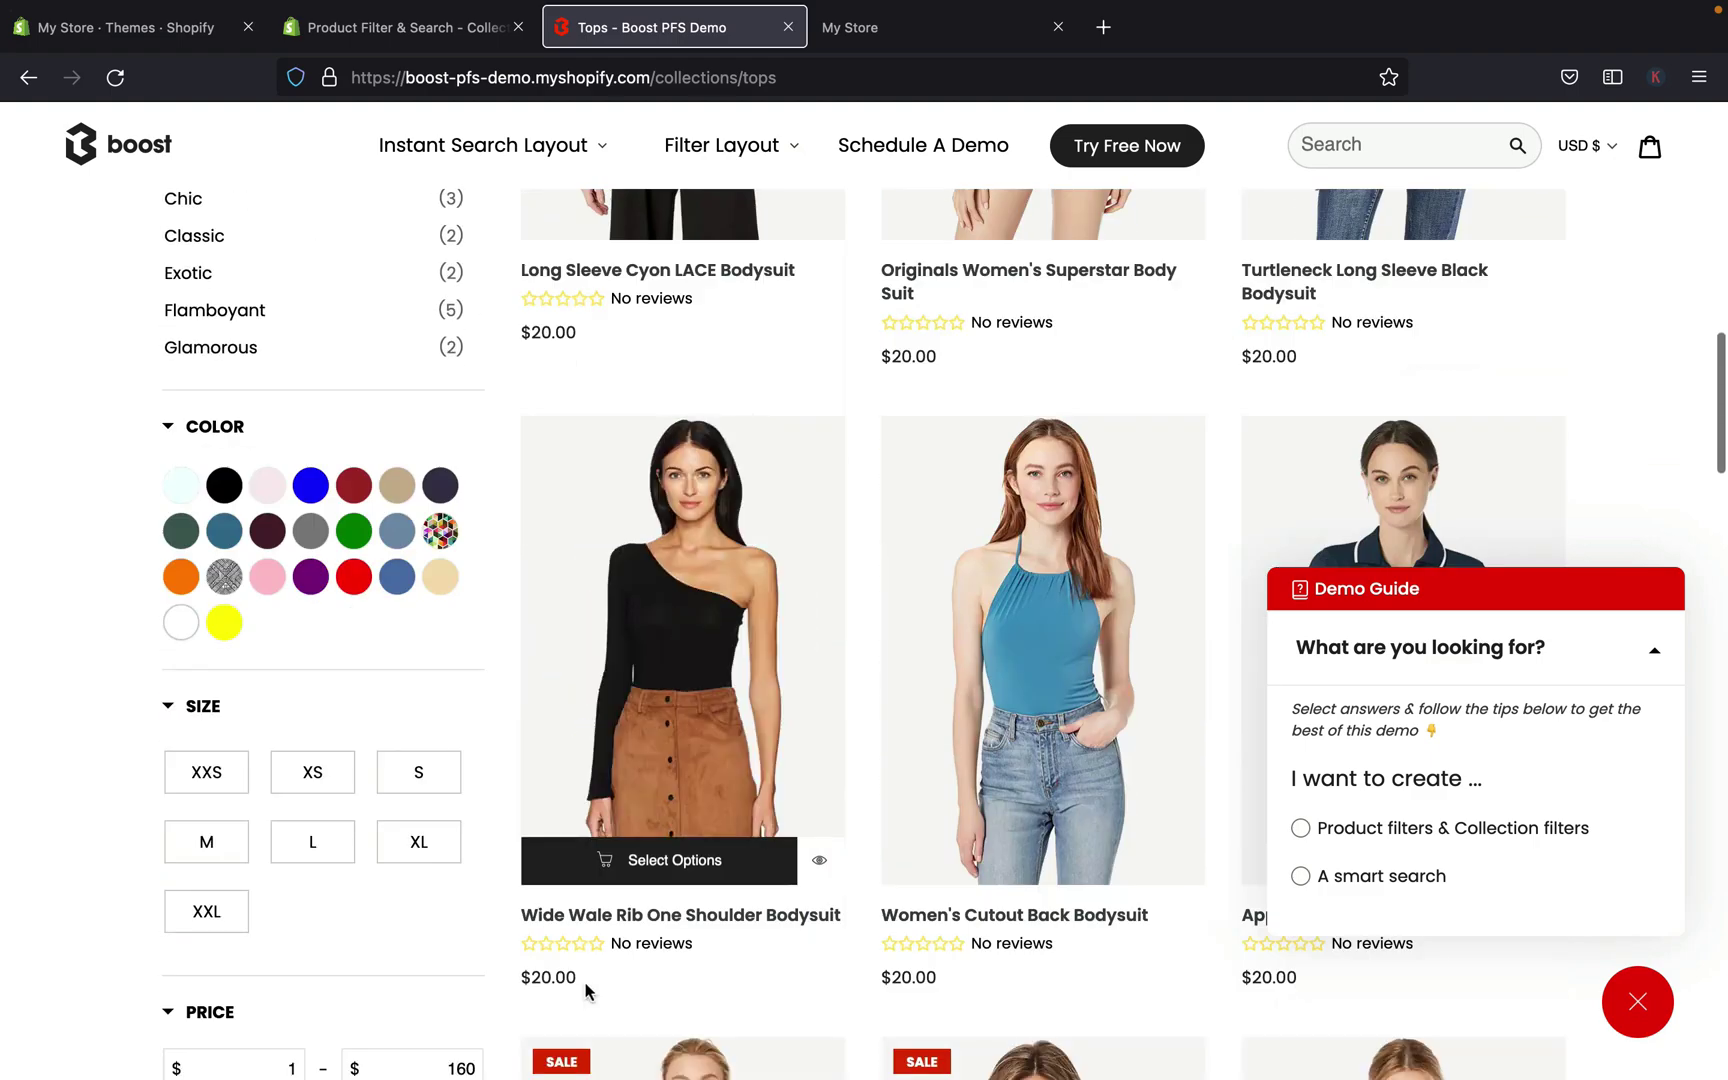
{"action": "scroll", "coordinate": [587, 991], "scroll_direction": "down", "scroll_amount": 1}
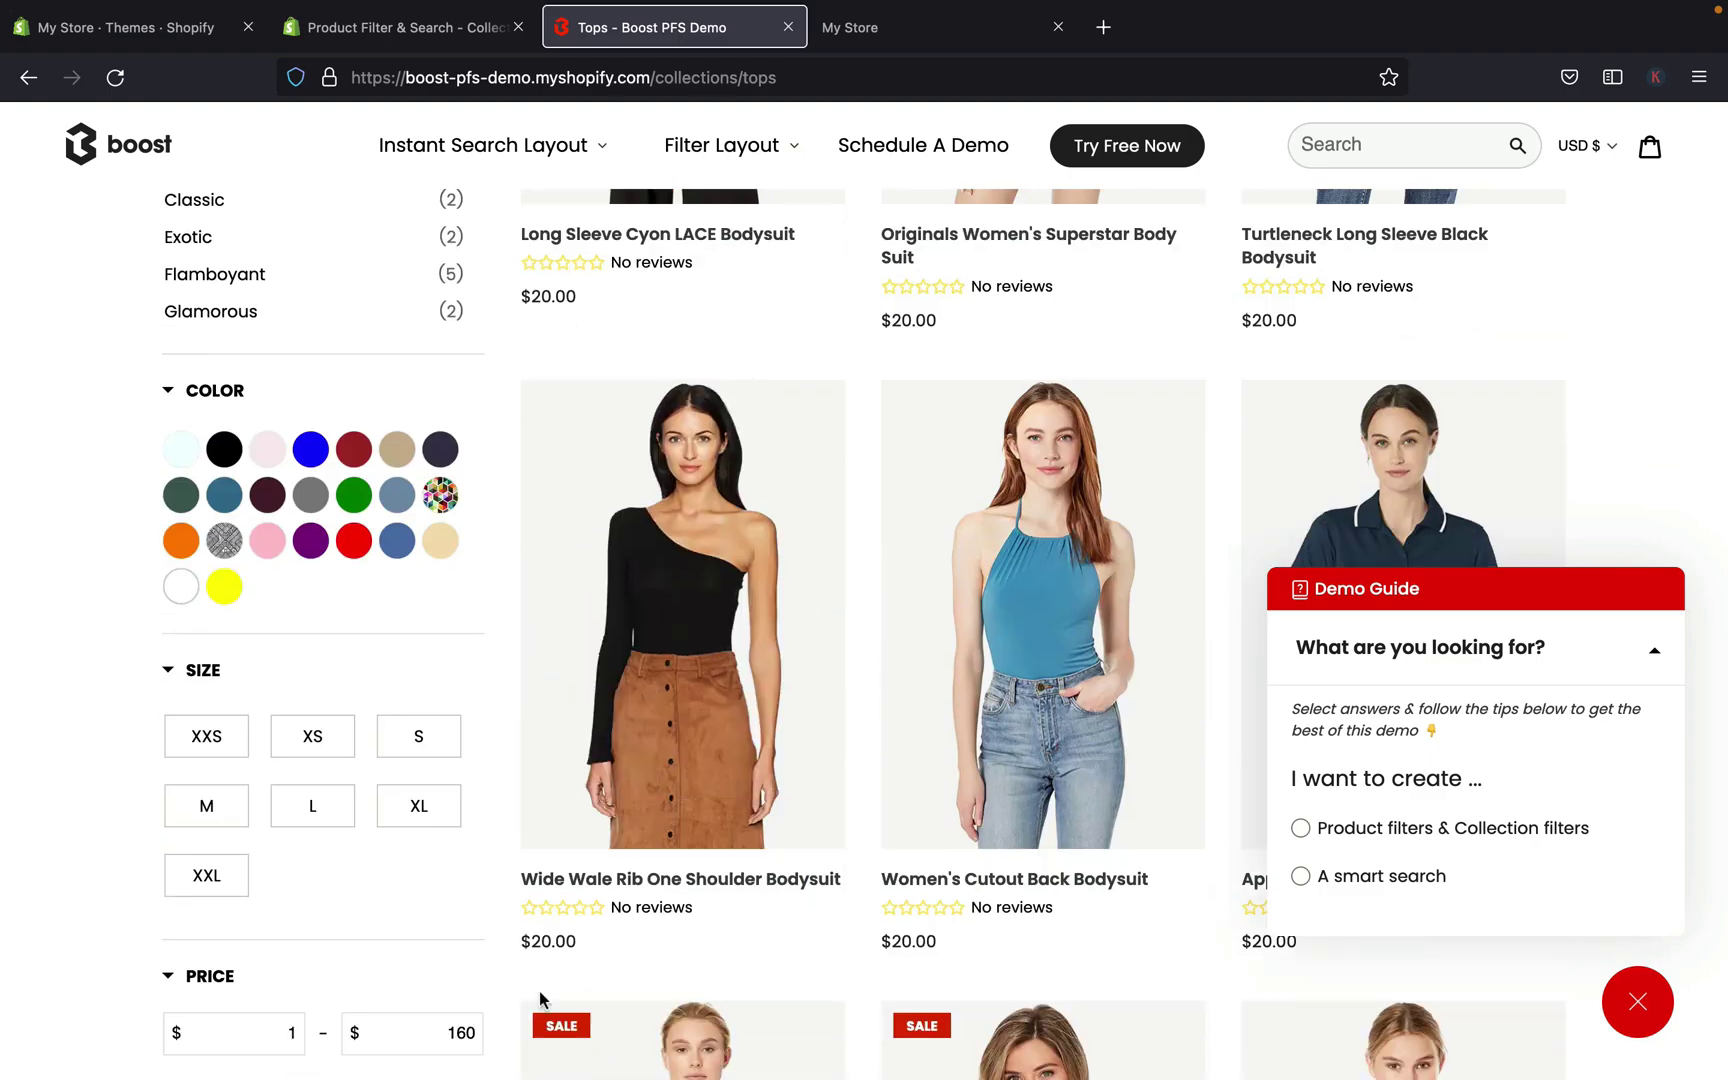
{"action": "scroll", "coordinate": [539, 991], "scroll_direction": "down", "scroll_amount": 6}
{"action": "scroll", "coordinate": [540, 993], "scroll_direction": "down", "scroll_amount": 2}
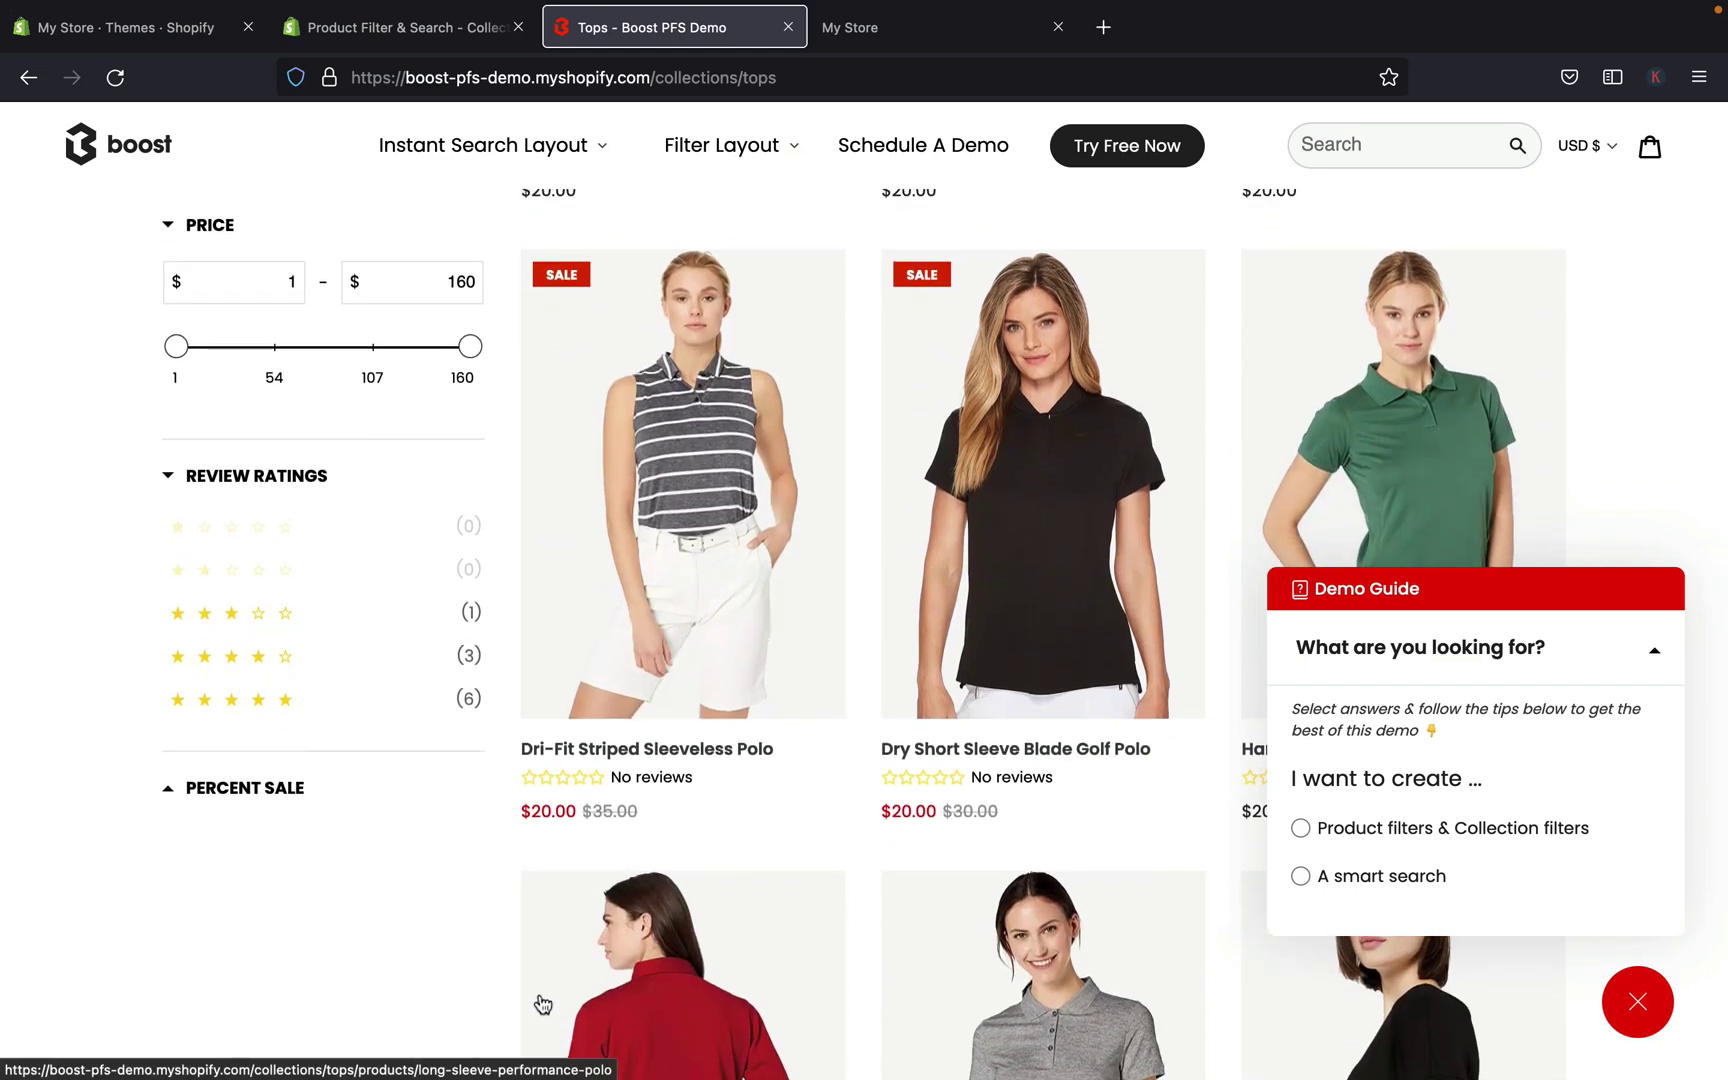
{"action": "scroll", "coordinate": [541, 1003], "scroll_direction": "up", "scroll_amount": 15}
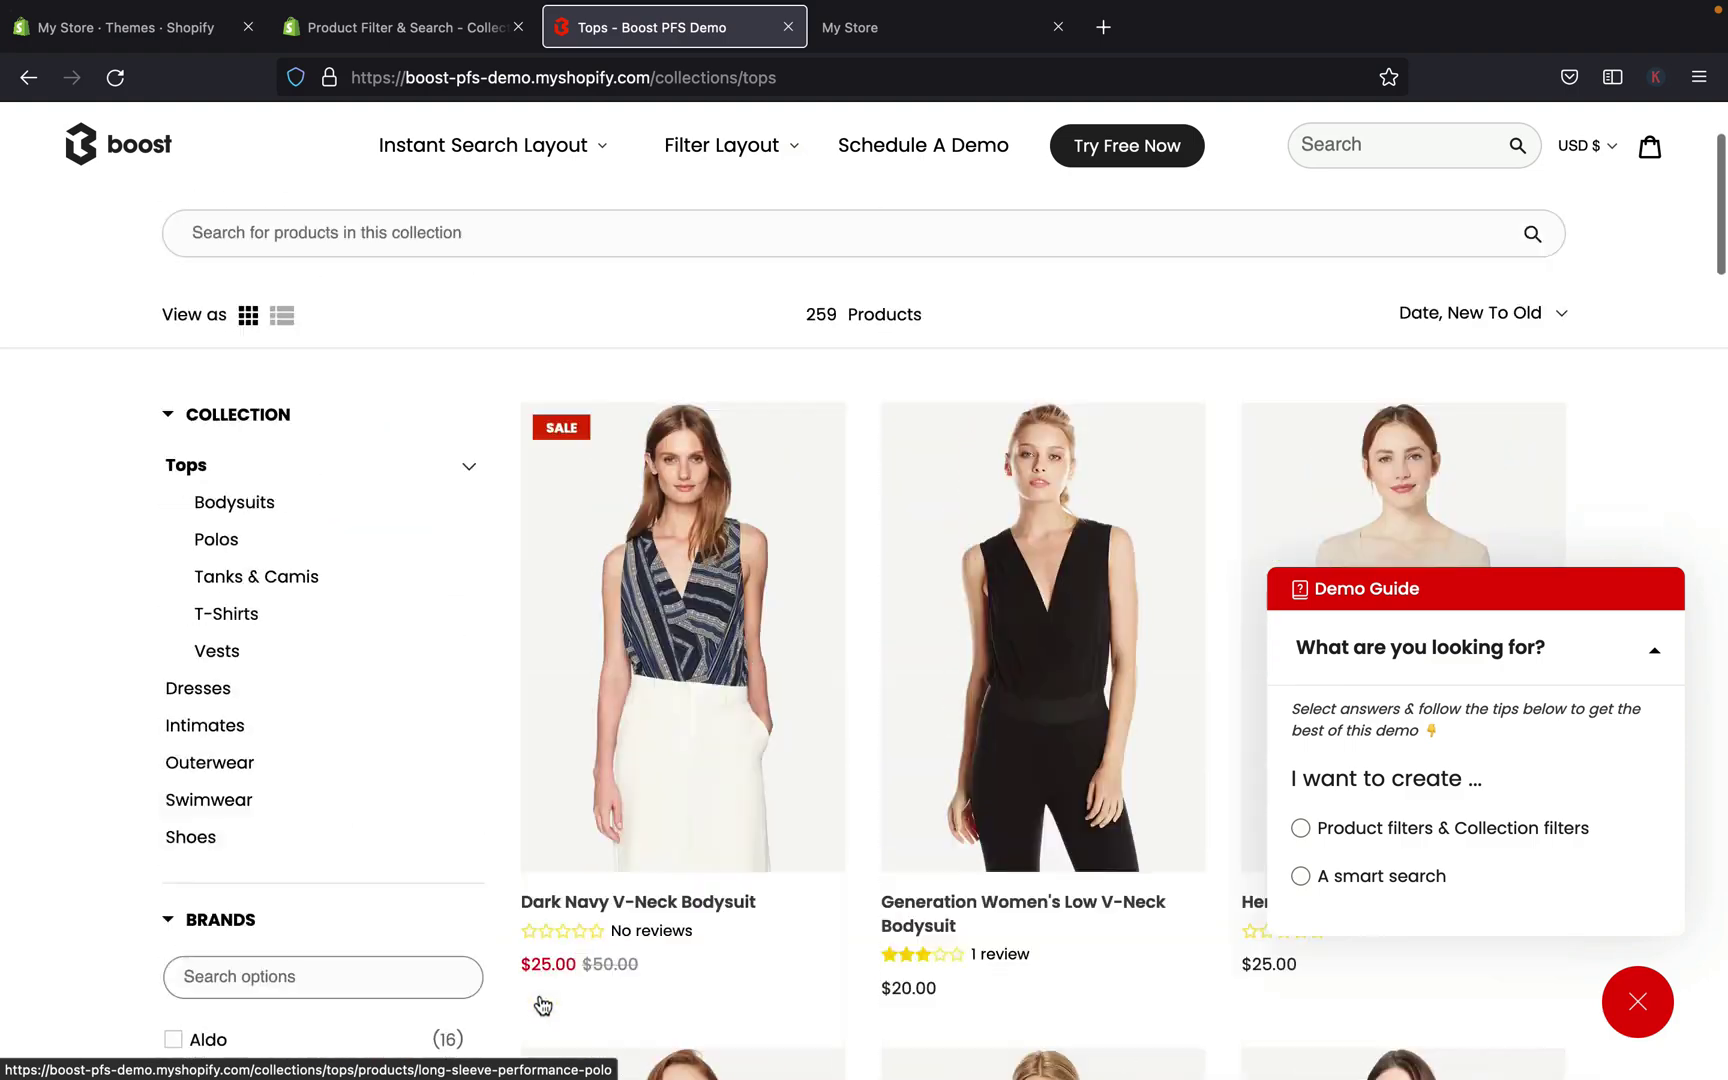
{"action": "scroll", "coordinate": [543, 1005], "scroll_direction": "up", "scroll_amount": 2}
{"action": "mouse_move", "coordinate": [547, 1075]}
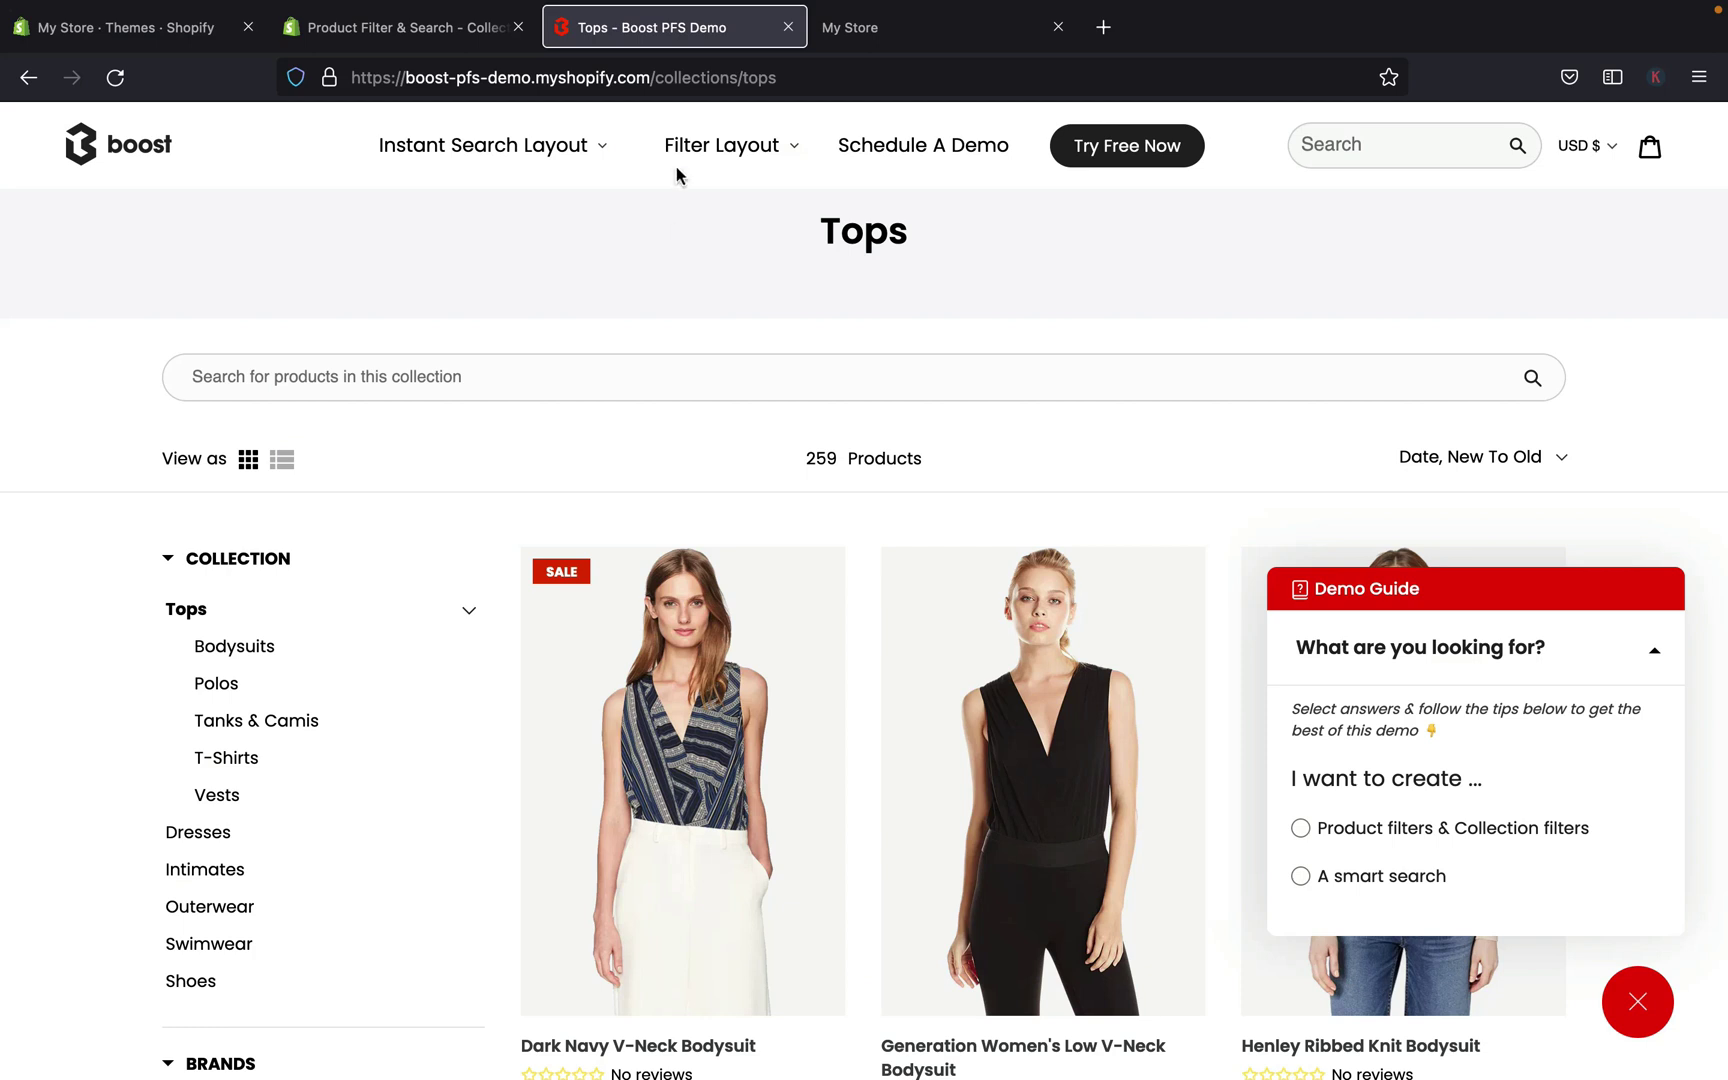
{"action": "mouse_move", "coordinate": [802, 571]}
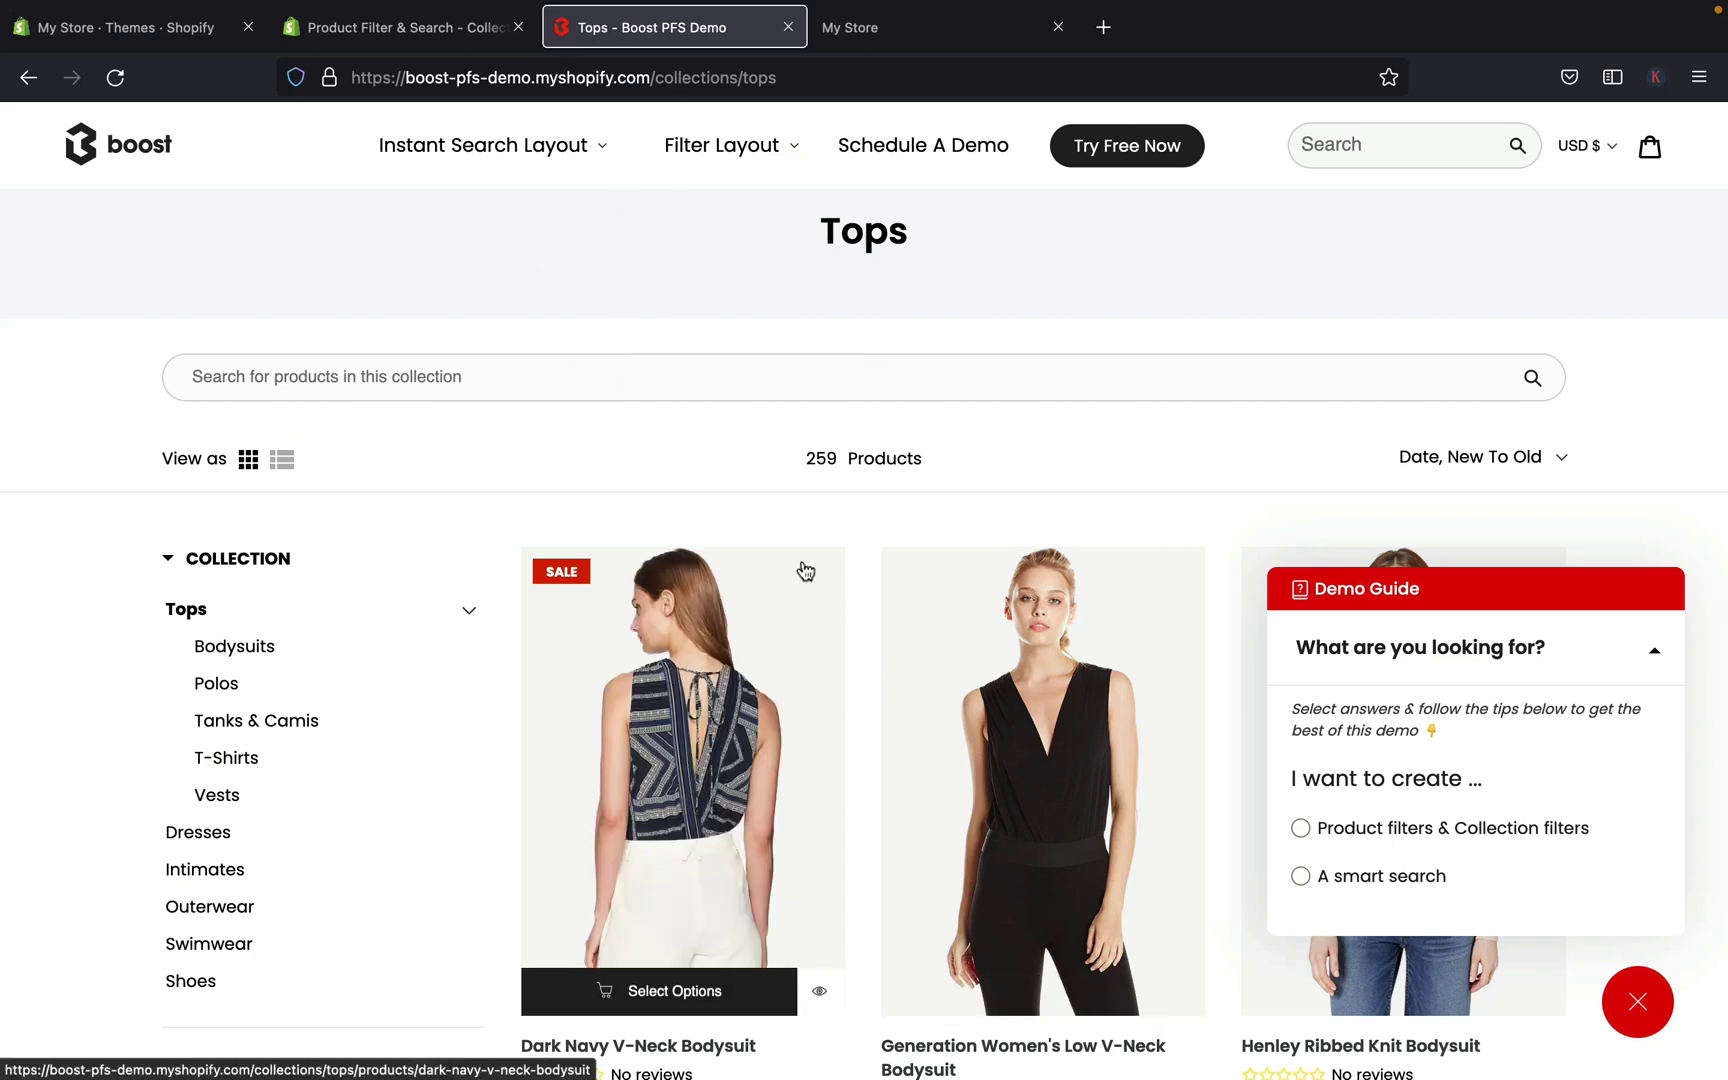
Open the demo store's Vertical layout filter page and examine its collection and brand filters beside the products.
{"action": "scroll", "coordinate": [783, 430], "scroll_direction": "down", "scroll_amount": 2}
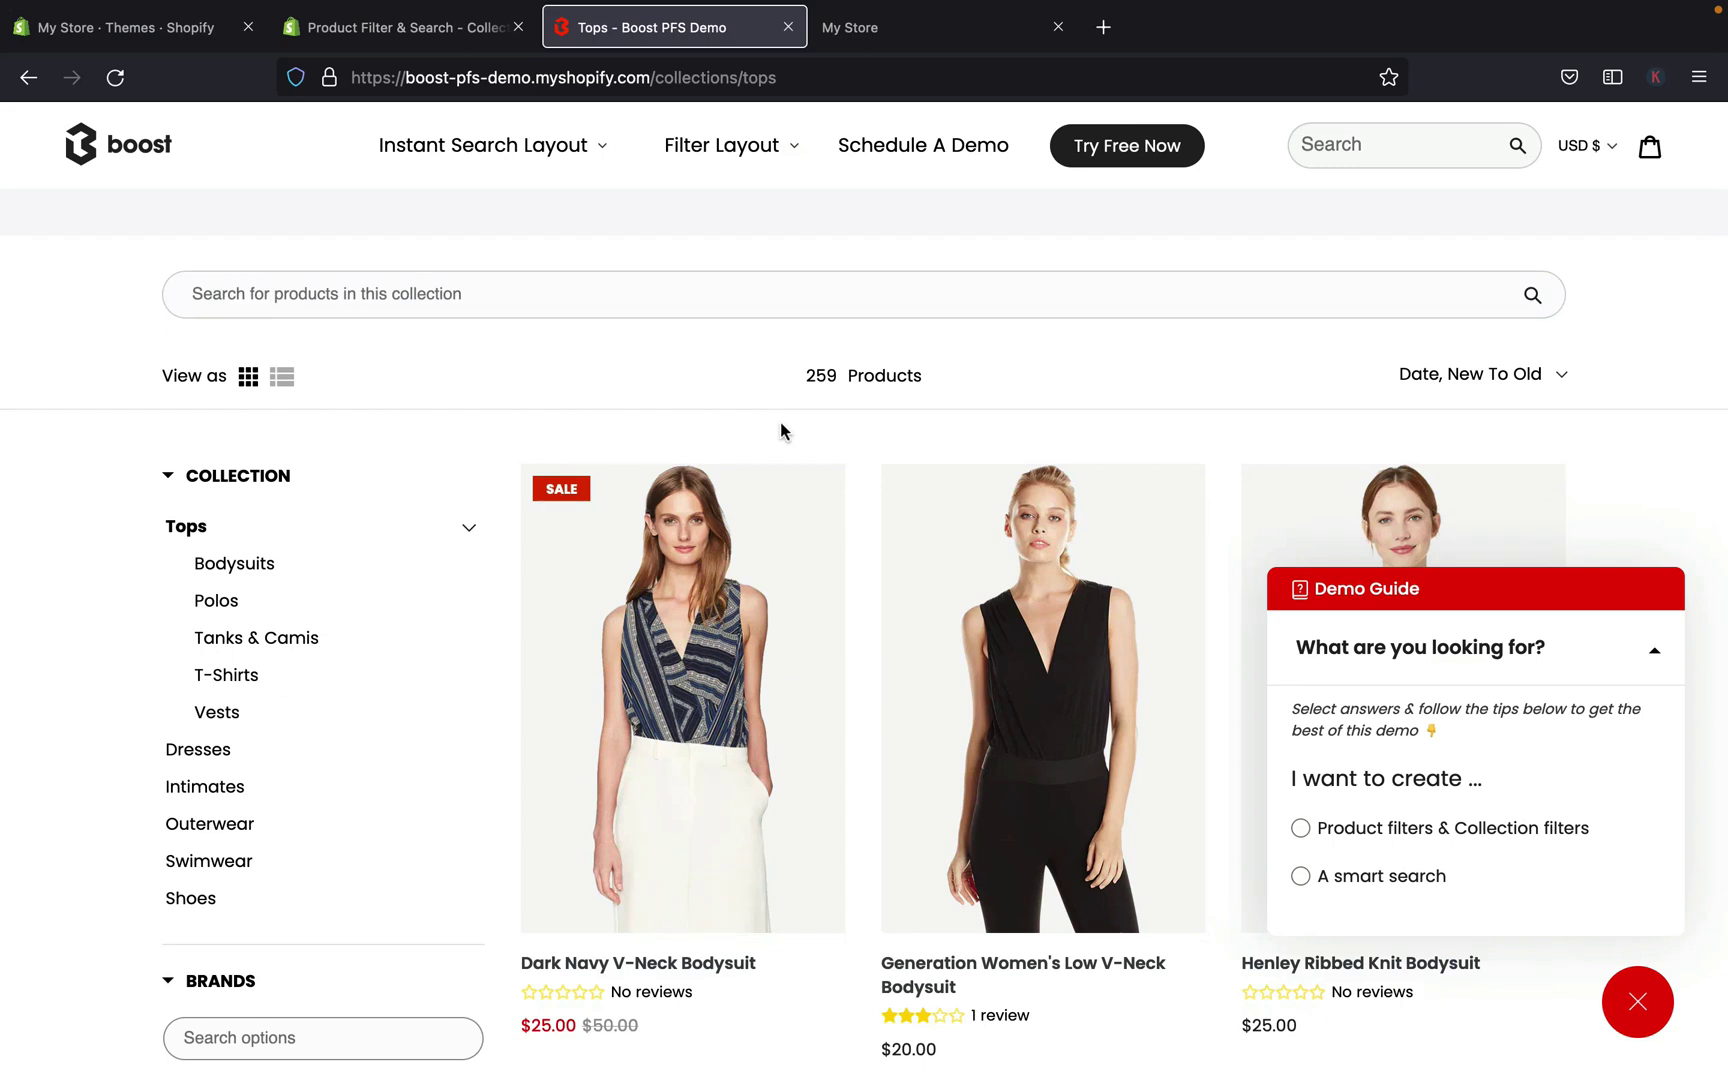
{"action": "scroll", "coordinate": [781, 430], "scroll_direction": "up", "scroll_amount": 3}
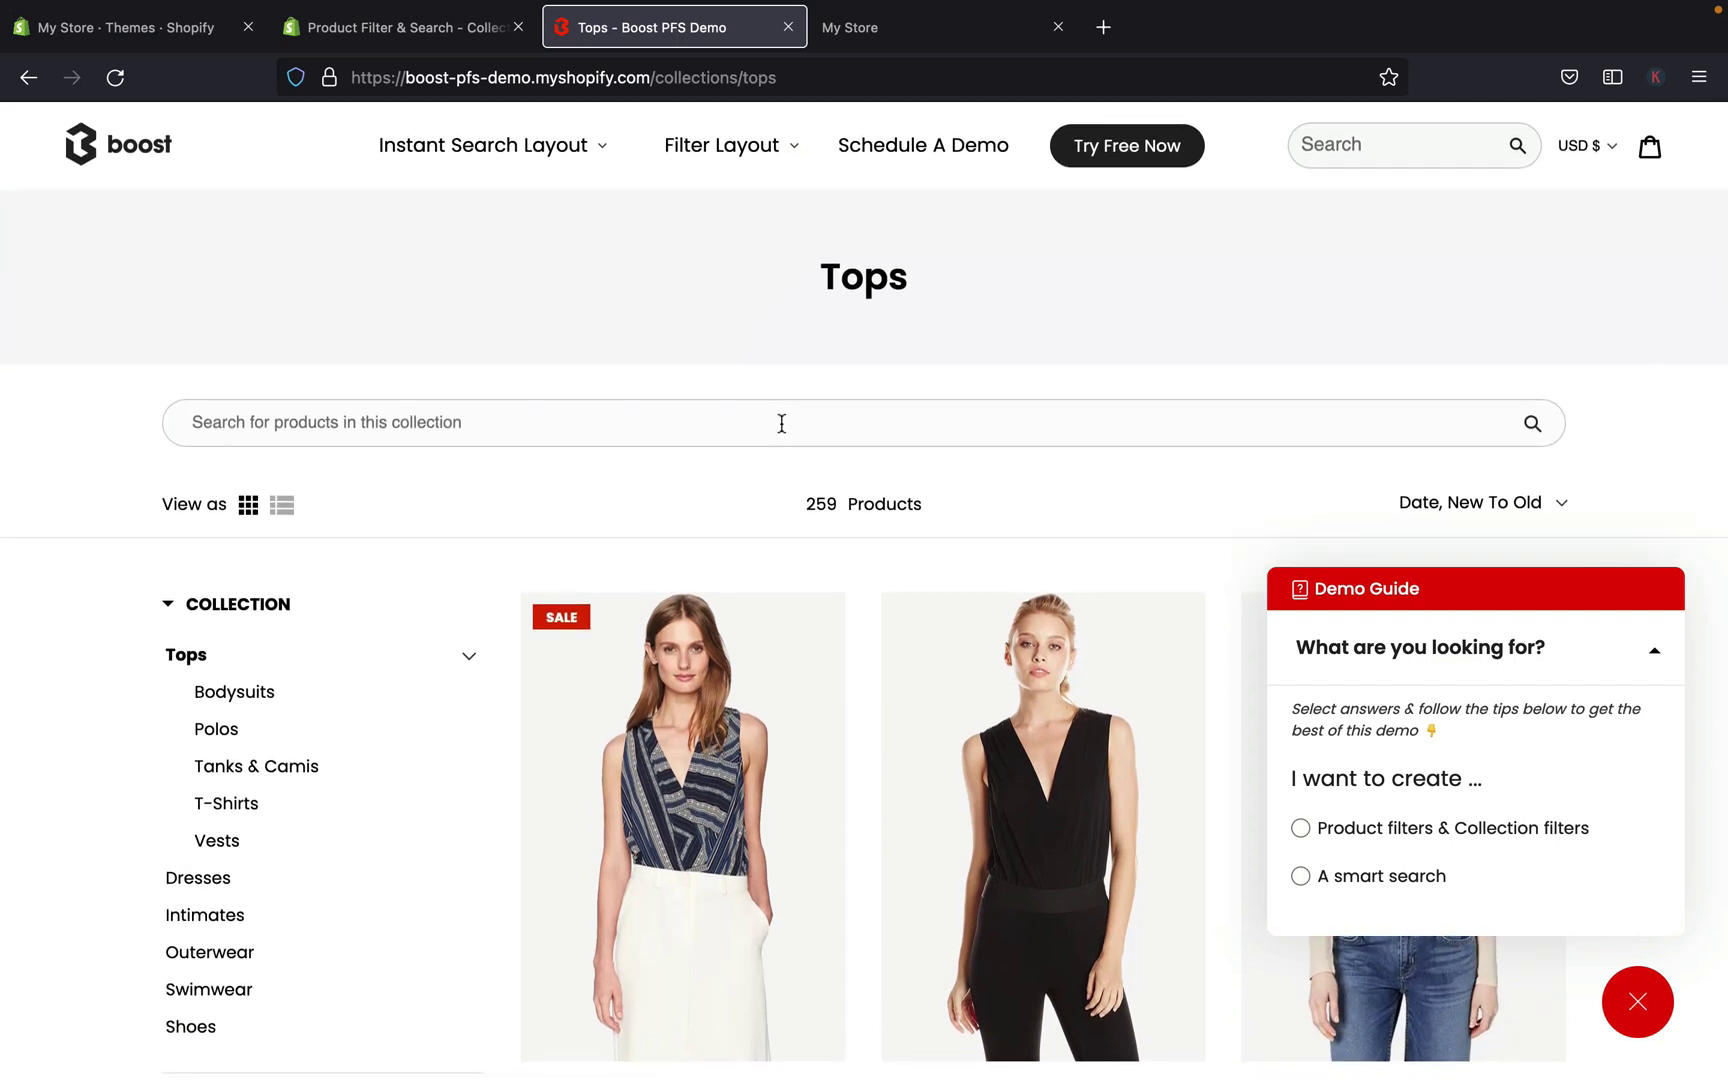
{"action": "scroll", "coordinate": [781, 423], "scroll_direction": "up", "scroll_amount": 2}
{"action": "mouse_move", "coordinate": [784, 154]}
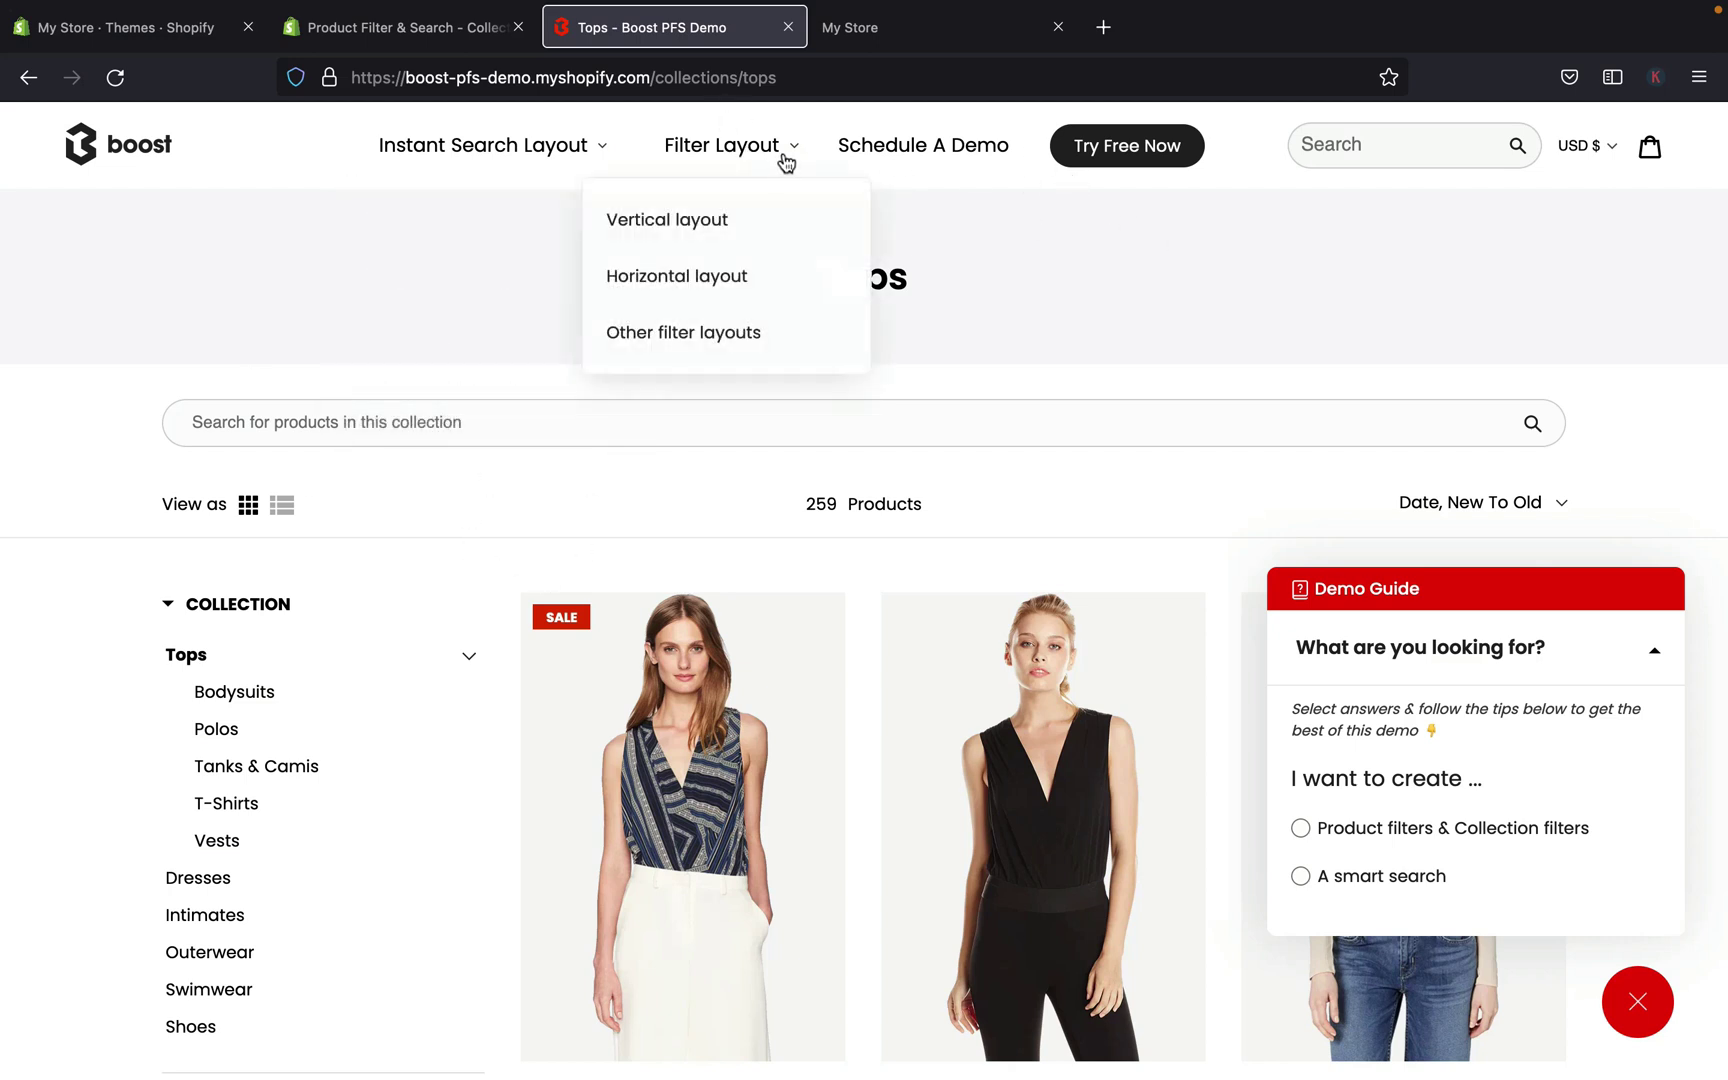
{"action": "left_click", "coordinate": [704, 230]}
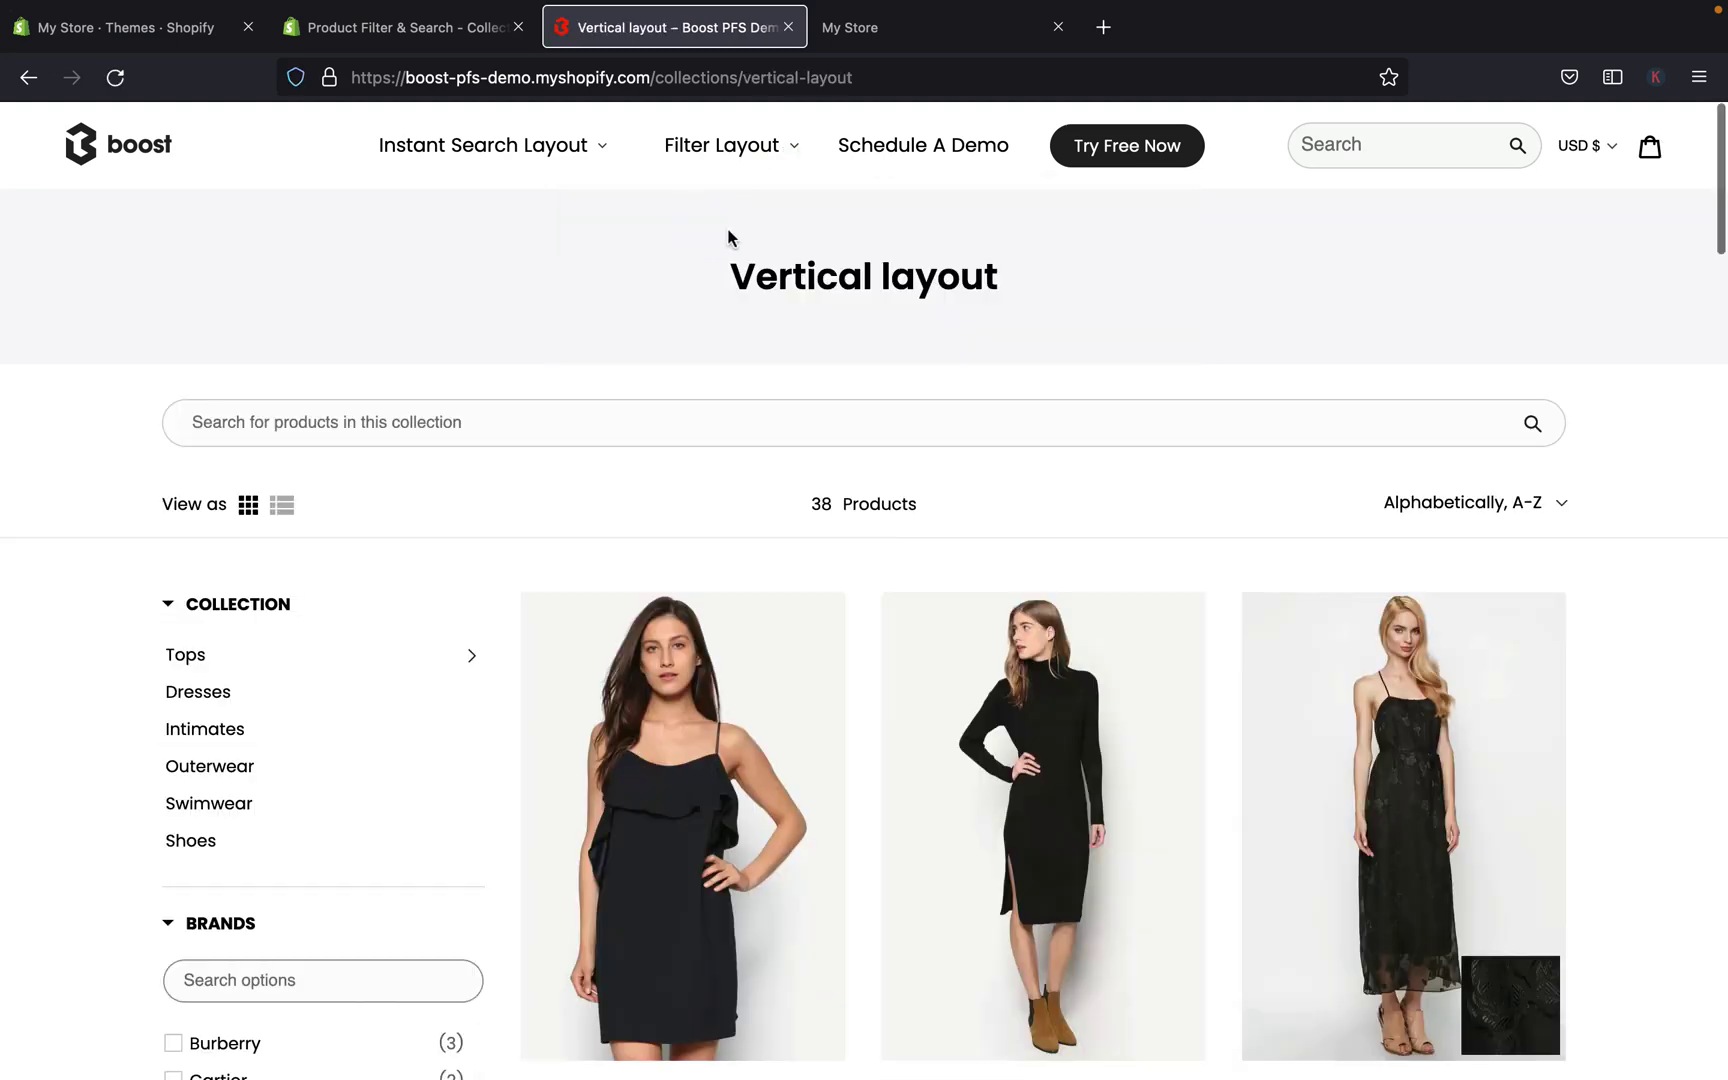
{"action": "scroll", "coordinate": [531, 697], "scroll_direction": "down", "scroll_amount": 2}
{"action": "scroll", "coordinate": [531, 697], "scroll_direction": "down", "scroll_amount": 7}
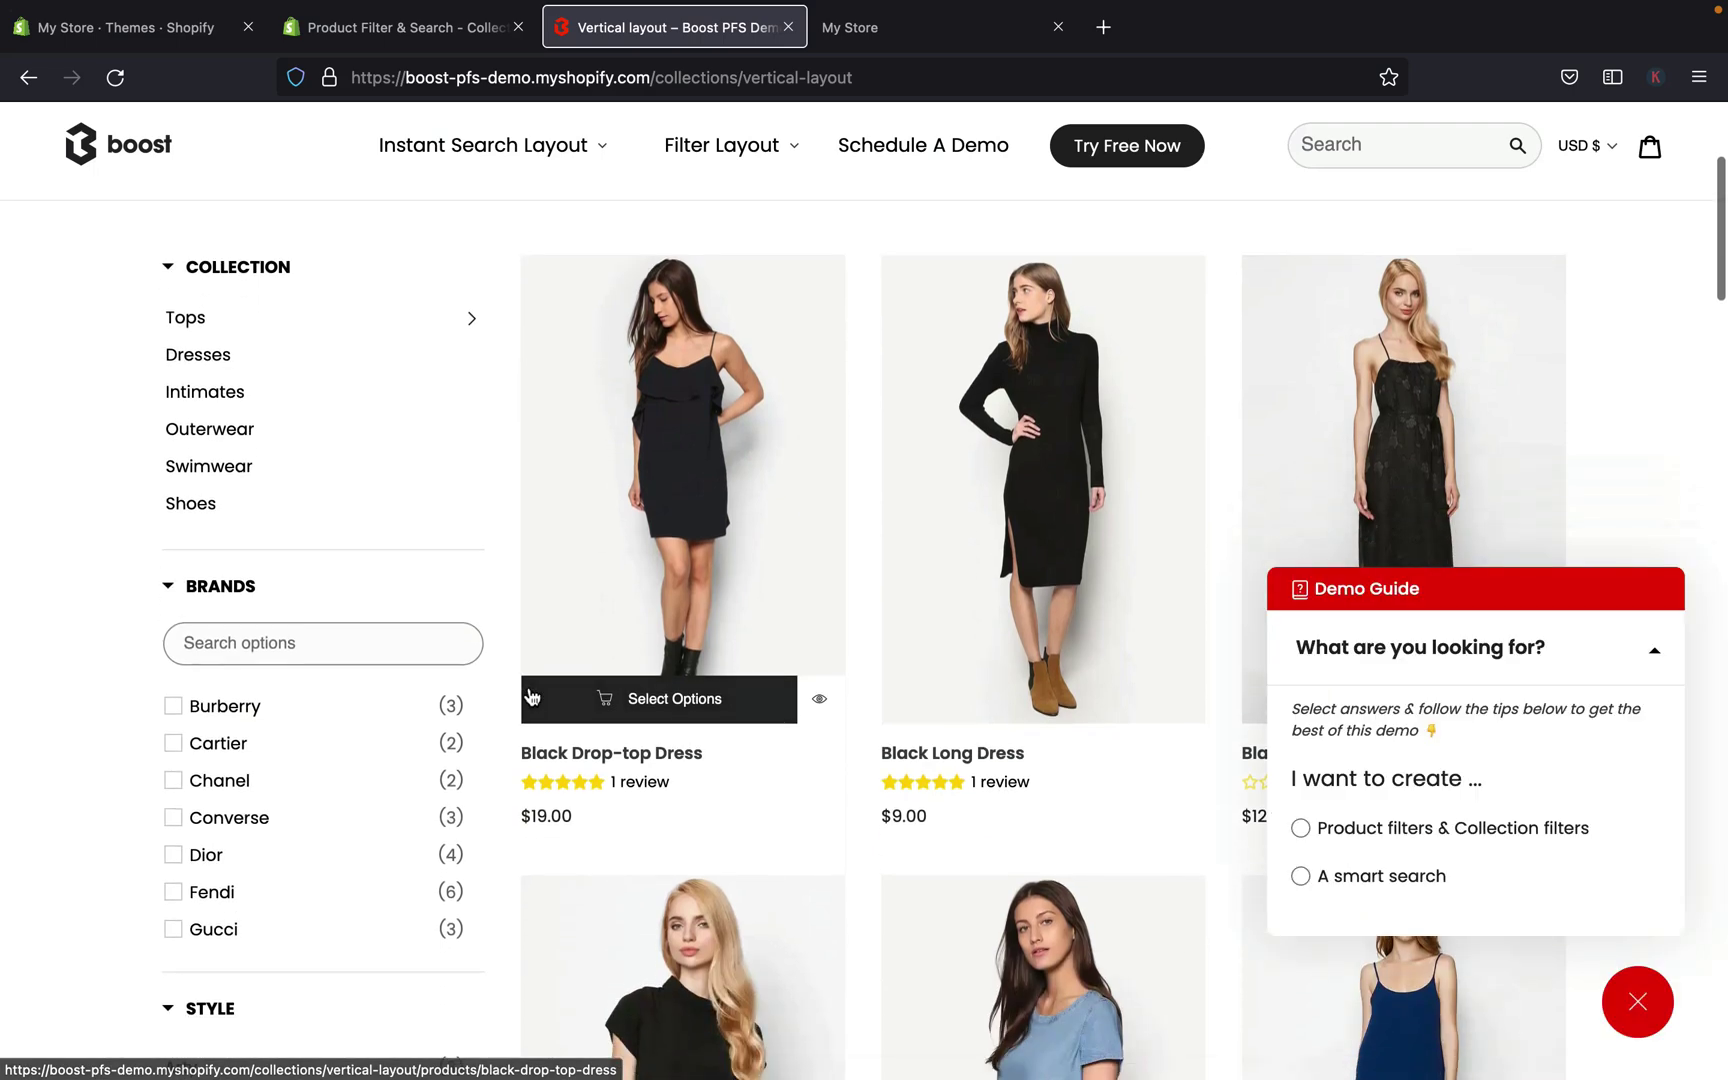
{"action": "scroll", "coordinate": [531, 697], "scroll_direction": "up", "scroll_amount": 9}
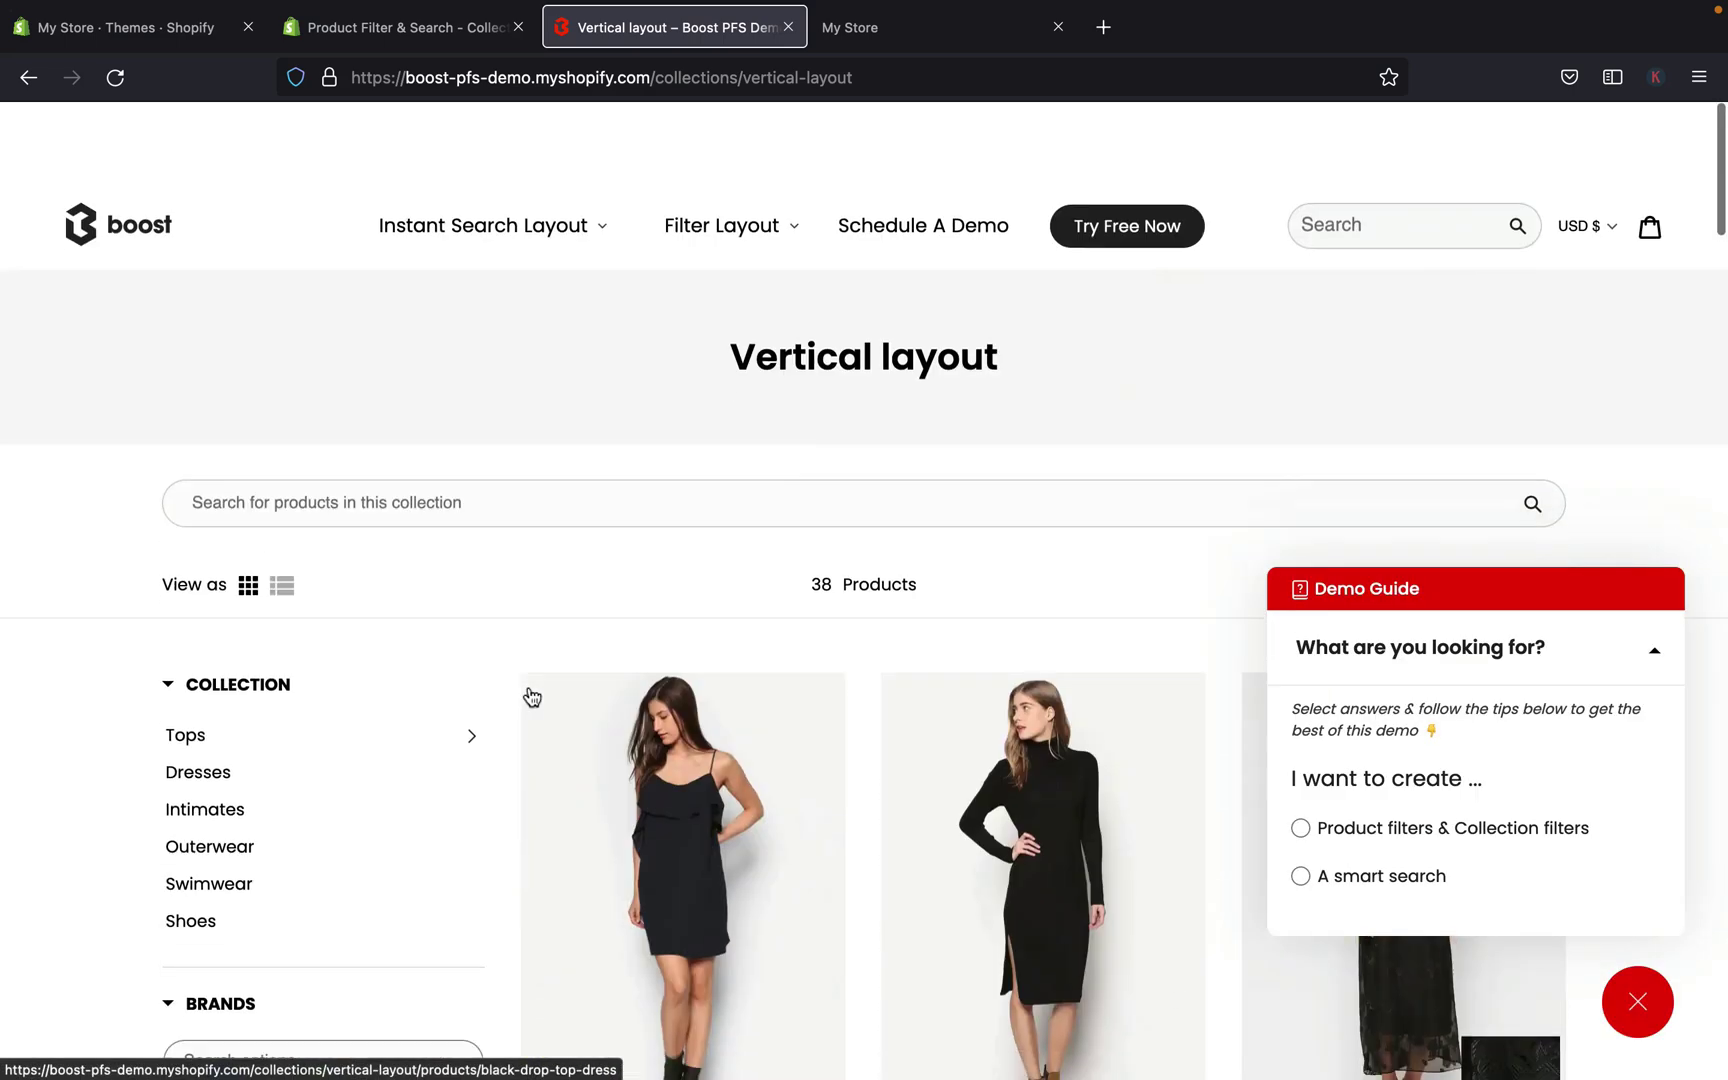
Open the Horizontal layout filter page and examine its row of filters above the products.
{"action": "mouse_move", "coordinate": [722, 145]}
{"action": "left_click", "coordinate": [716, 285]}
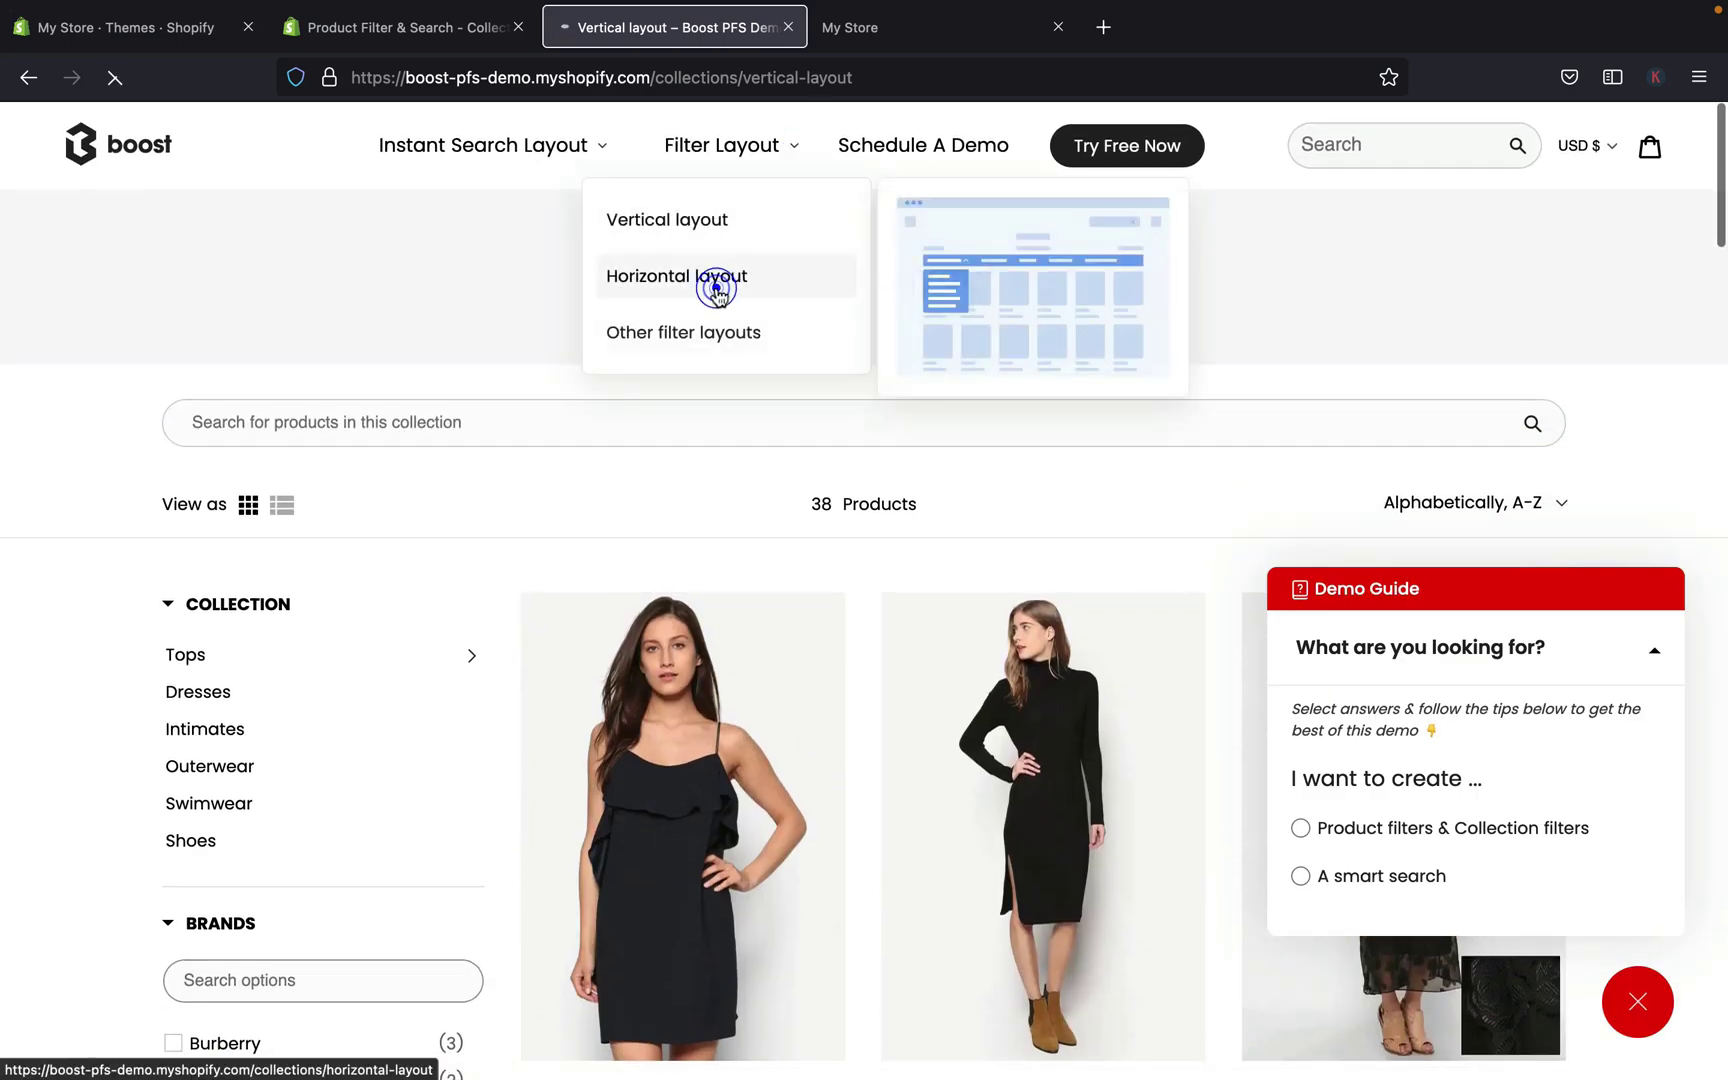
{"action": "scroll", "coordinate": [915, 695], "scroll_direction": "down", "scroll_amount": 3}
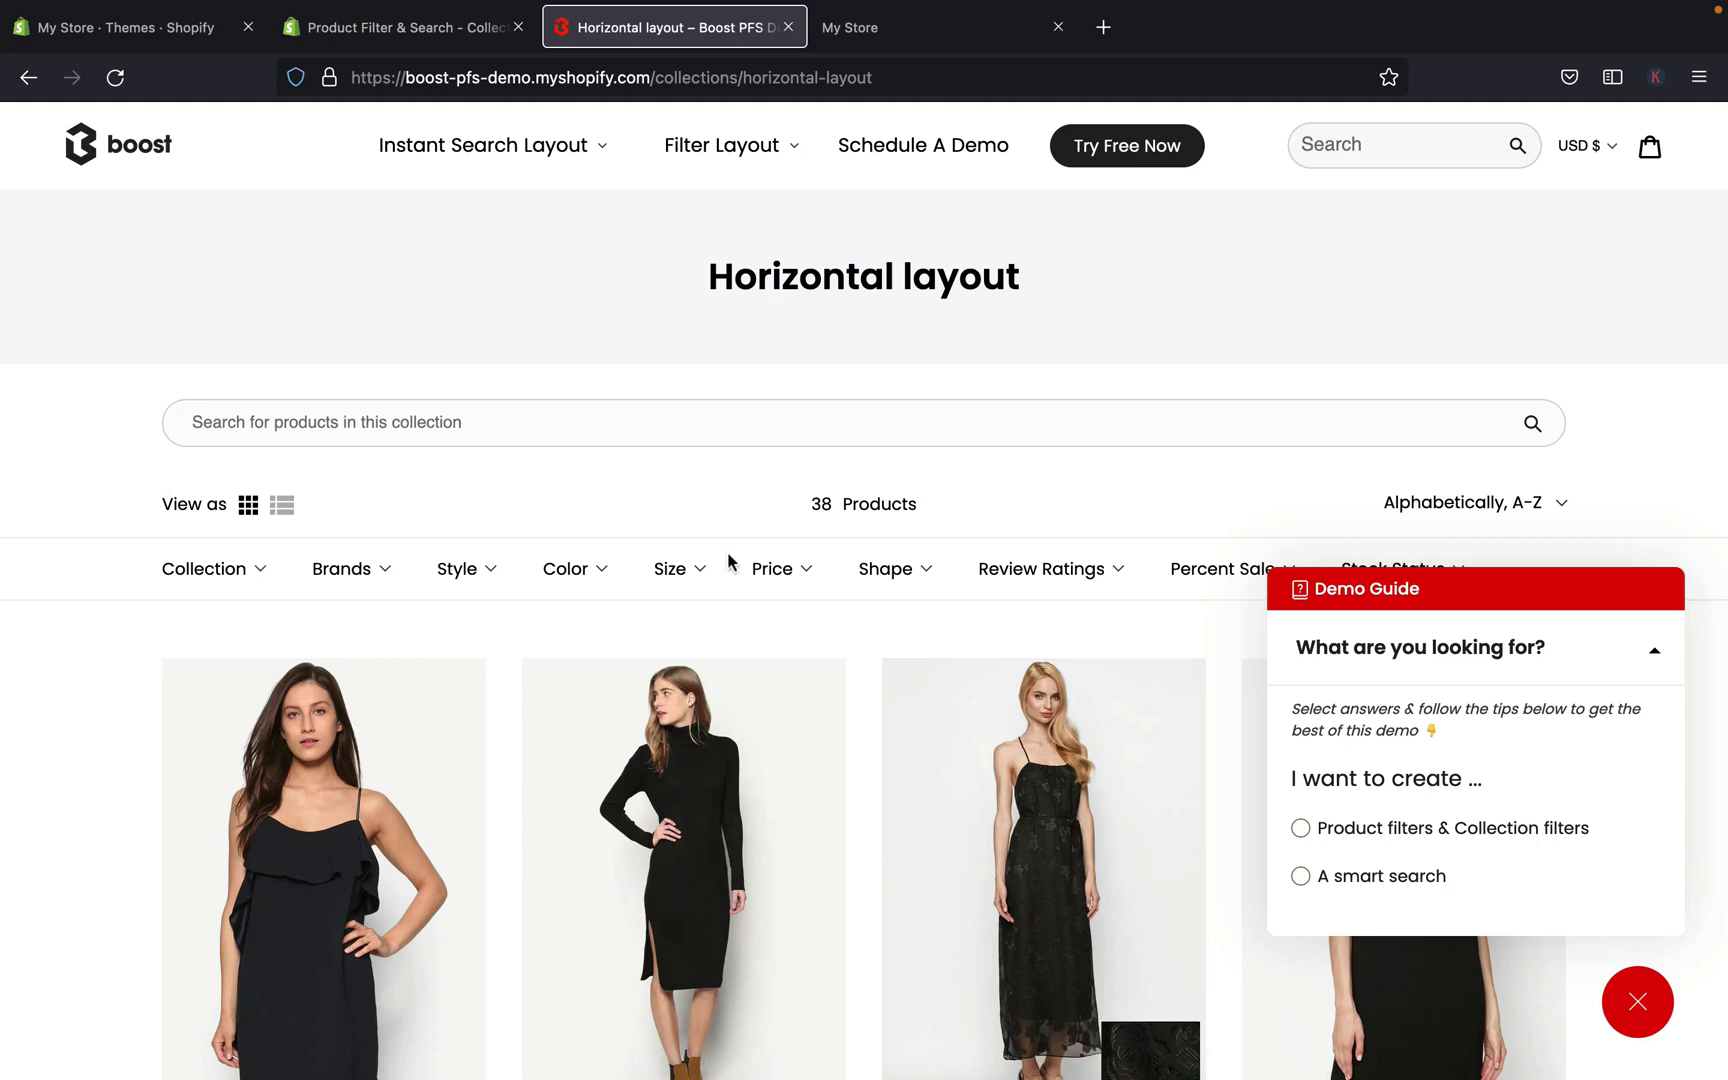
{"action": "scroll", "coordinate": [621, 428], "scroll_direction": "down", "scroll_amount": 2}
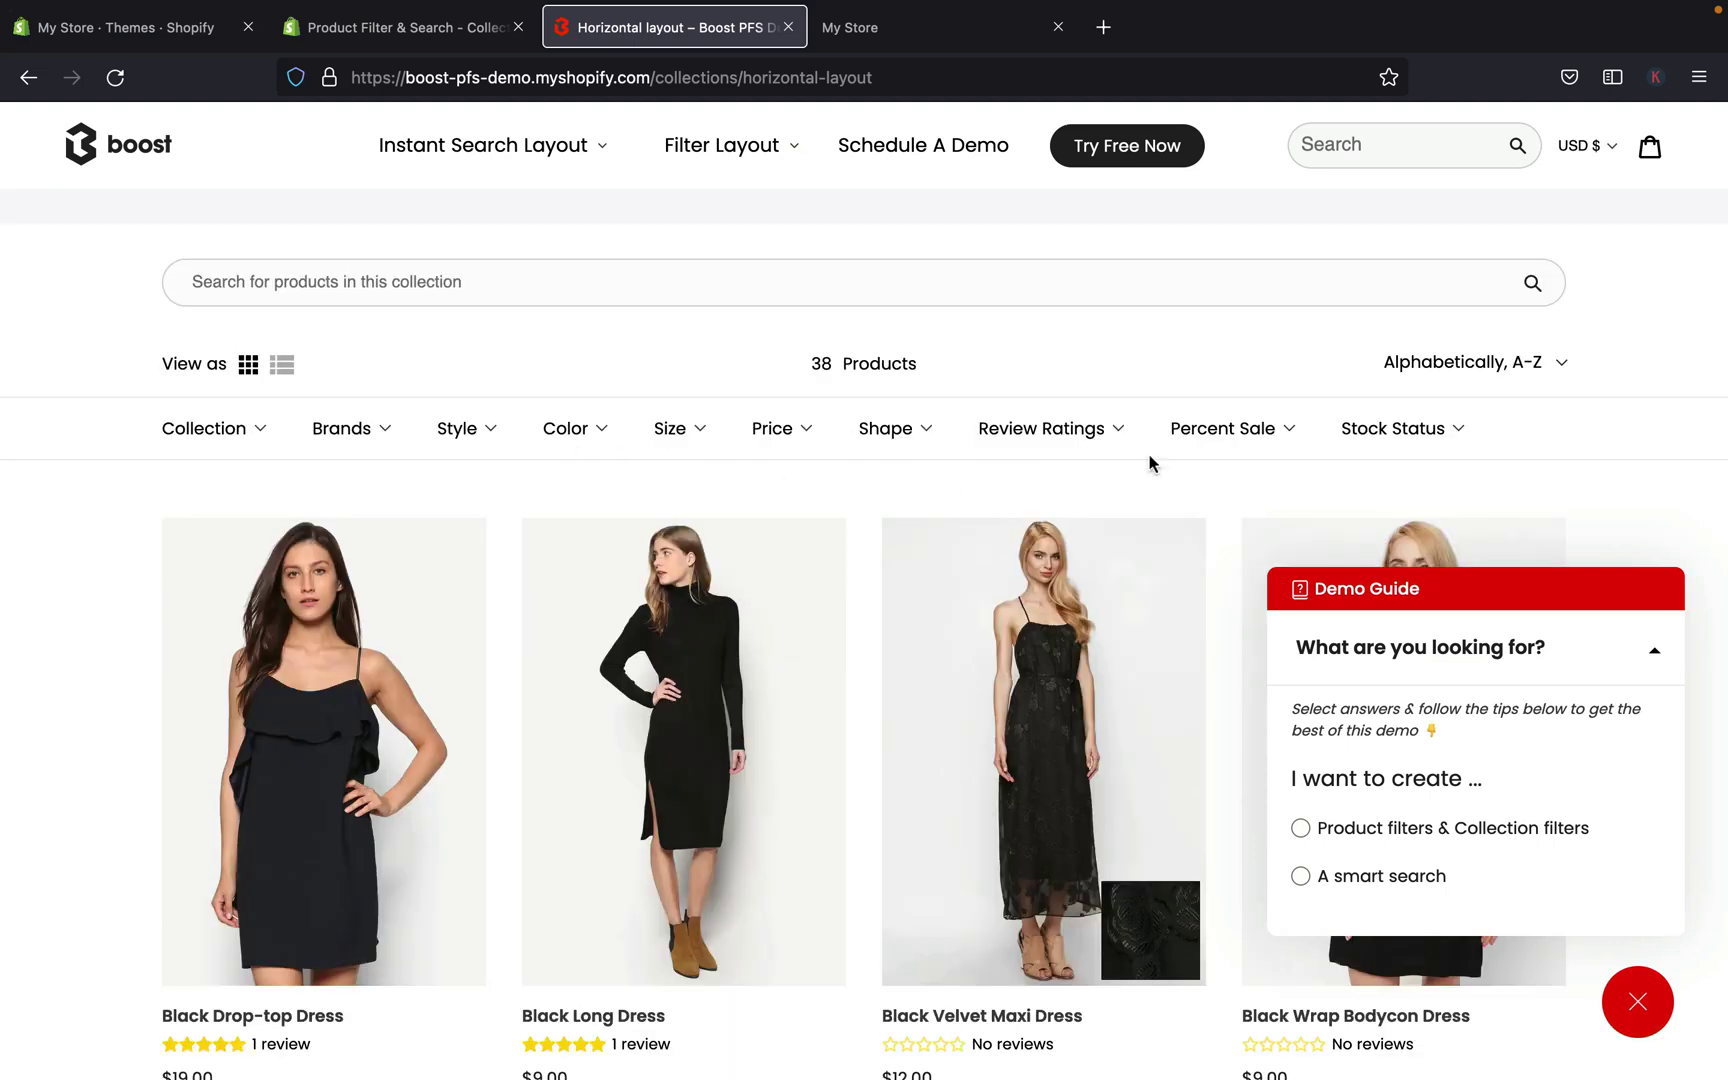
Reopen the Vertical layout page and view the previews of the other filter layouts.
{"action": "mouse_move", "coordinate": [779, 147]}
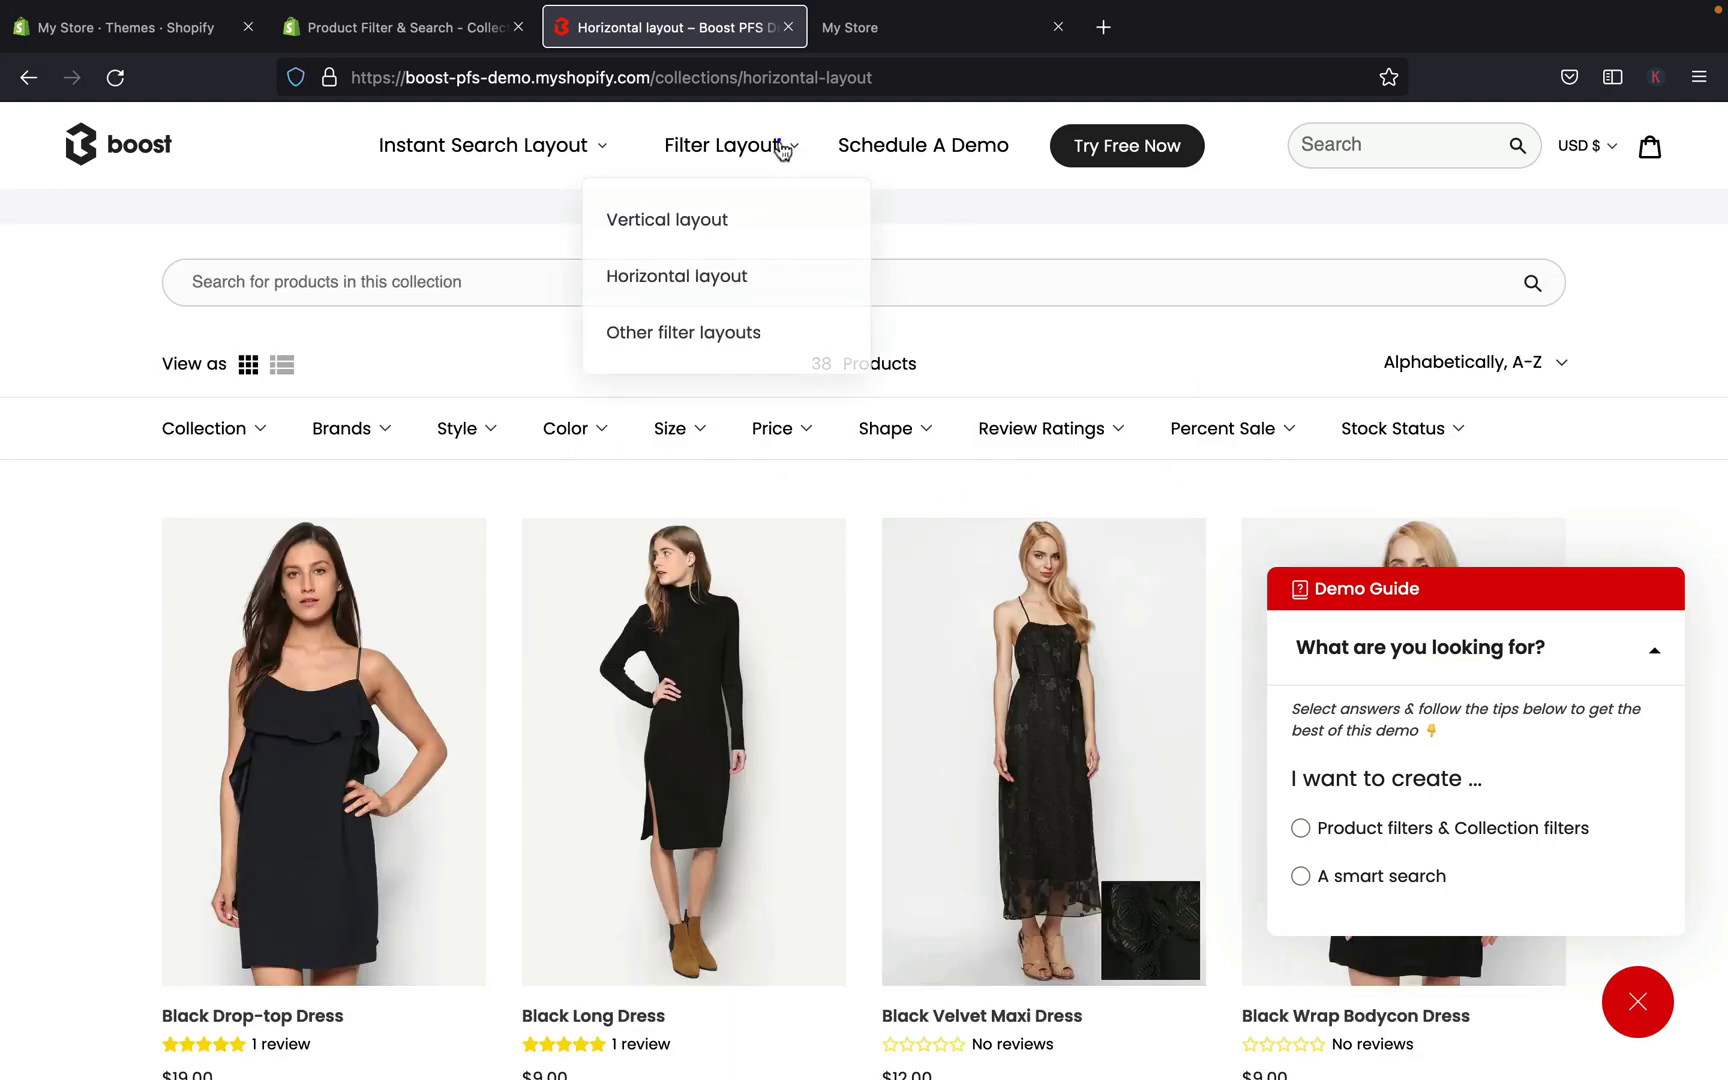
{"action": "left_click", "coordinate": [697, 220]}
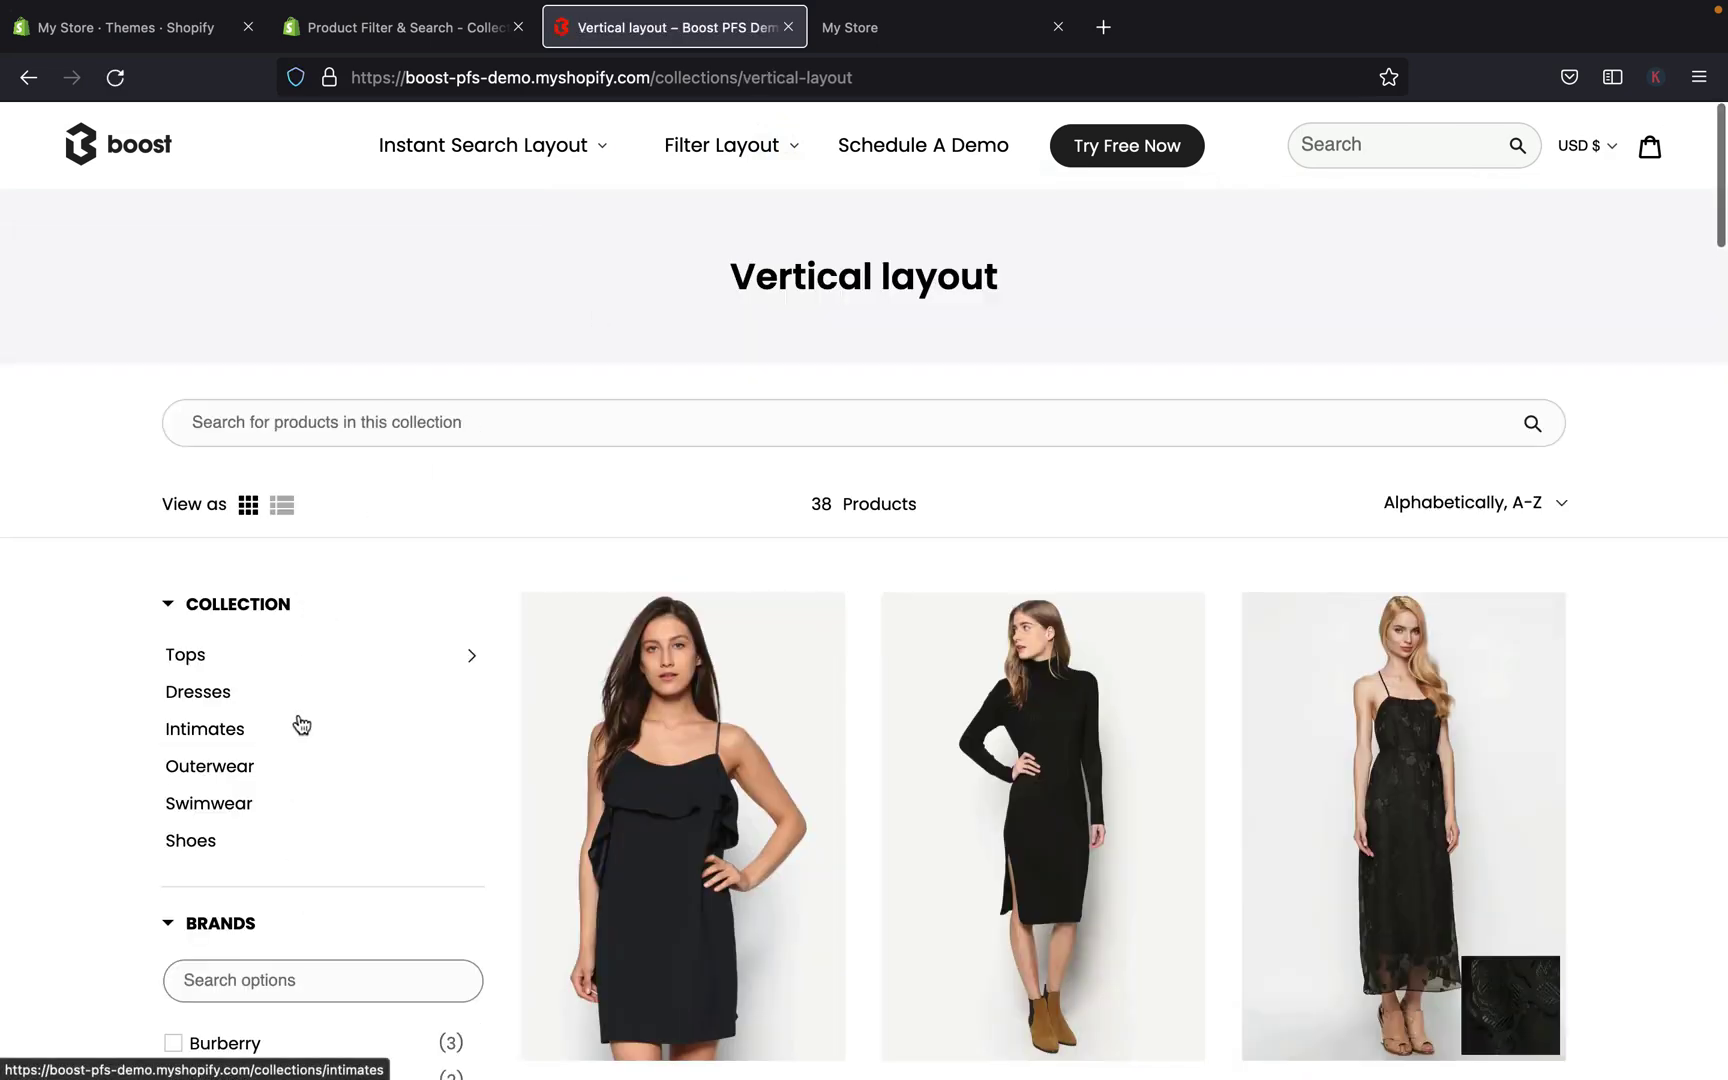
{"action": "left_click", "coordinate": [785, 147]}
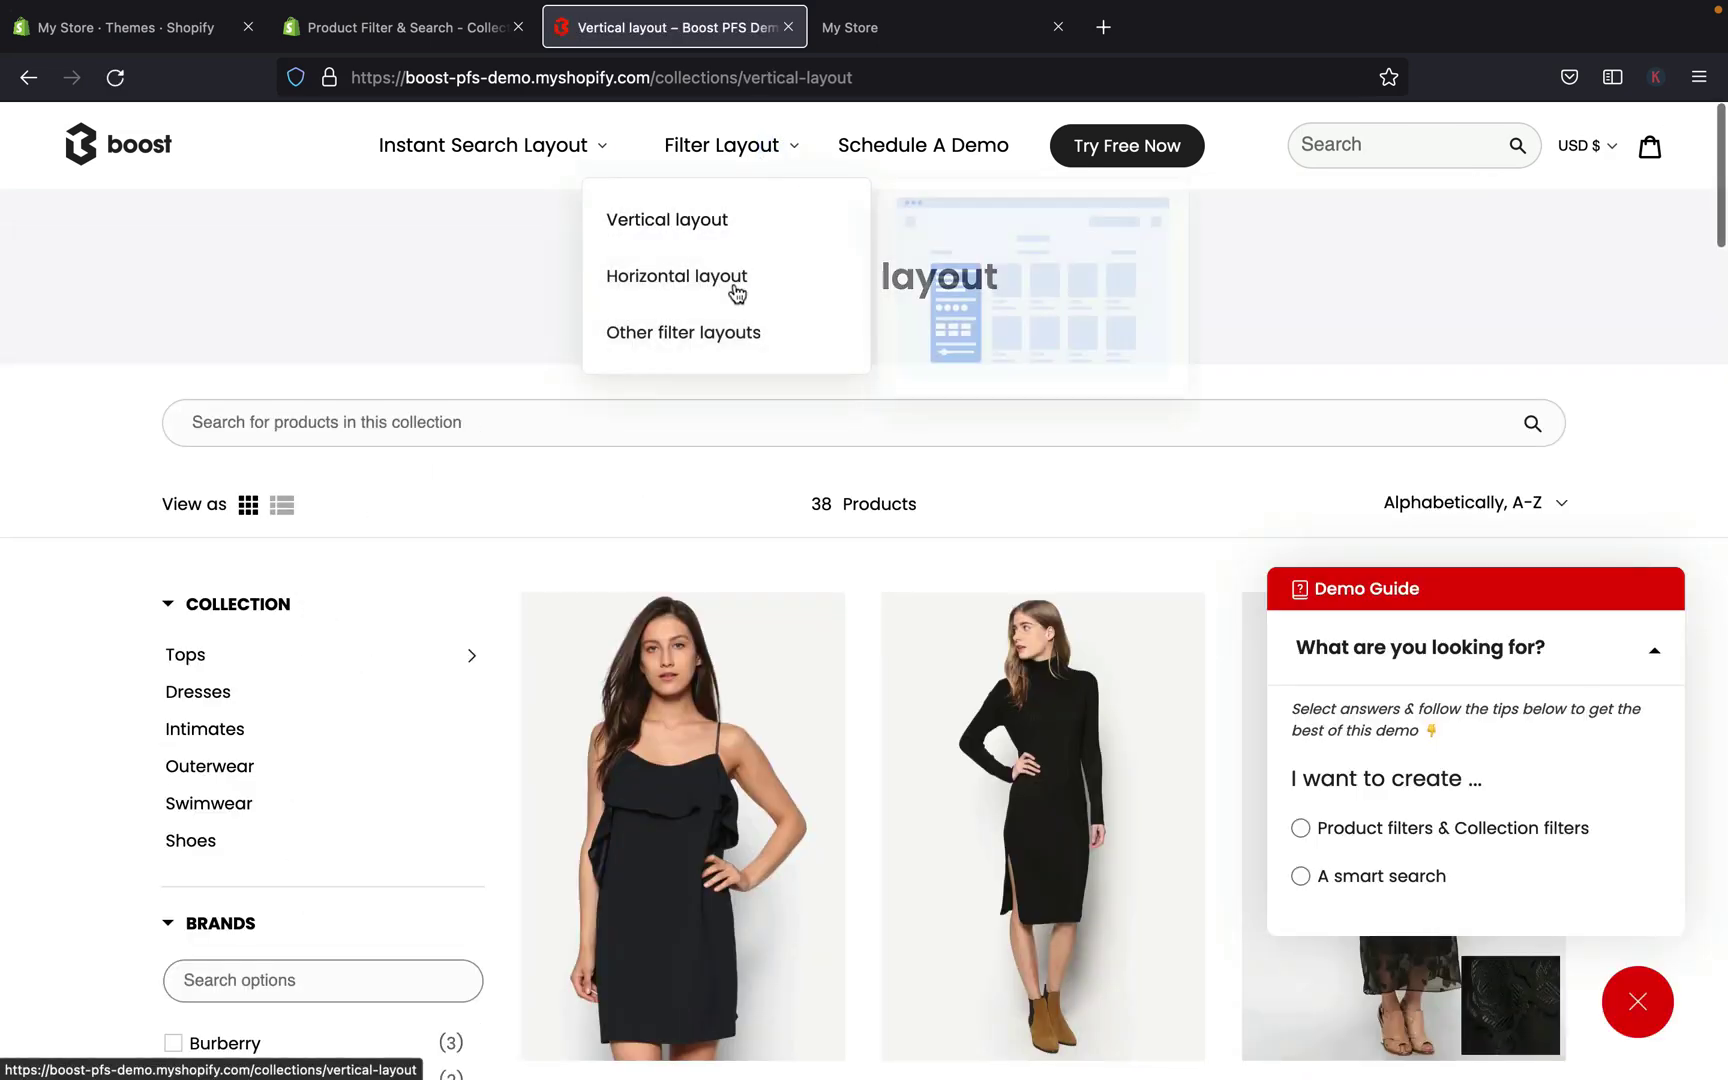
{"action": "left_click", "coordinate": [727, 334]}
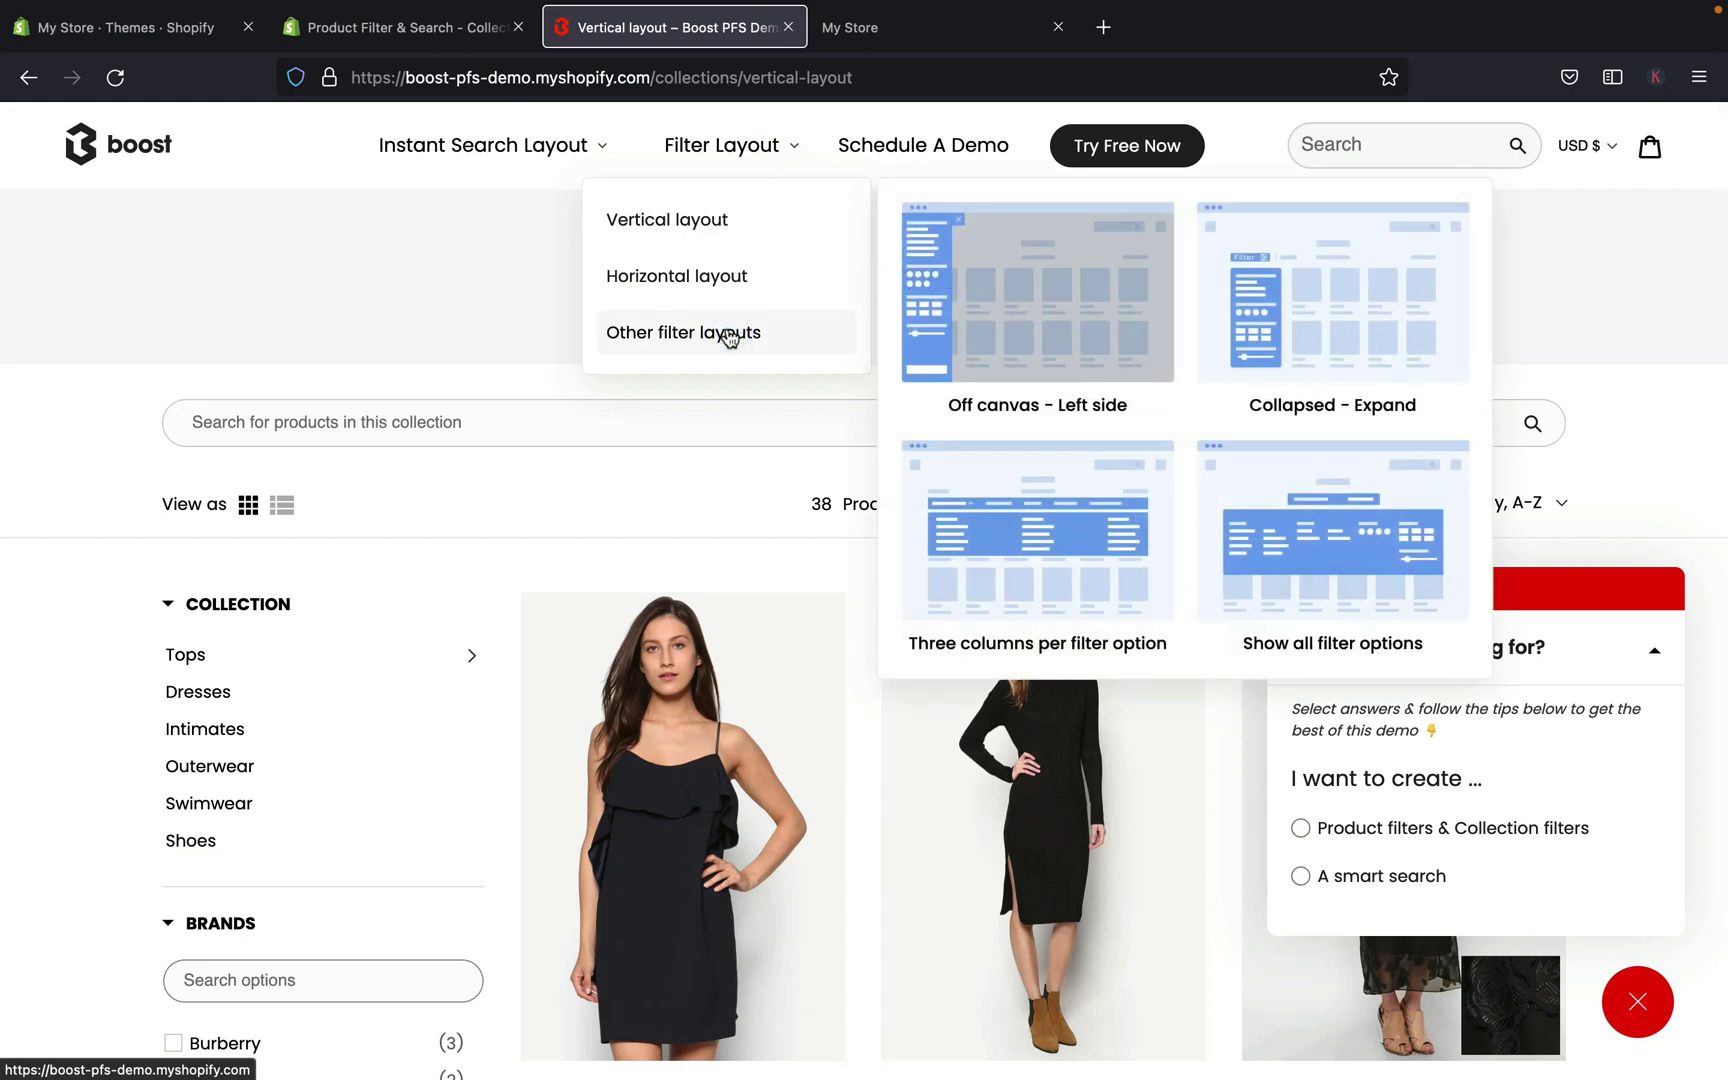
{"action": "mouse_move", "coordinate": [1066, 345]}
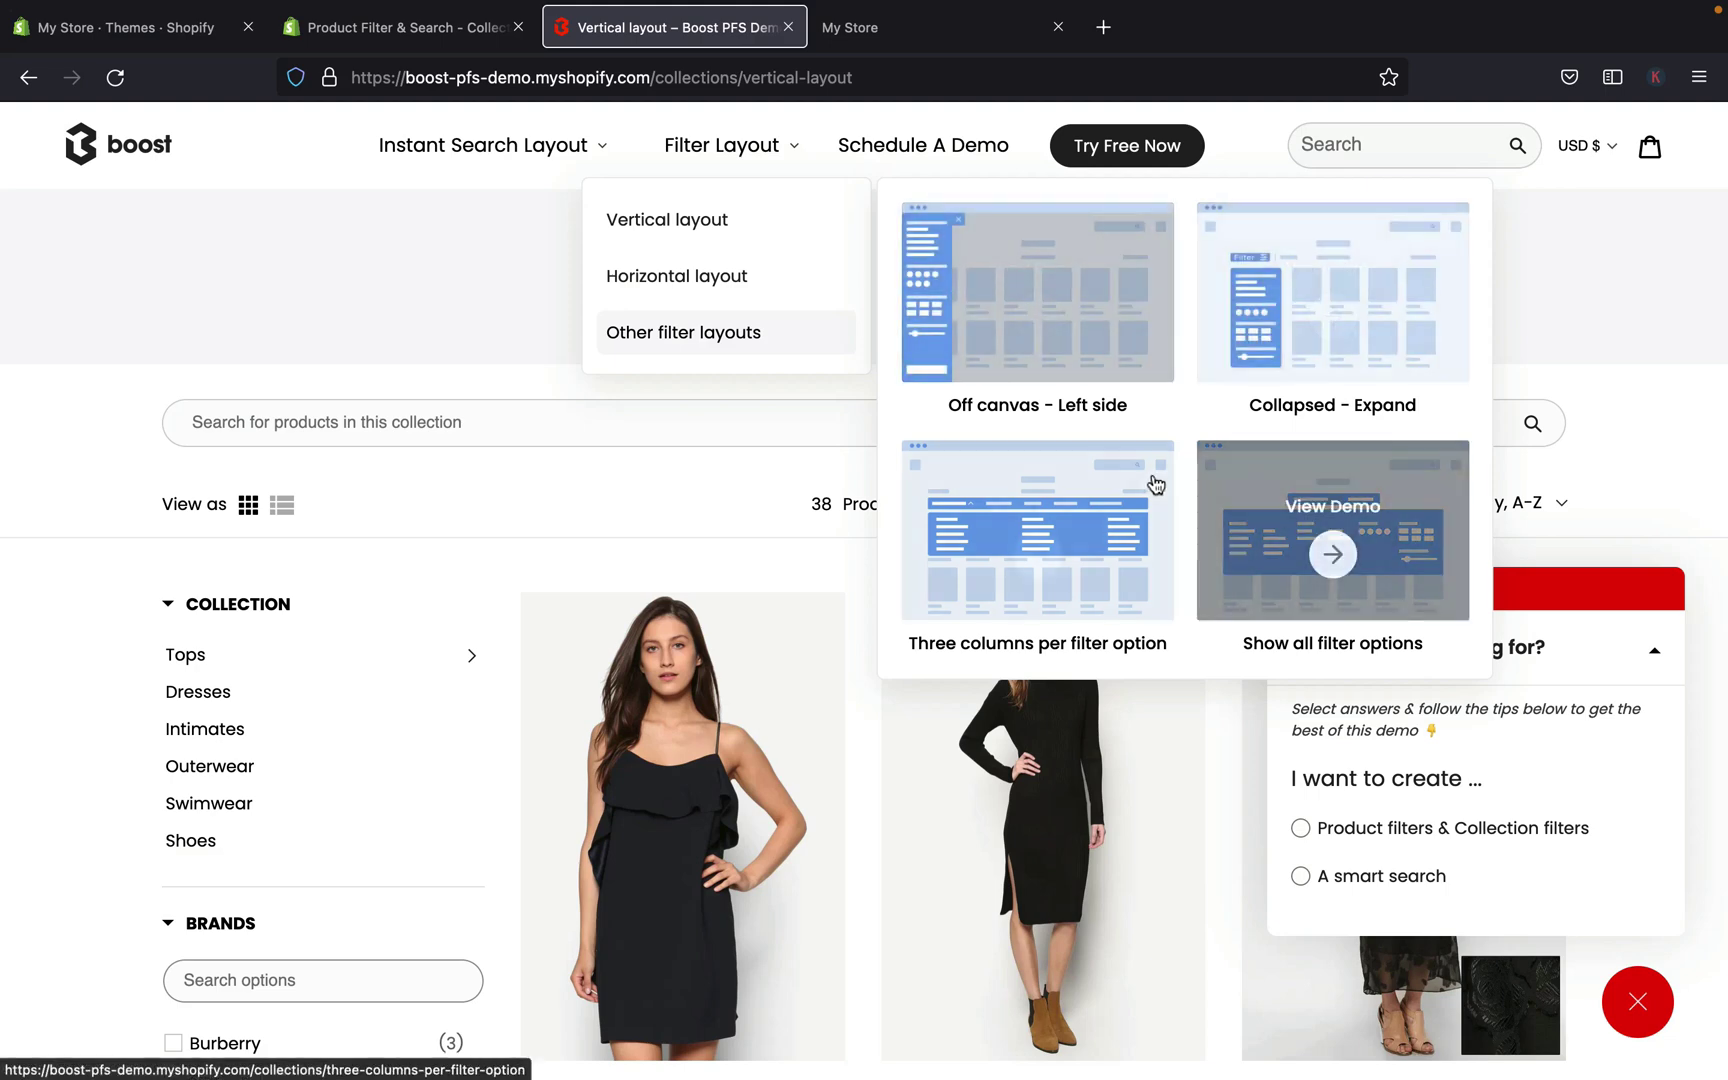
{"action": "scroll", "coordinate": [1160, 488], "scroll_direction": "down", "scroll_amount": 1}
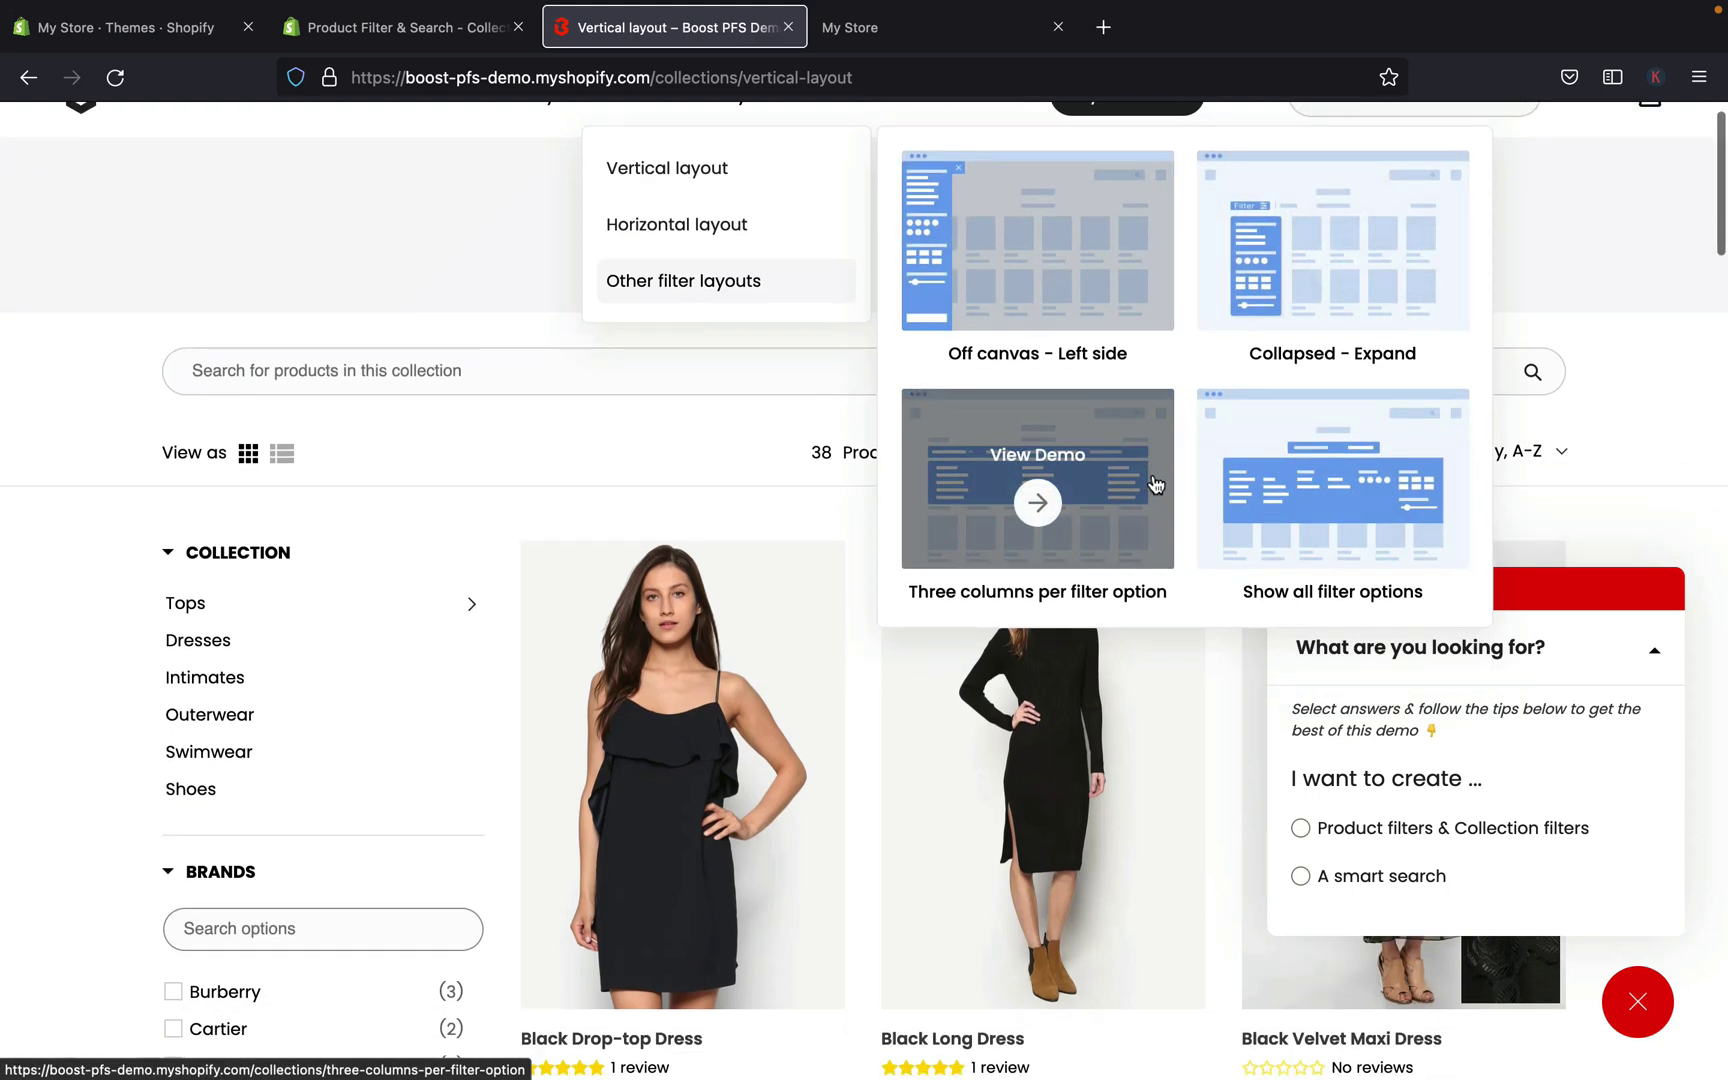
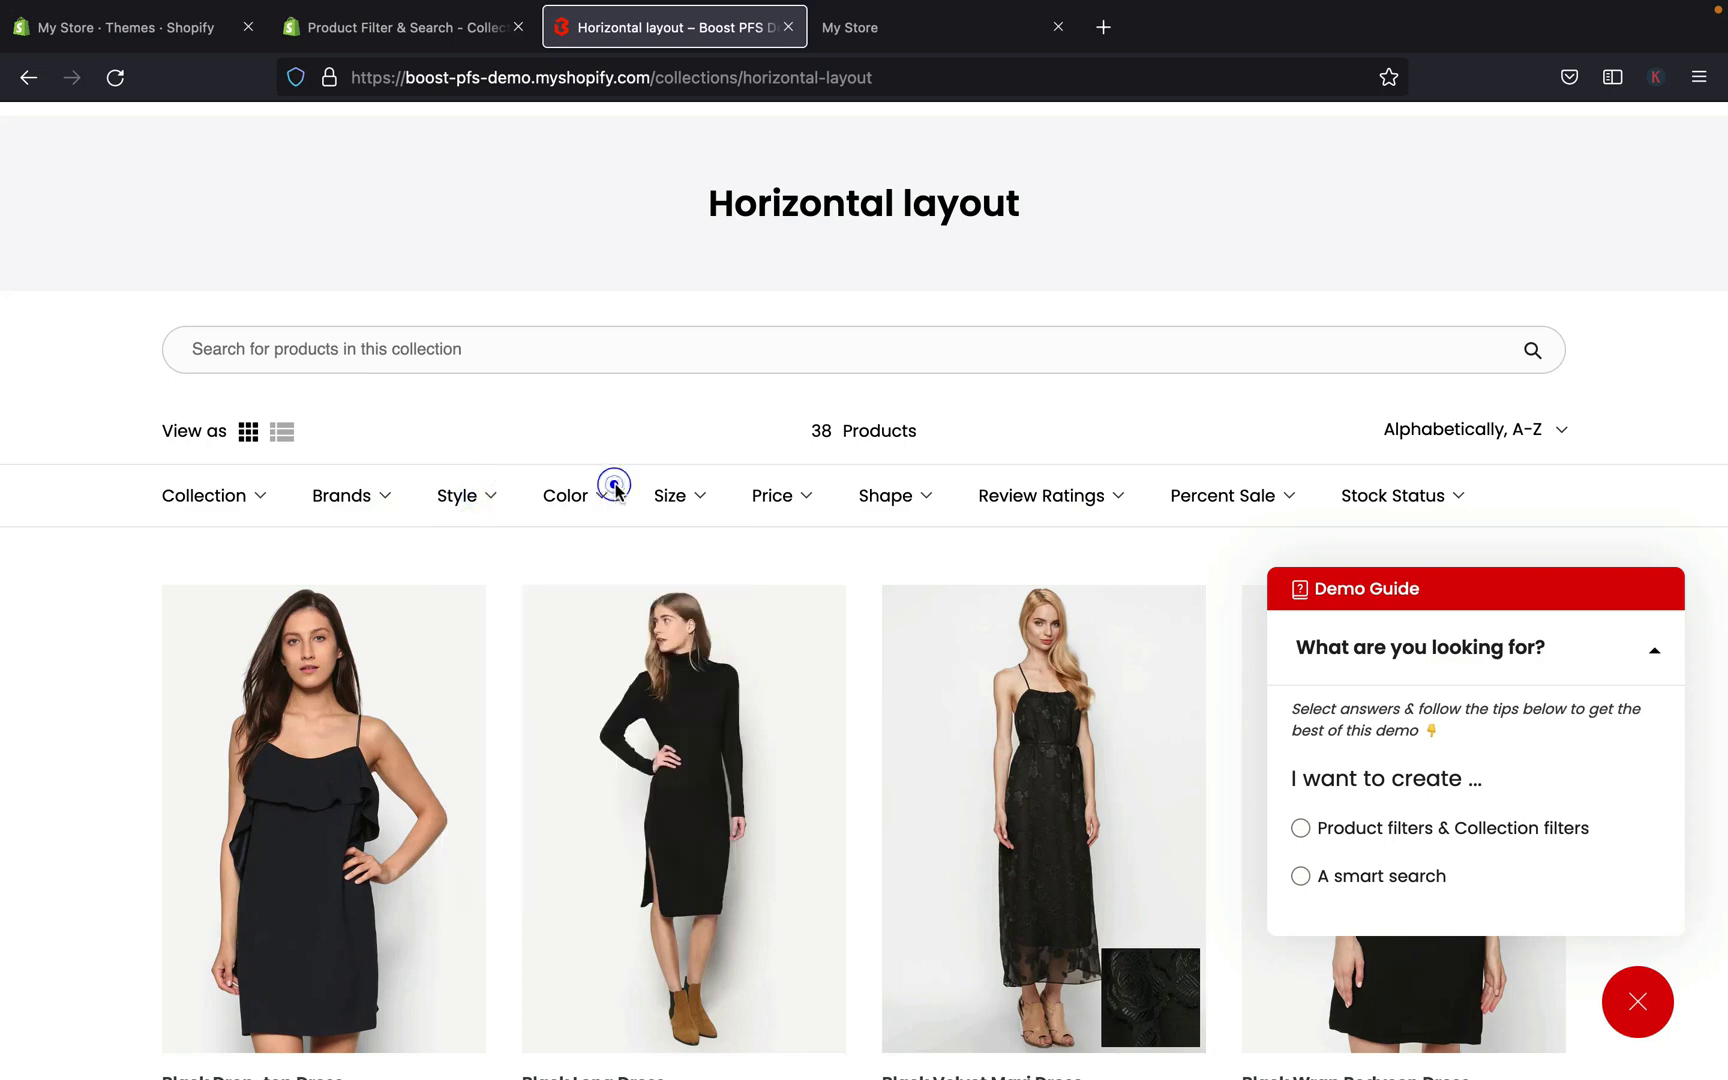
Expand the Color and Size filters on the Horizontal layout page to view their options.
{"action": "left_click", "coordinate": [590, 495]}
{"action": "left_click", "coordinate": [700, 496]}
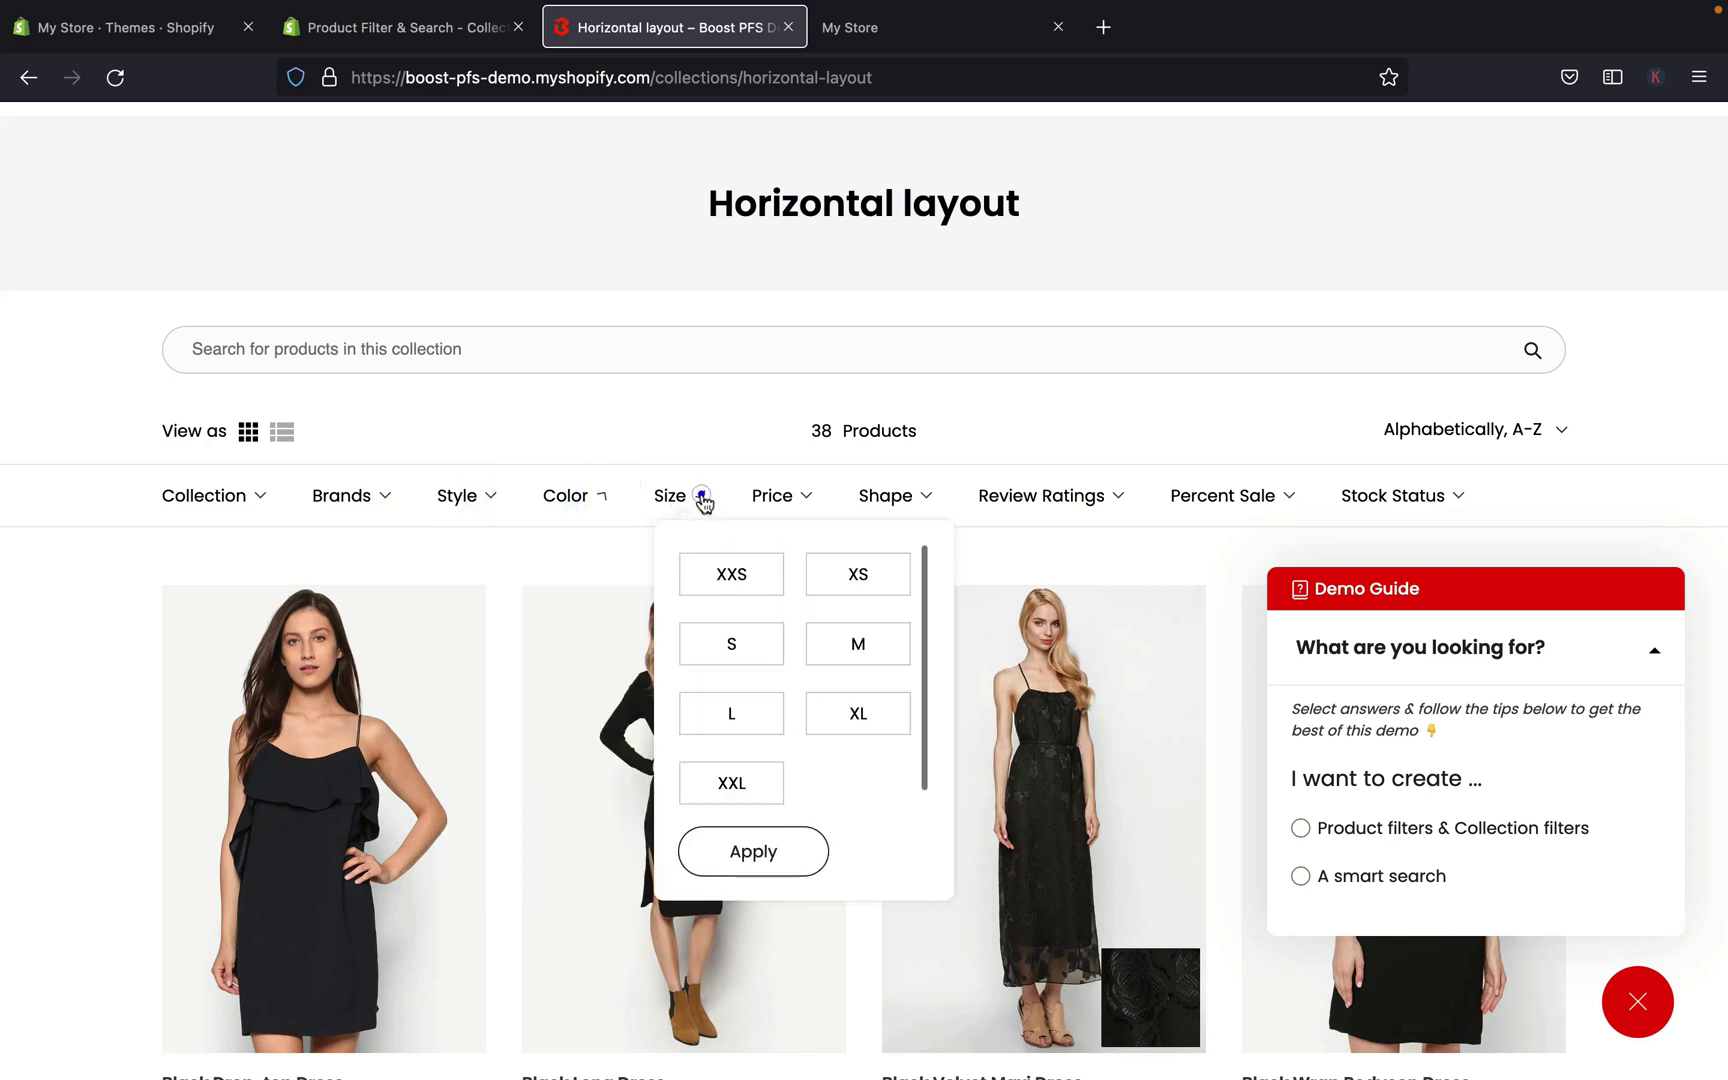
{"action": "left_click", "coordinate": [1720, 318]}
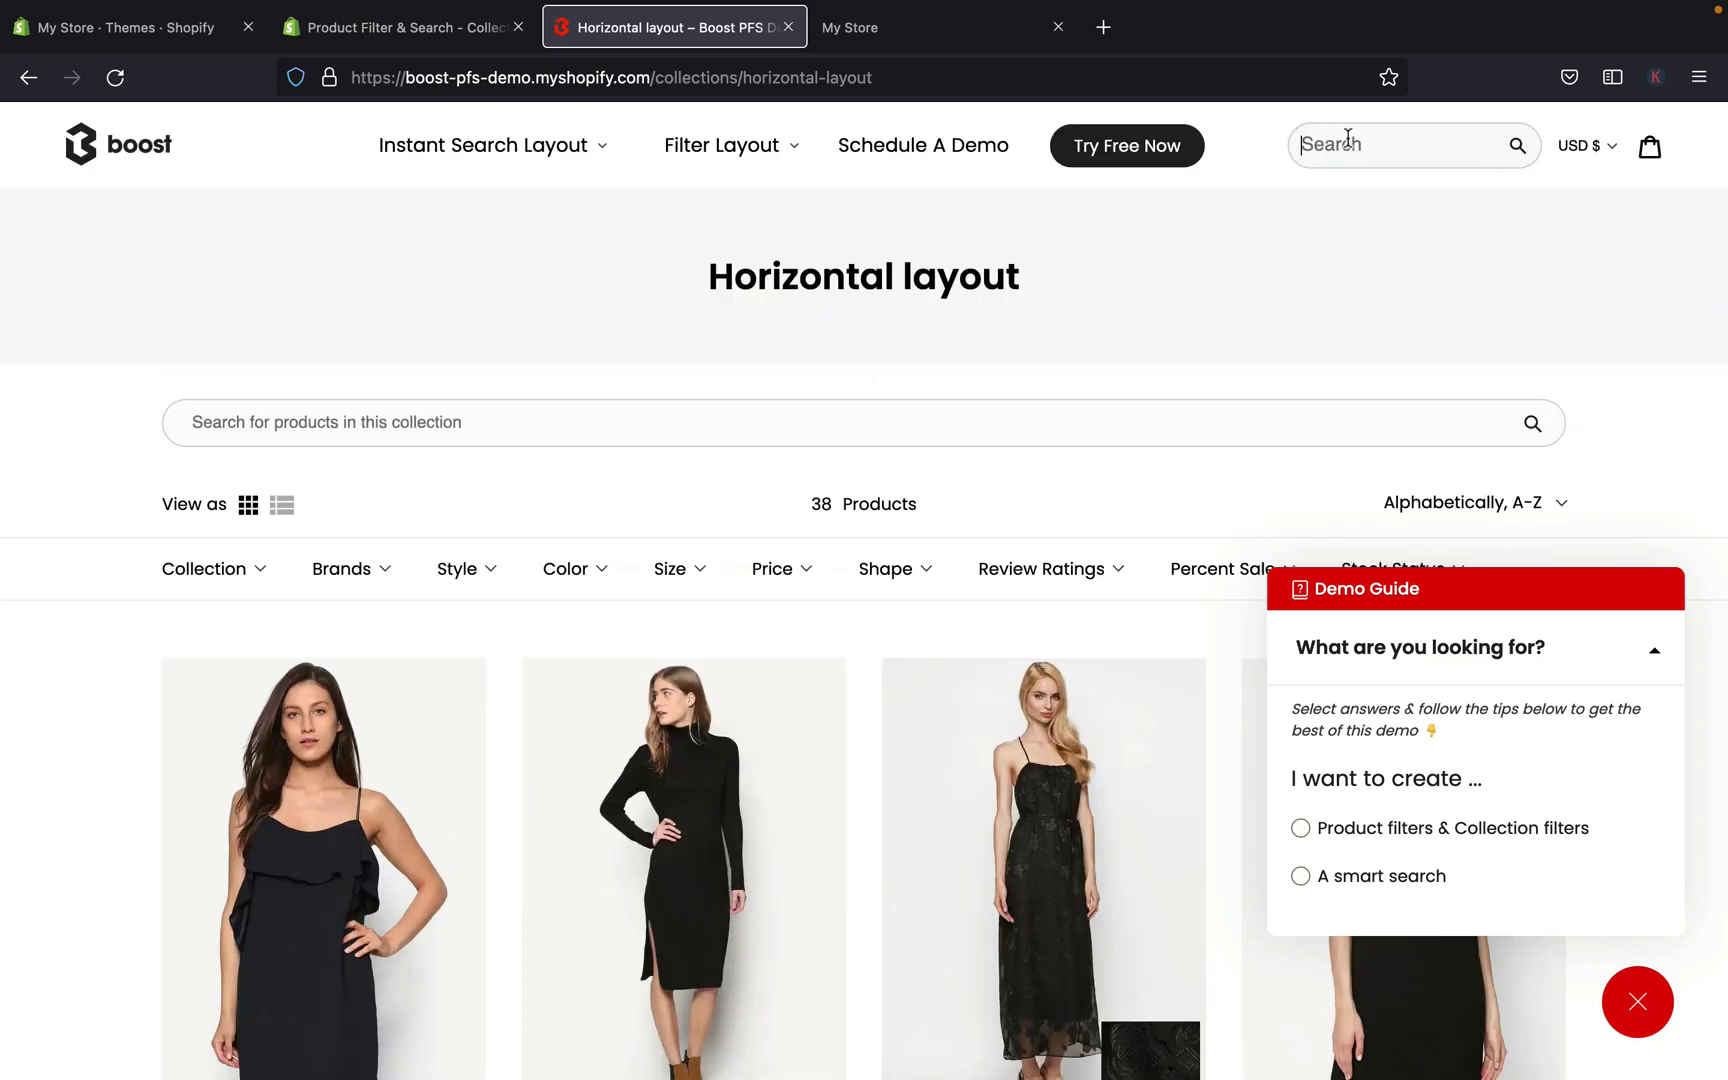
Show the demo store's search suggestions, and open the My Store storefront's search field for comparison.
{"action": "left_click", "coordinate": [1344, 140]}
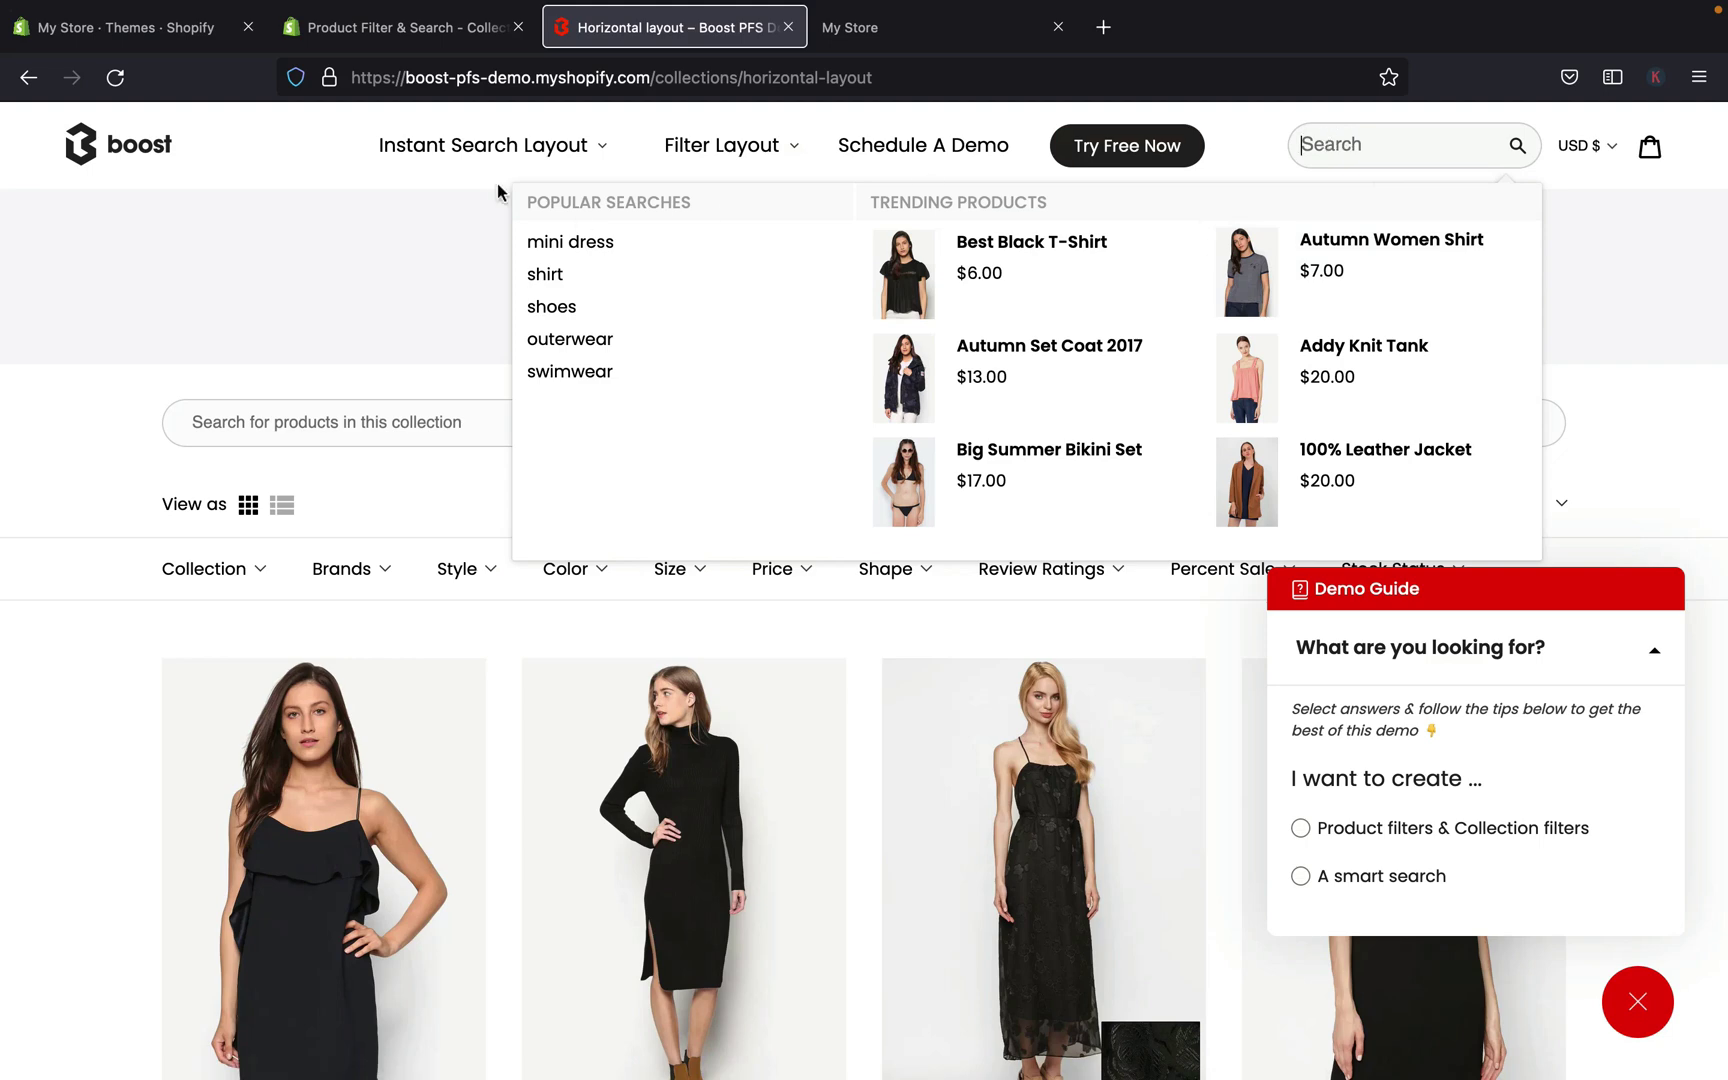
{"action": "left_click", "coordinate": [138, 30]}
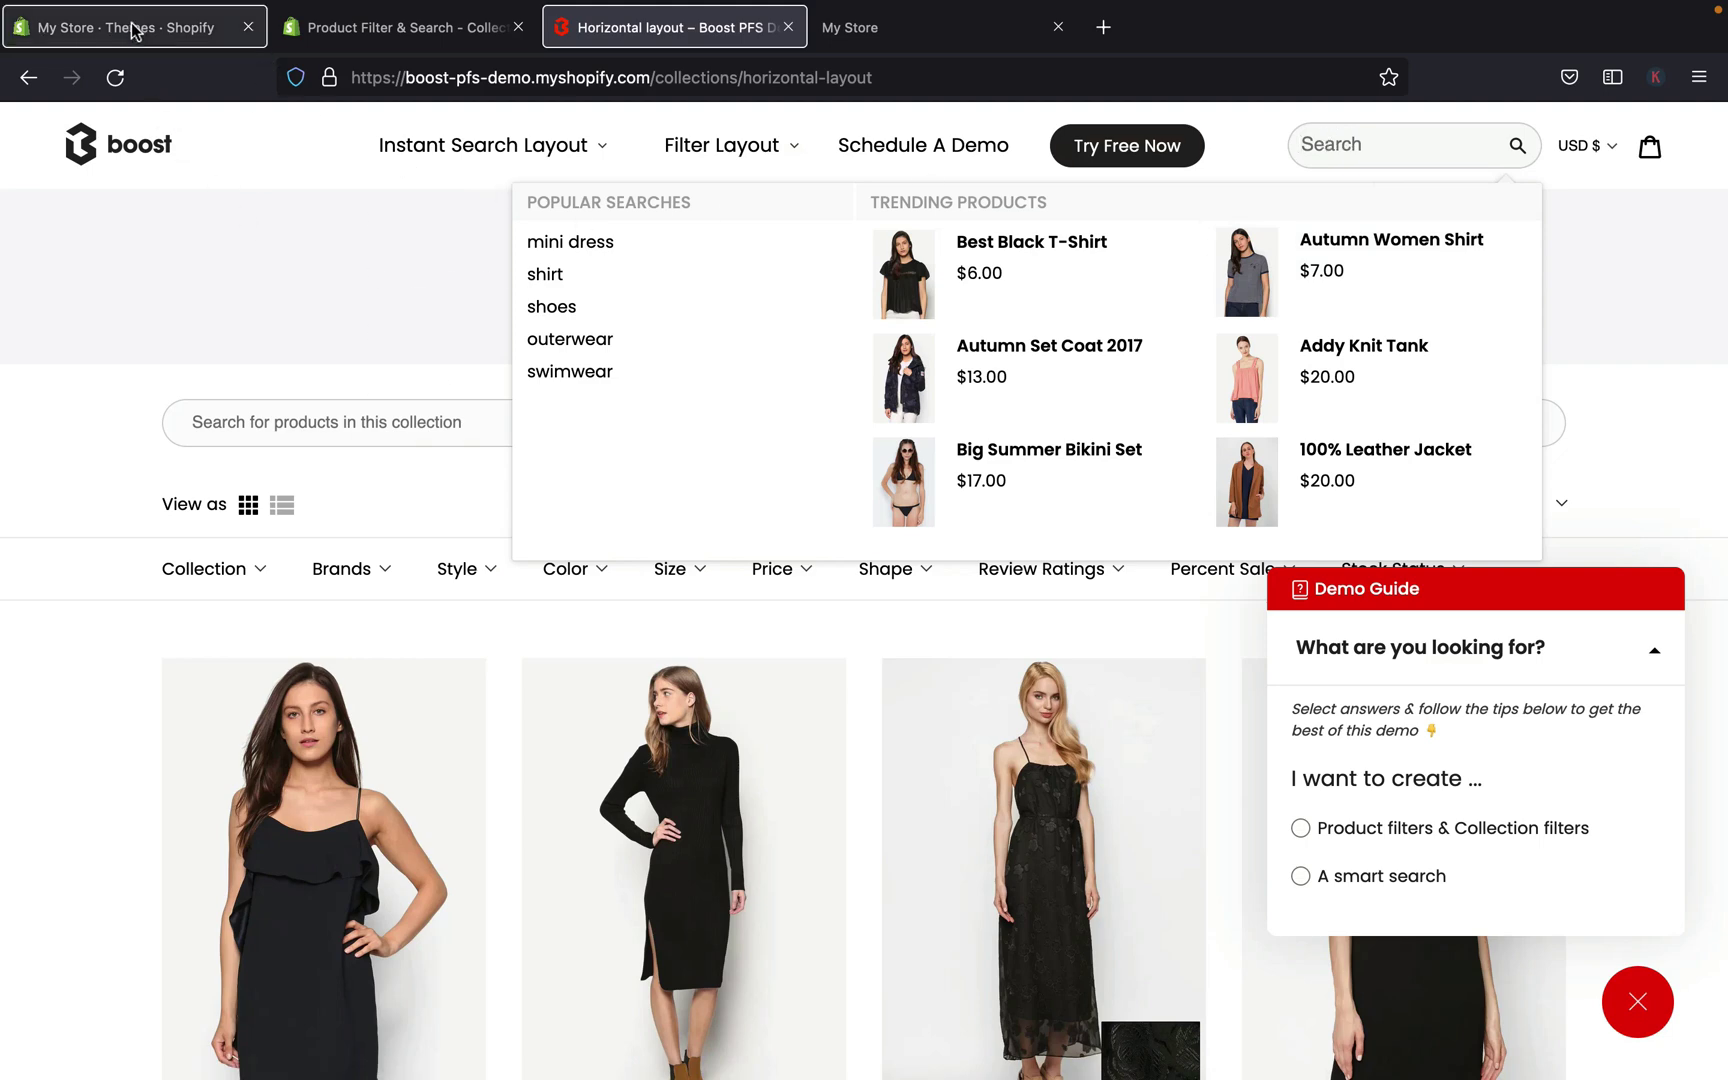
{"action": "left_click", "coordinate": [247, 540]}
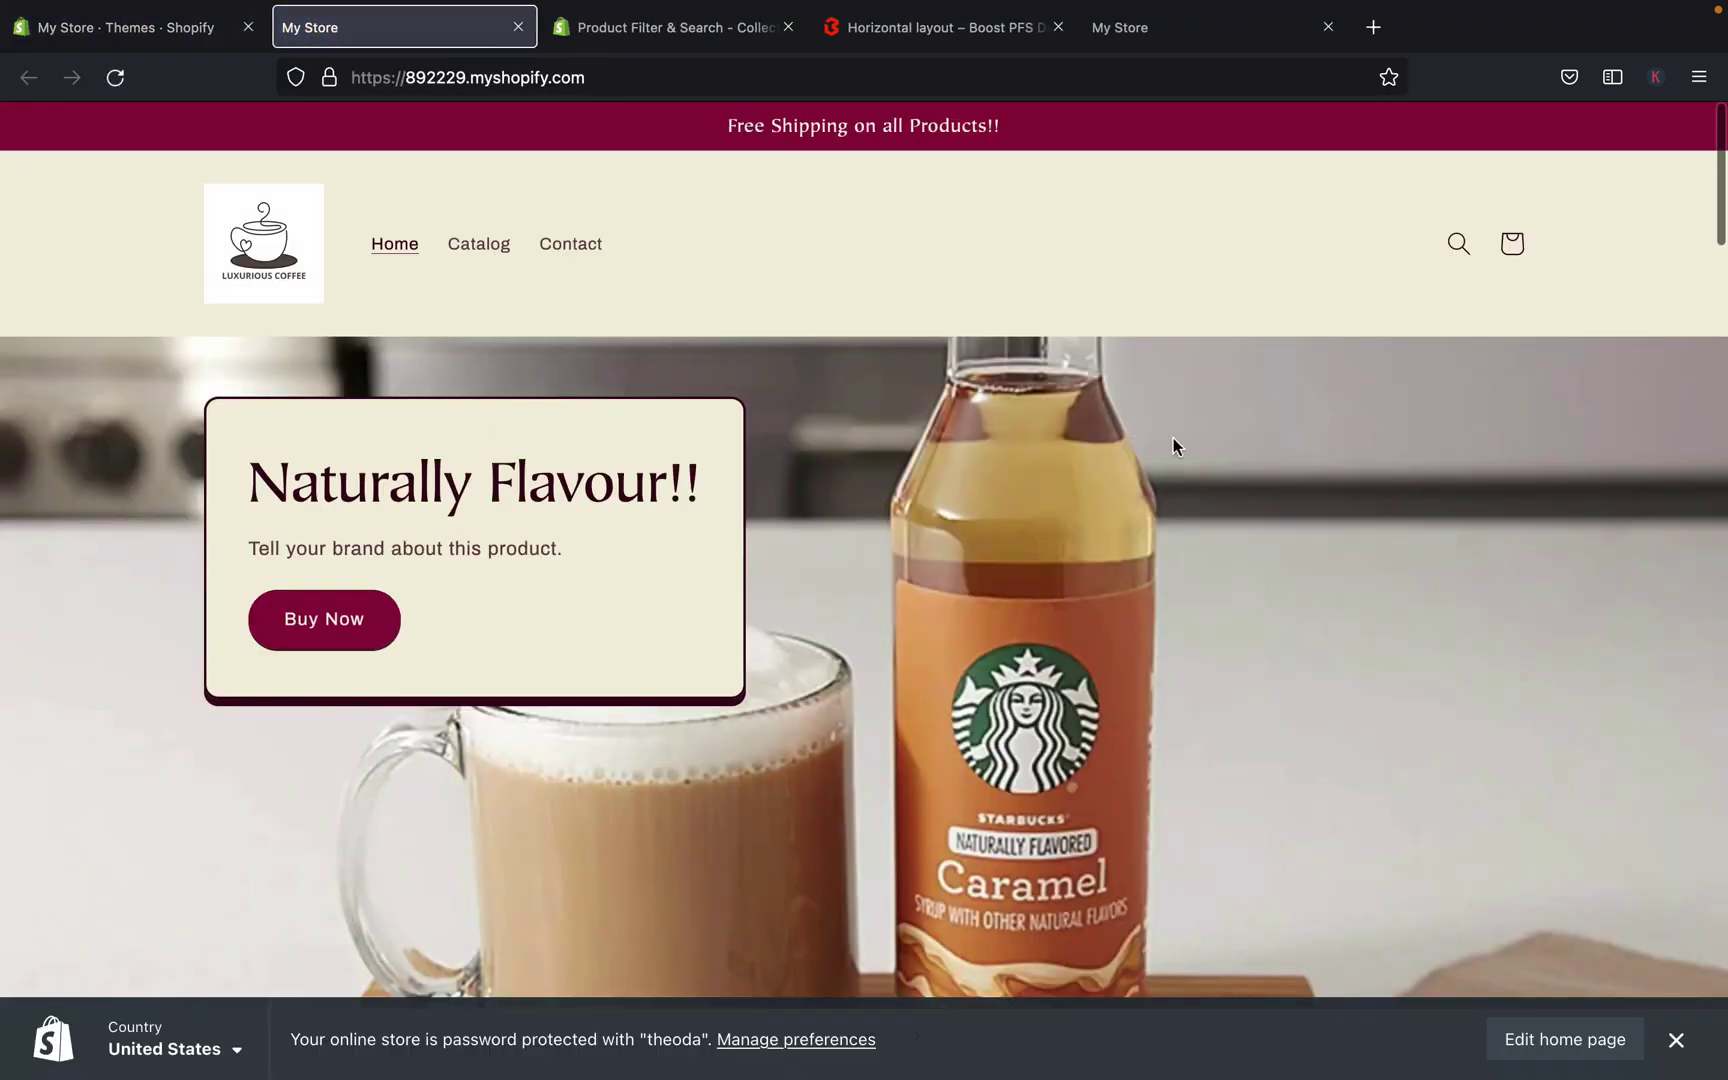
{"action": "left_click", "coordinate": [1458, 243]}
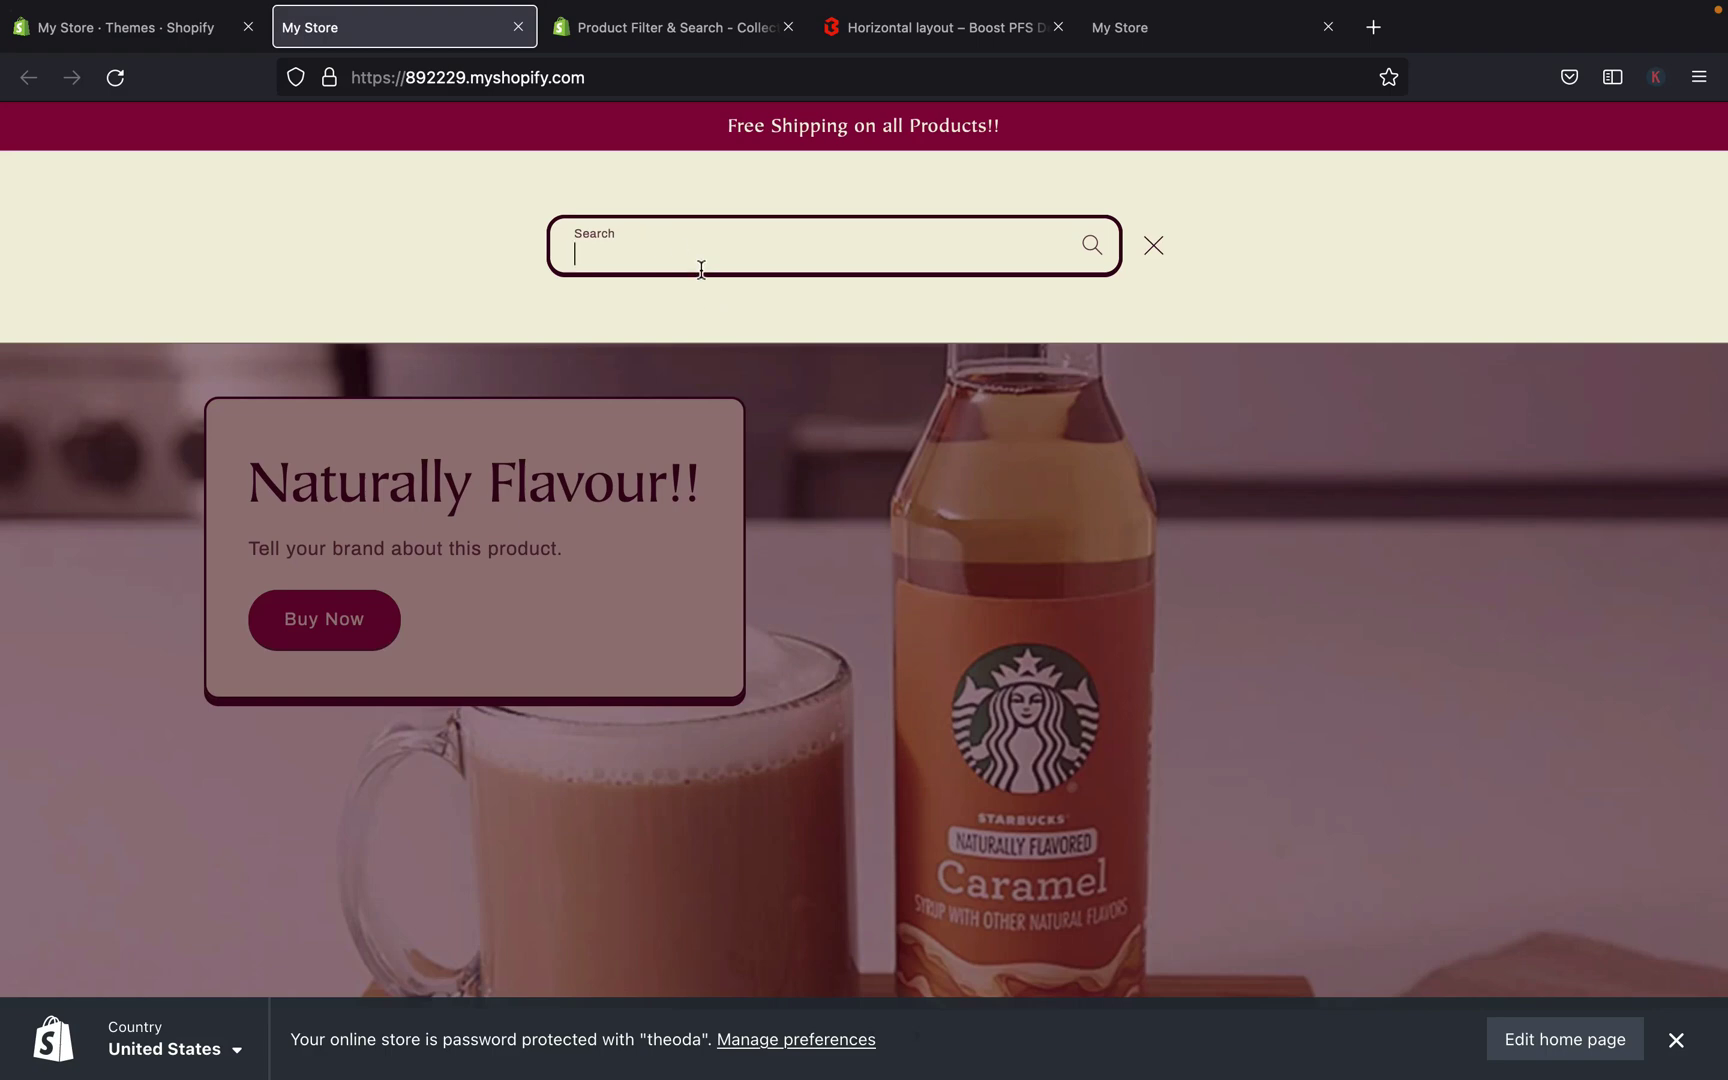
Return to the demo store and search for "to" to examine its instant search suggestions.
{"action": "left_click", "coordinate": [955, 27]}
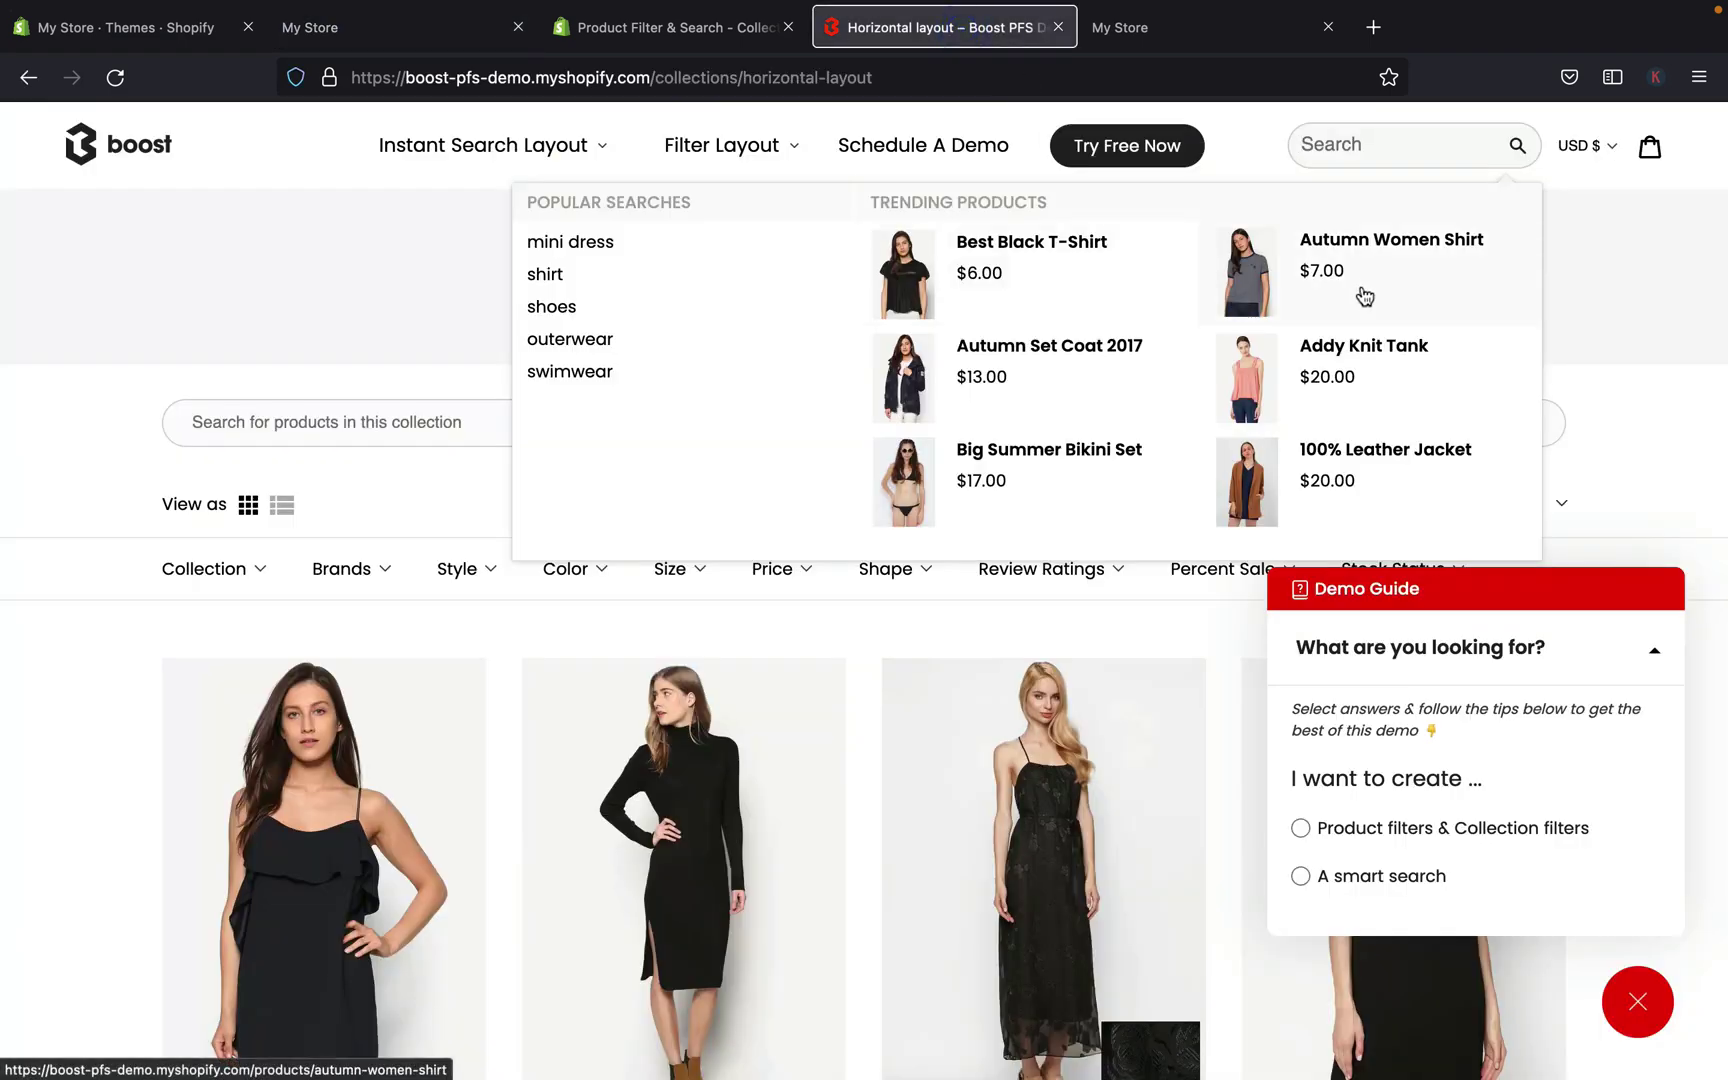
{"action": "type", "text": "t"}
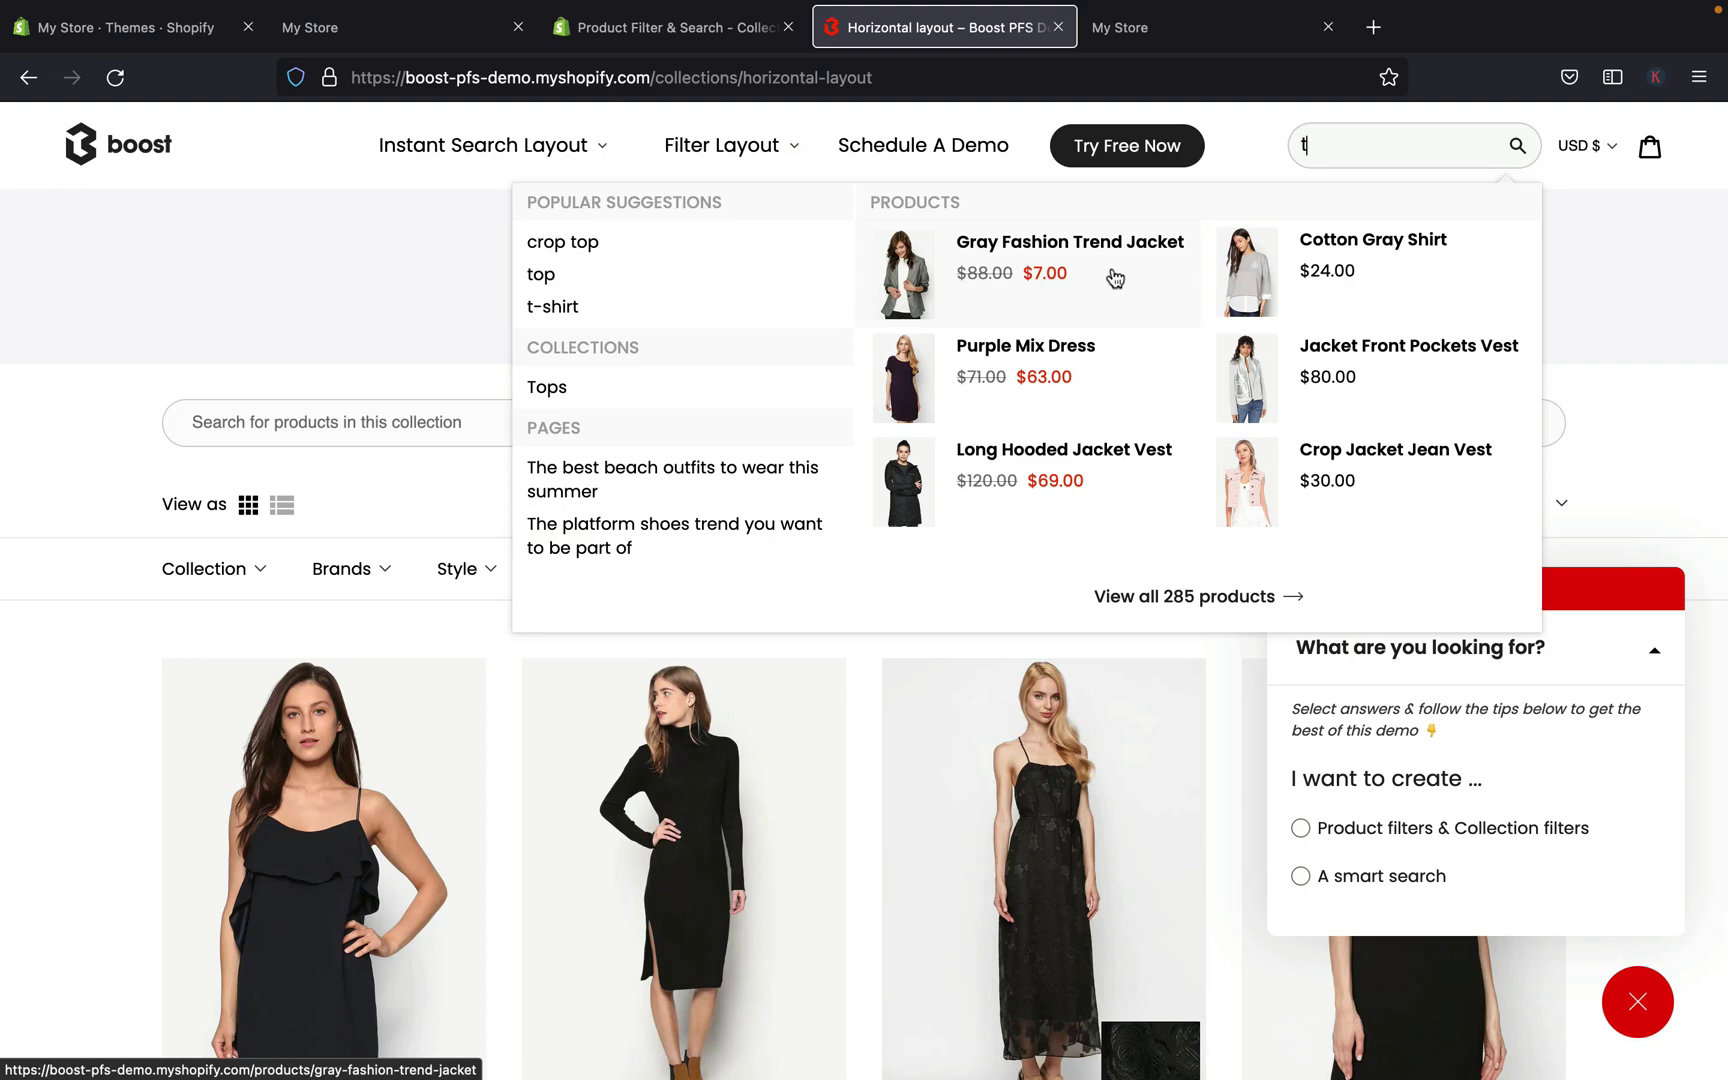
{"action": "type", "text": "o"}
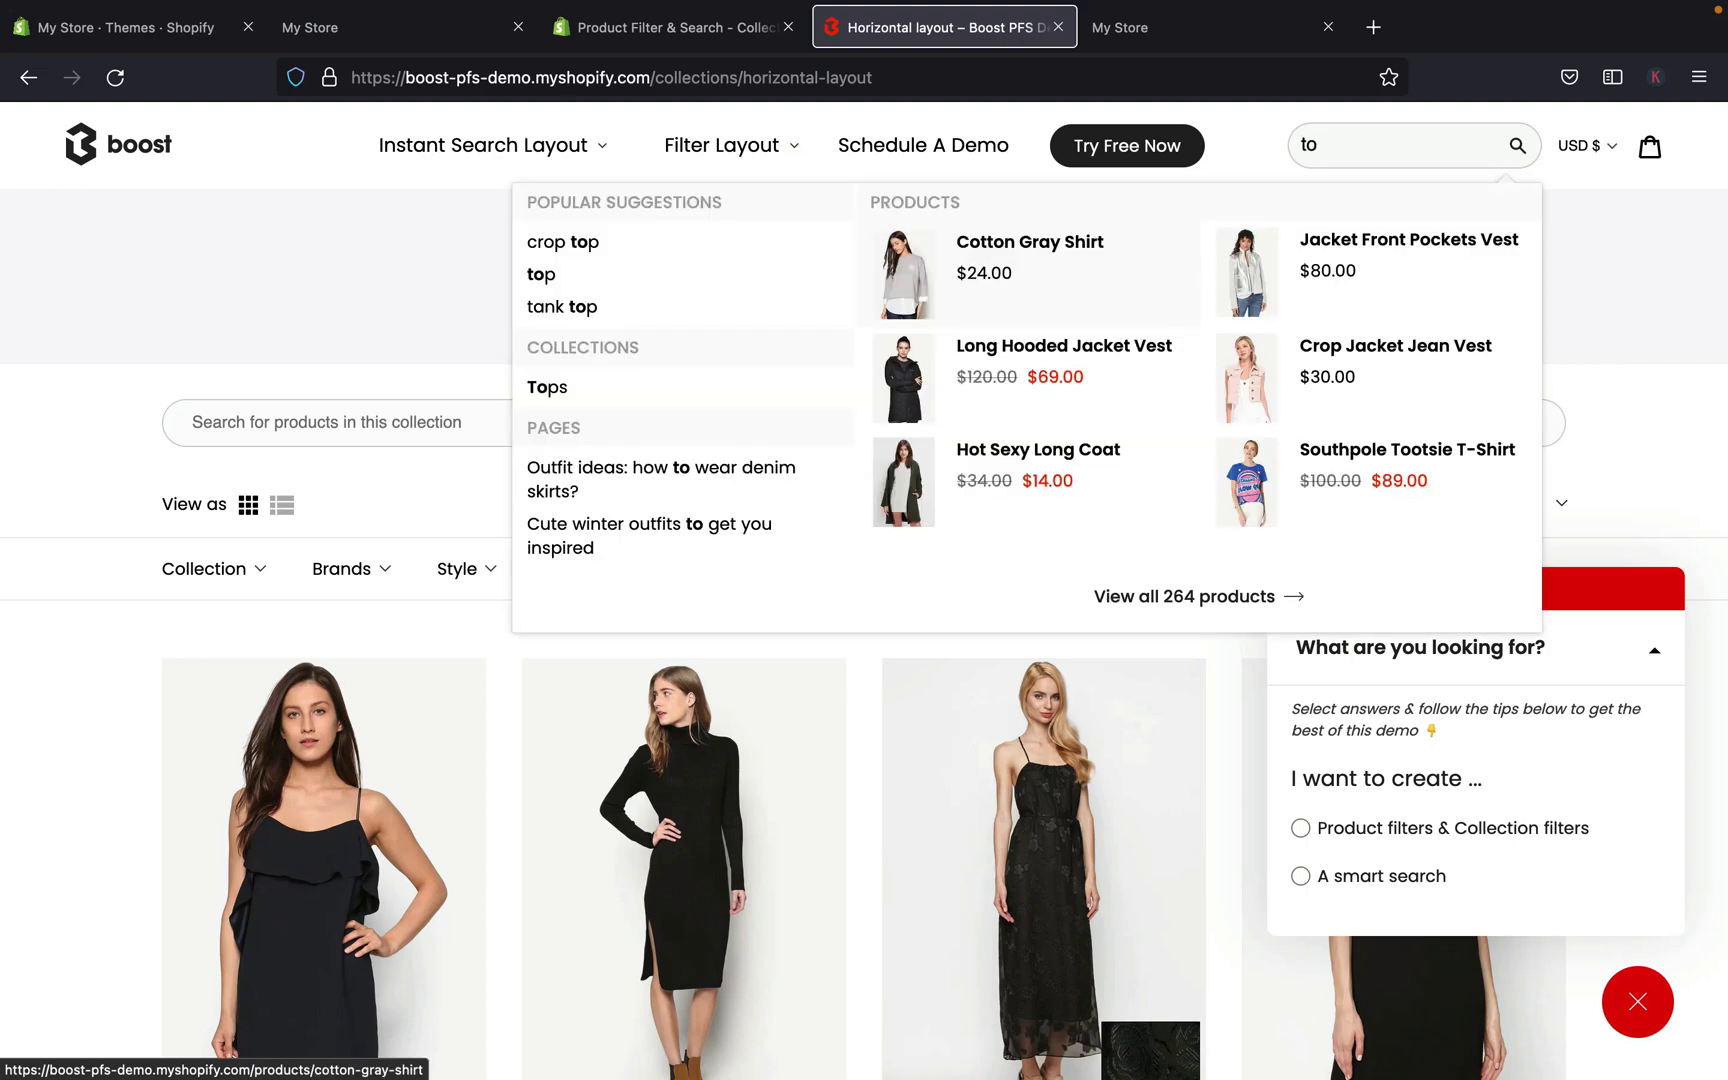
Switch to the My Store storefront, try its search with "c", and clear the entry.
{"action": "left_click", "coordinate": [612, 27]}
{"action": "left_click", "coordinate": [407, 30]}
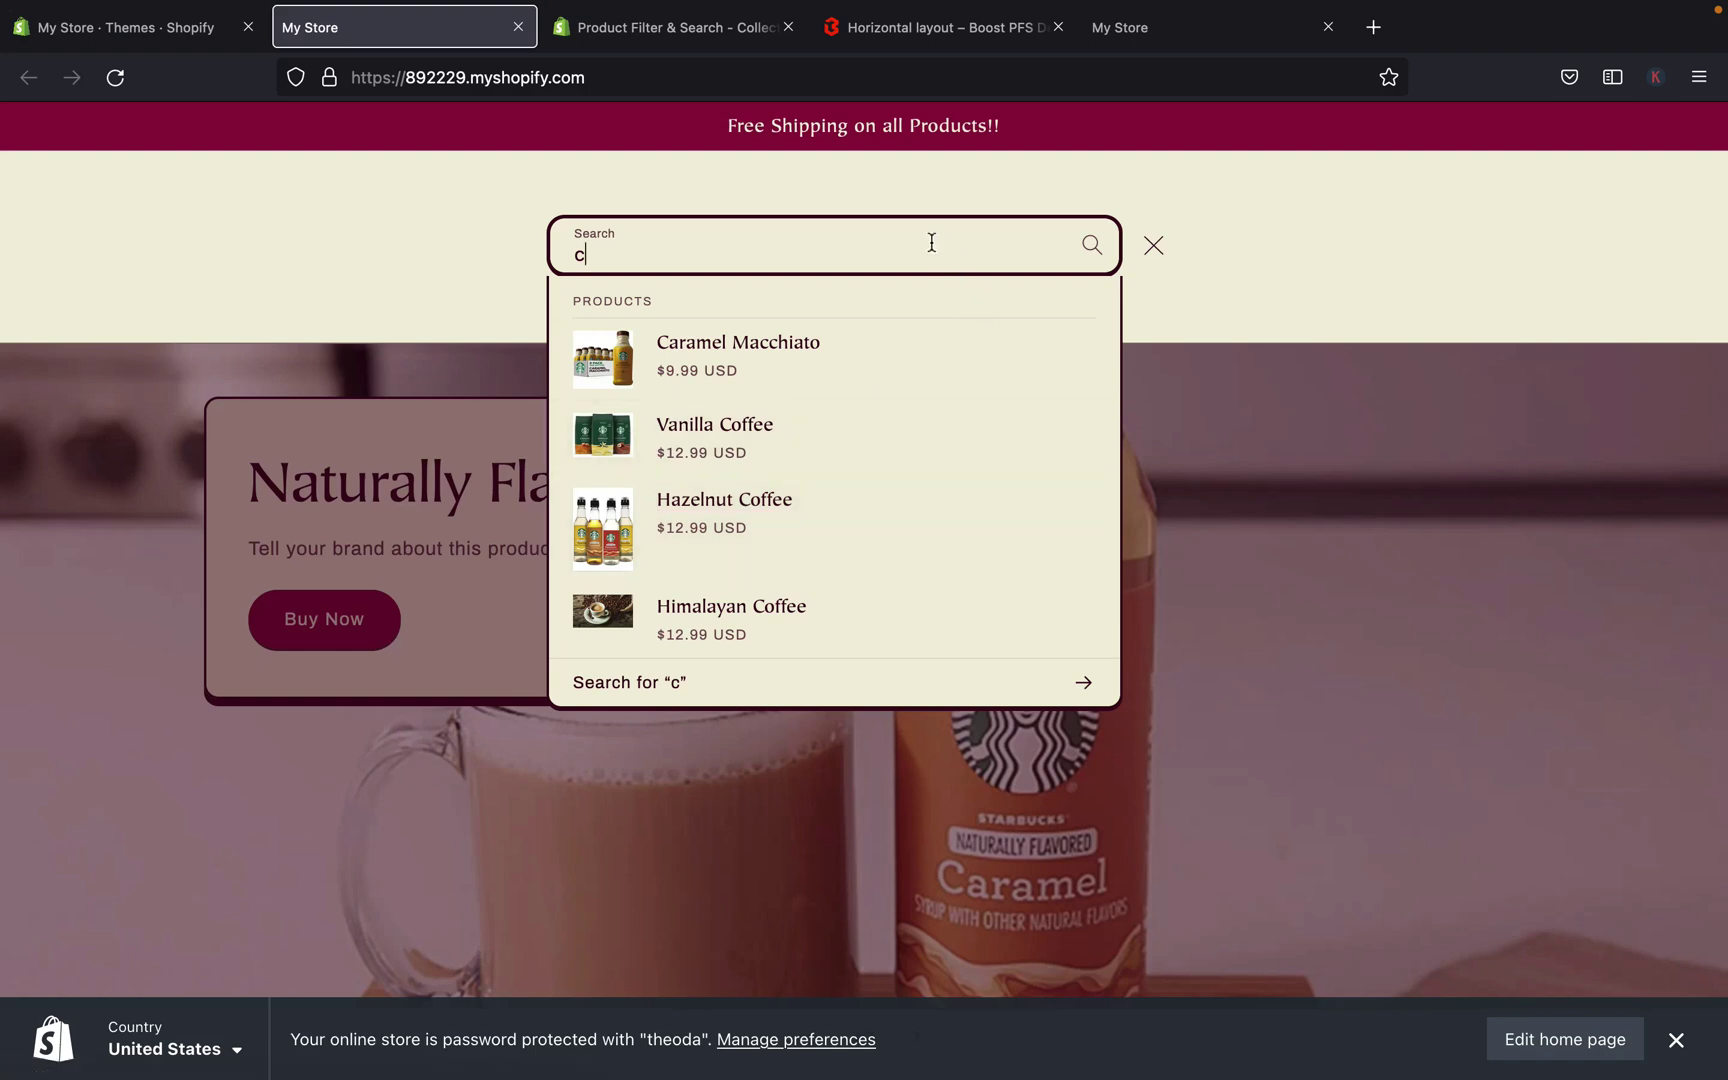
{"action": "key", "text": "BackSpace"}
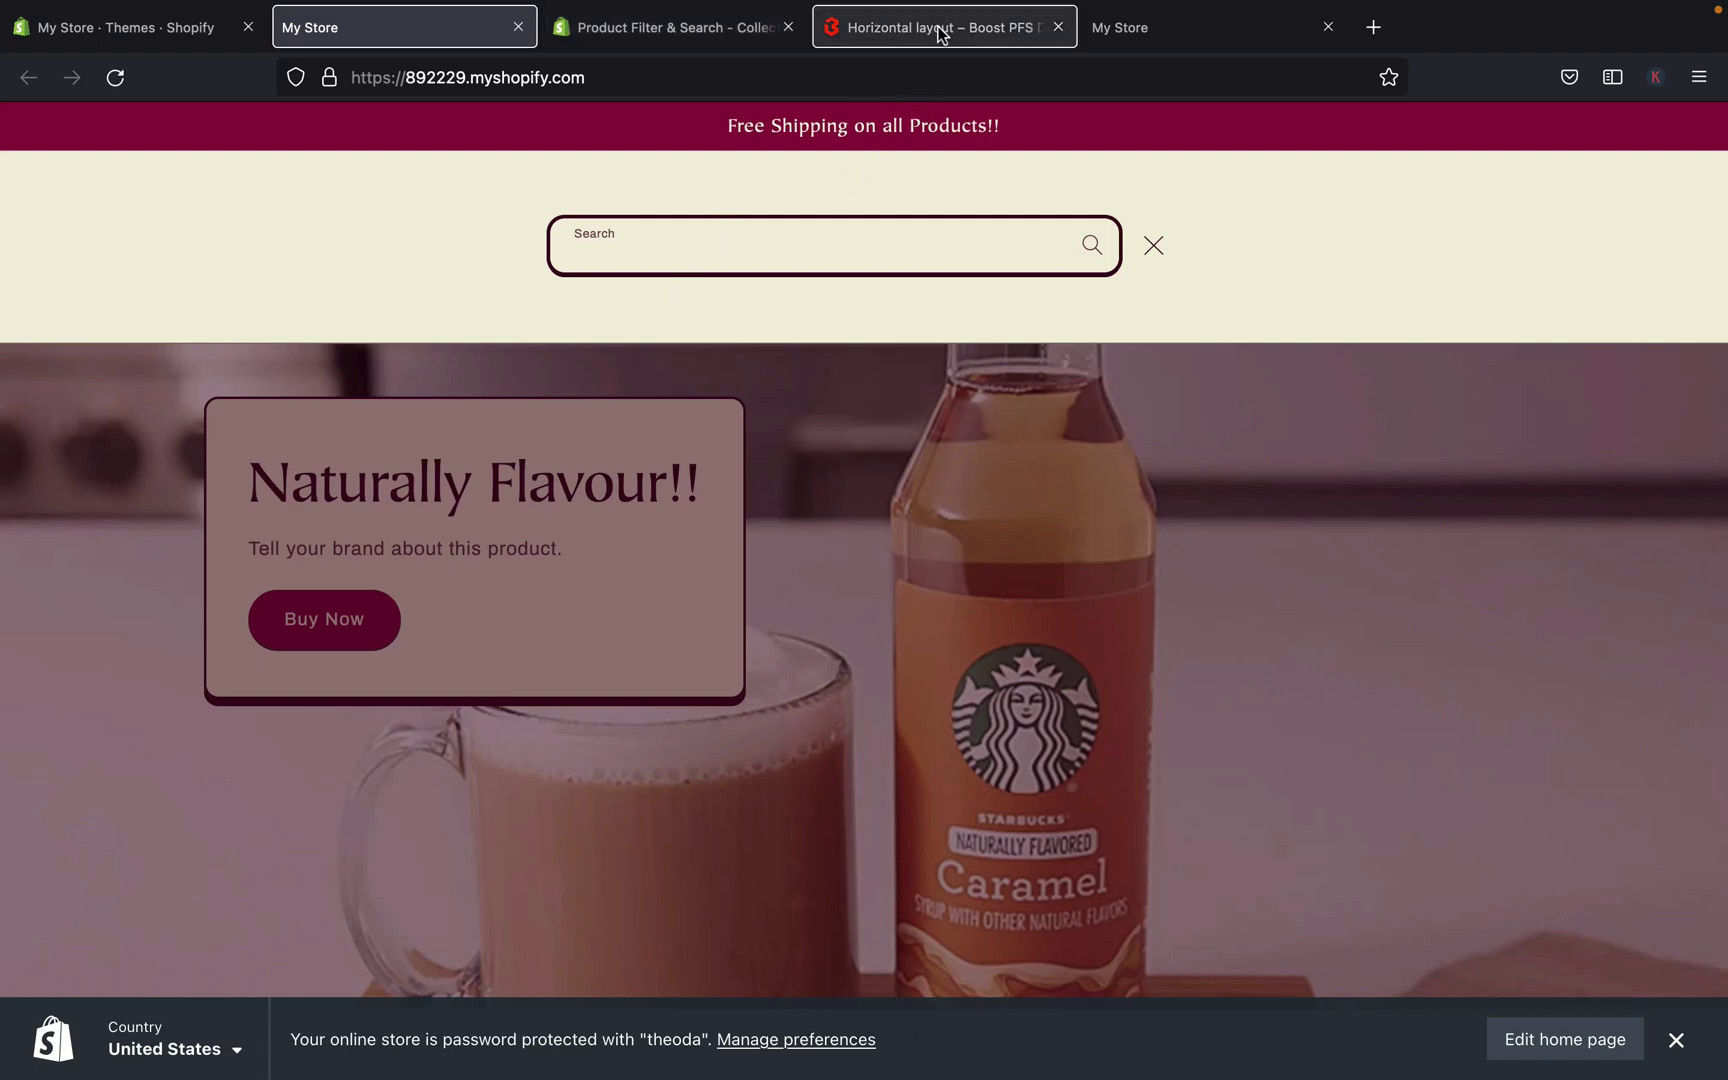
Clear the demo store's search text and view the Standard - One column instant search layout.
{"action": "left_click", "coordinate": [925, 27]}
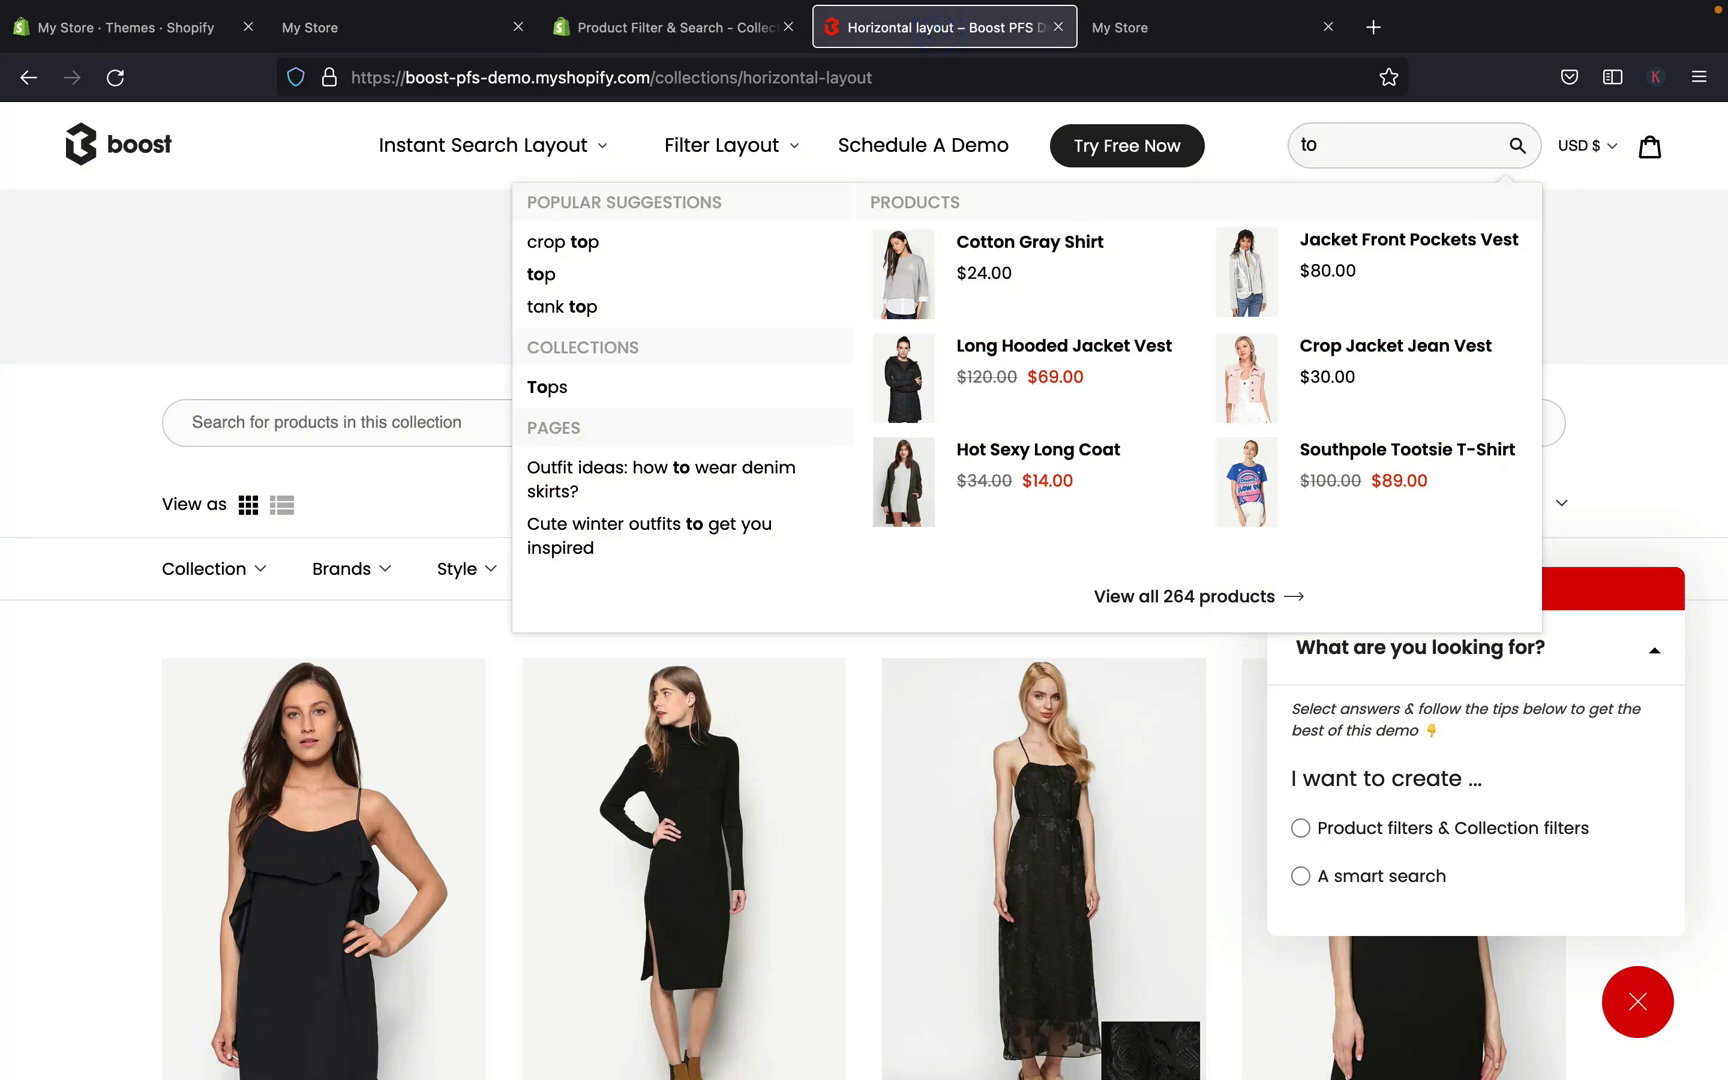
{"action": "key", "text": "BackSpace"}
{"action": "key", "text": "BackSpace"}
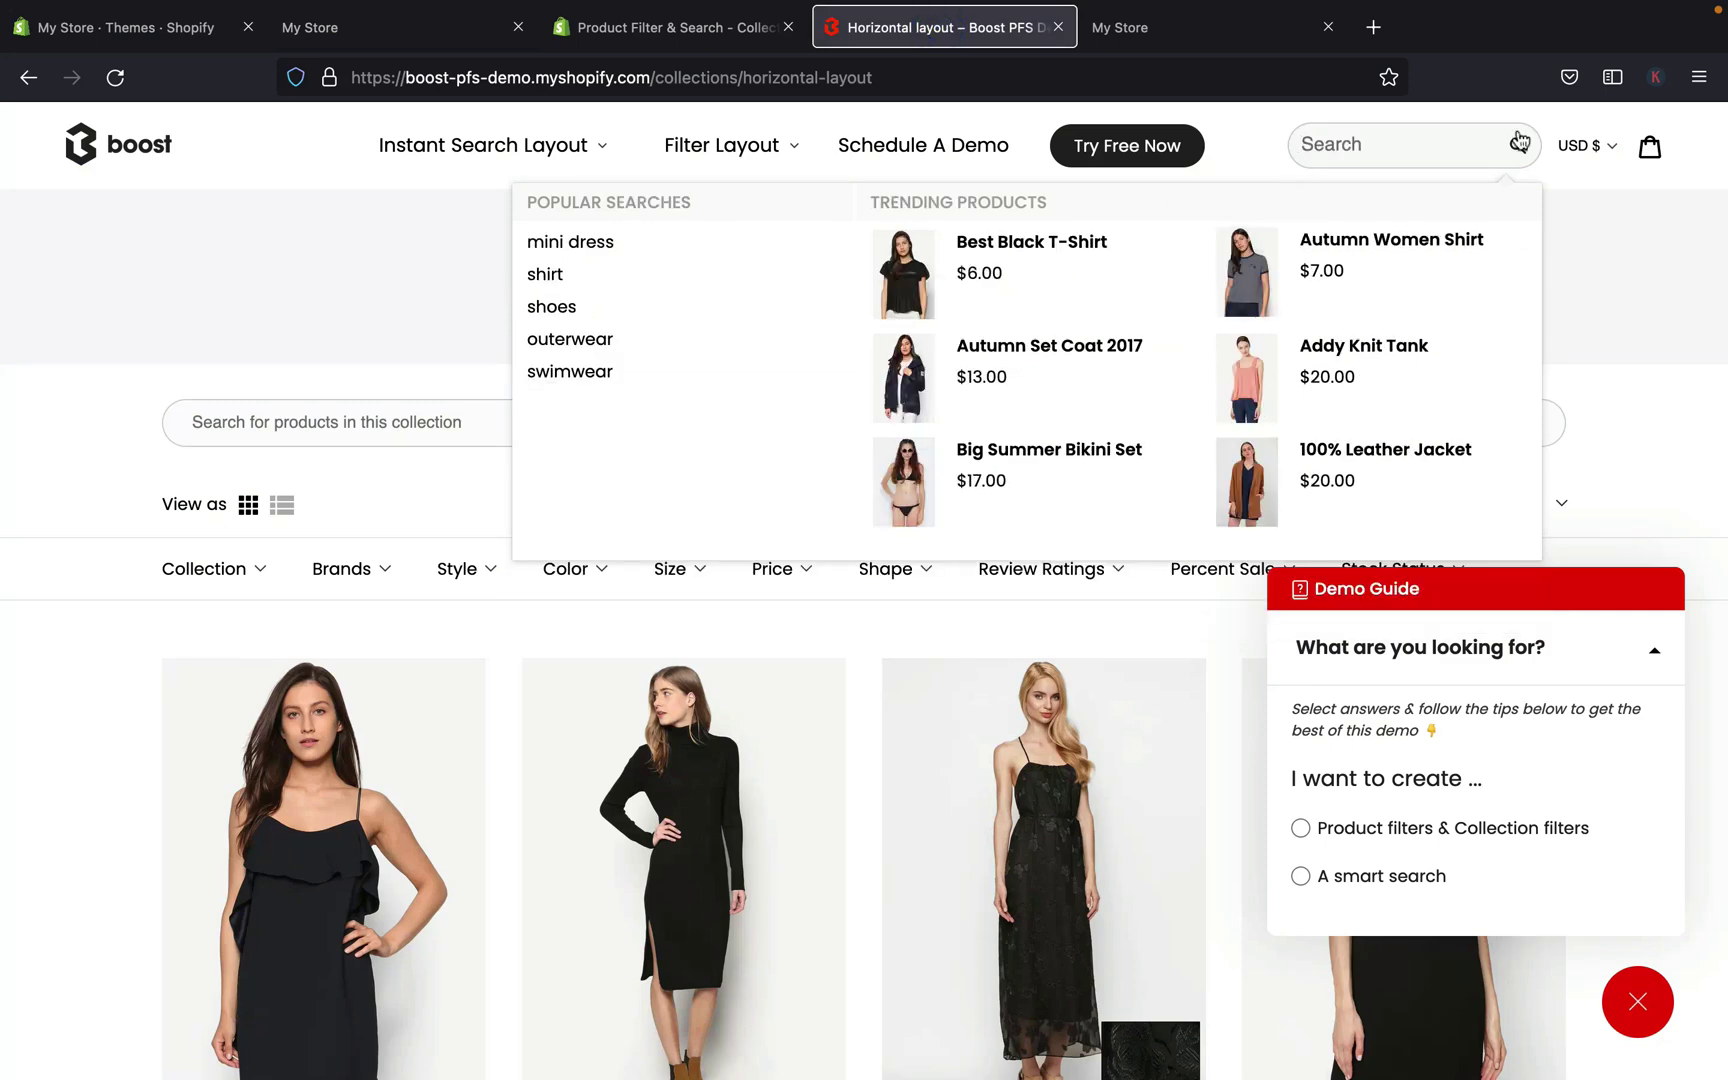
{"action": "left_click", "coordinate": [1625, 279]}
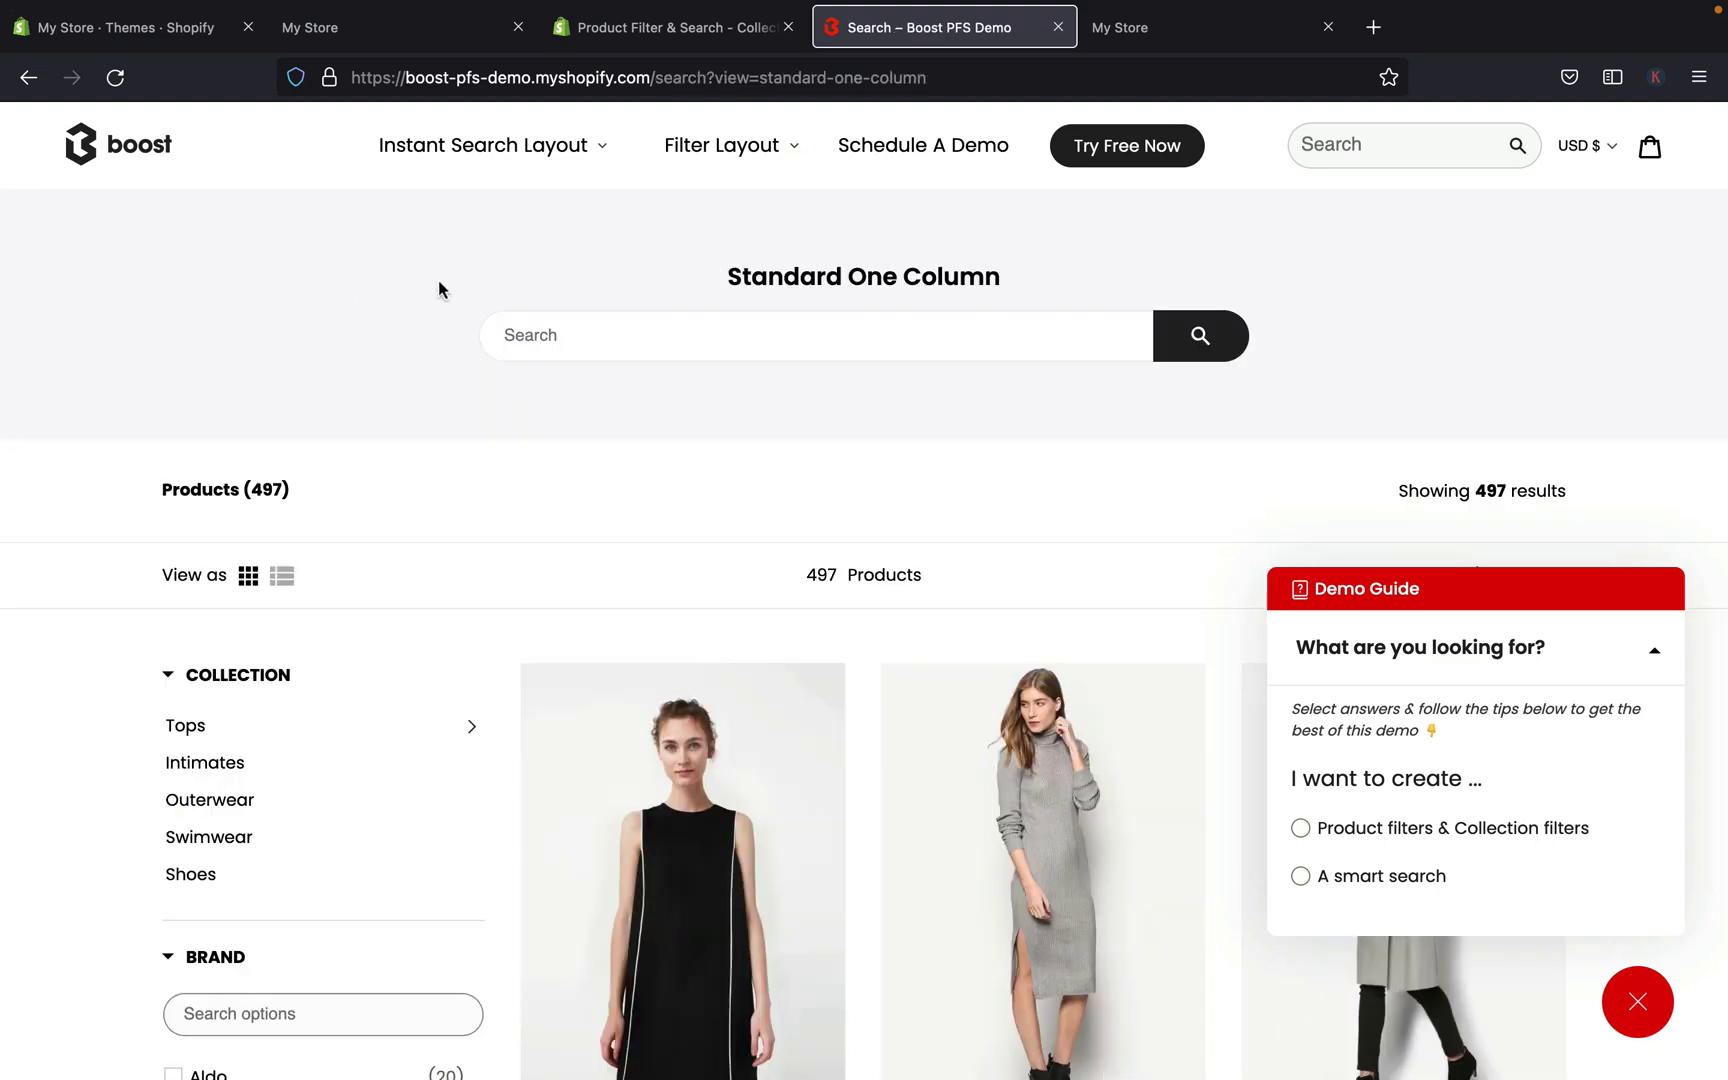
View the Standard - Two columns search layout with its suggestions, and open the Standard - Overlay fullwidth layout.
{"action": "mouse_move", "coordinate": [519, 158]}
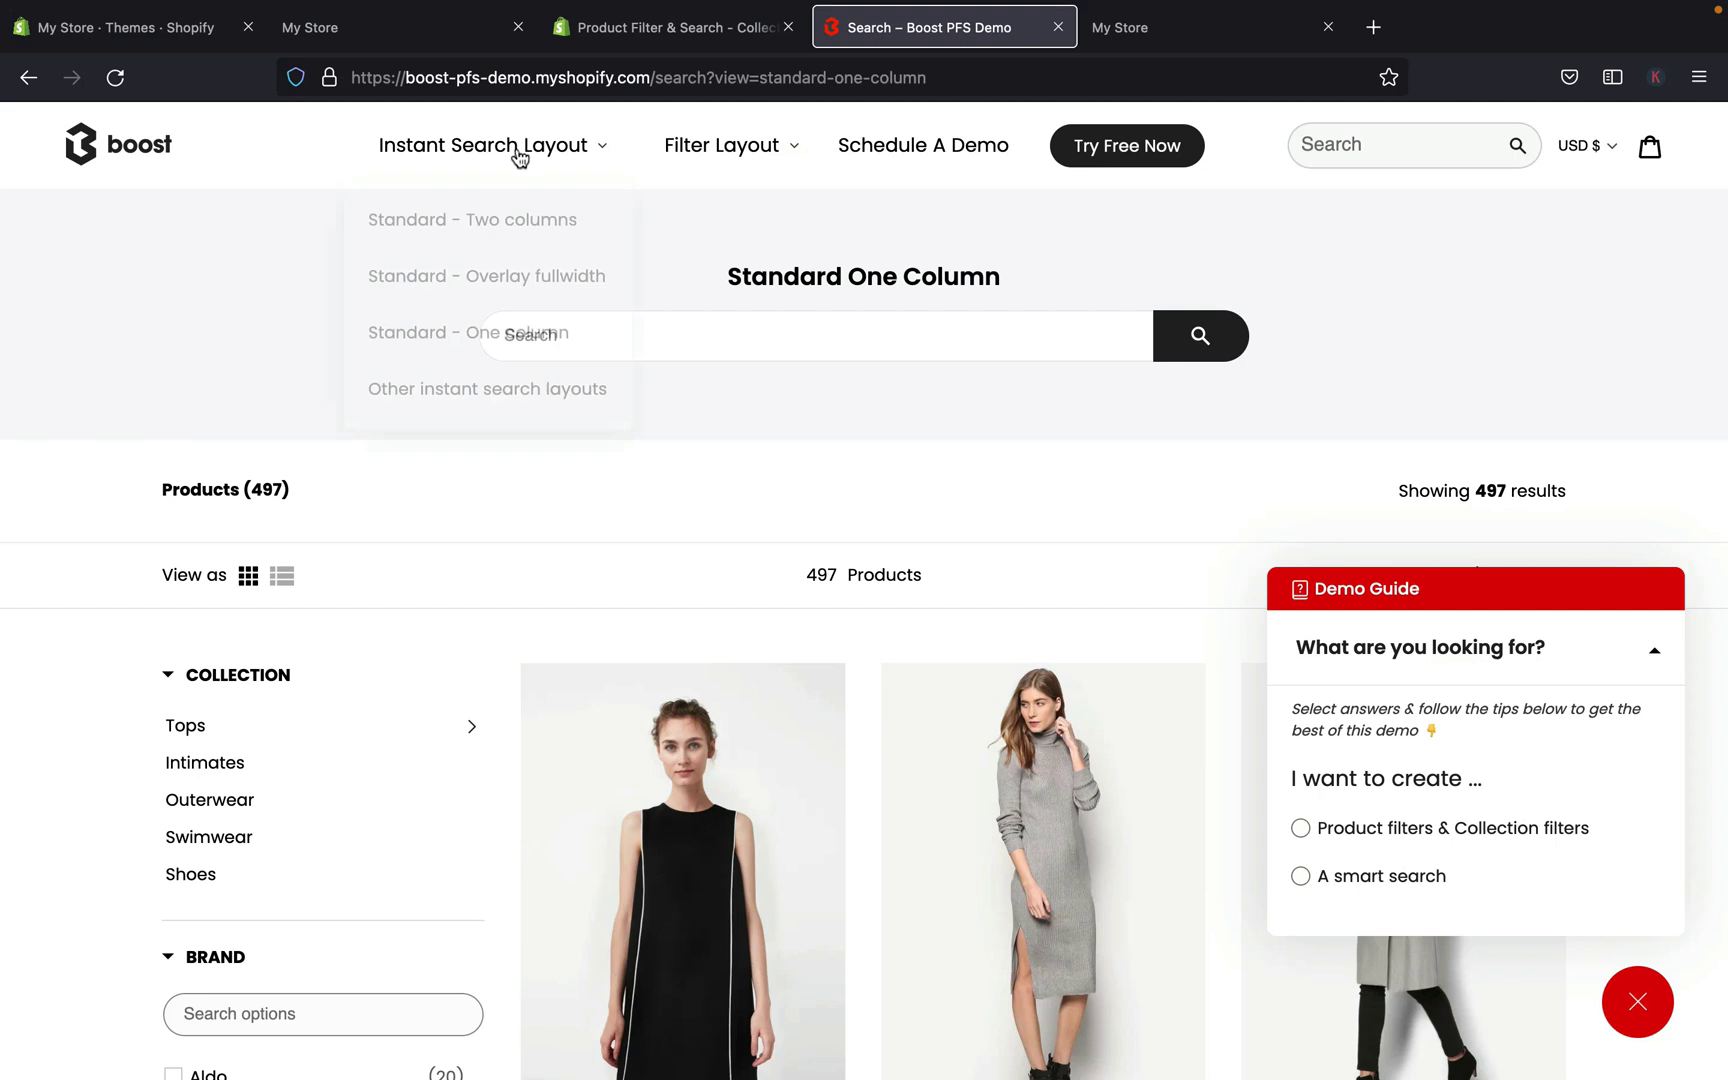
{"action": "left_click", "coordinate": [566, 224]}
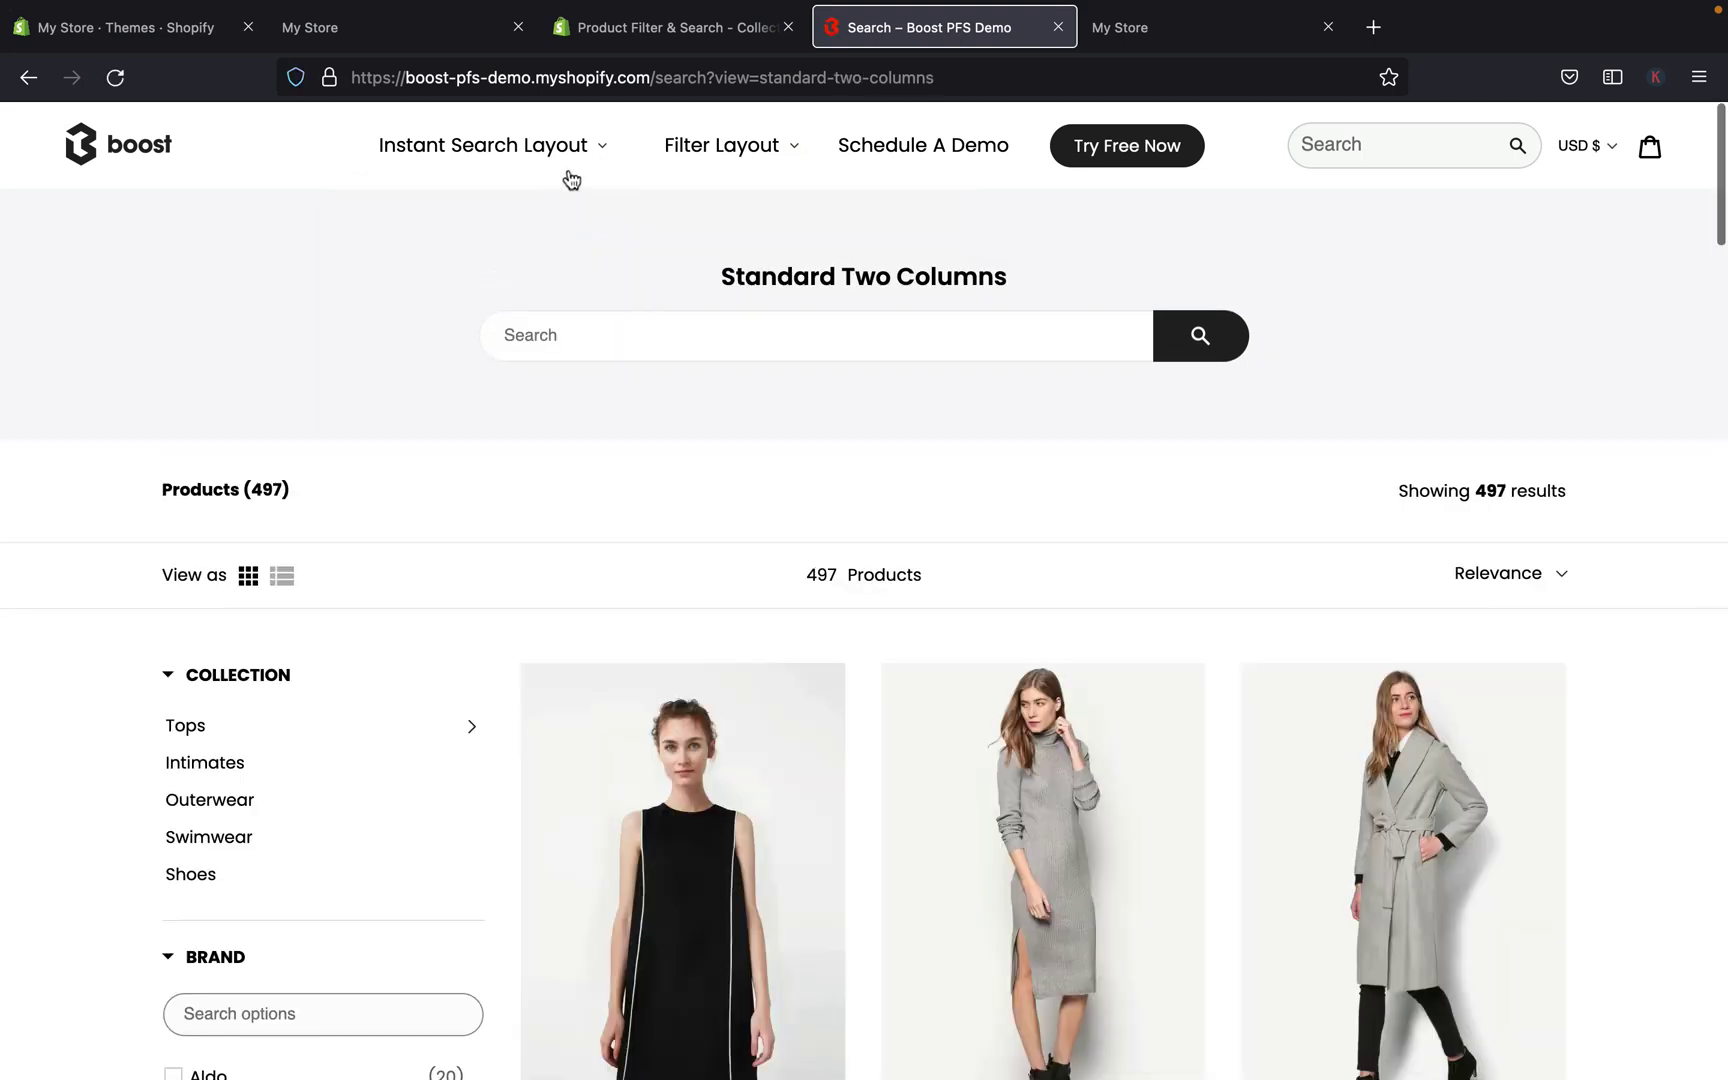
{"action": "left_click", "coordinate": [1442, 145]}
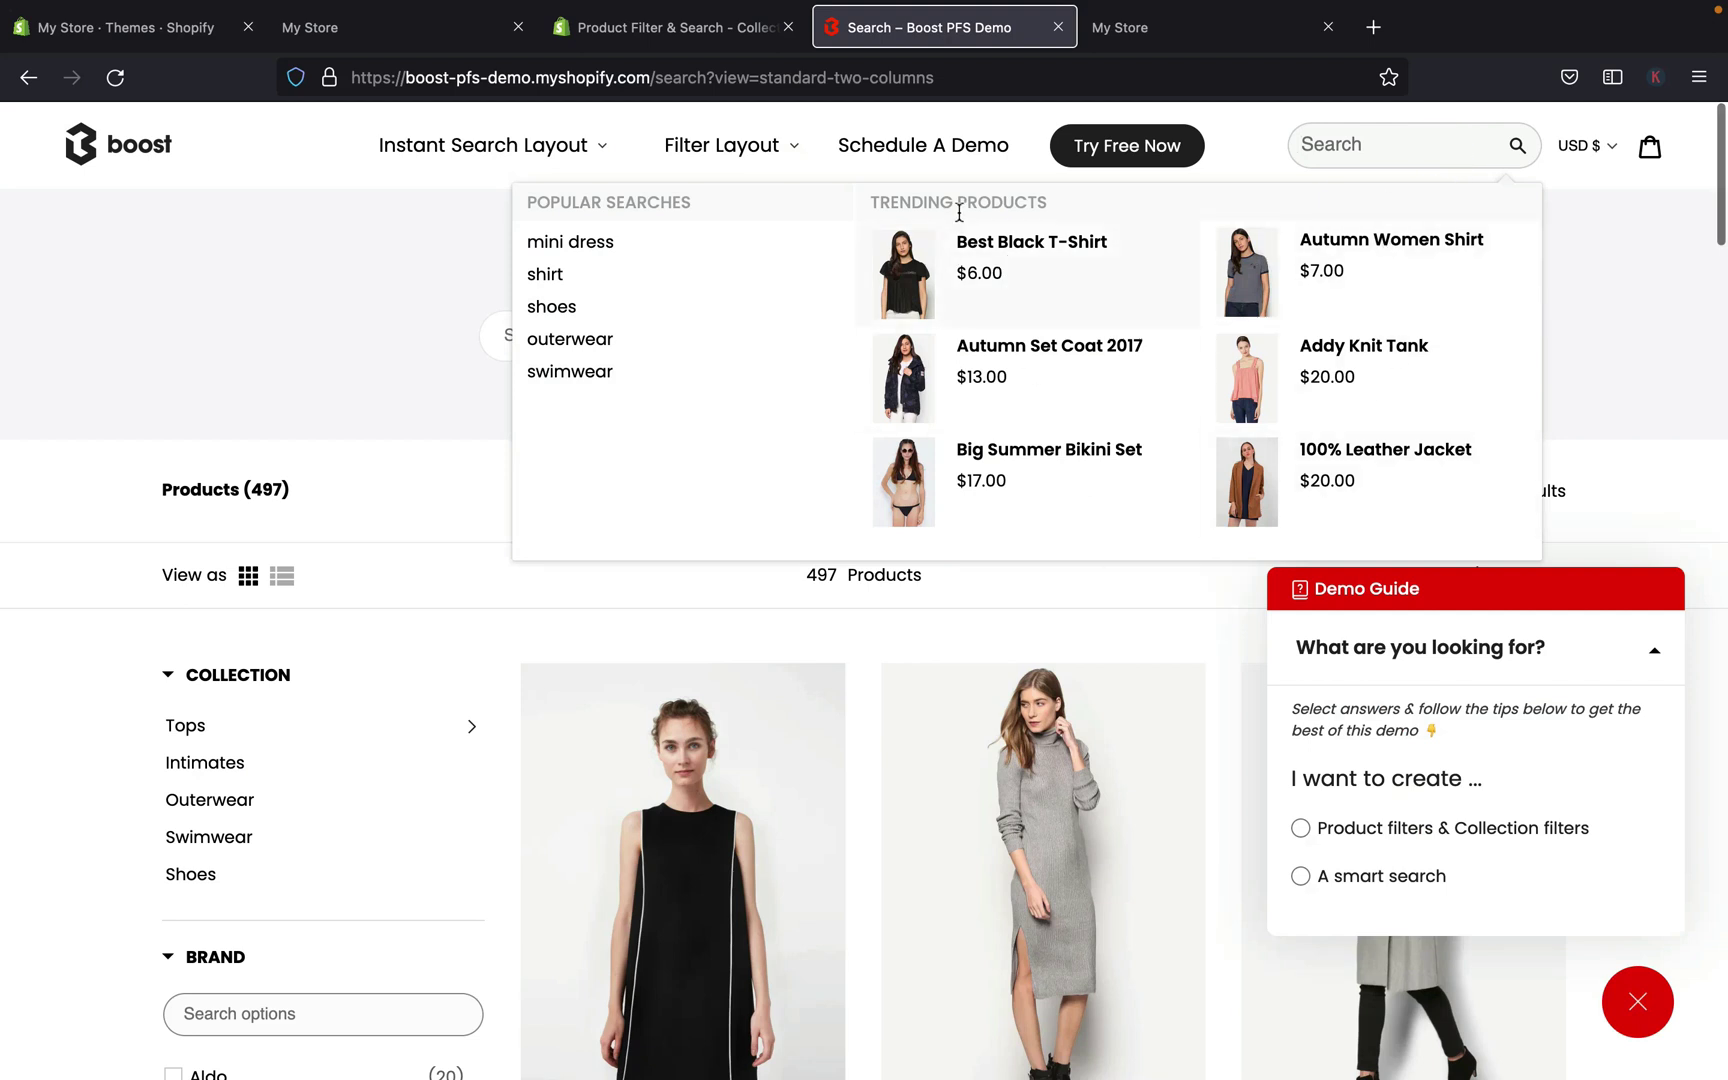
{"action": "mouse_move", "coordinate": [444, 193]}
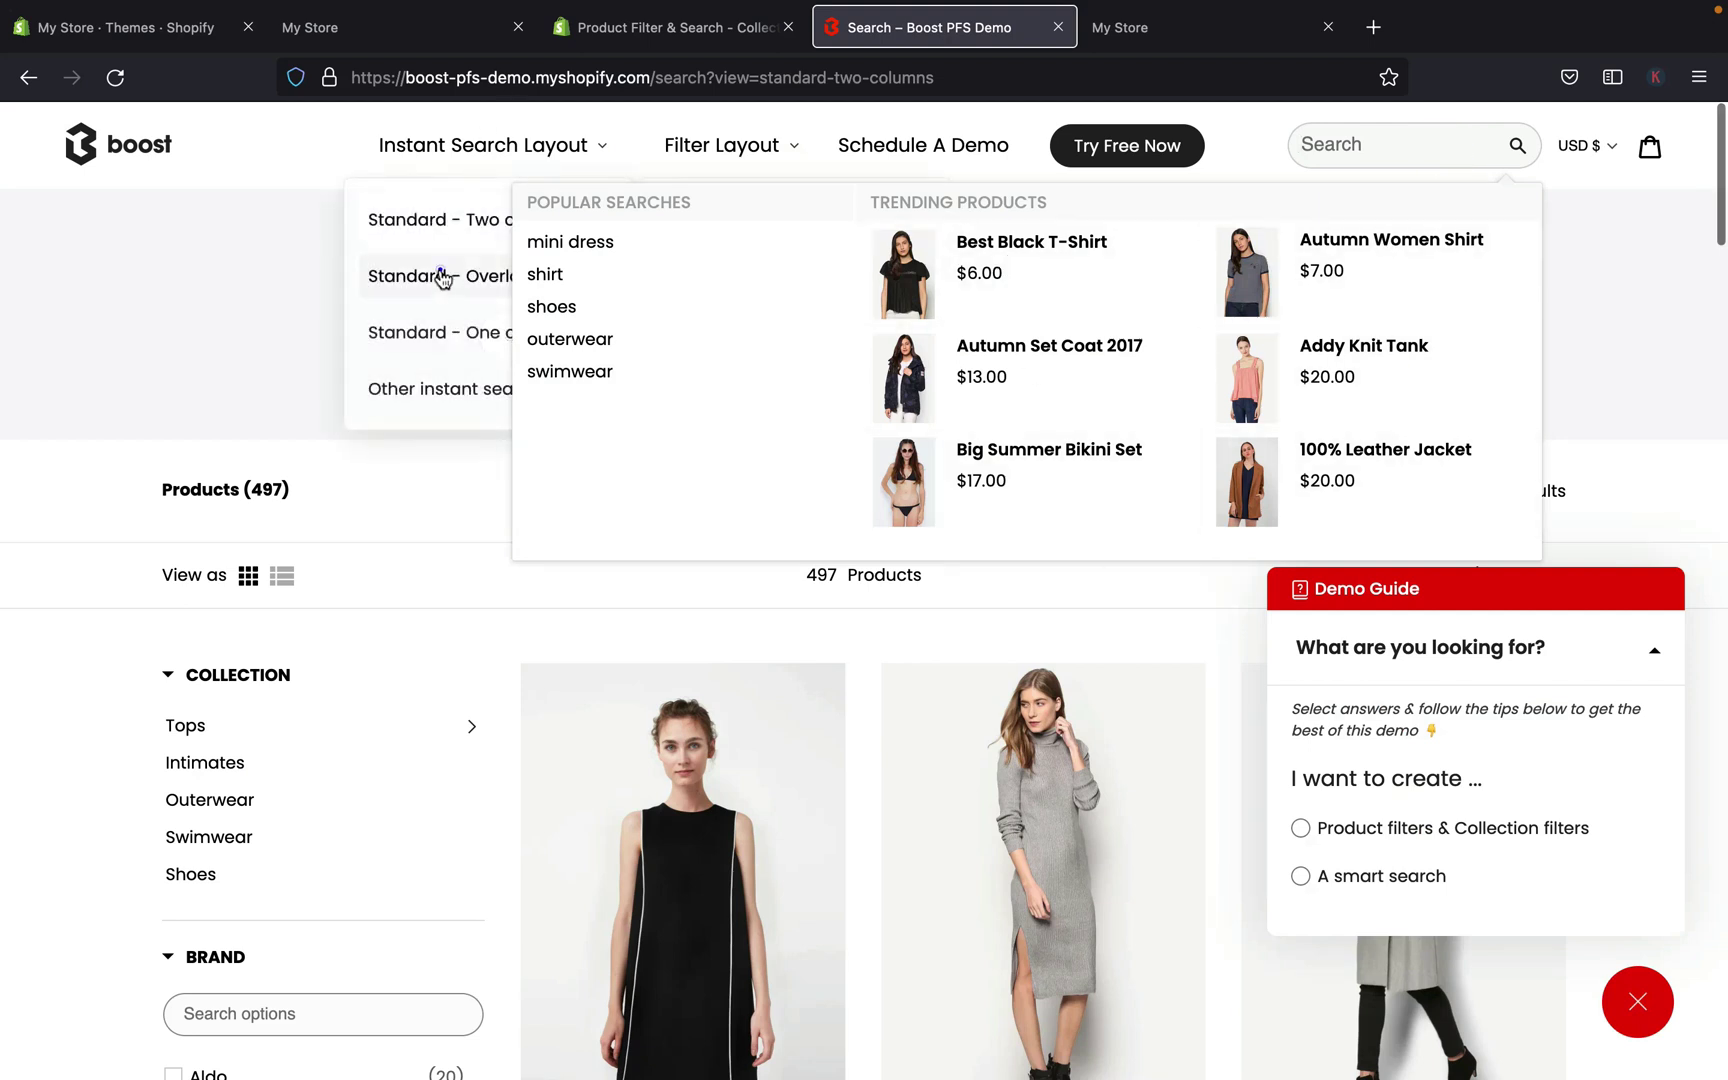
{"action": "left_click", "coordinate": [443, 276]}
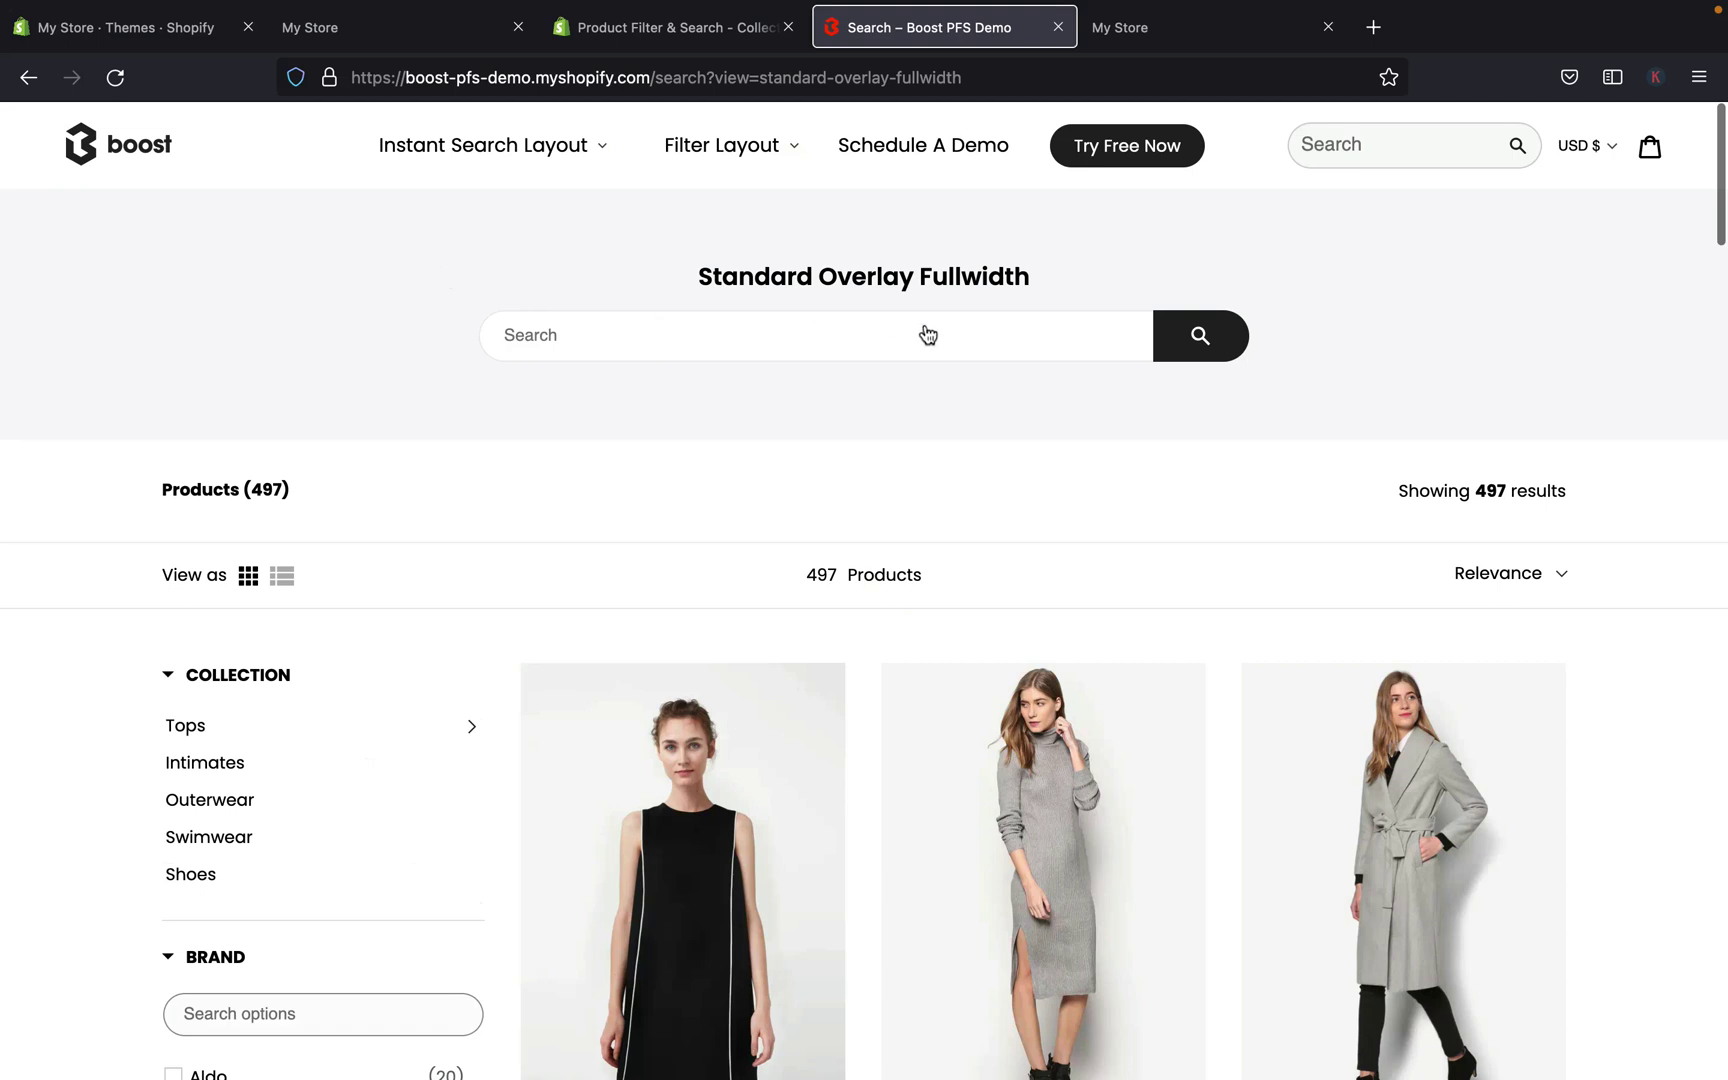
View the search suggestions in the Standard - Overlay fullwidth layout and in the Standard - One column layout.
{"action": "left_click", "coordinate": [1440, 133]}
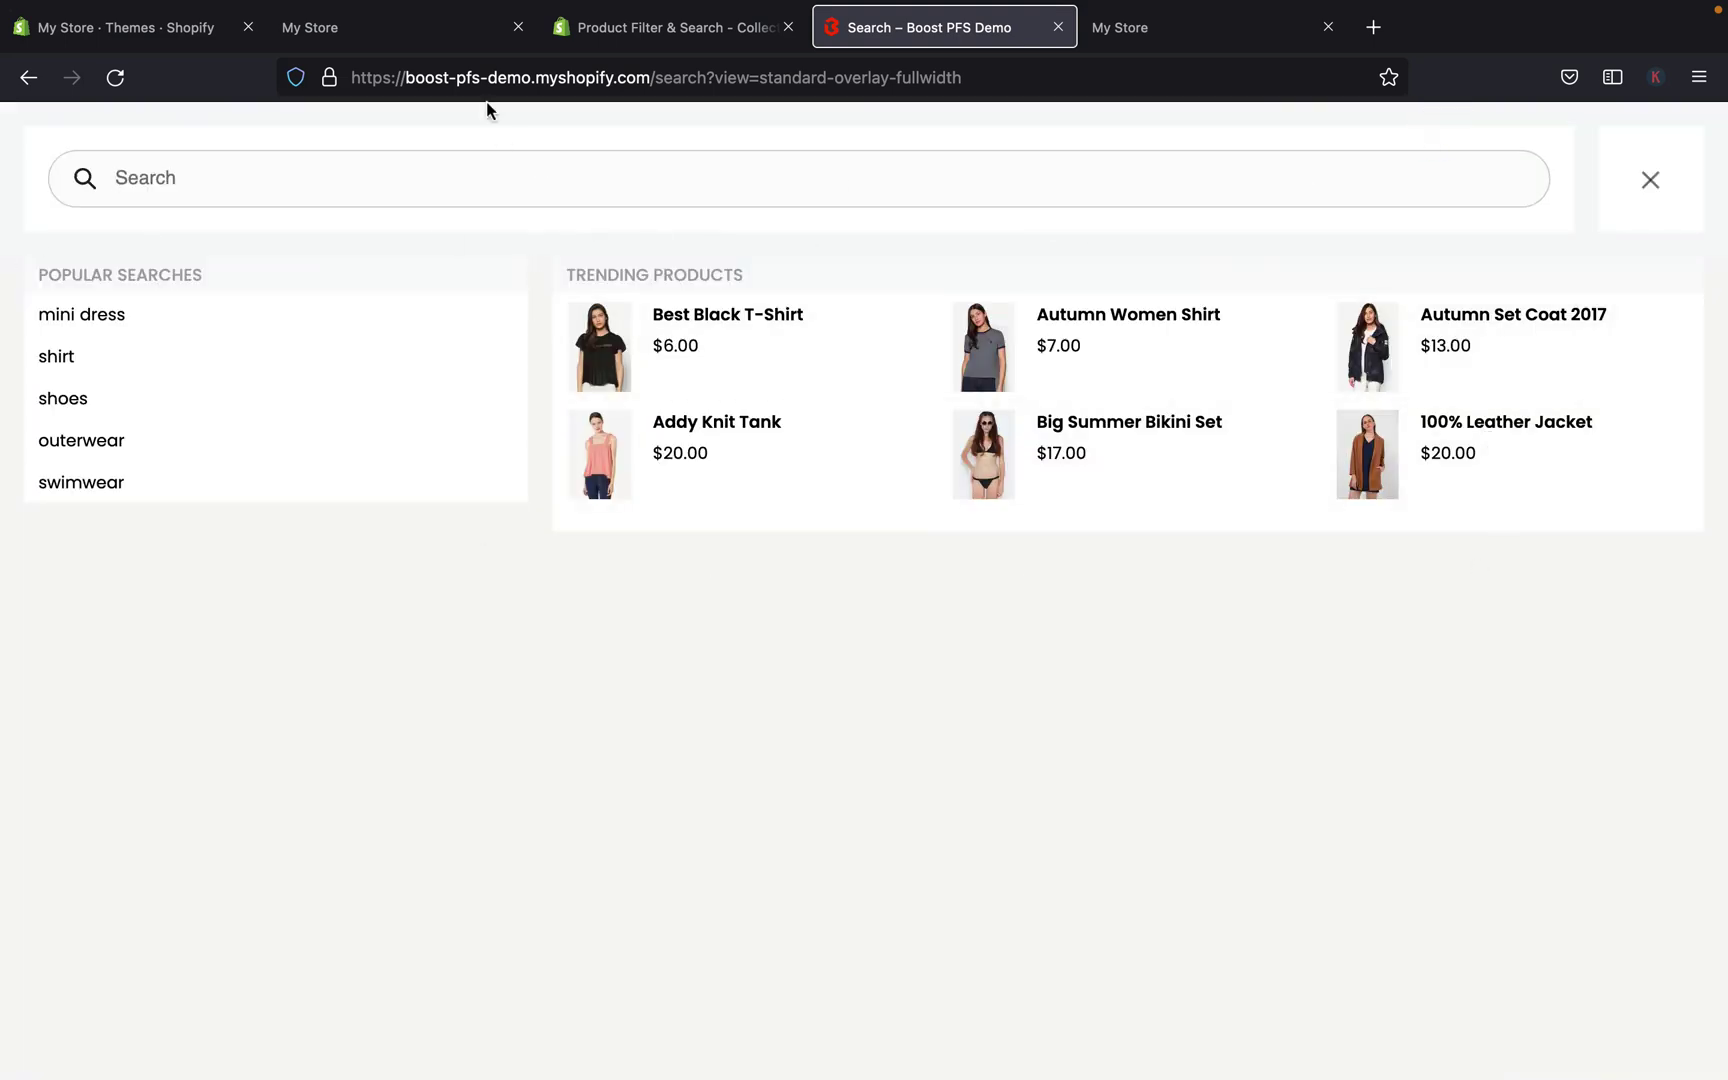
{"action": "left_click", "coordinate": [28, 78]}
{"action": "mouse_move", "coordinate": [576, 188]}
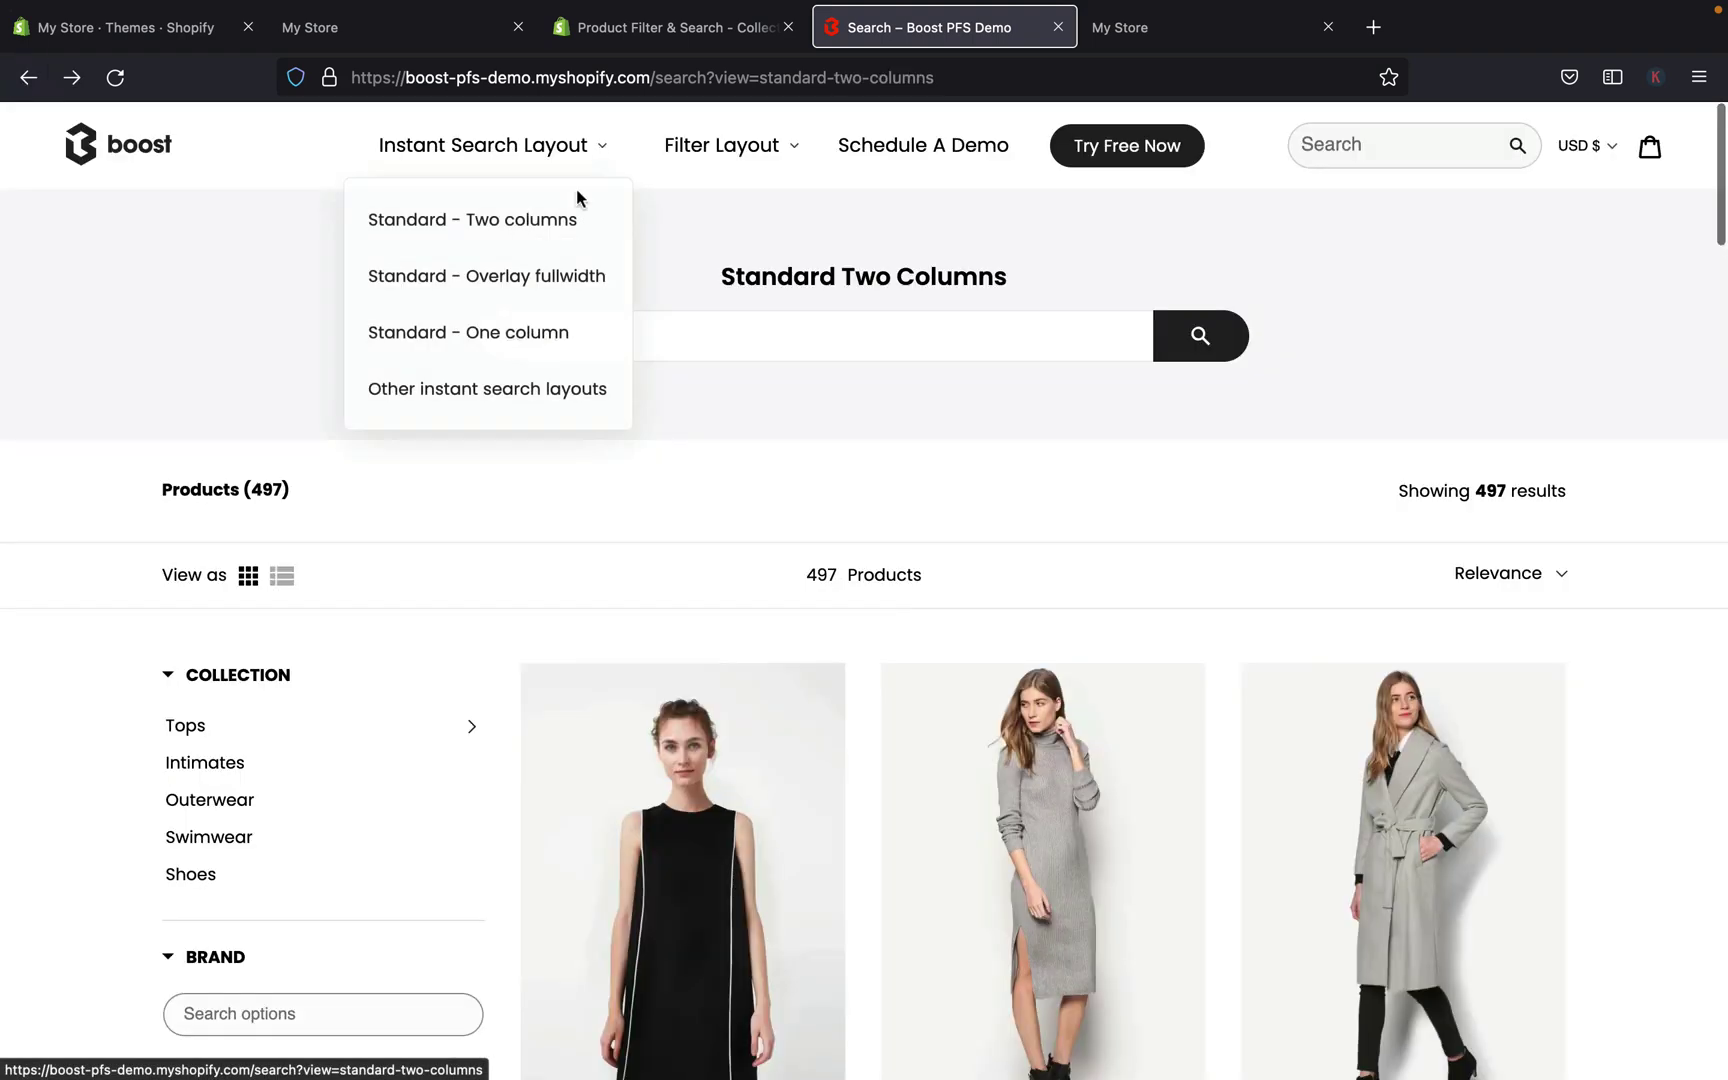
{"action": "left_click", "coordinate": [537, 347]}
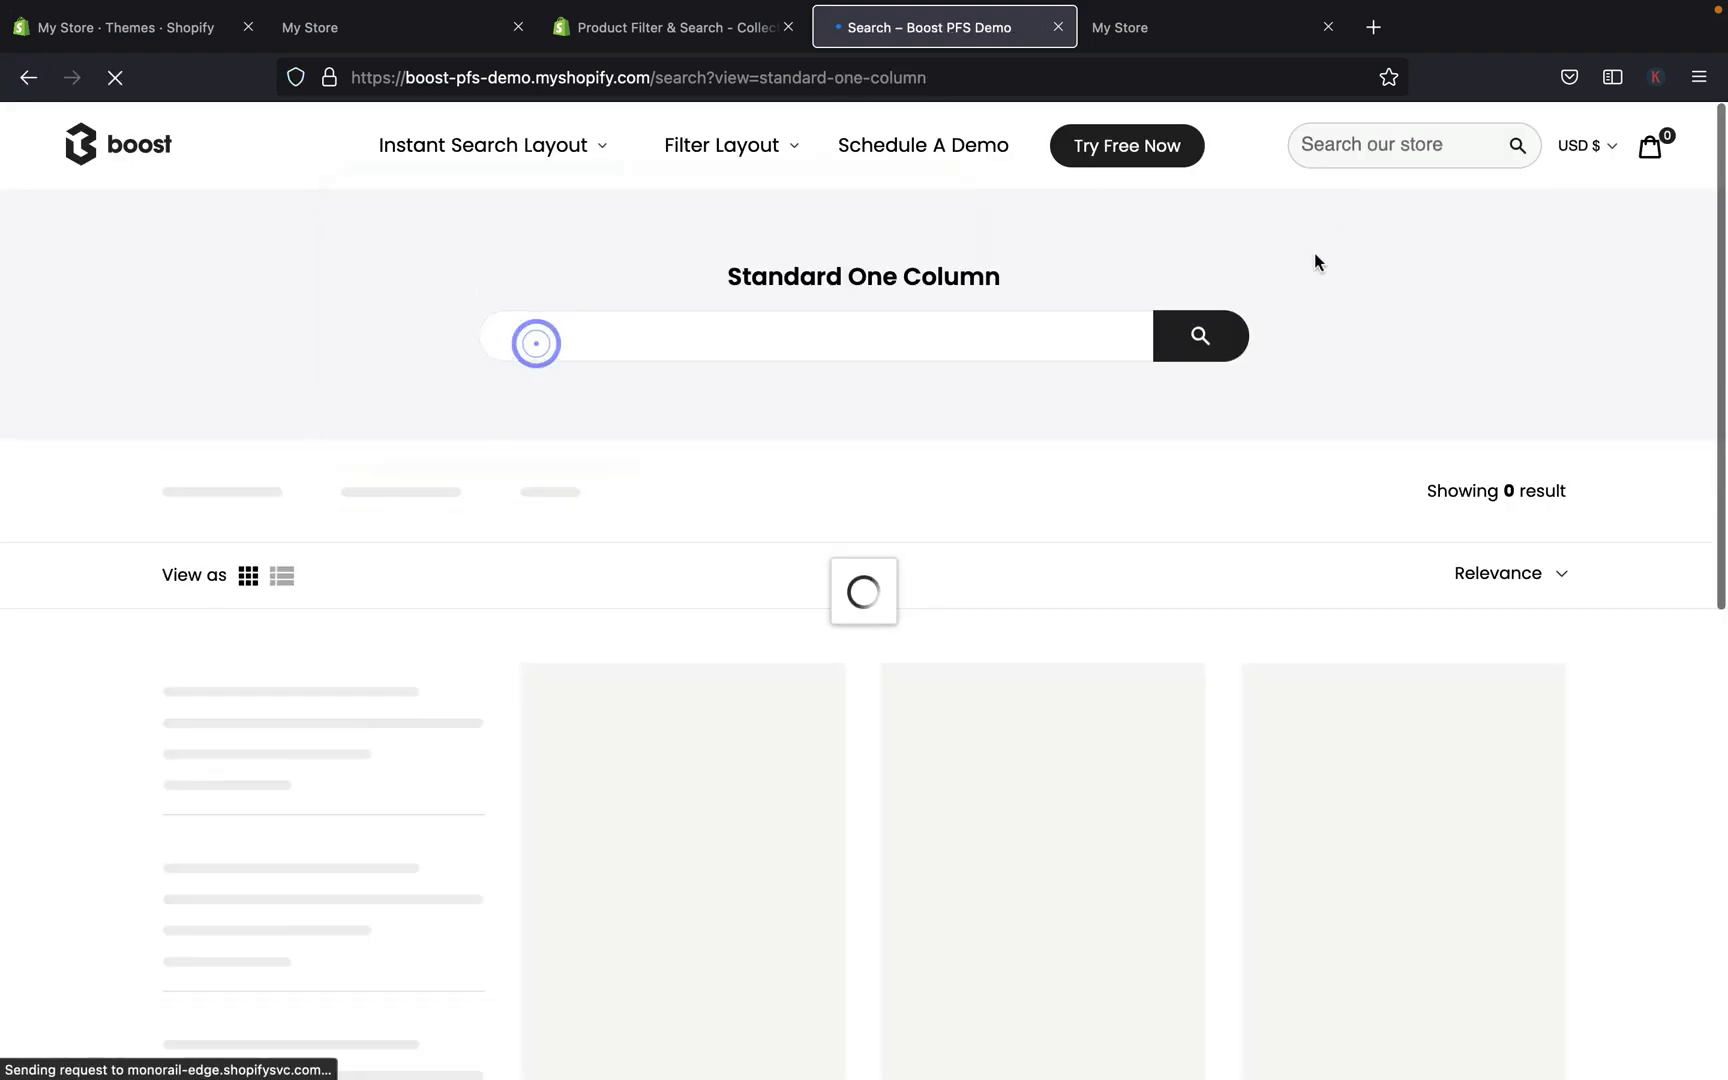
{"action": "left_click", "coordinate": [1368, 146]}
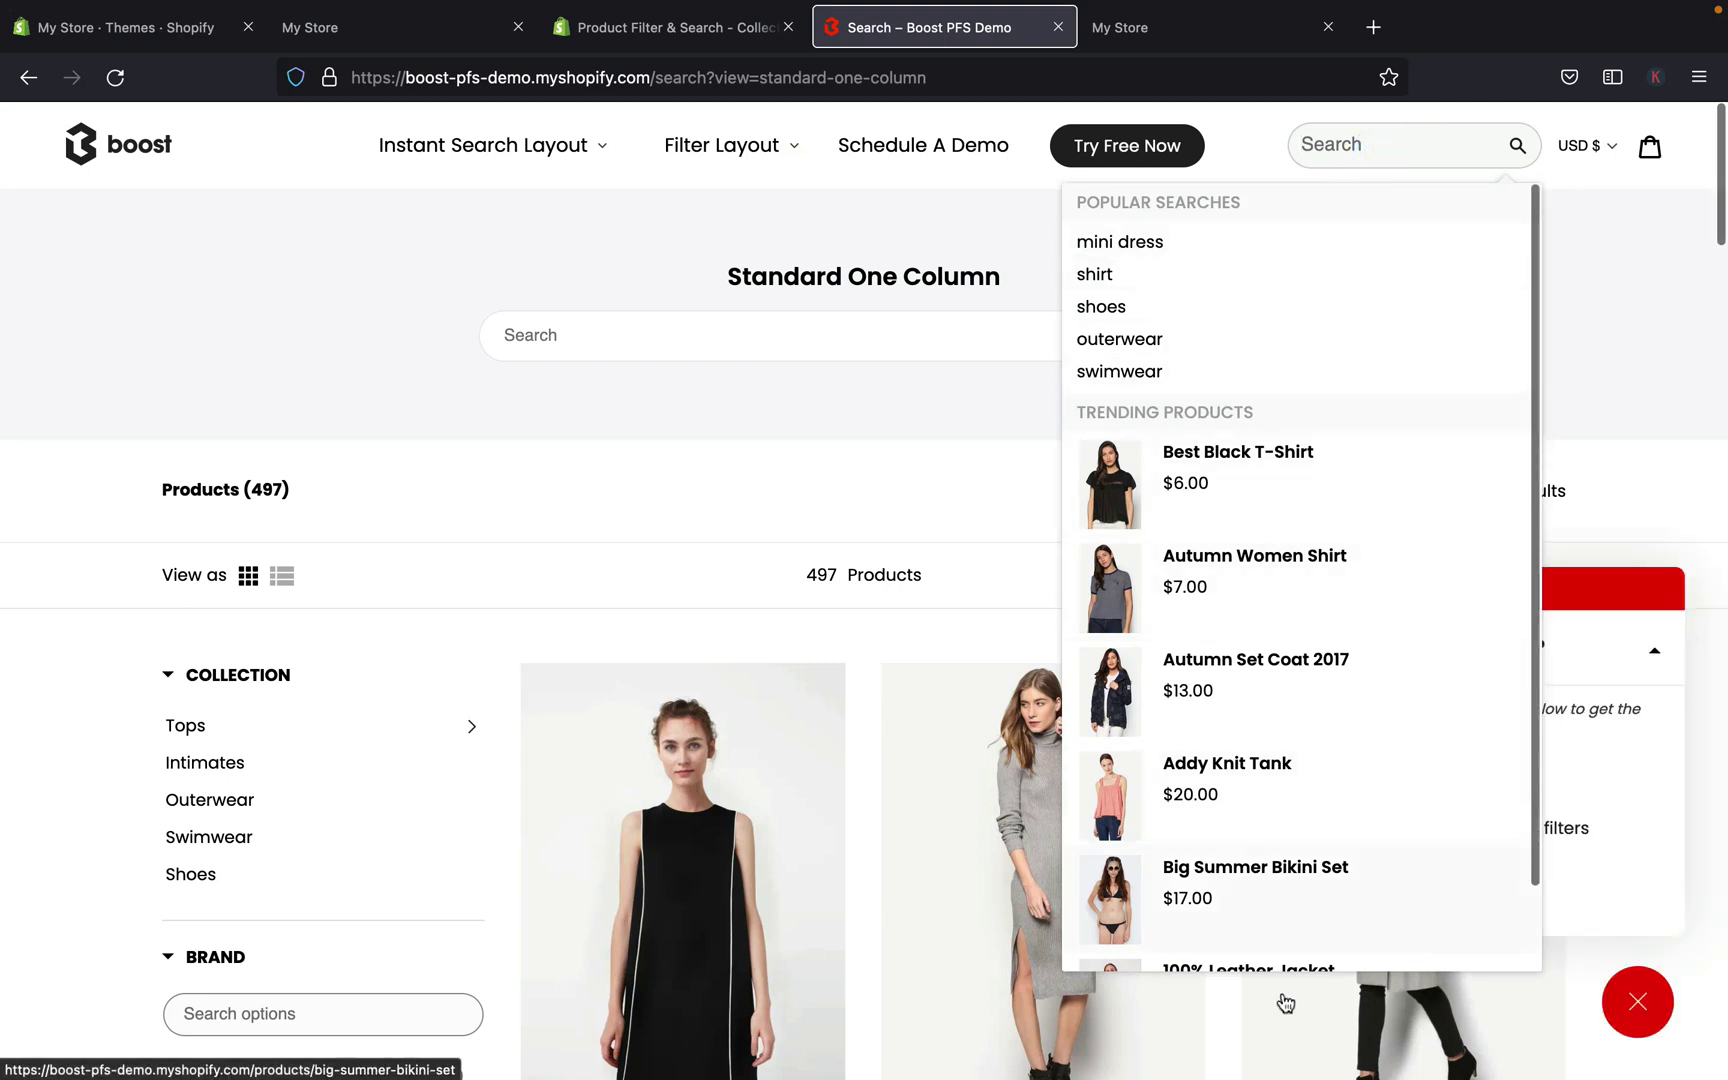
{"action": "scroll", "coordinate": [1238, 590], "scroll_direction": "down", "scroll_amount": 2}
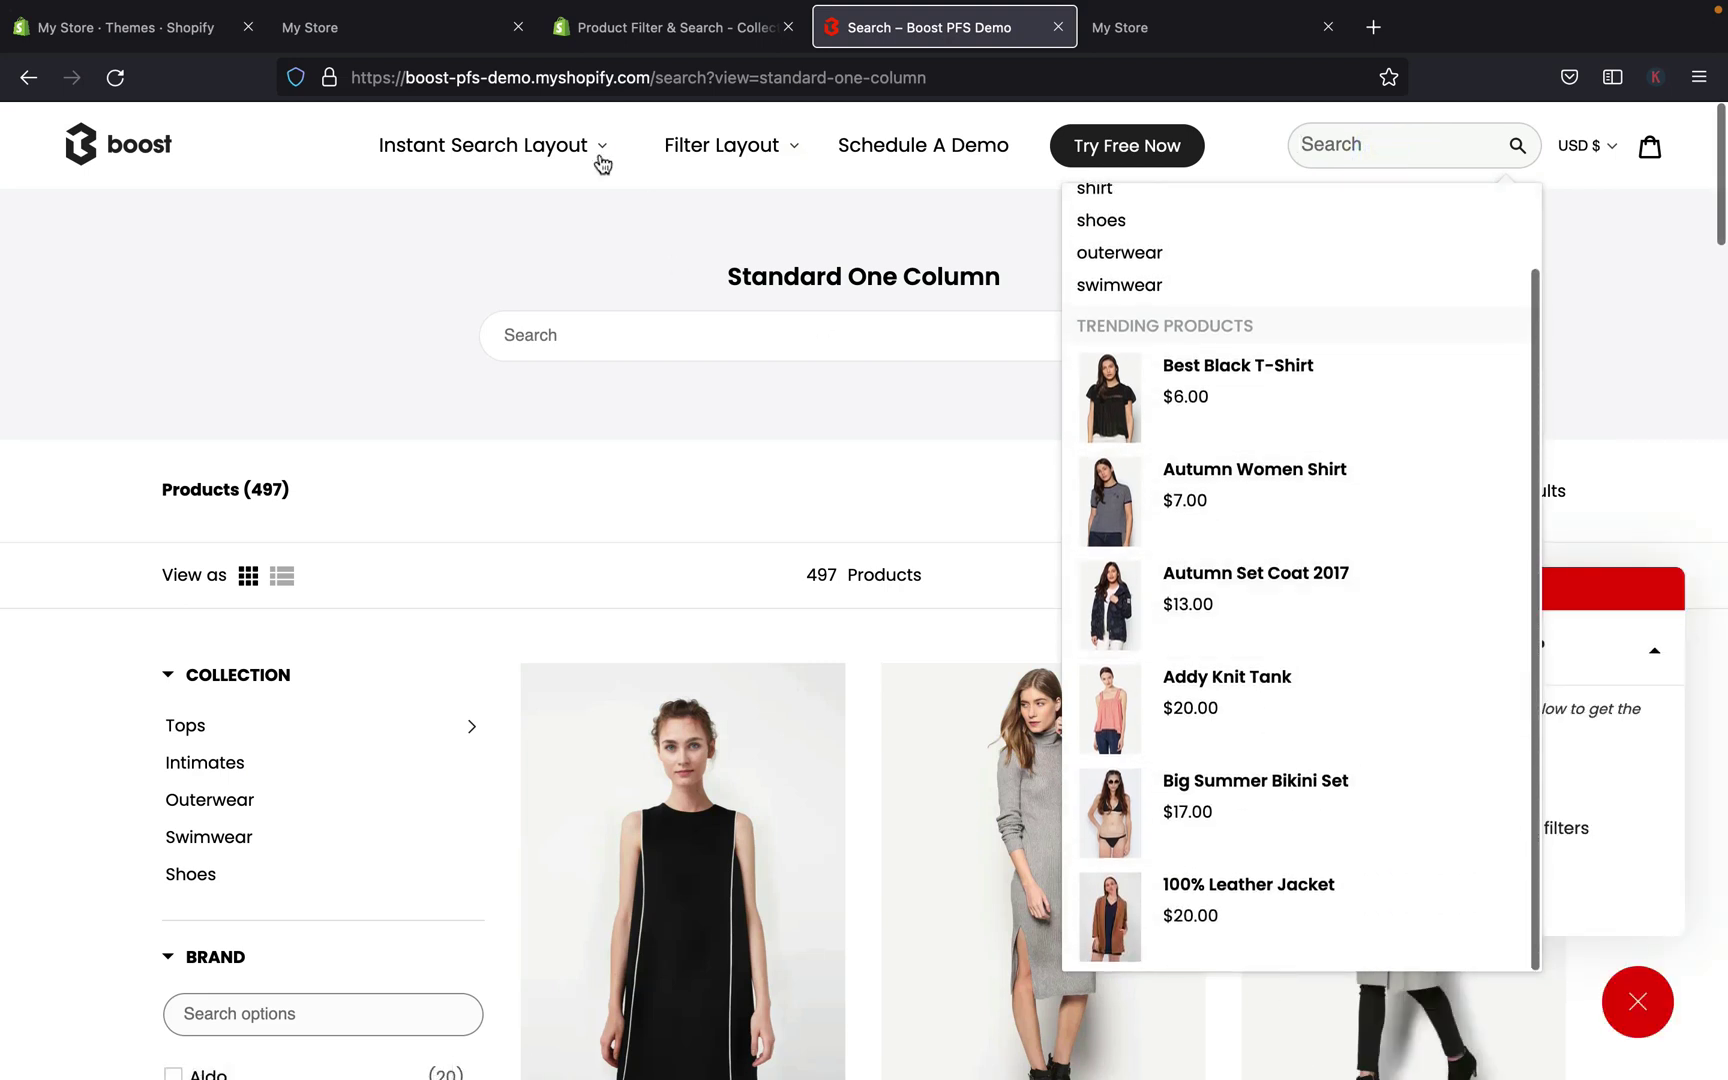
Look over the other instant search layouts, recheck the one-column suggestions, and open the Standard - Two columns layout.
{"action": "left_click", "coordinate": [600, 158]}
{"action": "left_click", "coordinate": [503, 398]}
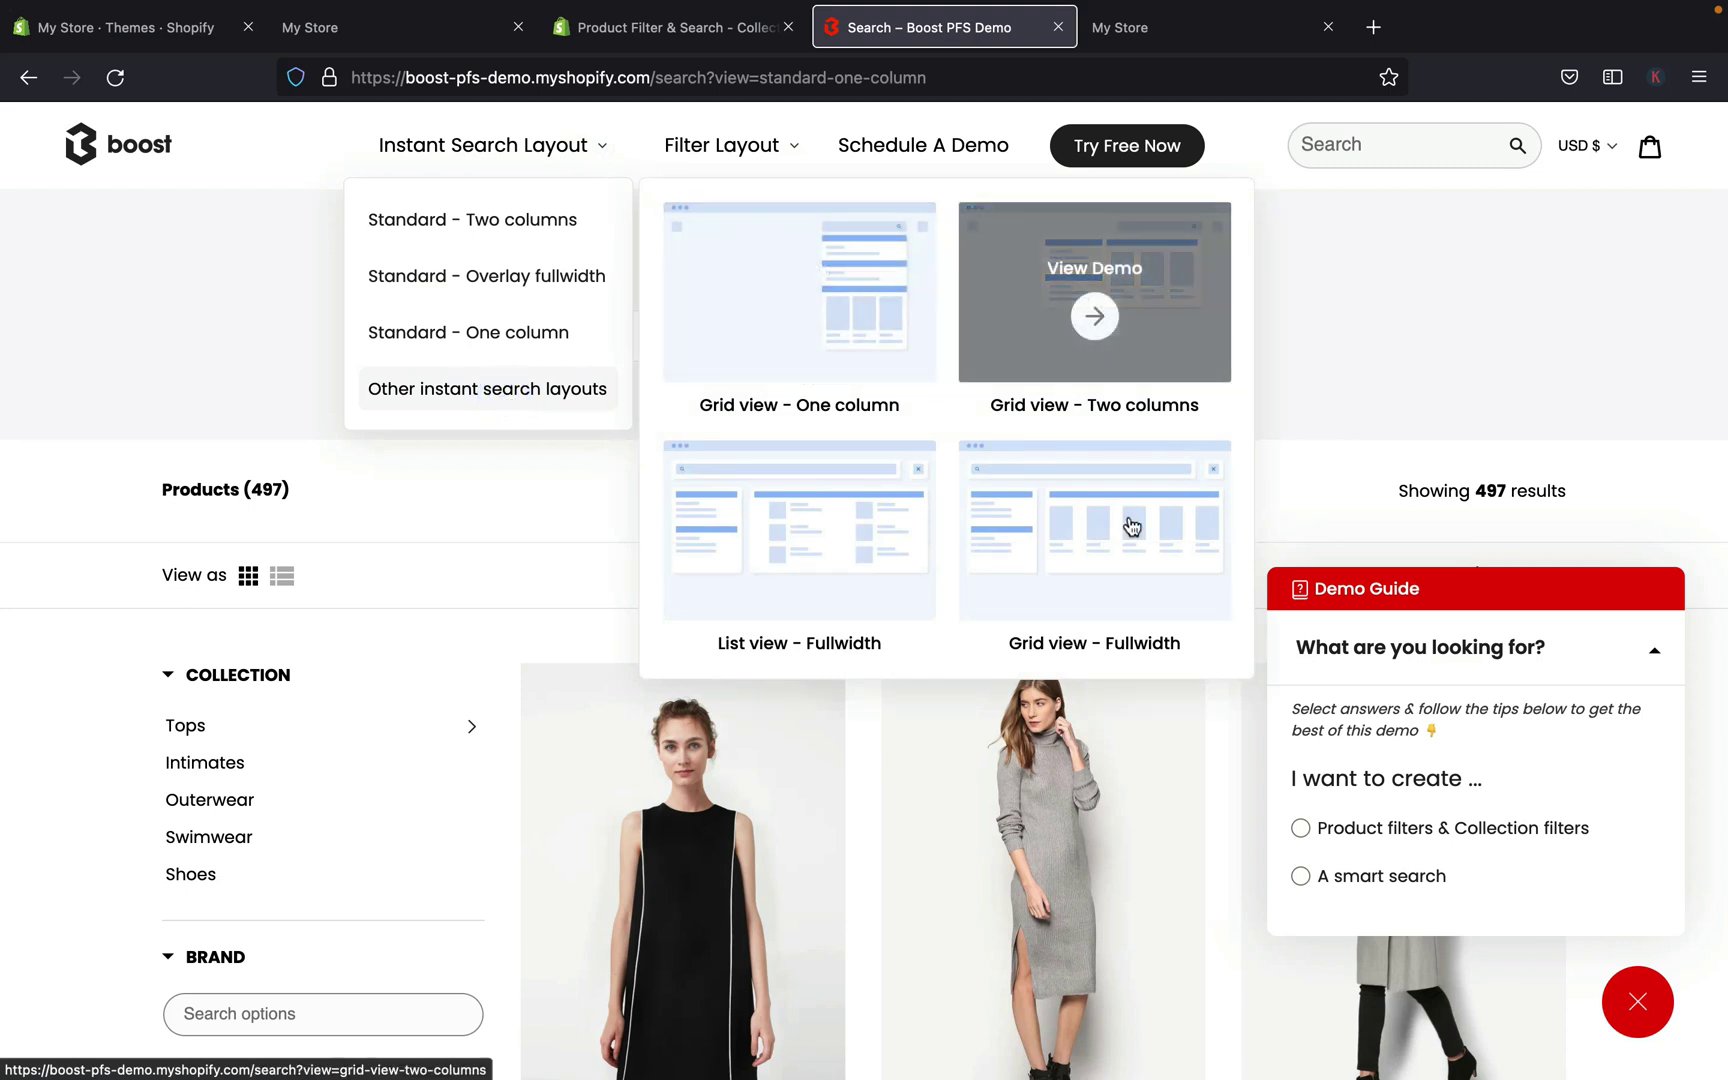
{"action": "left_click", "coordinate": [1467, 351]}
{"action": "left_click", "coordinate": [1362, 143]}
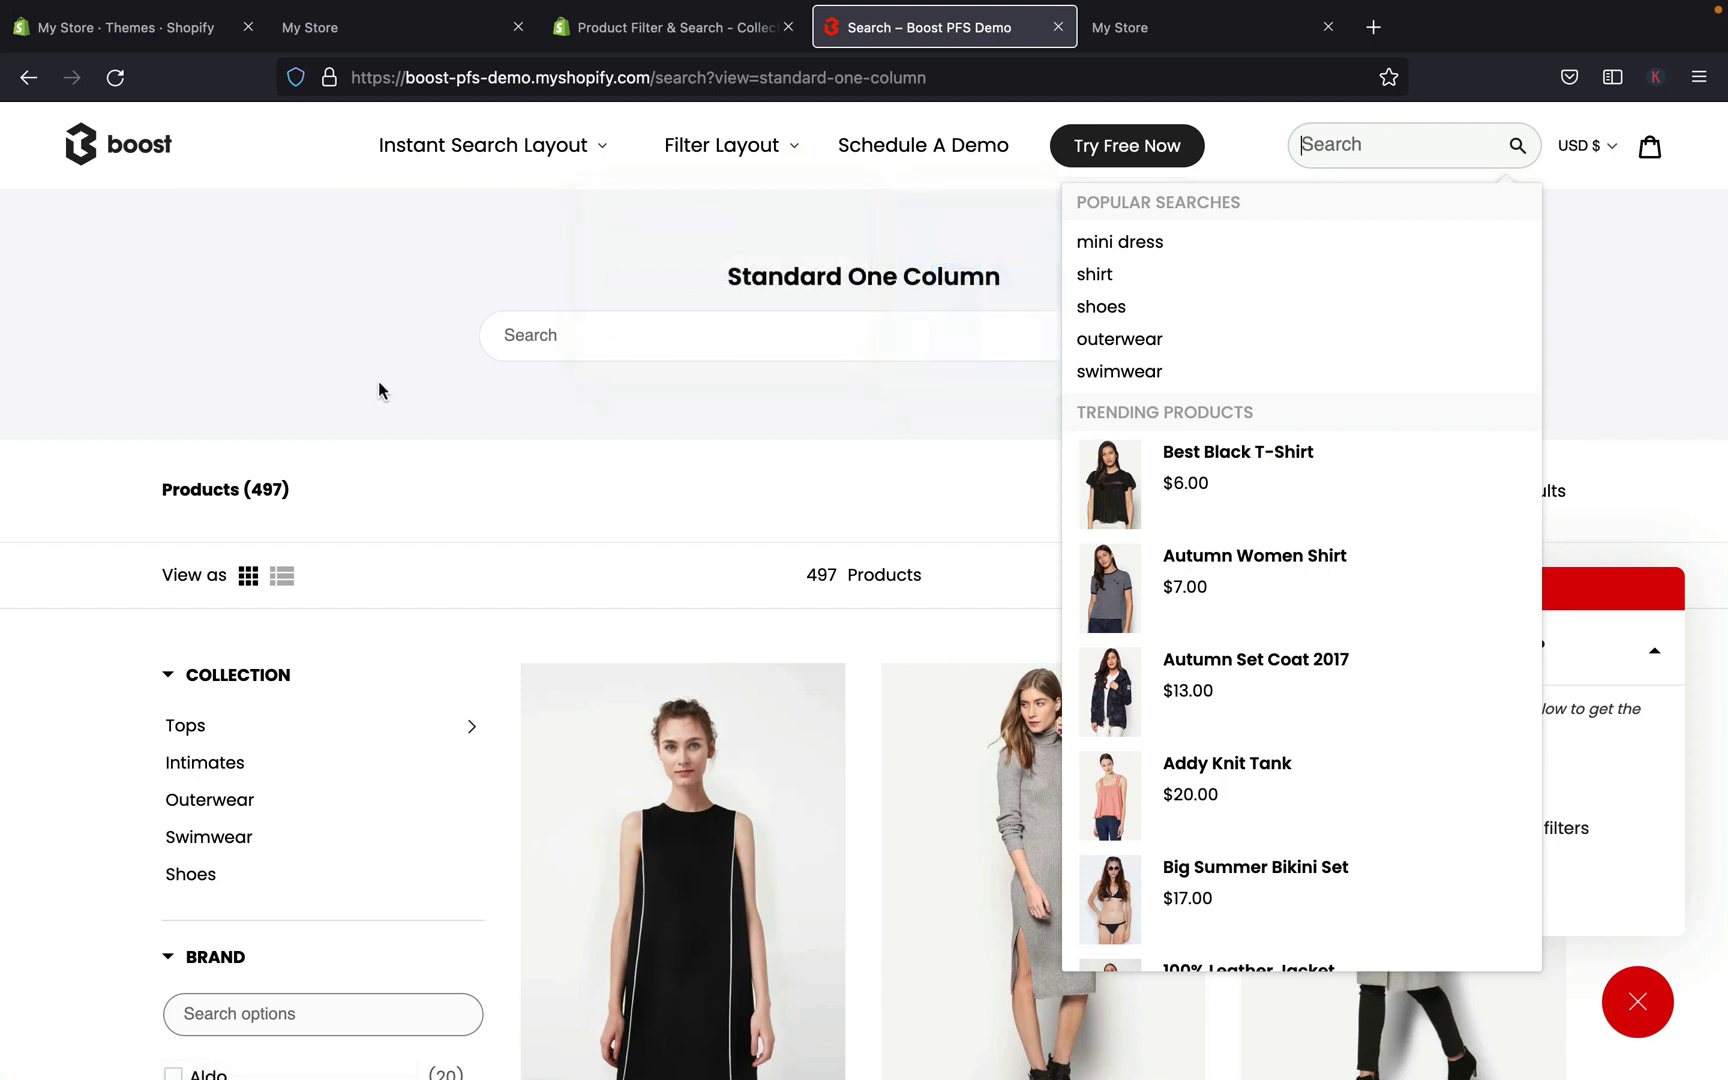
{"action": "mouse_move", "coordinate": [590, 158]}
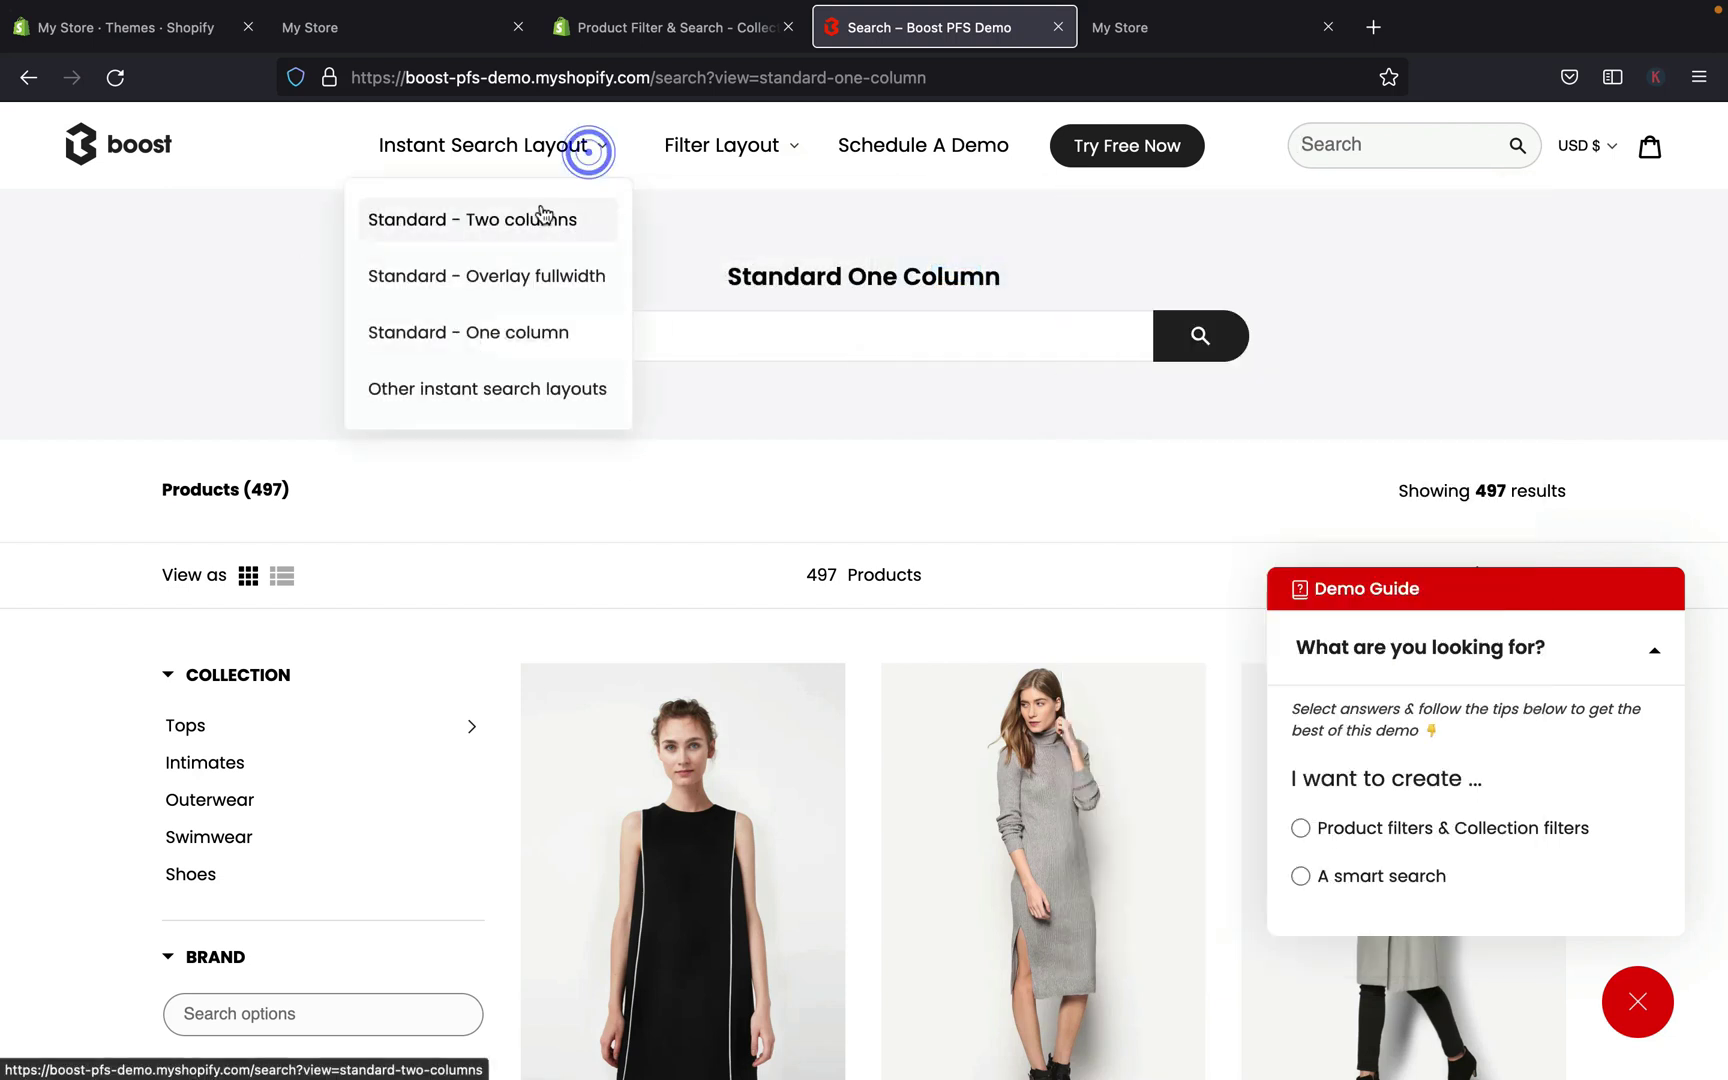
{"action": "left_click", "coordinate": [541, 216]}
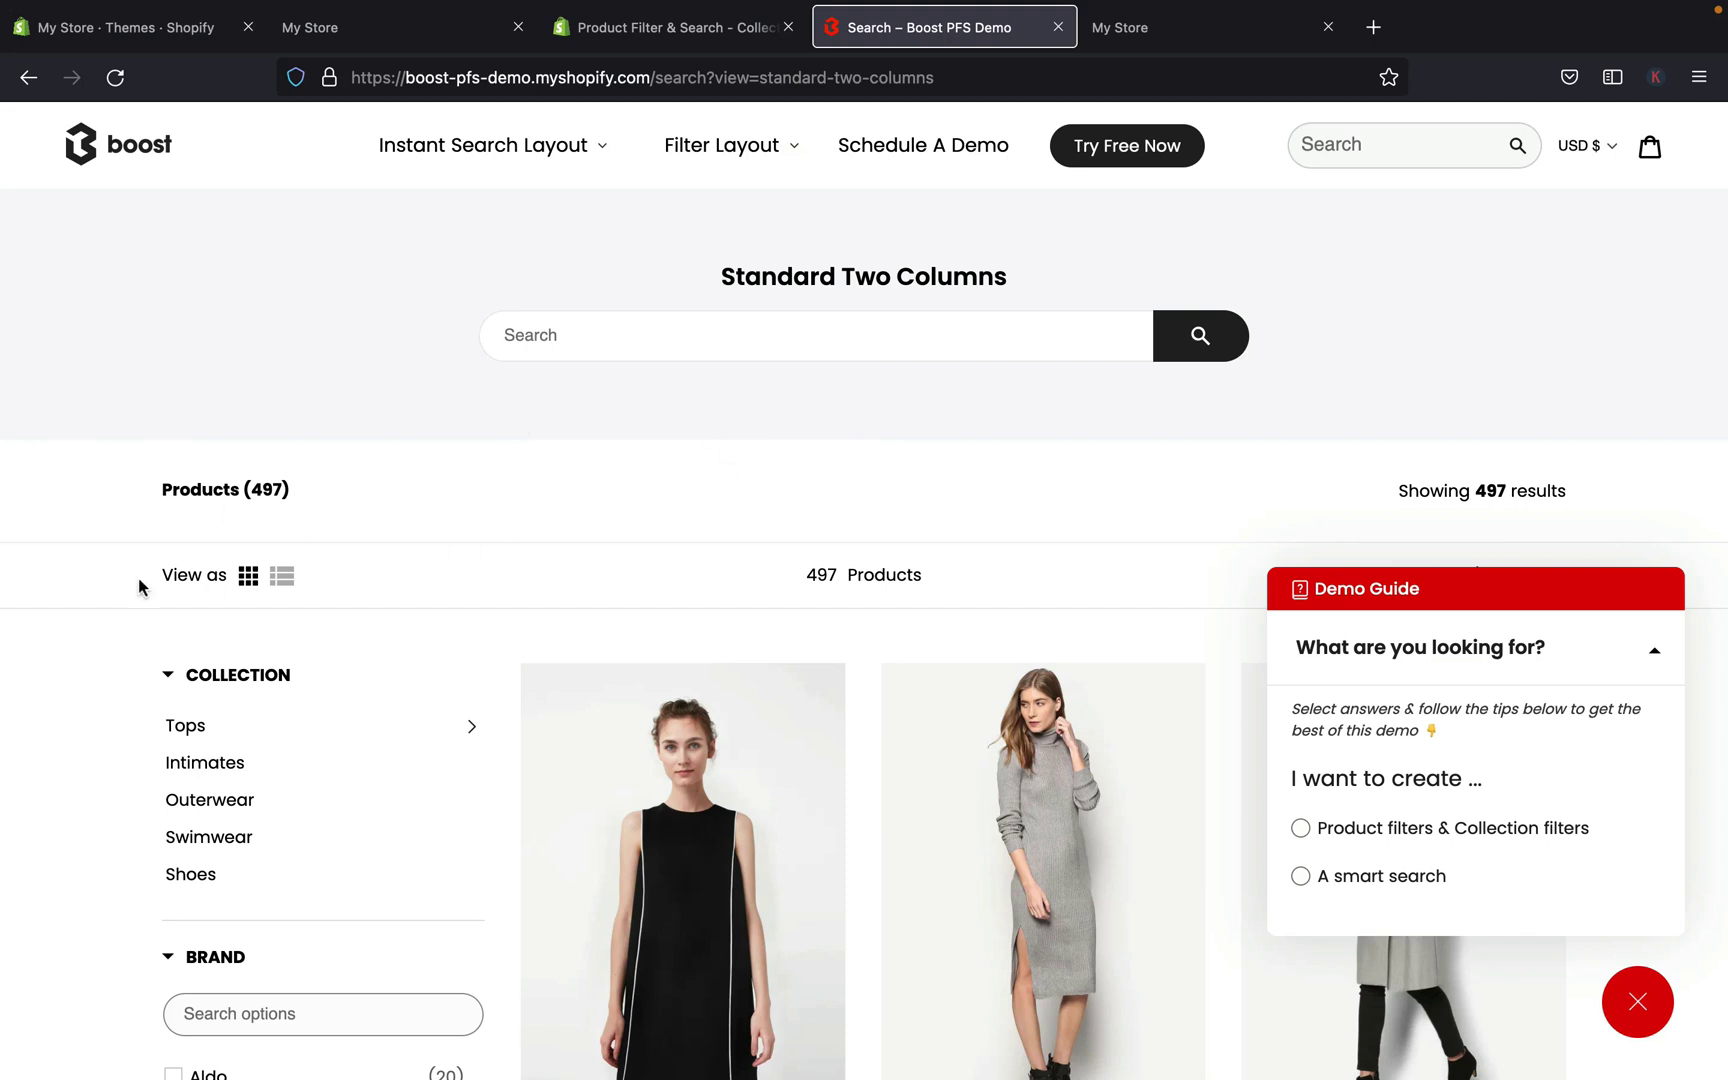
Switch to the Shopify admin's Themes page and review the current theme and the theme library.
{"action": "left_click", "coordinate": [150, 27]}
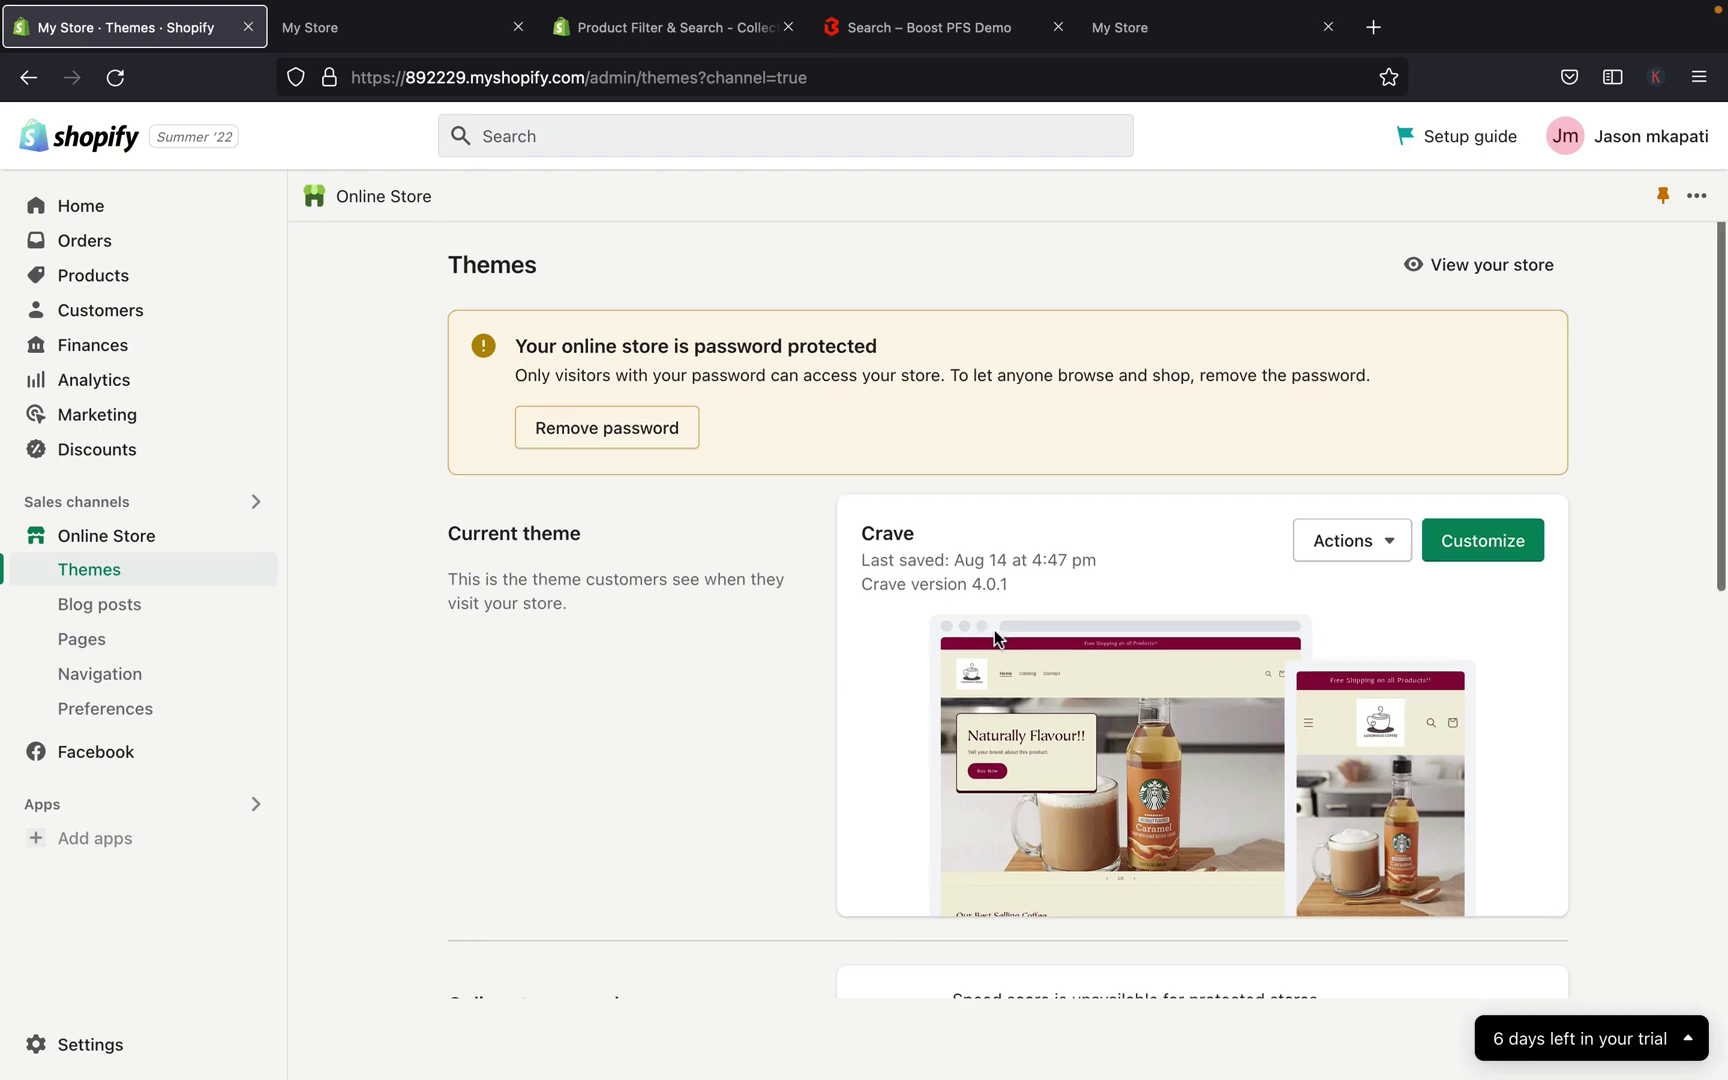
{"action": "scroll", "coordinate": [995, 638], "scroll_direction": "down", "scroll_amount": 5}
{"action": "scroll", "coordinate": [994, 638], "scroll_direction": "down", "scroll_amount": 8}
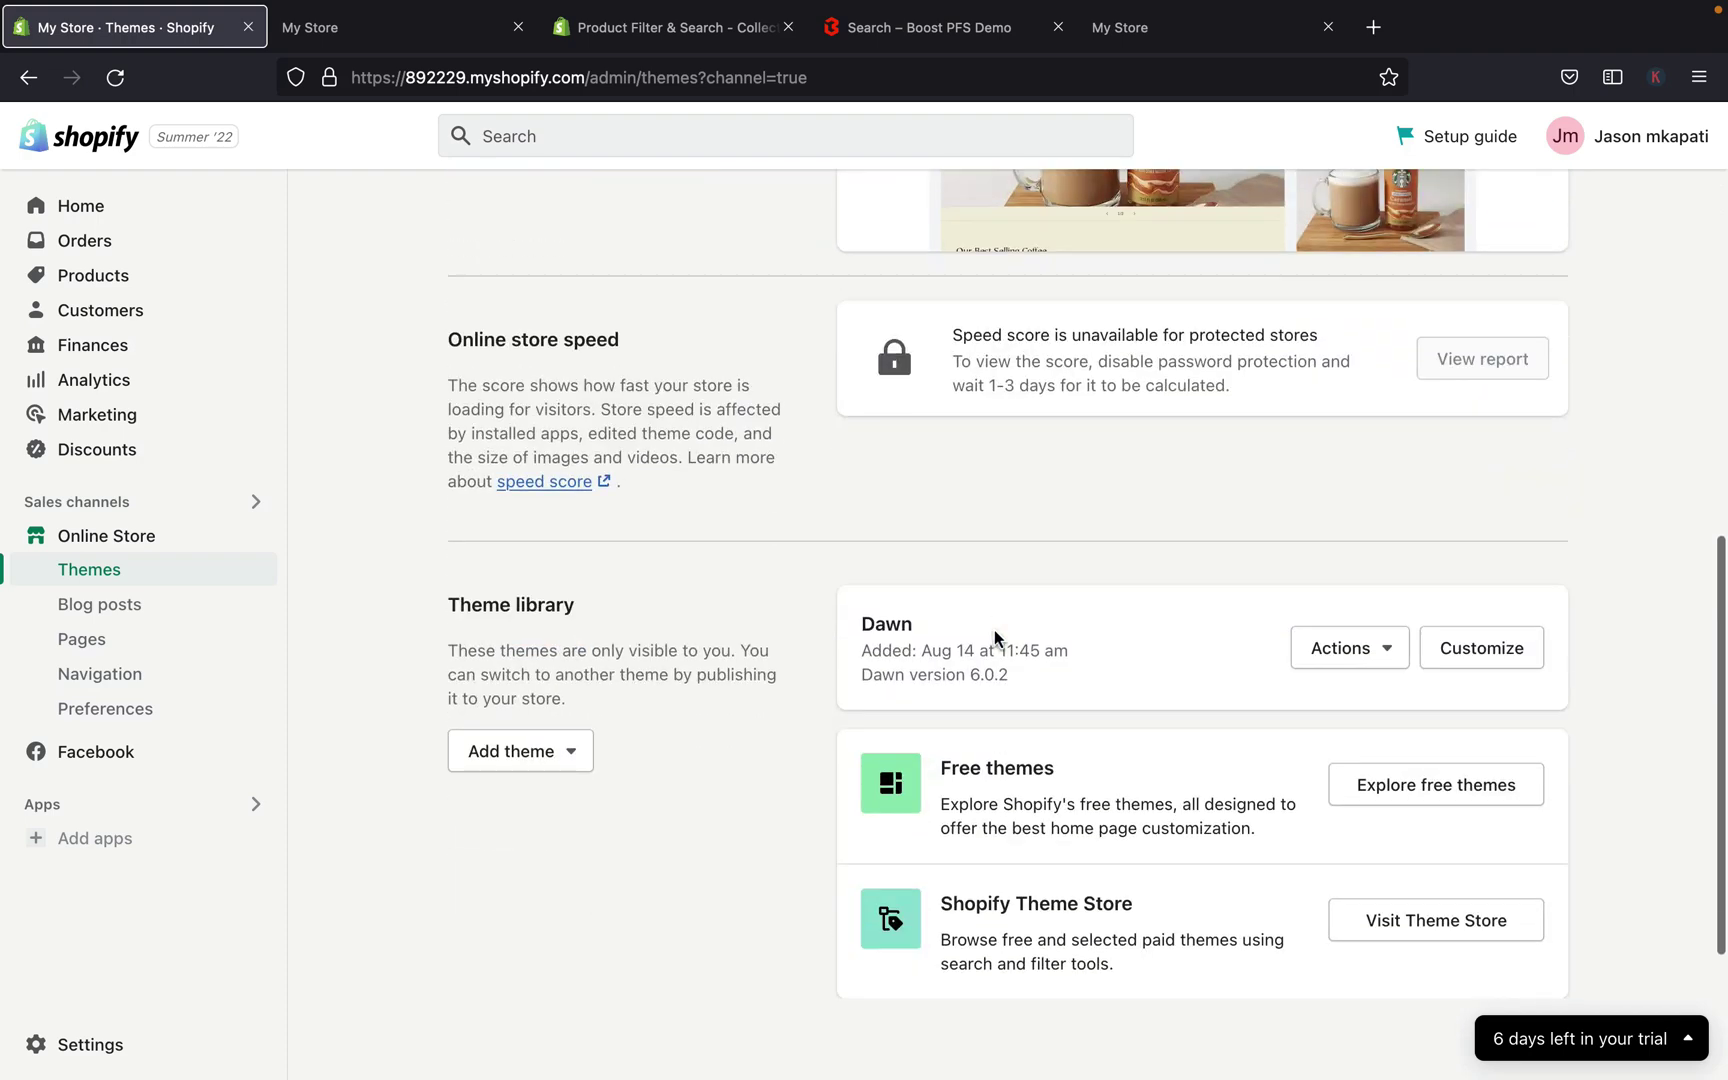
{"action": "scroll", "coordinate": [994, 638], "scroll_direction": "up", "scroll_amount": 13}
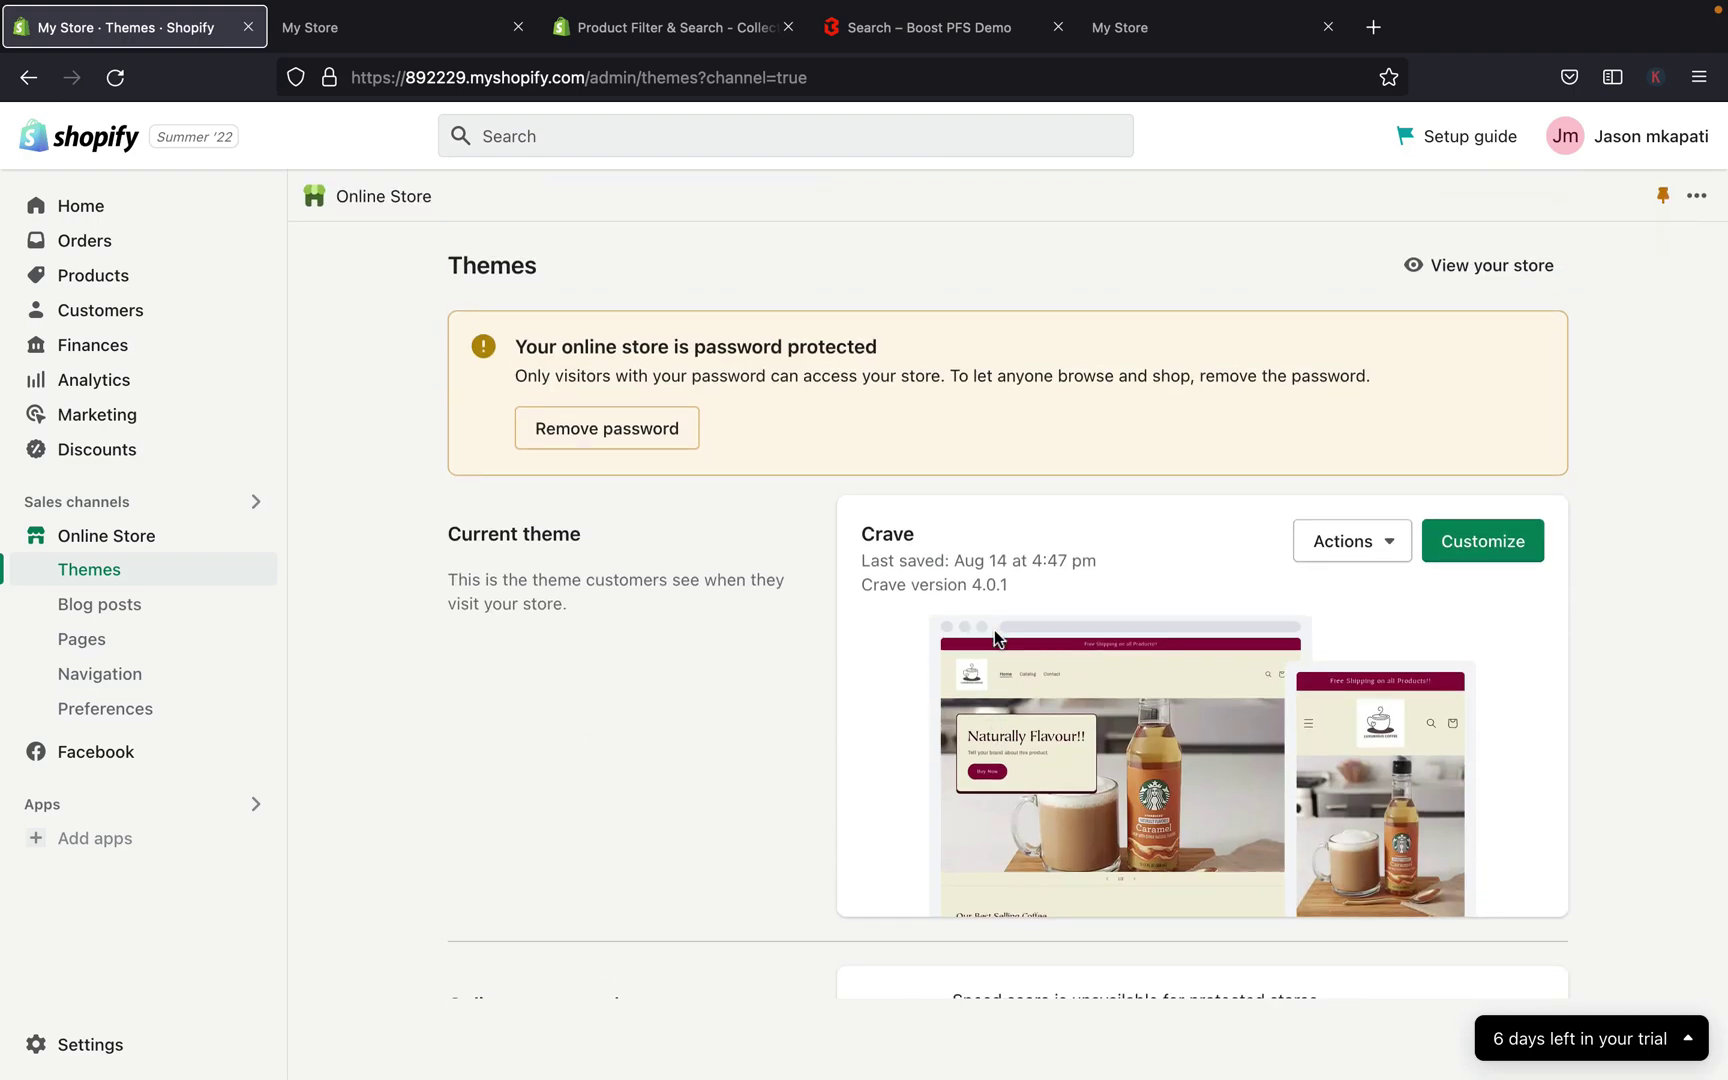
{"action": "scroll", "coordinate": [994, 640], "scroll_direction": "down", "scroll_amount": 8}
{"action": "scroll", "coordinate": [991, 636], "scroll_direction": "up", "scroll_amount": 8}
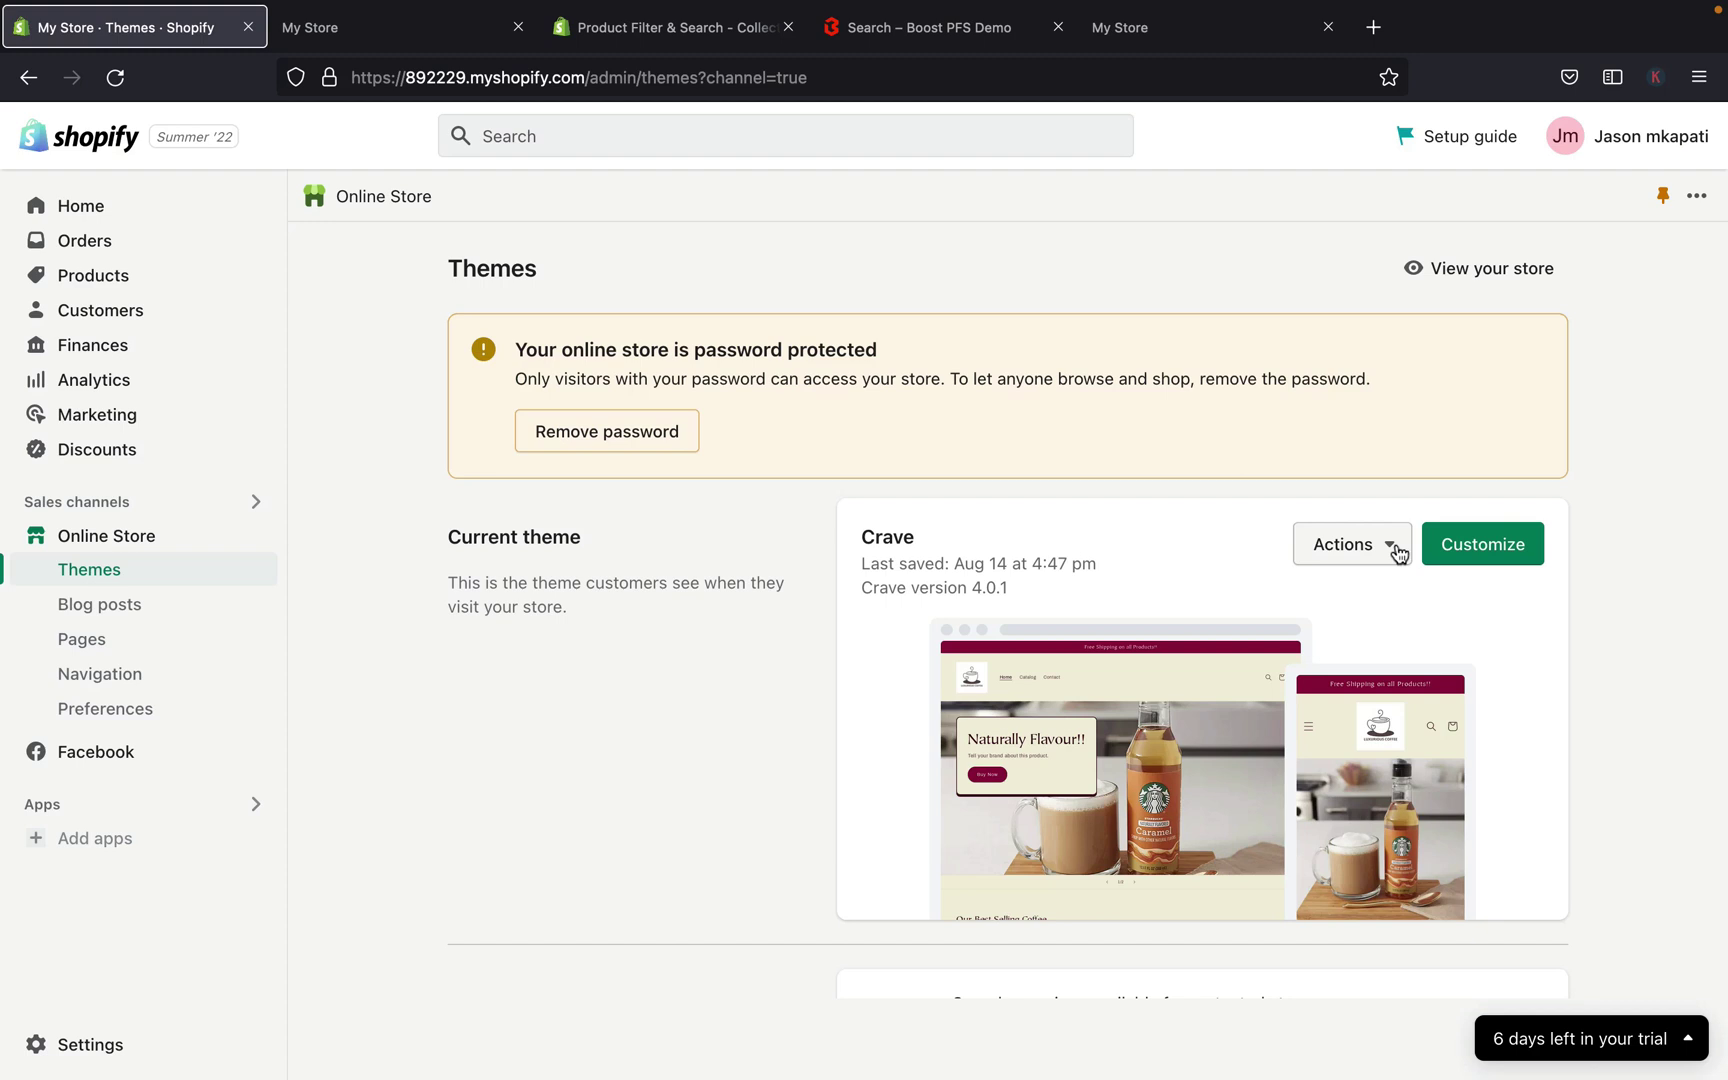
Duplicate the current Crave theme and check for its copy in the theme library.
{"action": "left_click", "coordinate": [1396, 550]}
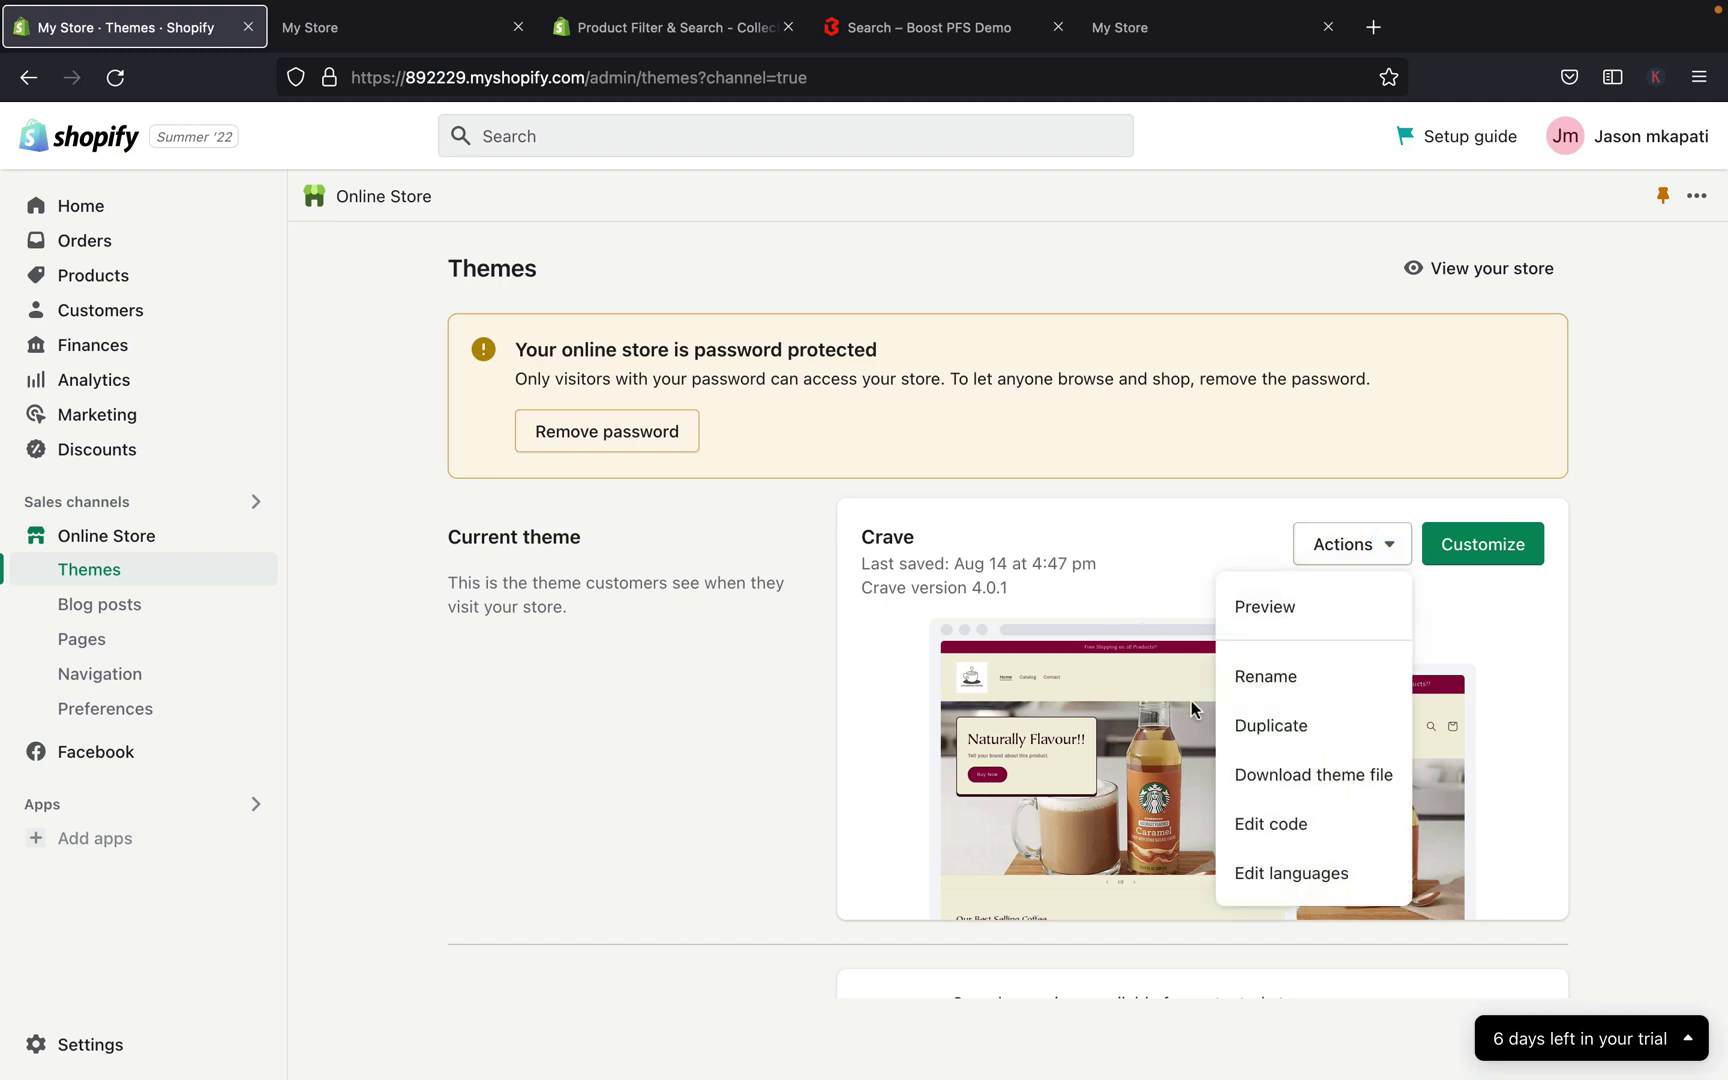
{"action": "left_click", "coordinate": [1276, 728]}
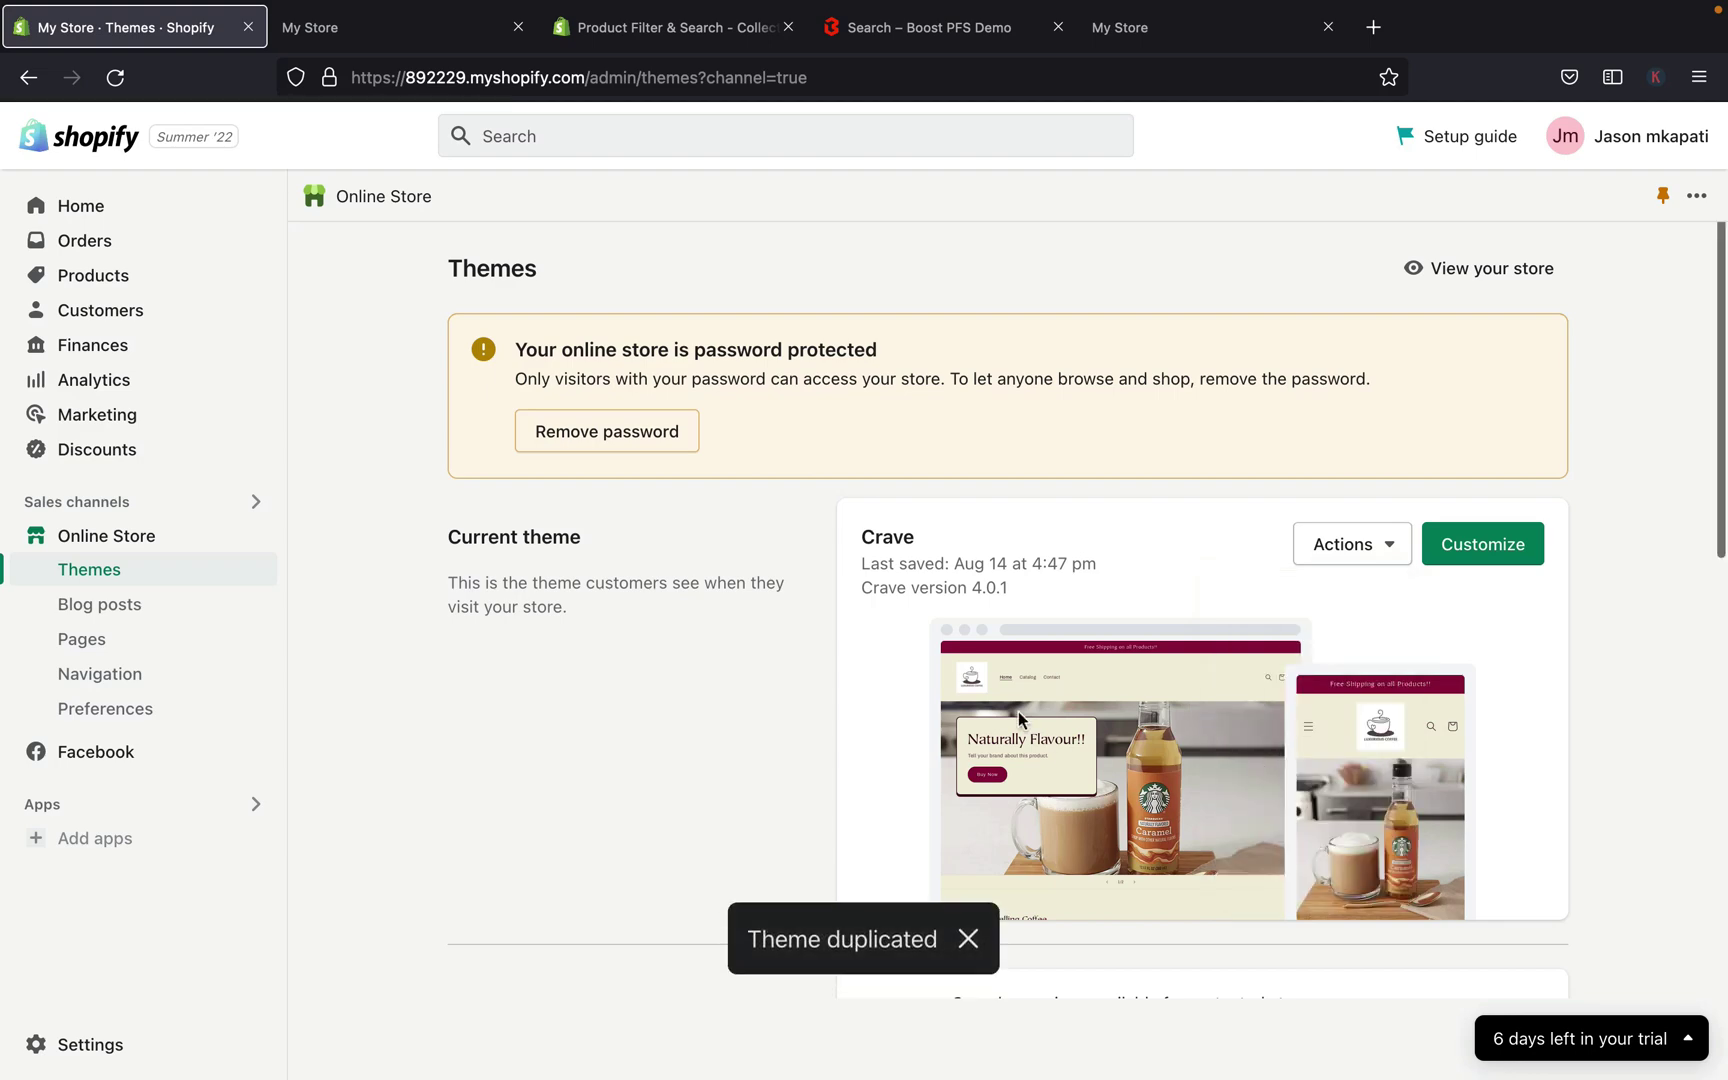
{"action": "scroll", "coordinate": [1018, 711], "scroll_direction": "down", "scroll_amount": 5}
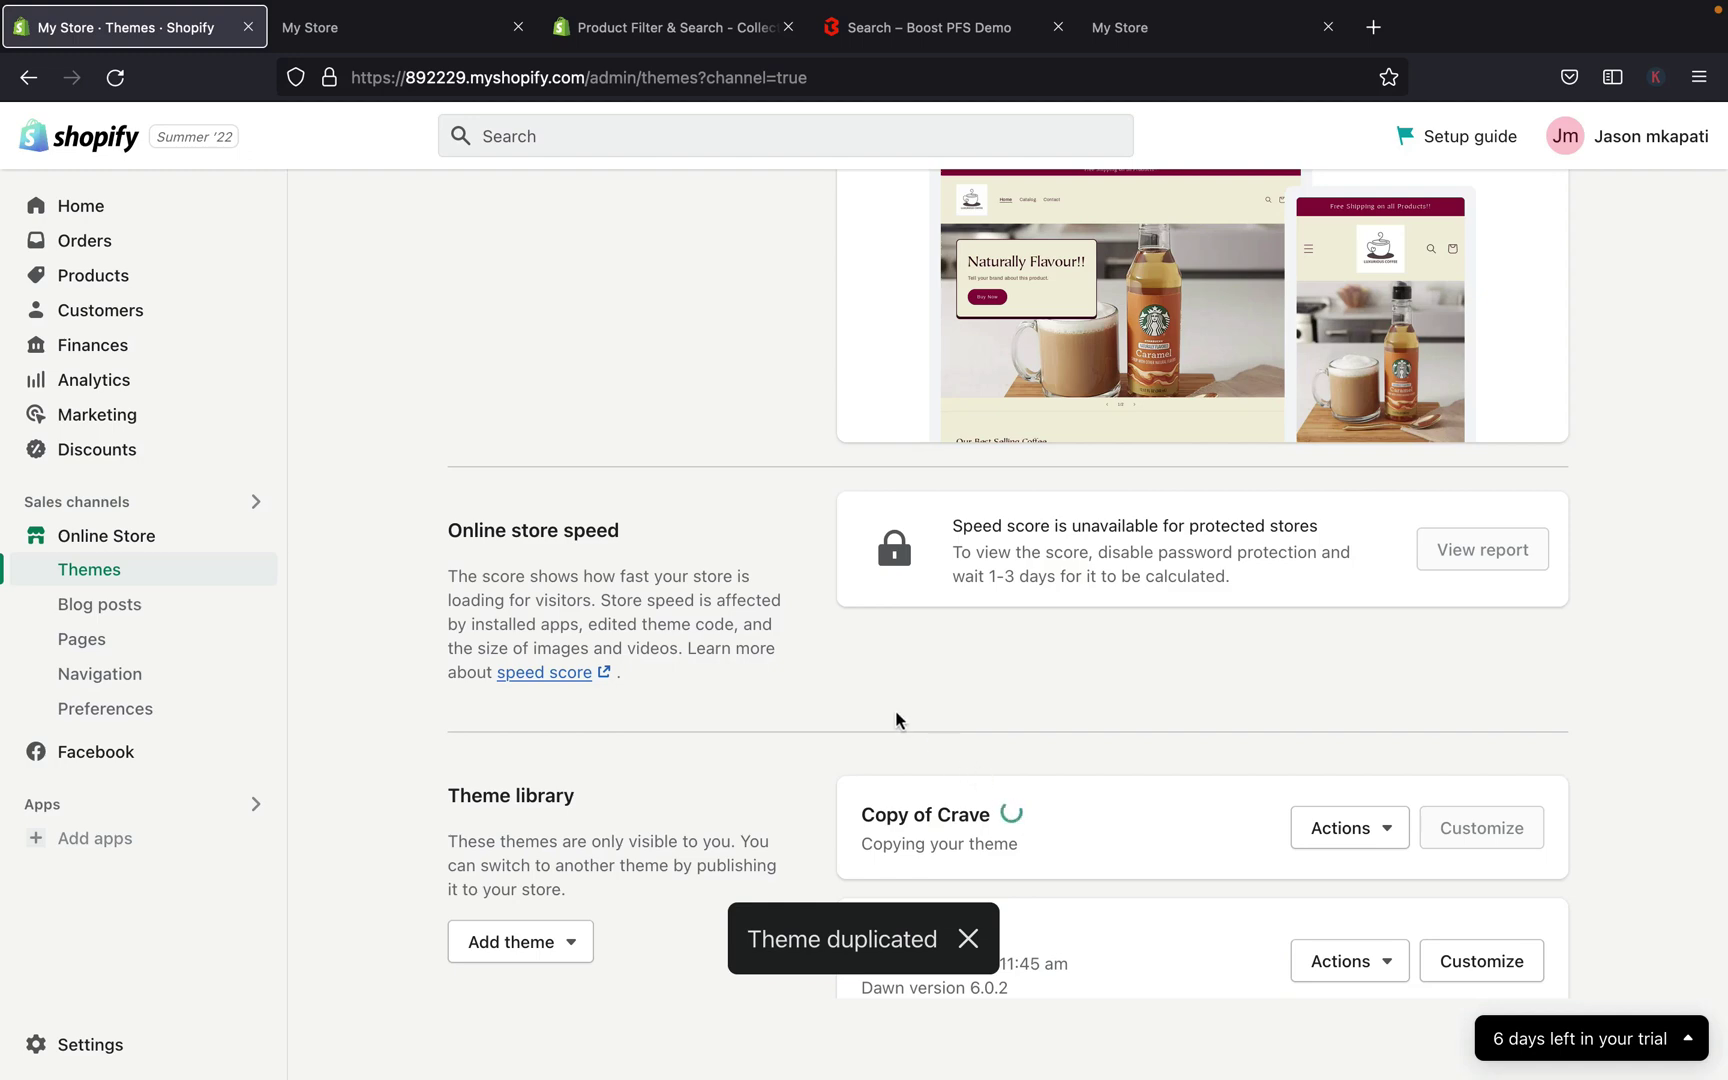
{"action": "scroll", "coordinate": [878, 576], "scroll_direction": "up", "scroll_amount": 2}
{"action": "scroll", "coordinate": [1019, 446], "scroll_direction": "down", "scroll_amount": 5}
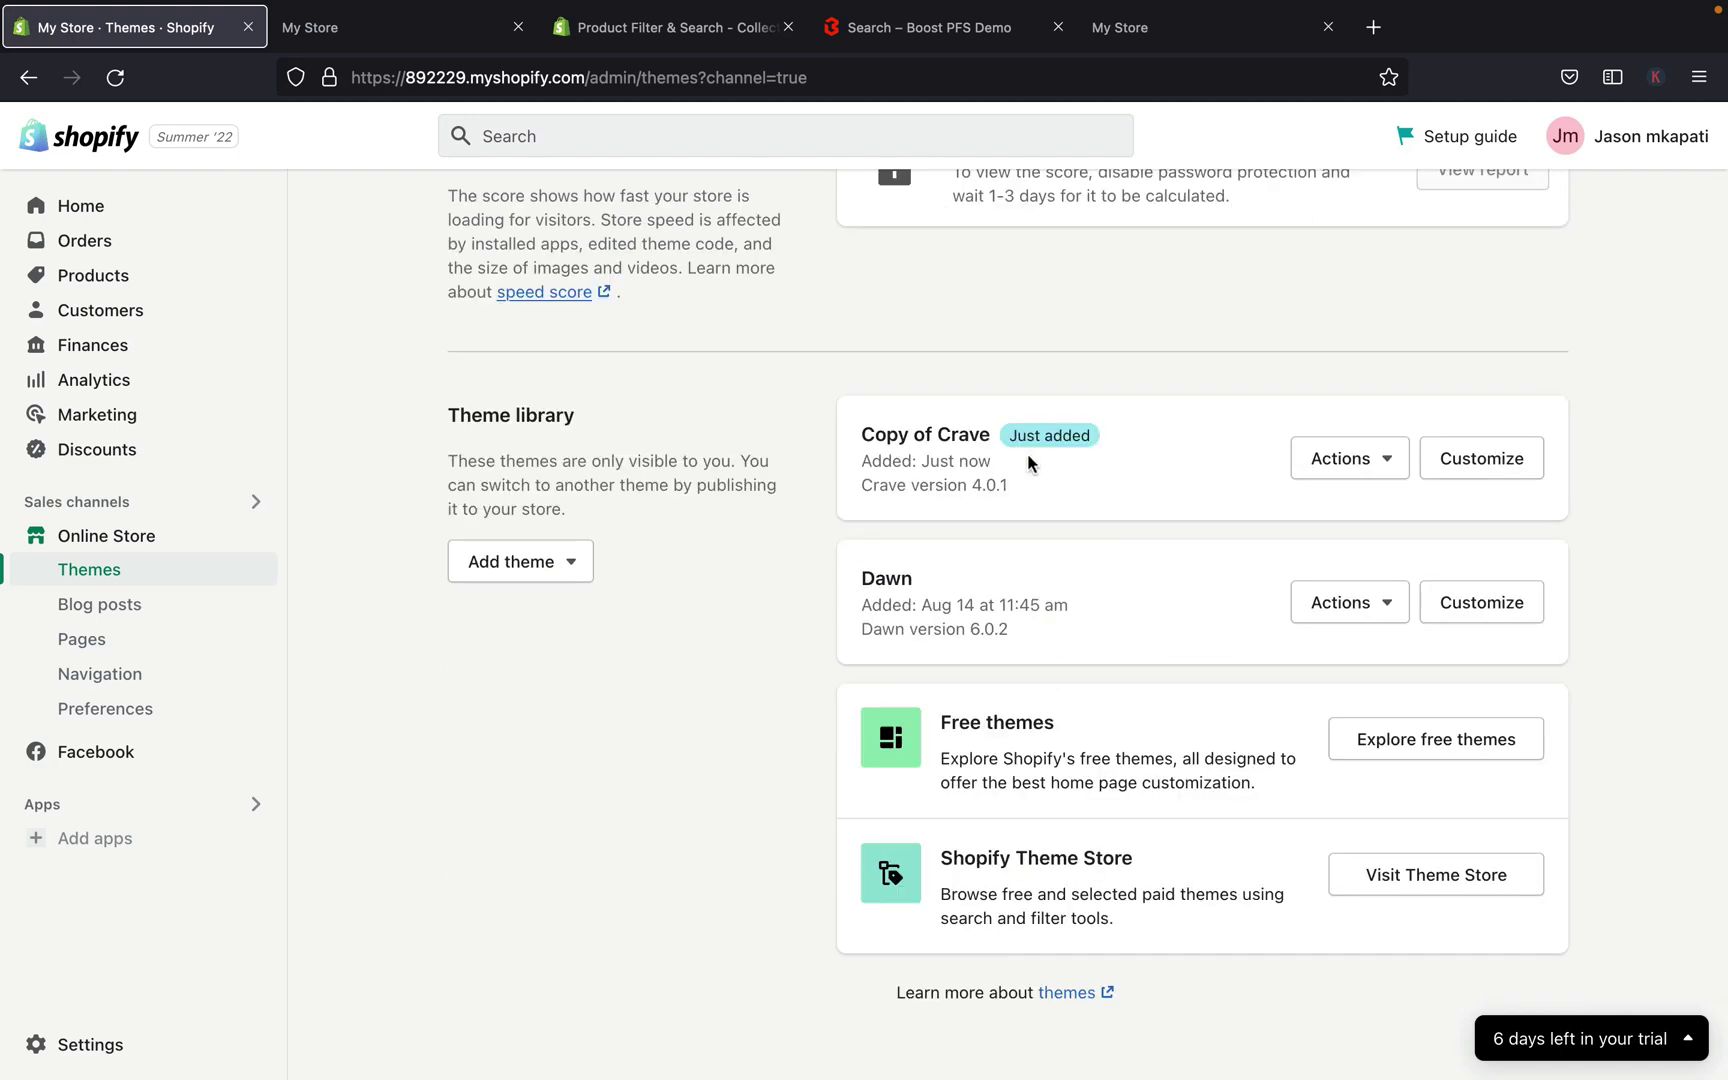
{"action": "scroll", "coordinate": [1027, 454], "scroll_direction": "up", "scroll_amount": 10}
Add the Product Filter & Search app from its Shopify App Store page and install it on My Store.
{"action": "left_click", "coordinate": [686, 28]}
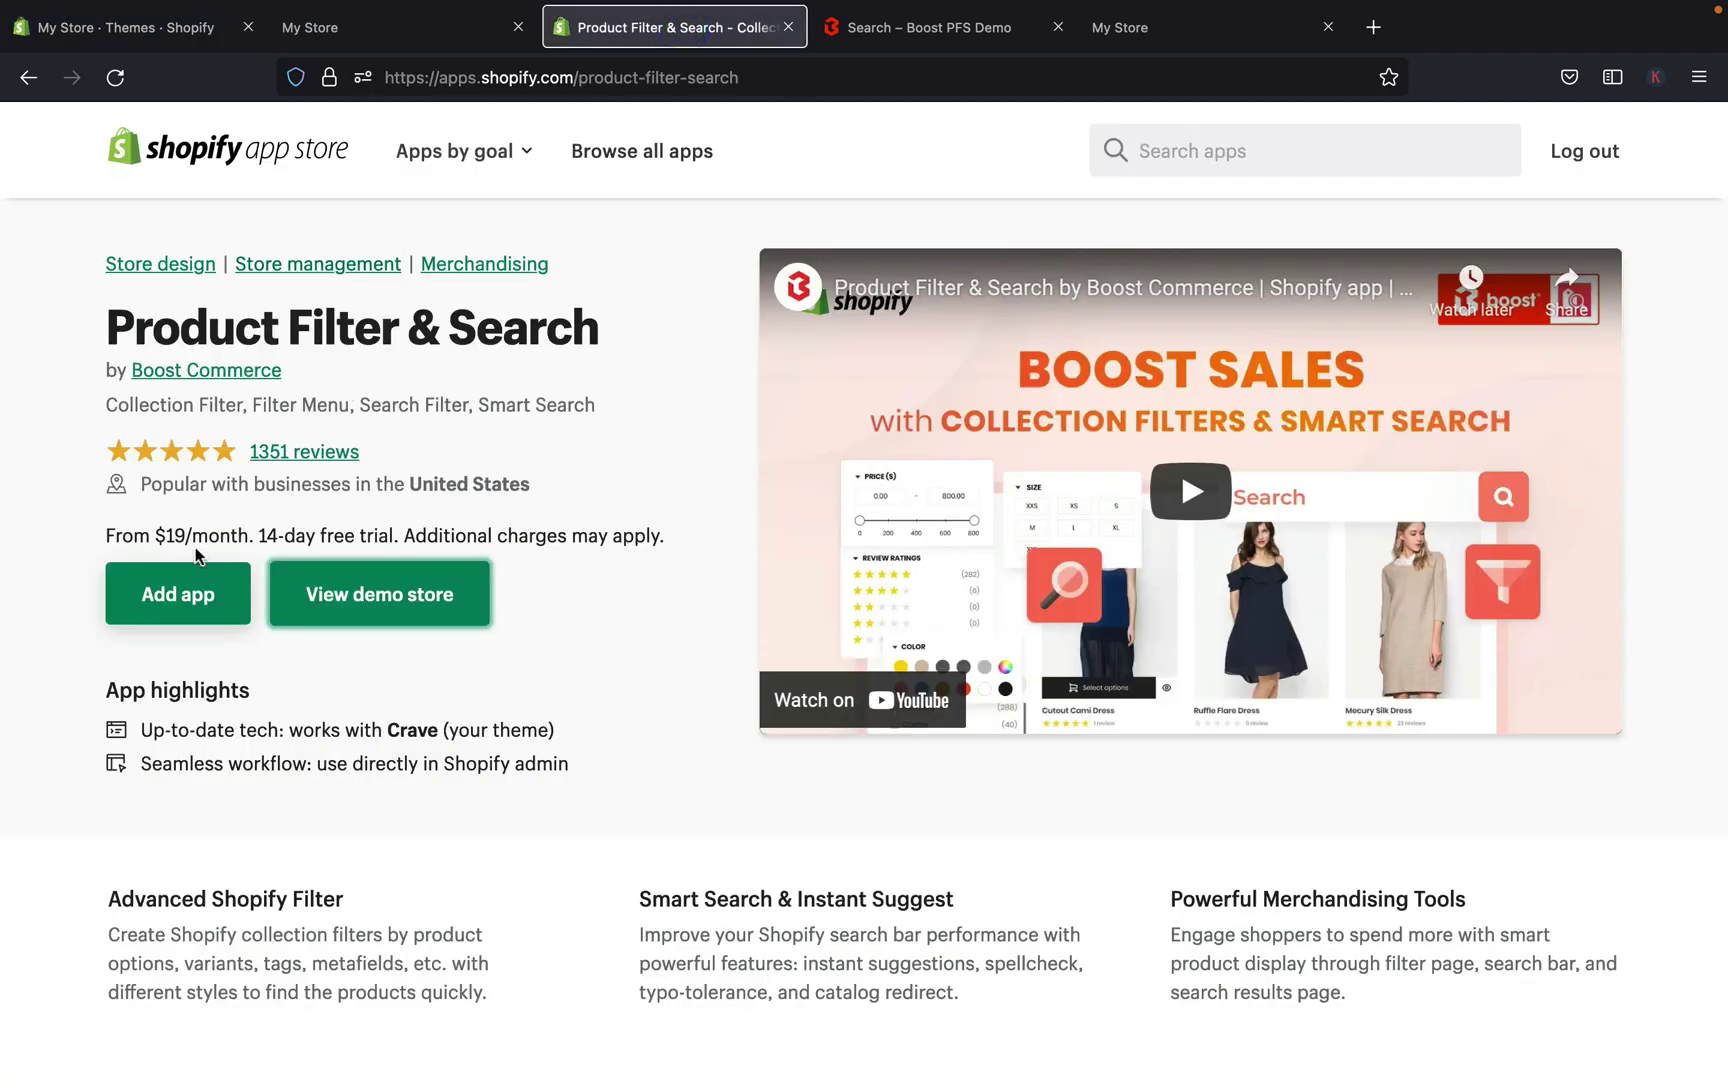
{"action": "left_click", "coordinate": [202, 600]}
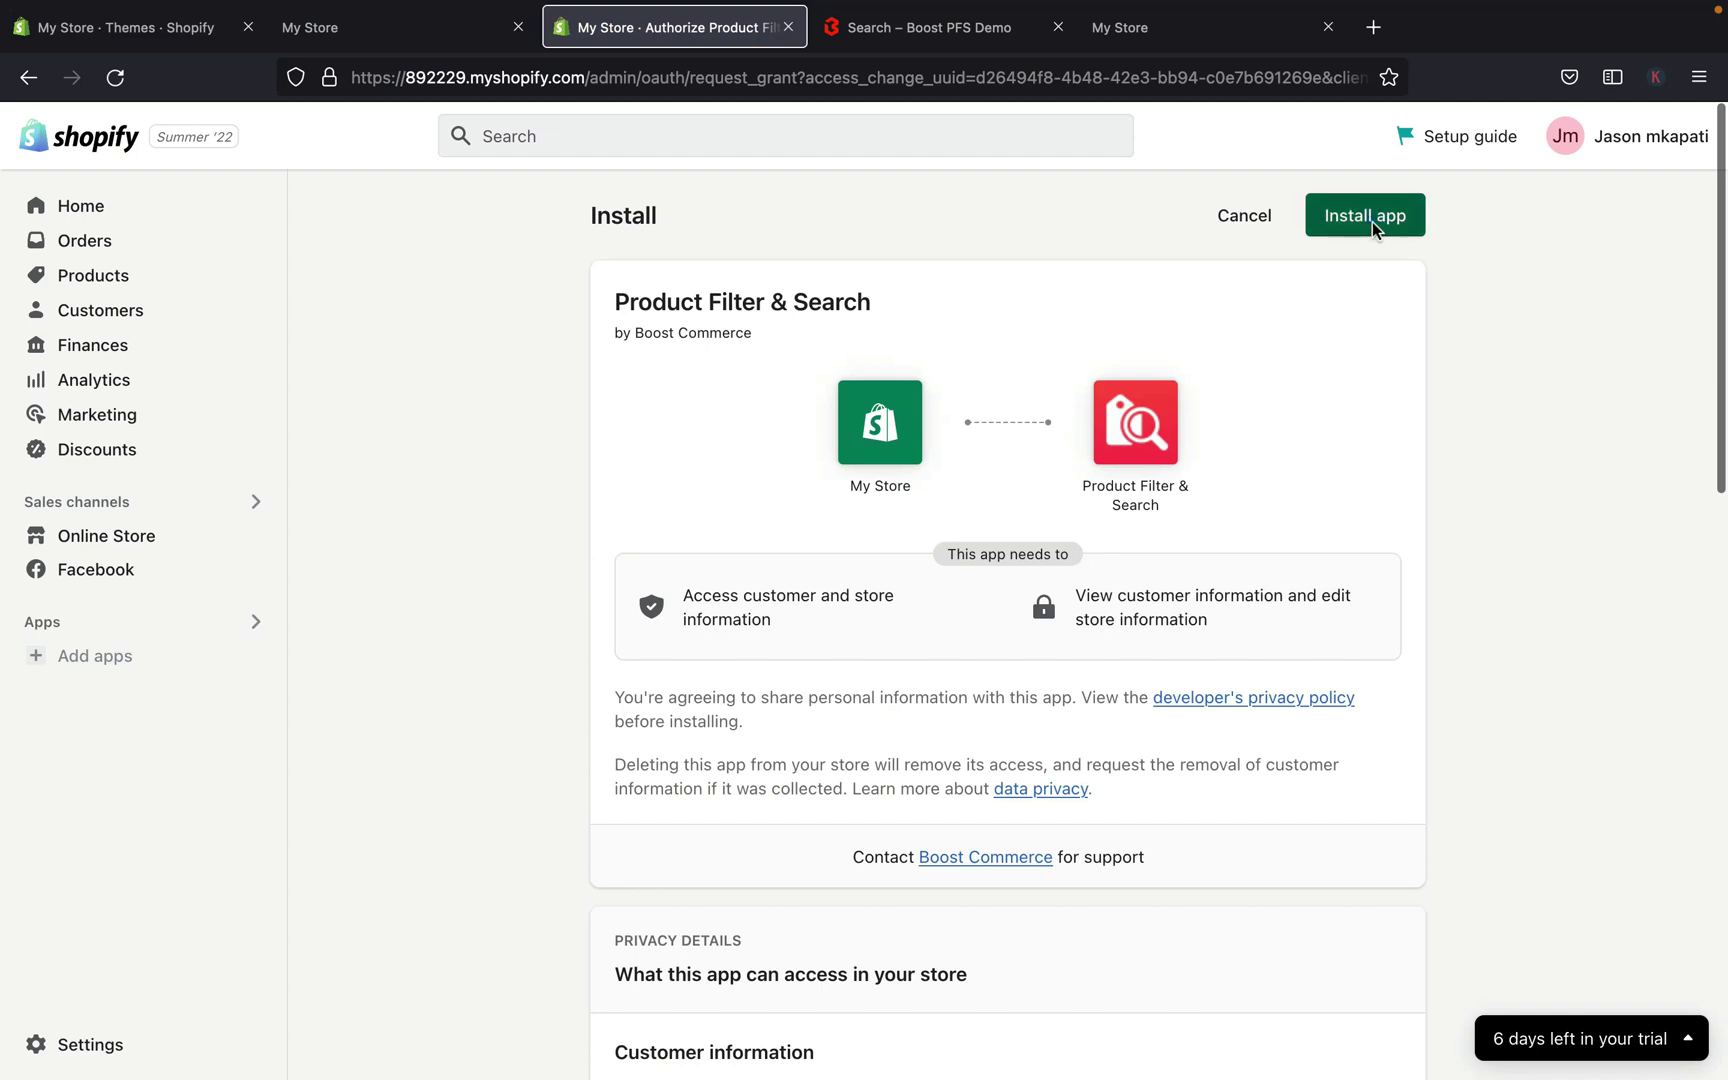
{"action": "left_click", "coordinate": [1372, 221]}
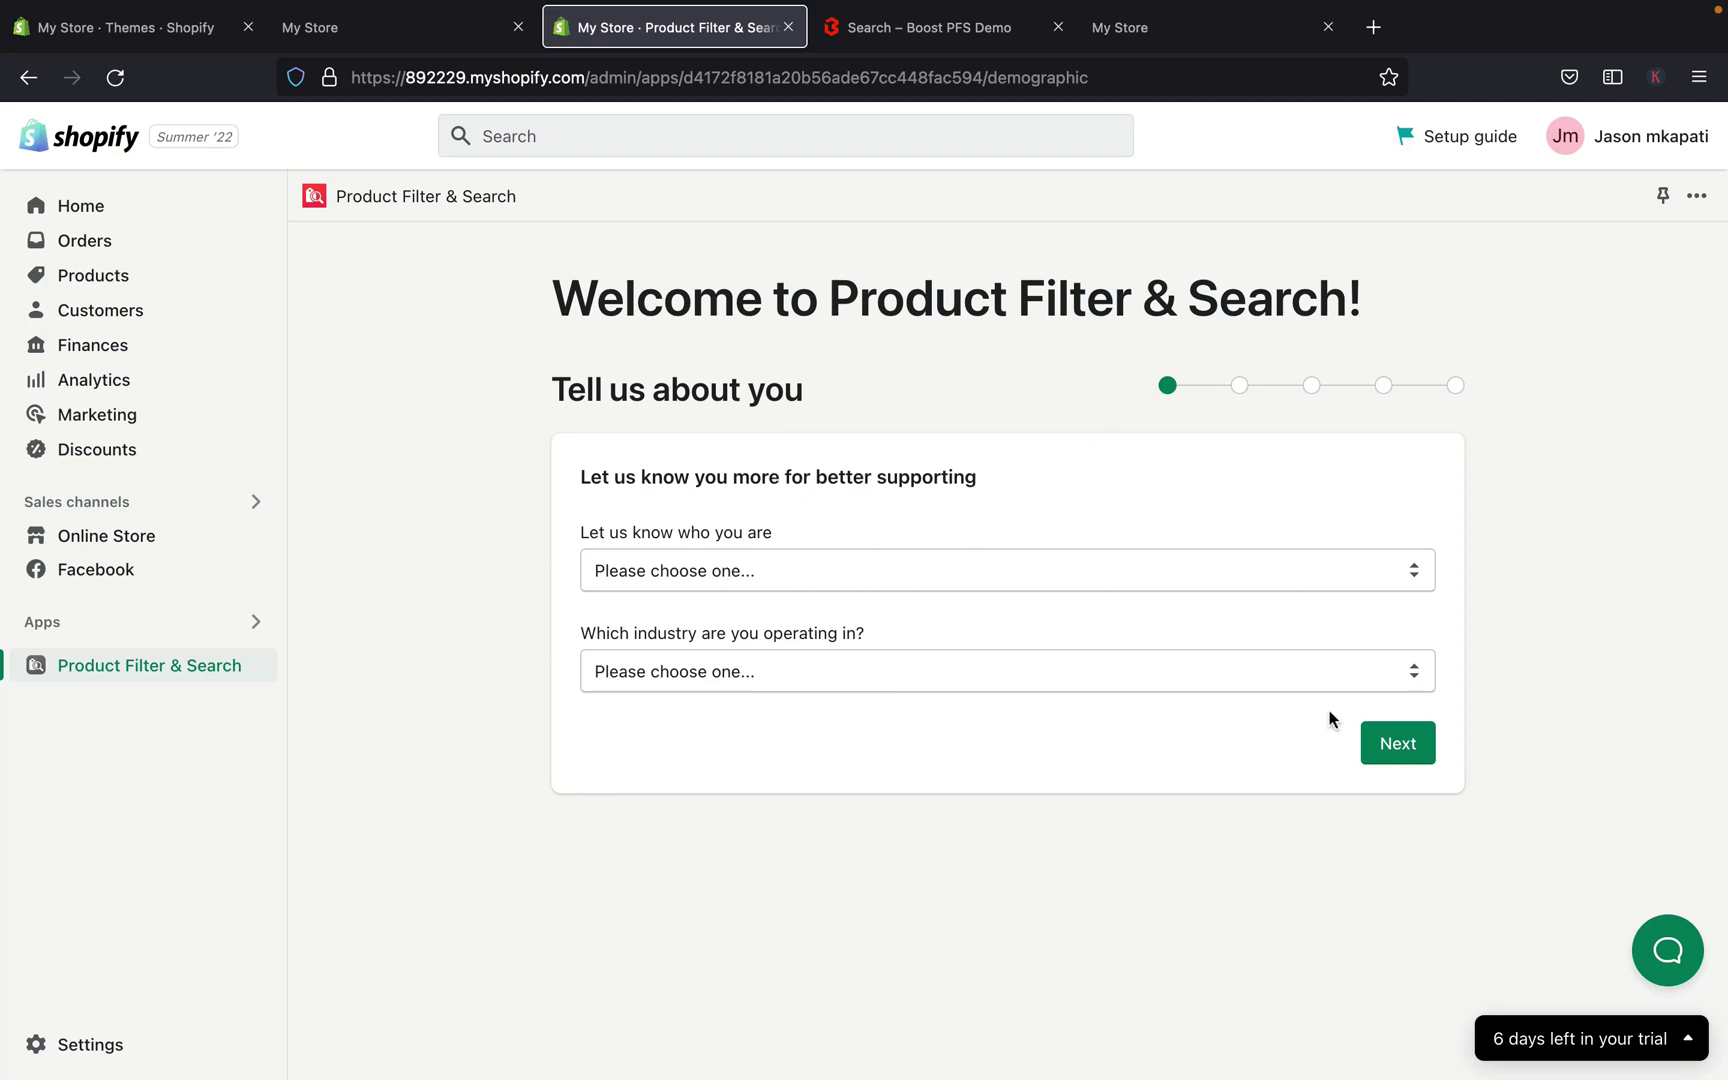
Fill in the app's welcome survey with Shop Owner as the role and Other food & drink as the industry, and continue.
{"action": "left_click", "coordinate": [1413, 578]}
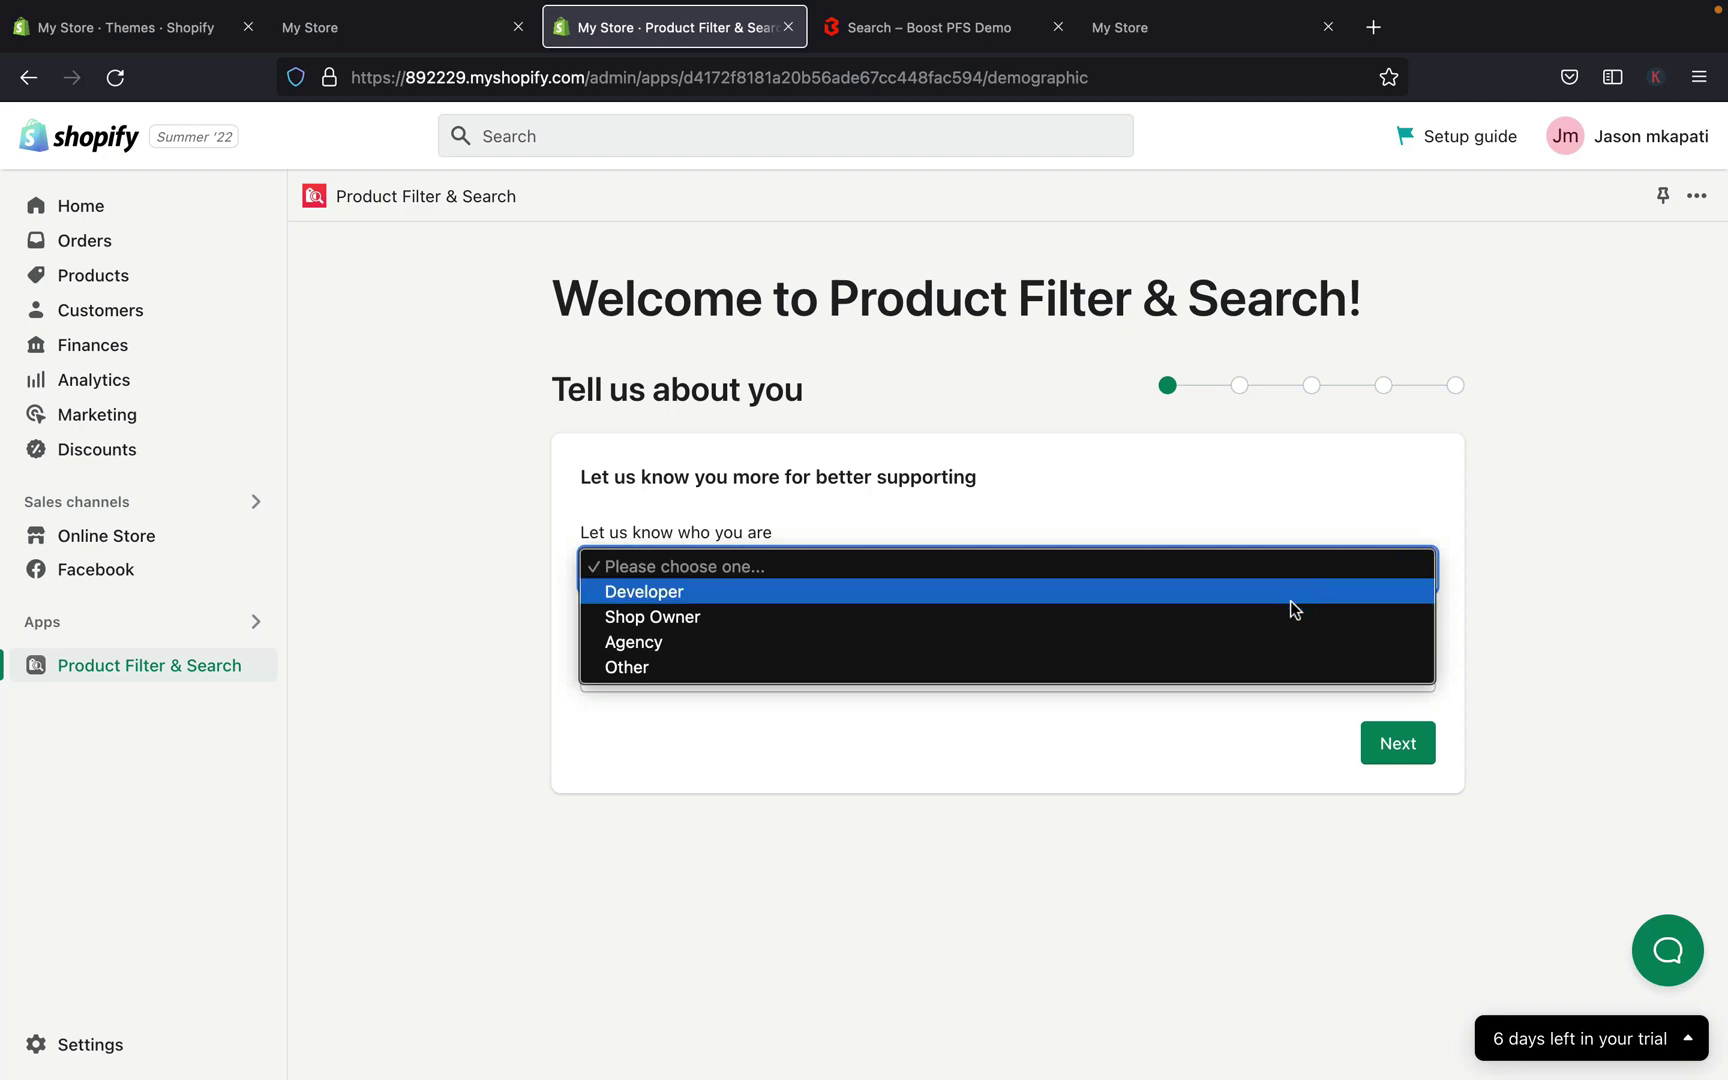
{"action": "left_click", "coordinate": [1176, 616]}
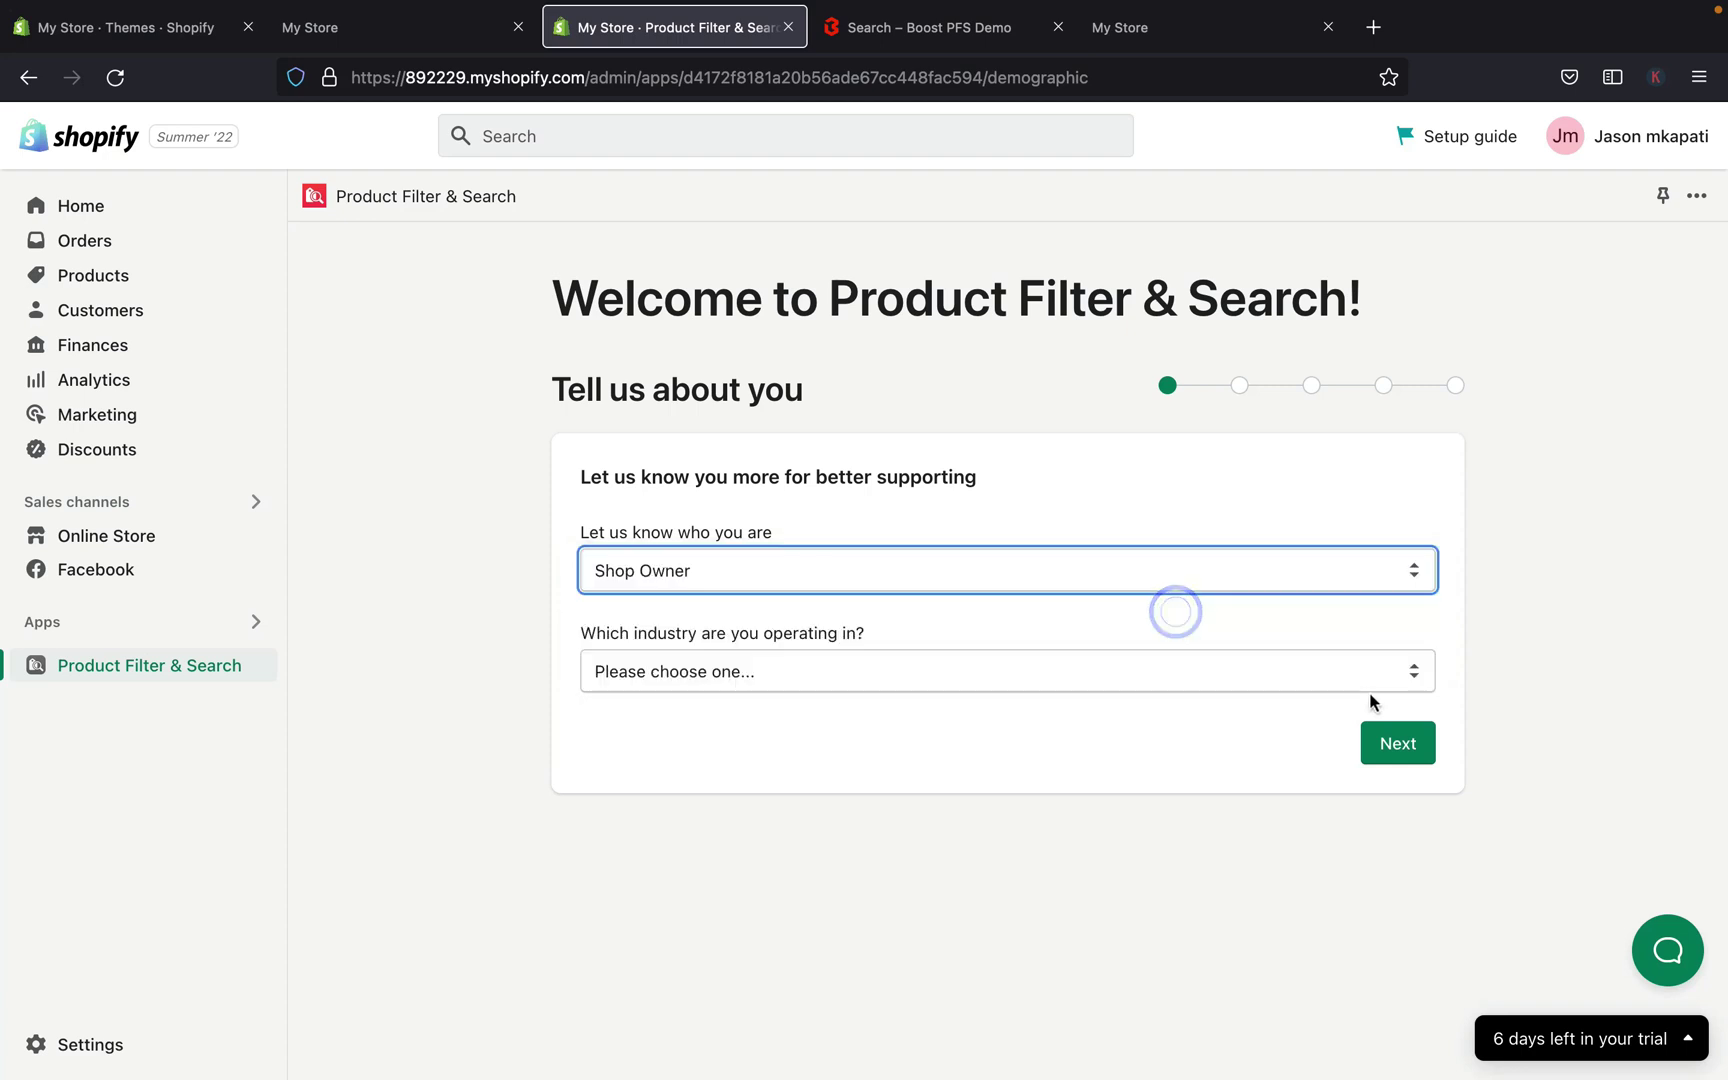
{"action": "left_click", "coordinate": [1410, 674]}
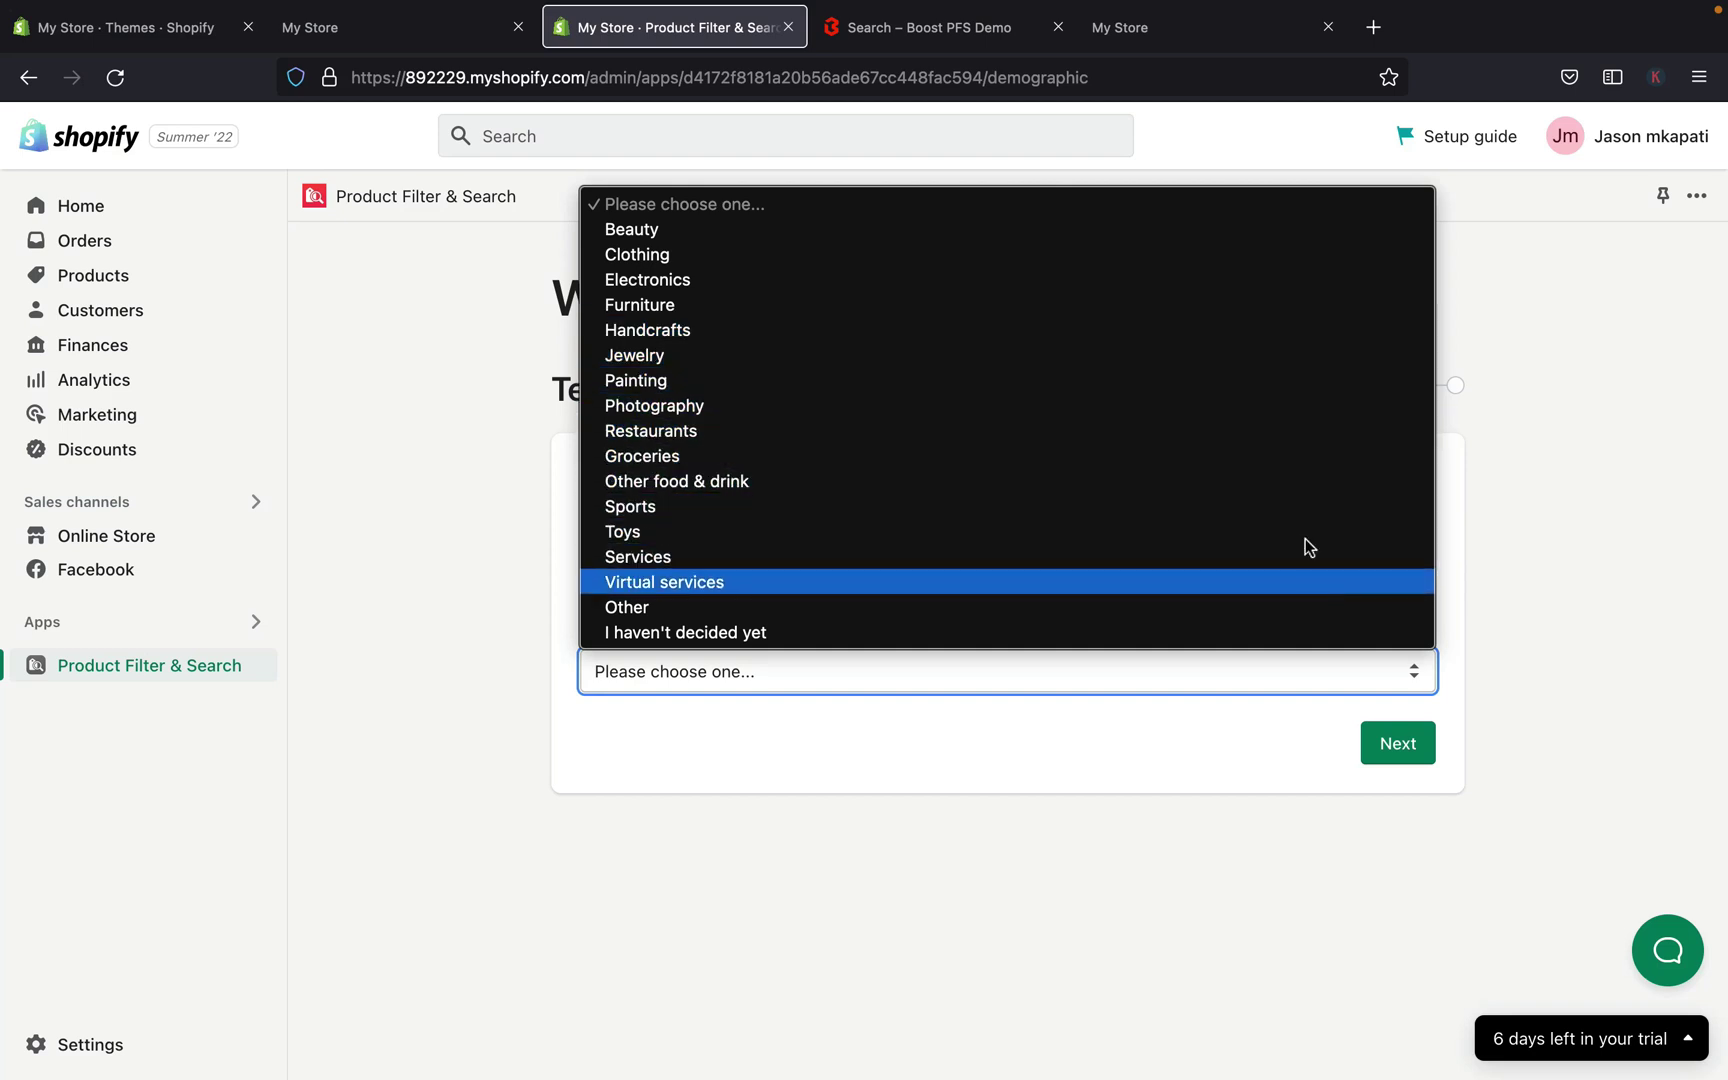
{"action": "left_click", "coordinate": [1295, 481]}
{"action": "left_click", "coordinate": [1400, 740]}
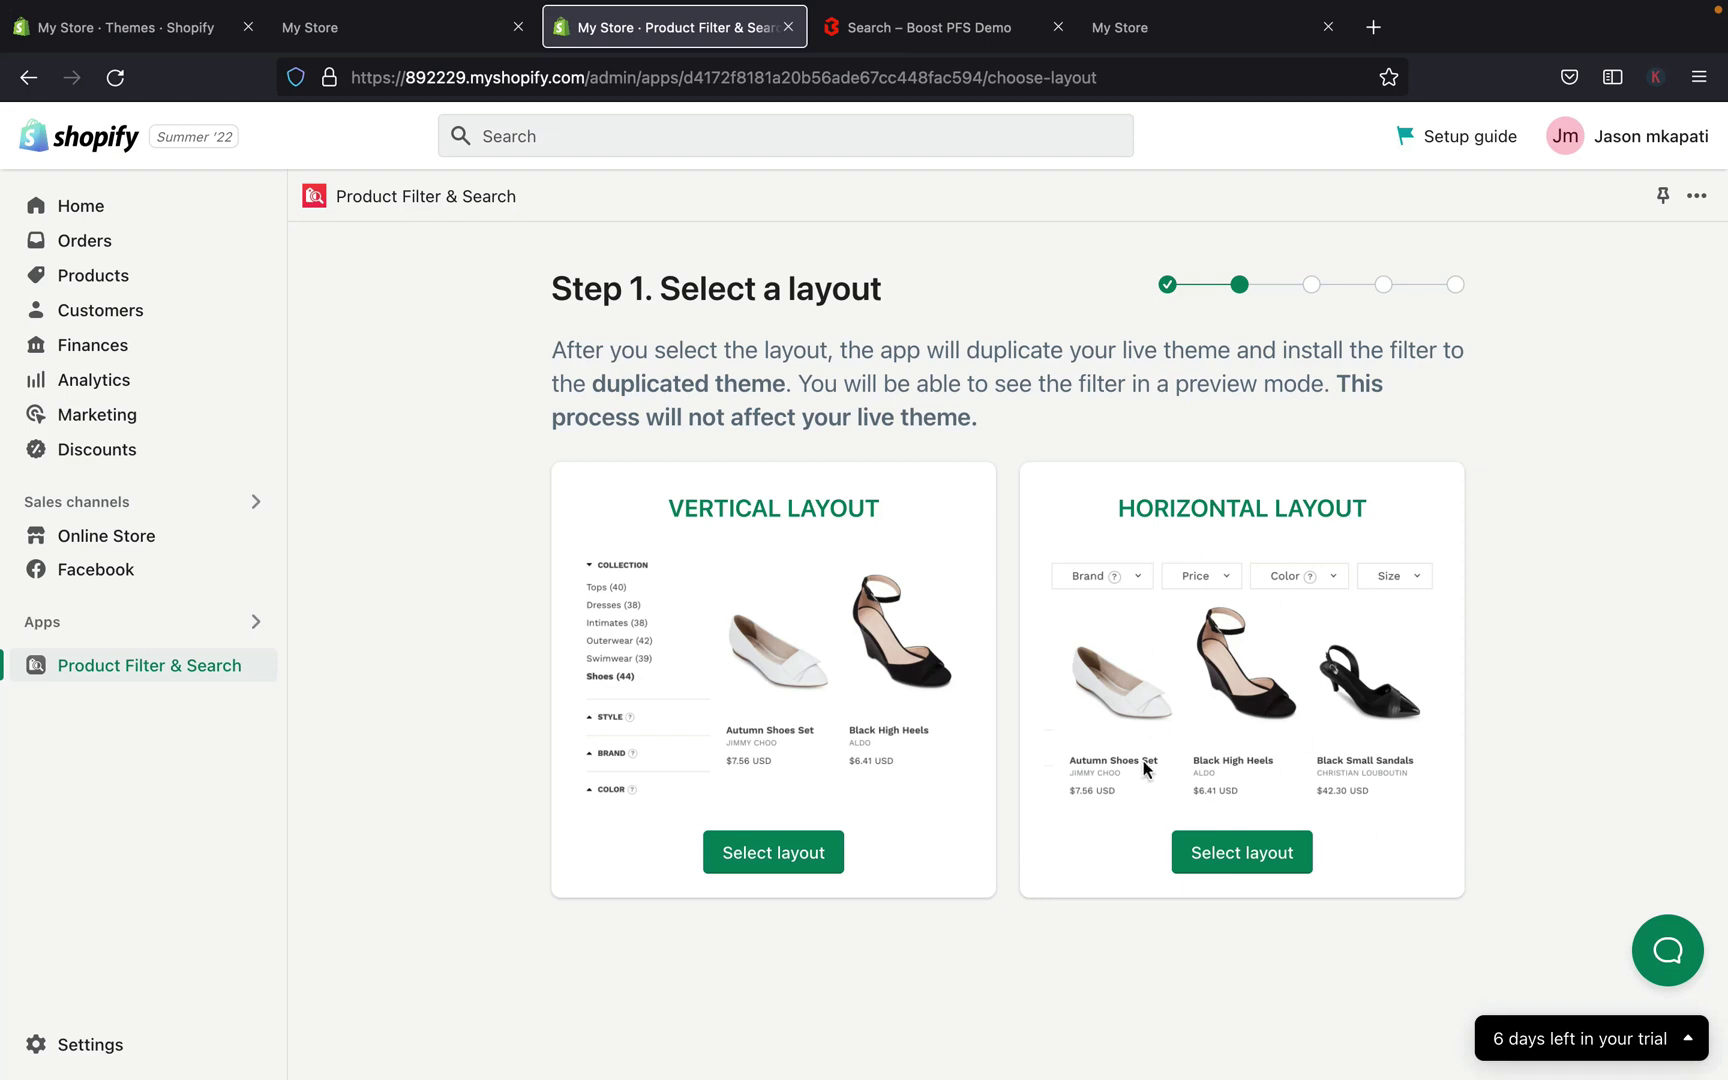
Choose the vertical filter layout and complete the setup with "It works. What's next?", continuing to the app's homepage.
{"action": "left_click", "coordinate": [801, 862]}
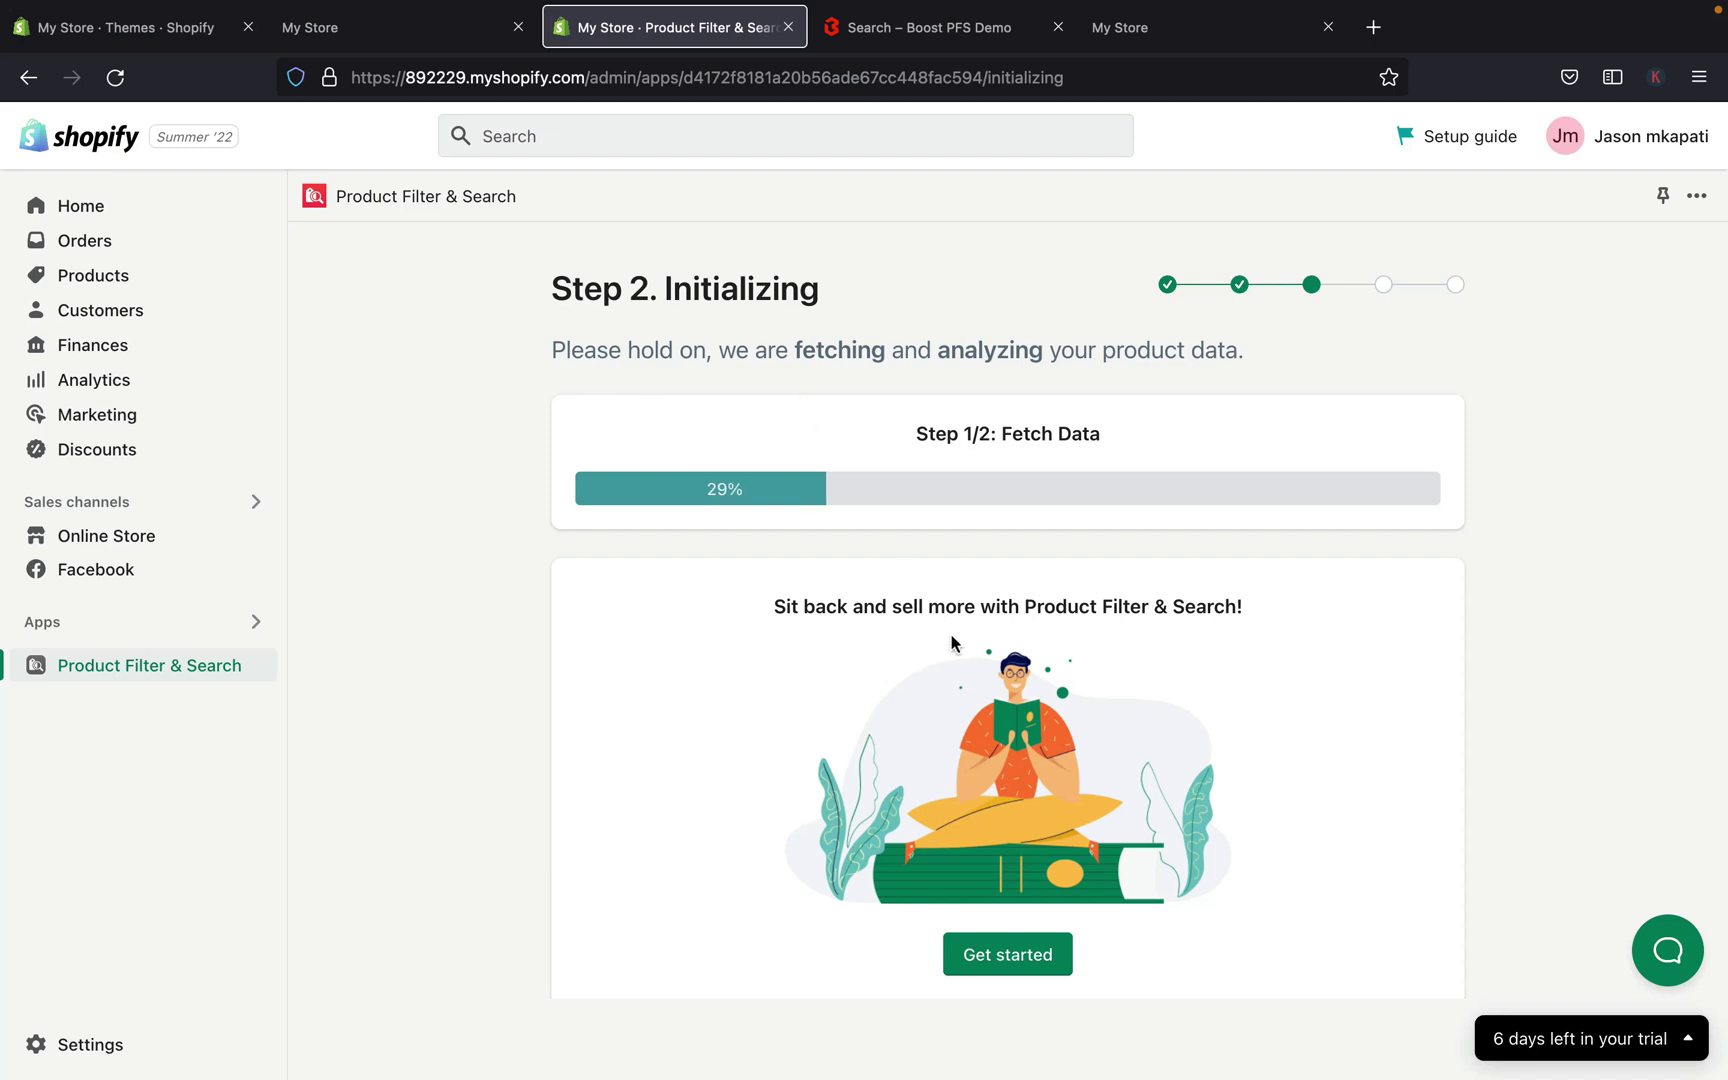
{"action": "scroll", "coordinate": [951, 640], "scroll_direction": "down", "scroll_amount": 1}
{"action": "scroll", "coordinate": [946, 637], "scroll_direction": "up", "scroll_amount": 1}
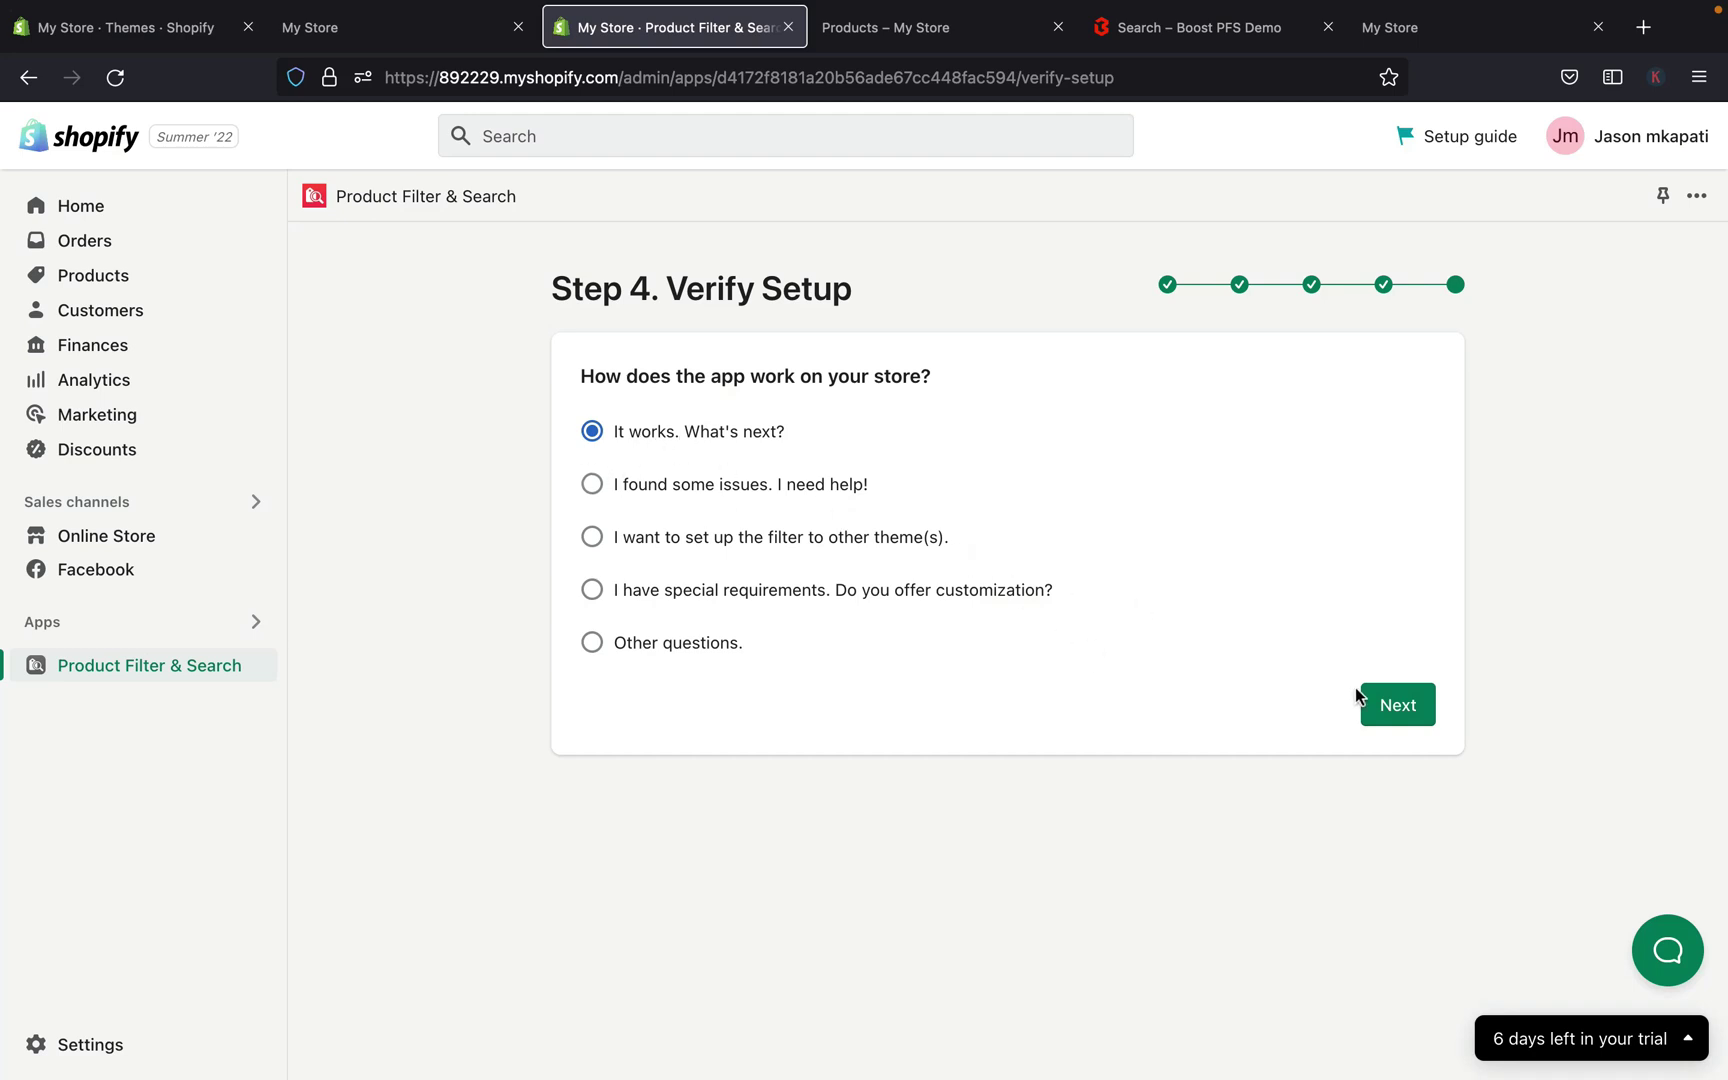
{"action": "left_click", "coordinate": [1405, 706]}
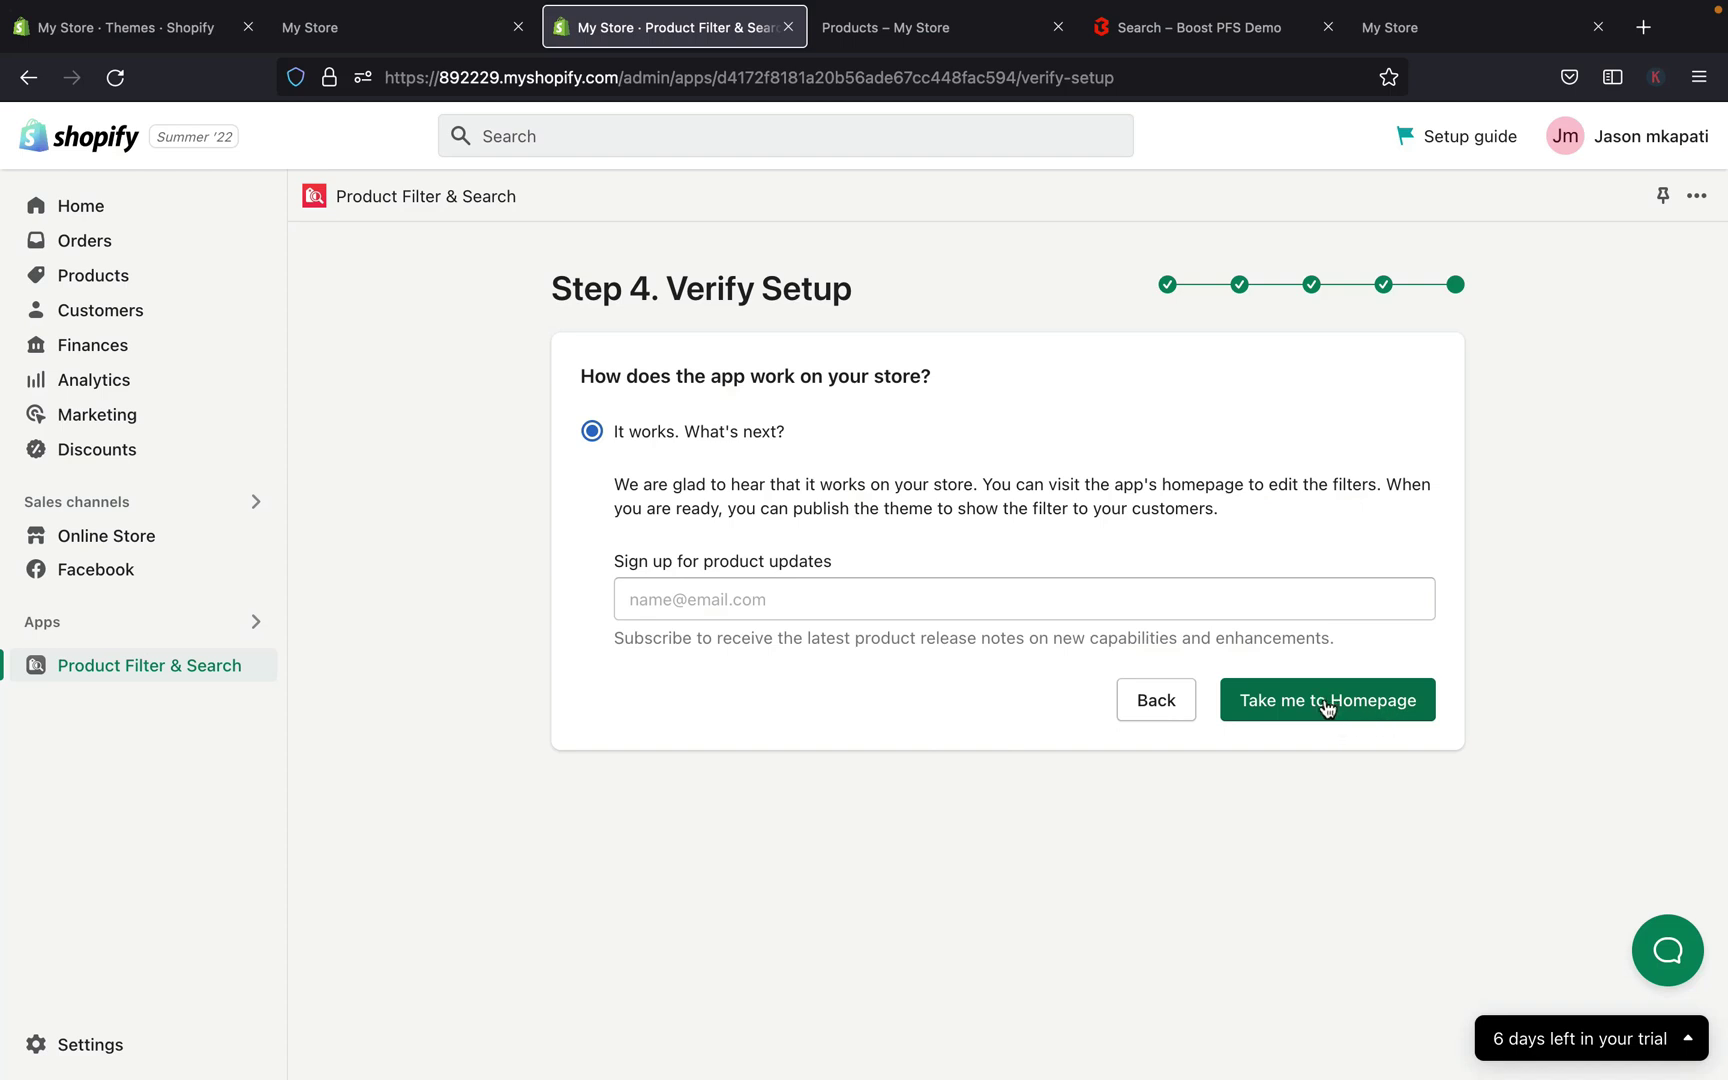
{"action": "left_click", "coordinate": [1275, 702]}
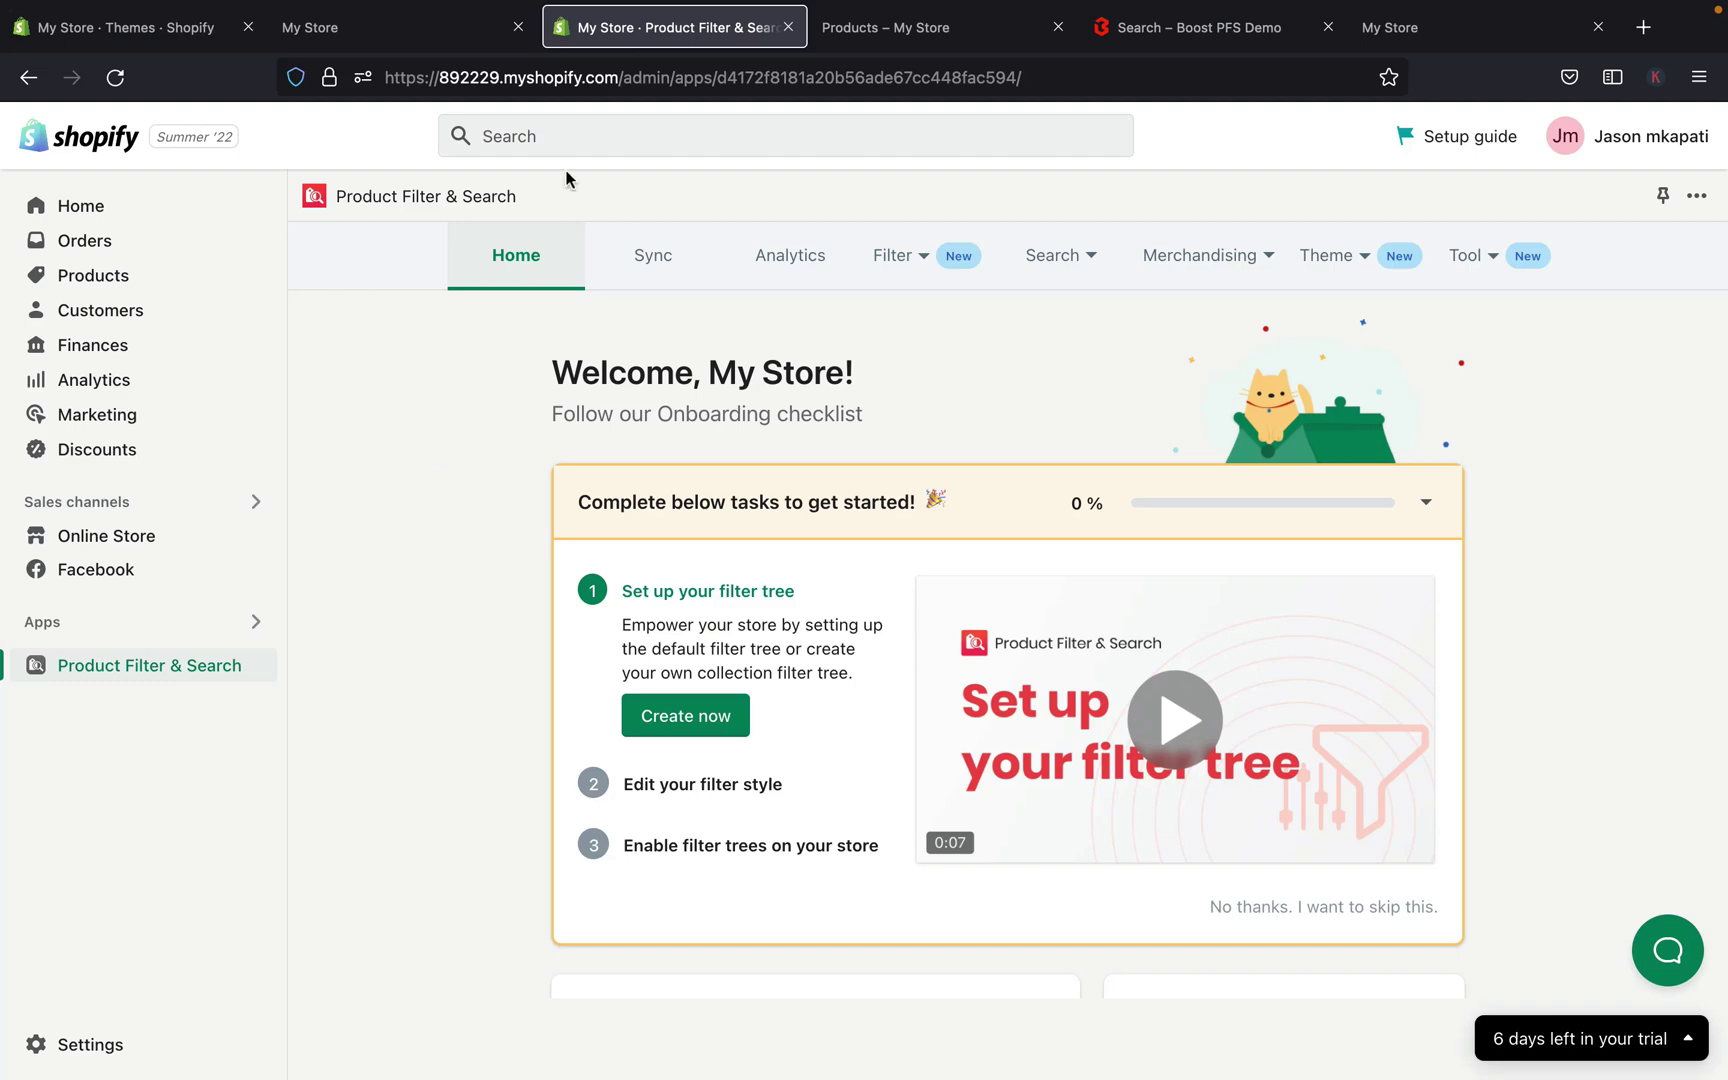
Switch to the My Store storefront and examine the Availability and Price filters on its Products page.
{"action": "left_click", "coordinate": [350, 29]}
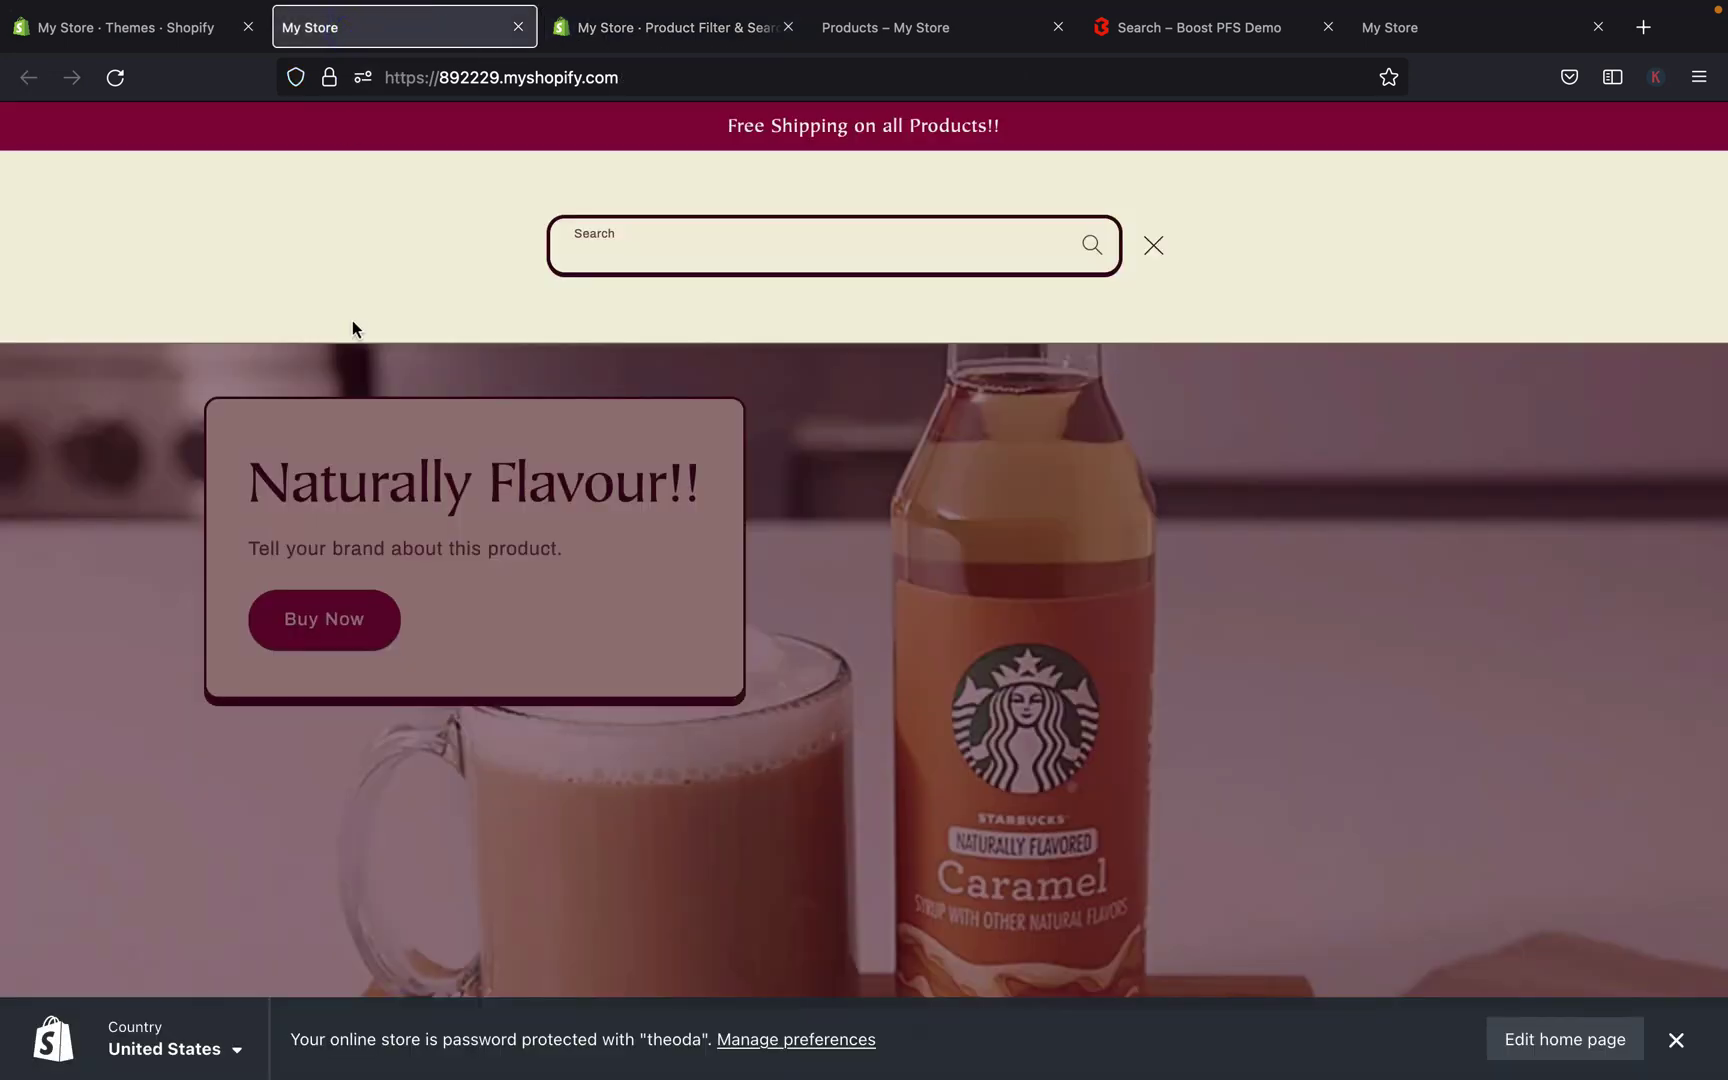
{"action": "left_click", "coordinate": [1480, 27]}
{"action": "scroll", "coordinate": [1079, 508], "scroll_direction": "down", "scroll_amount": 1}
{"action": "scroll", "coordinate": [1082, 518], "scroll_direction": "down", "scroll_amount": 1}
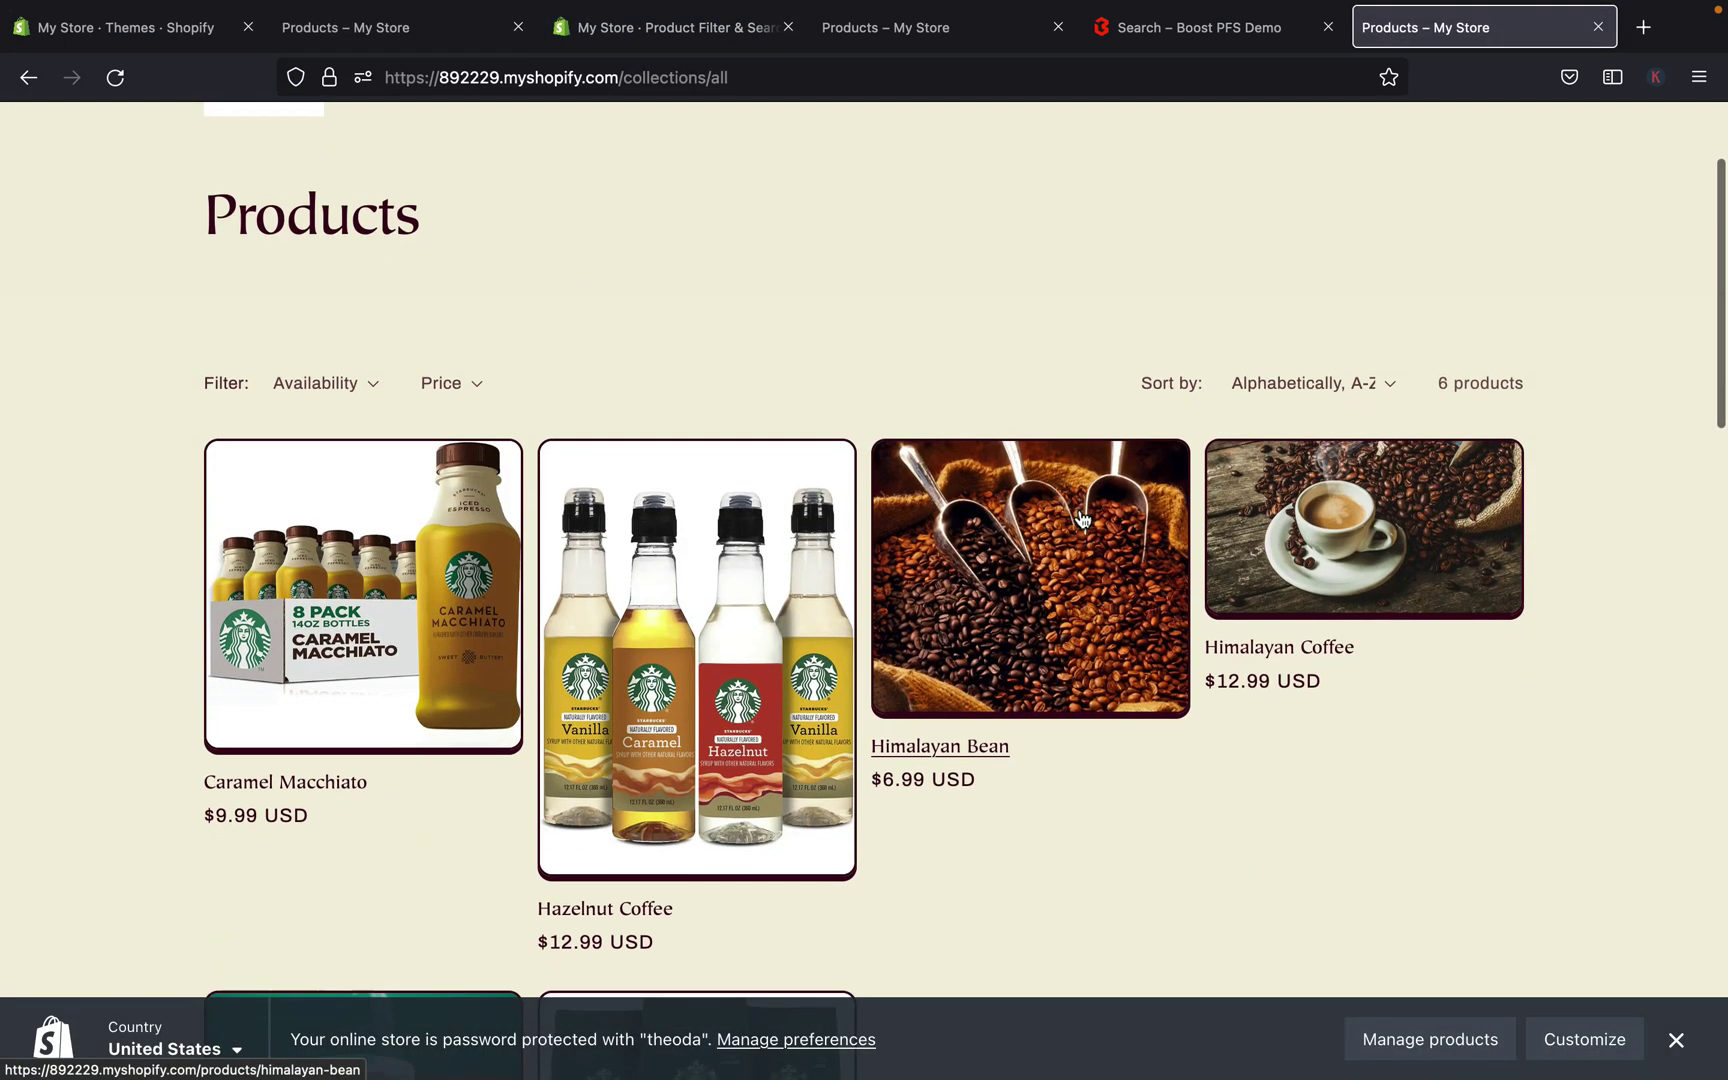
{"action": "left_click", "coordinate": [366, 386]}
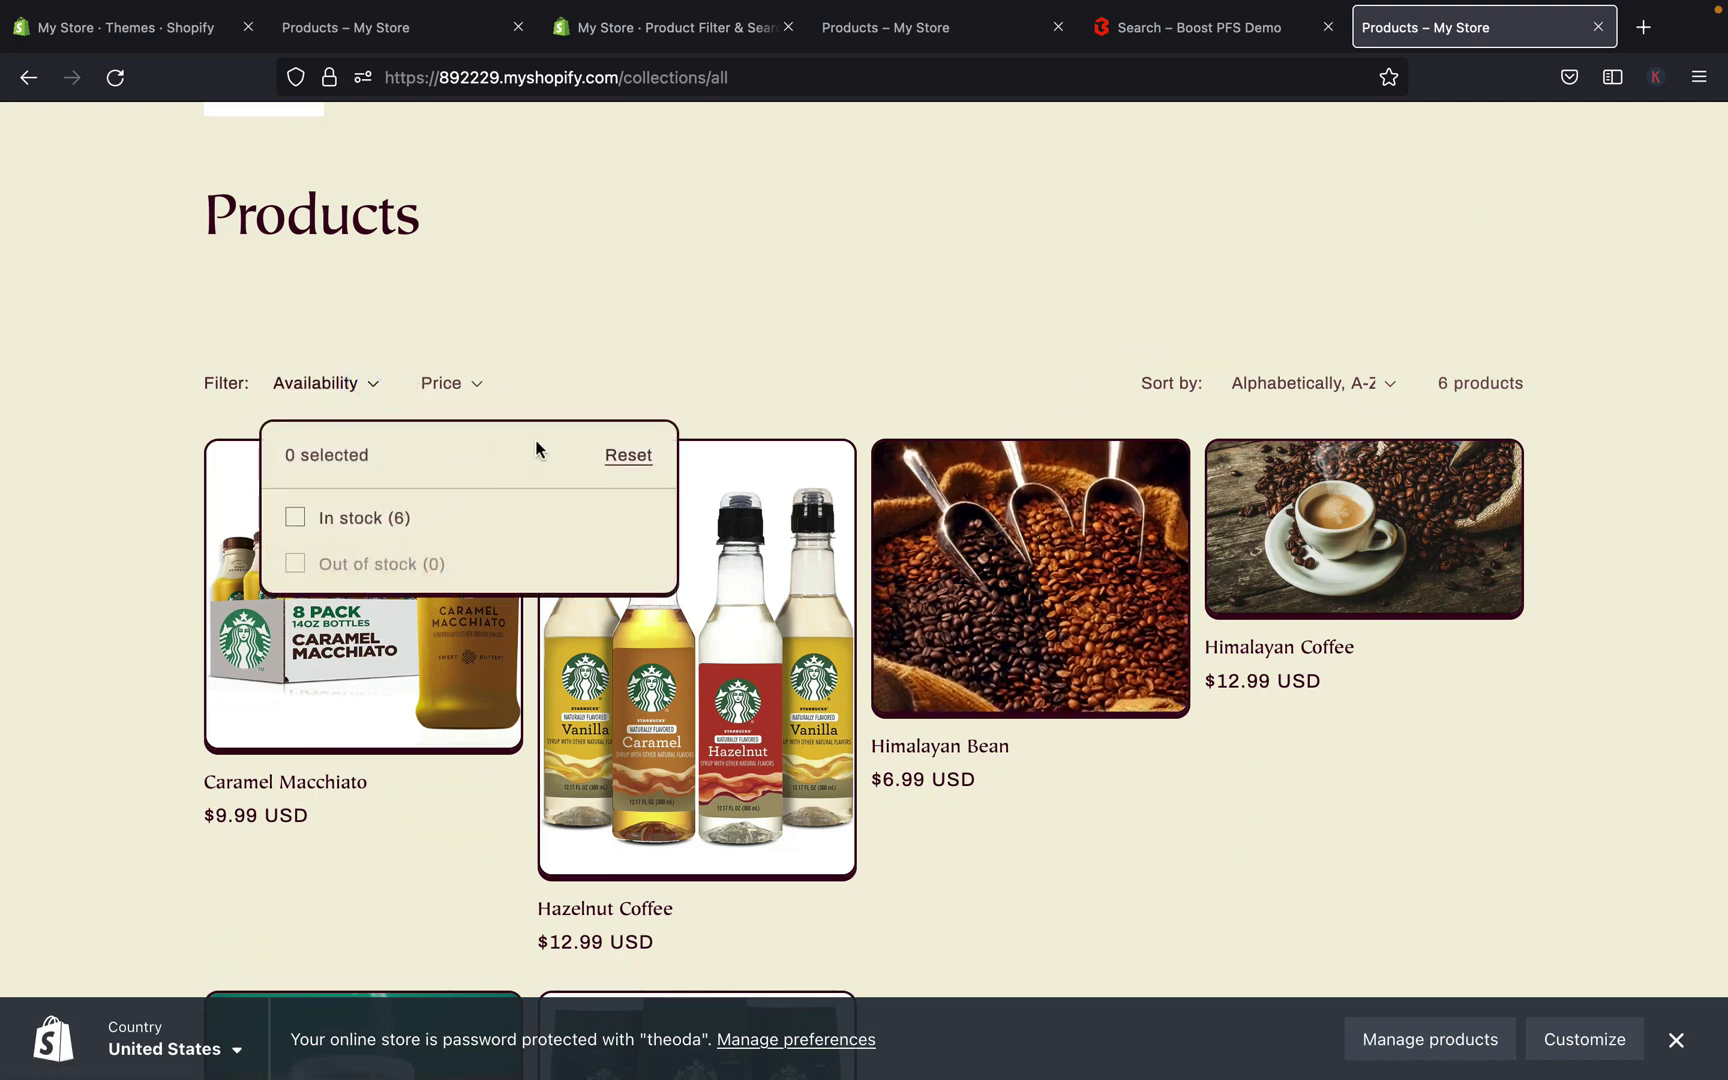
{"action": "left_click", "coordinate": [468, 384]}
{"action": "left_click", "coordinate": [468, 384]}
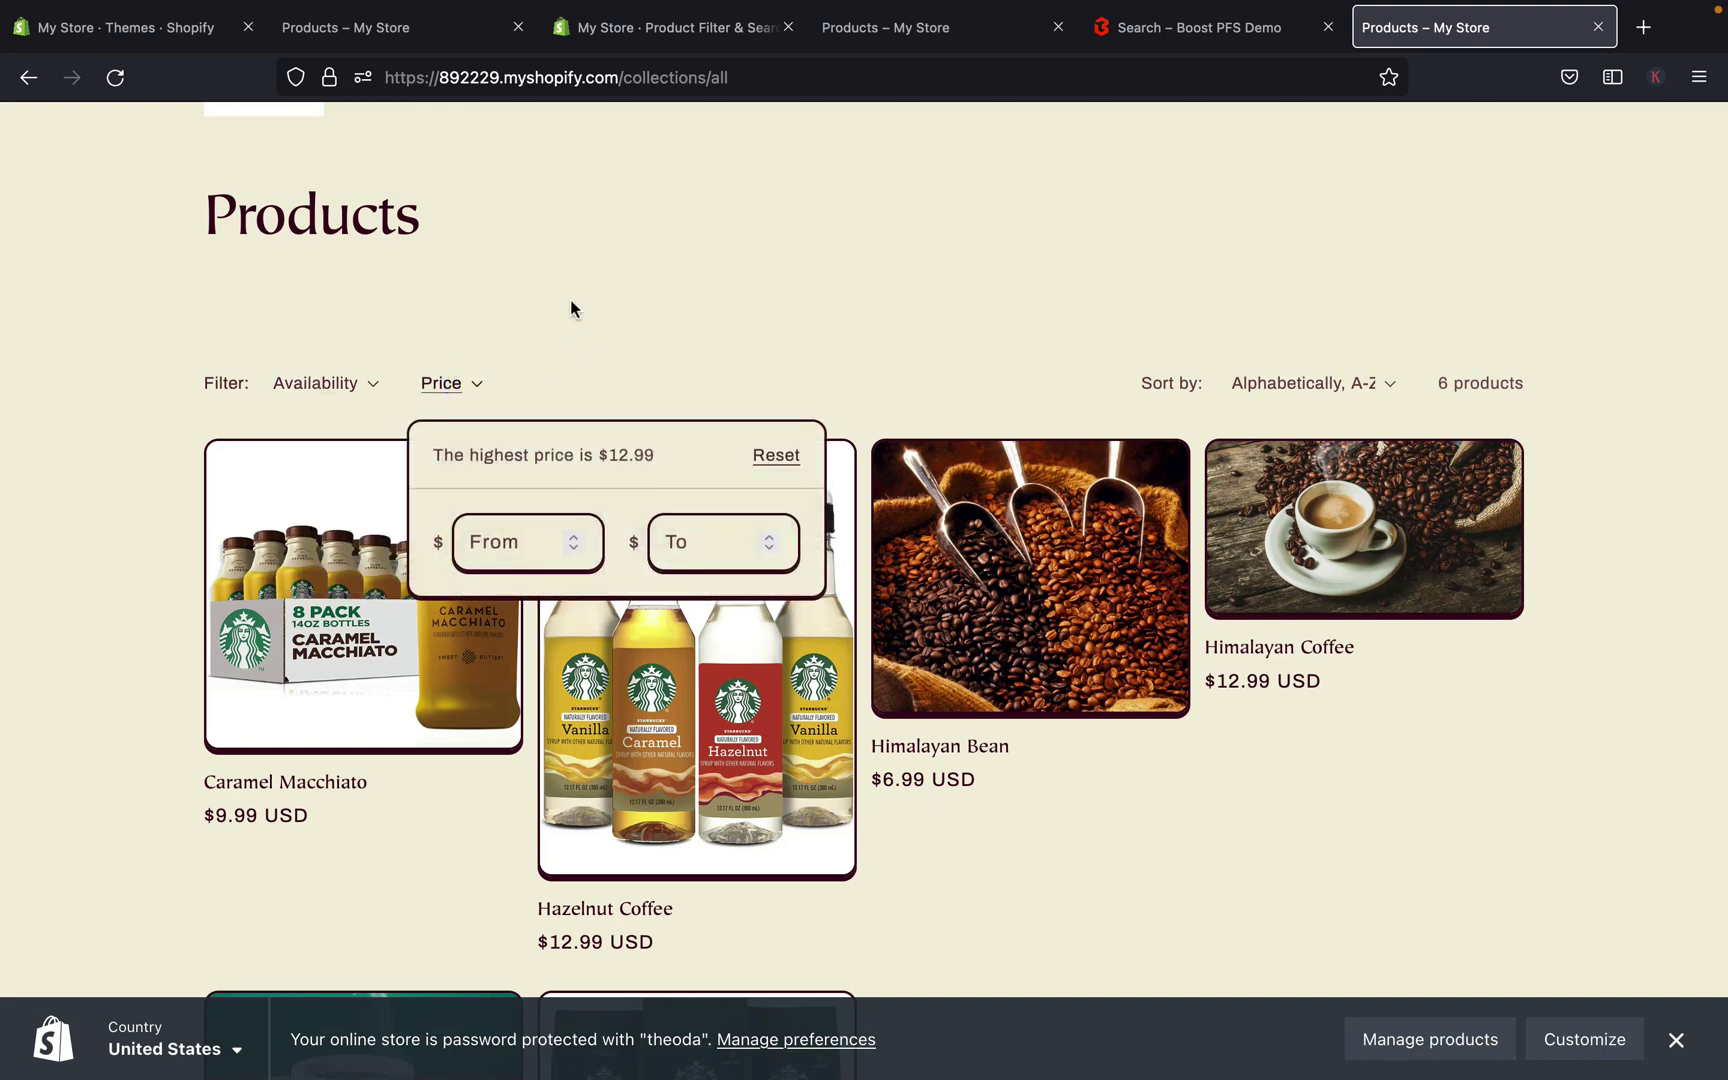
{"action": "left_click", "coordinate": [446, 360]}
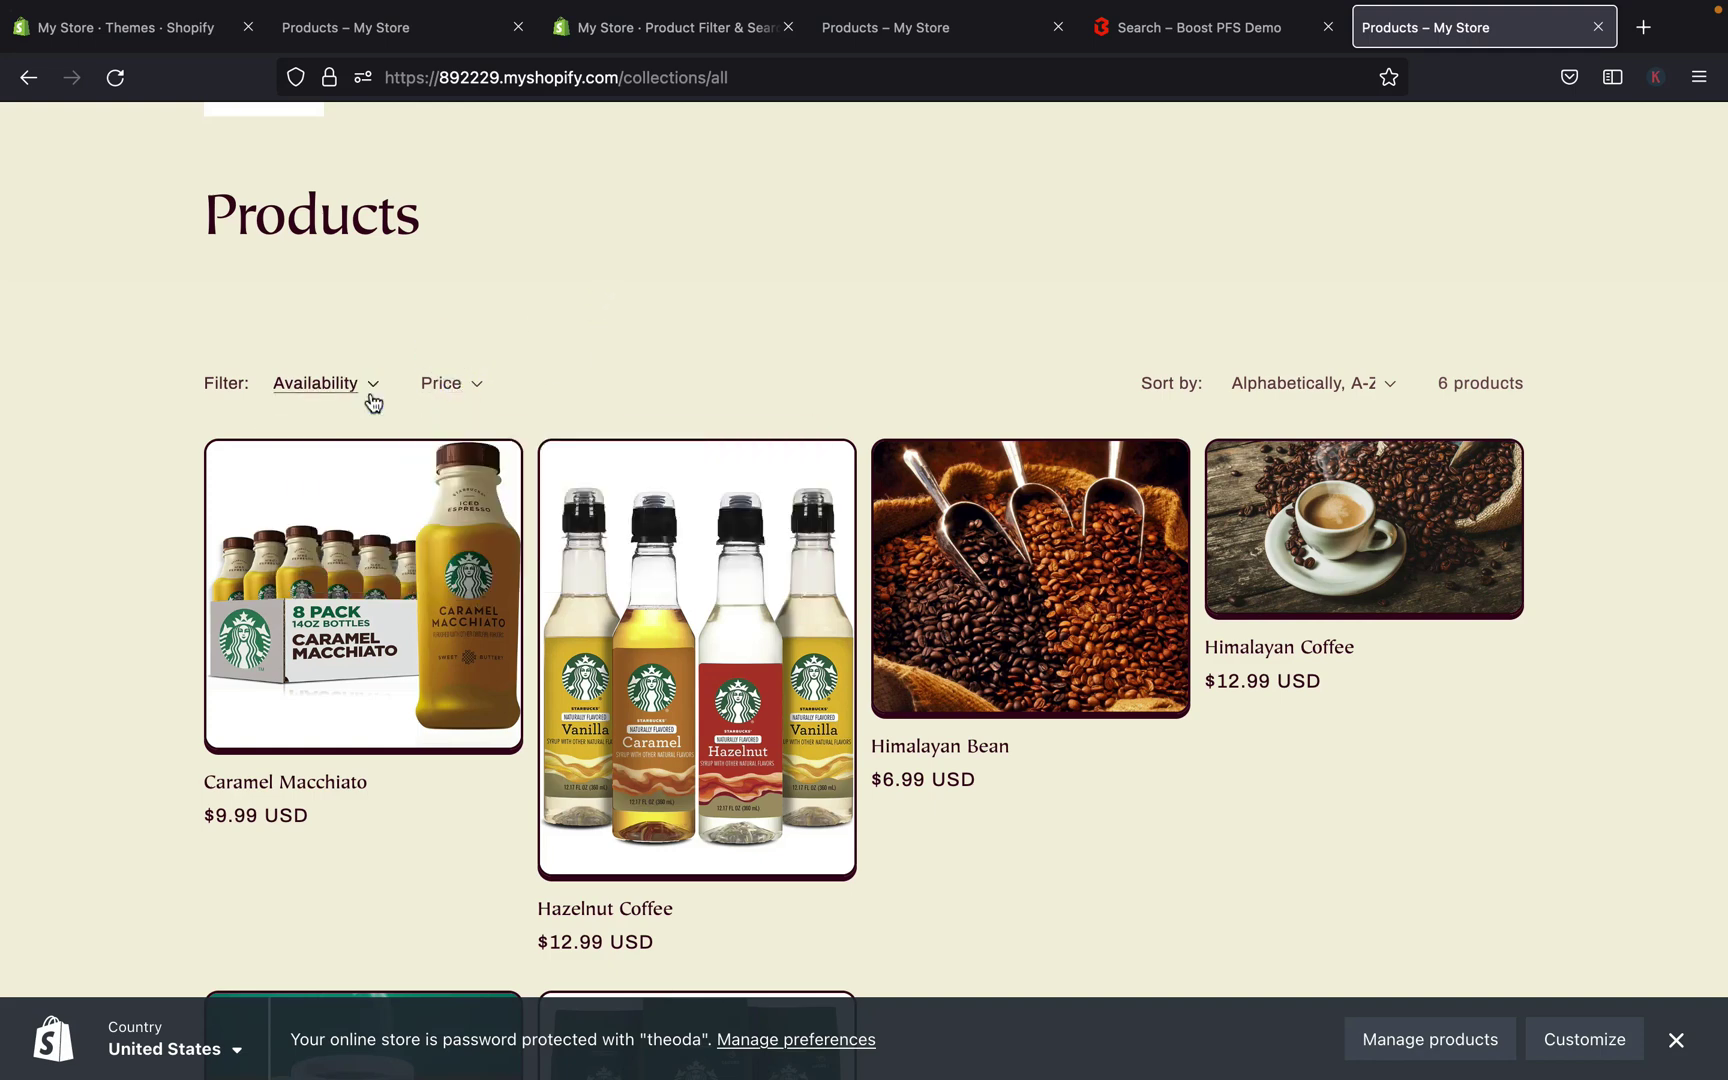
{"action": "left_click", "coordinate": [371, 389]}
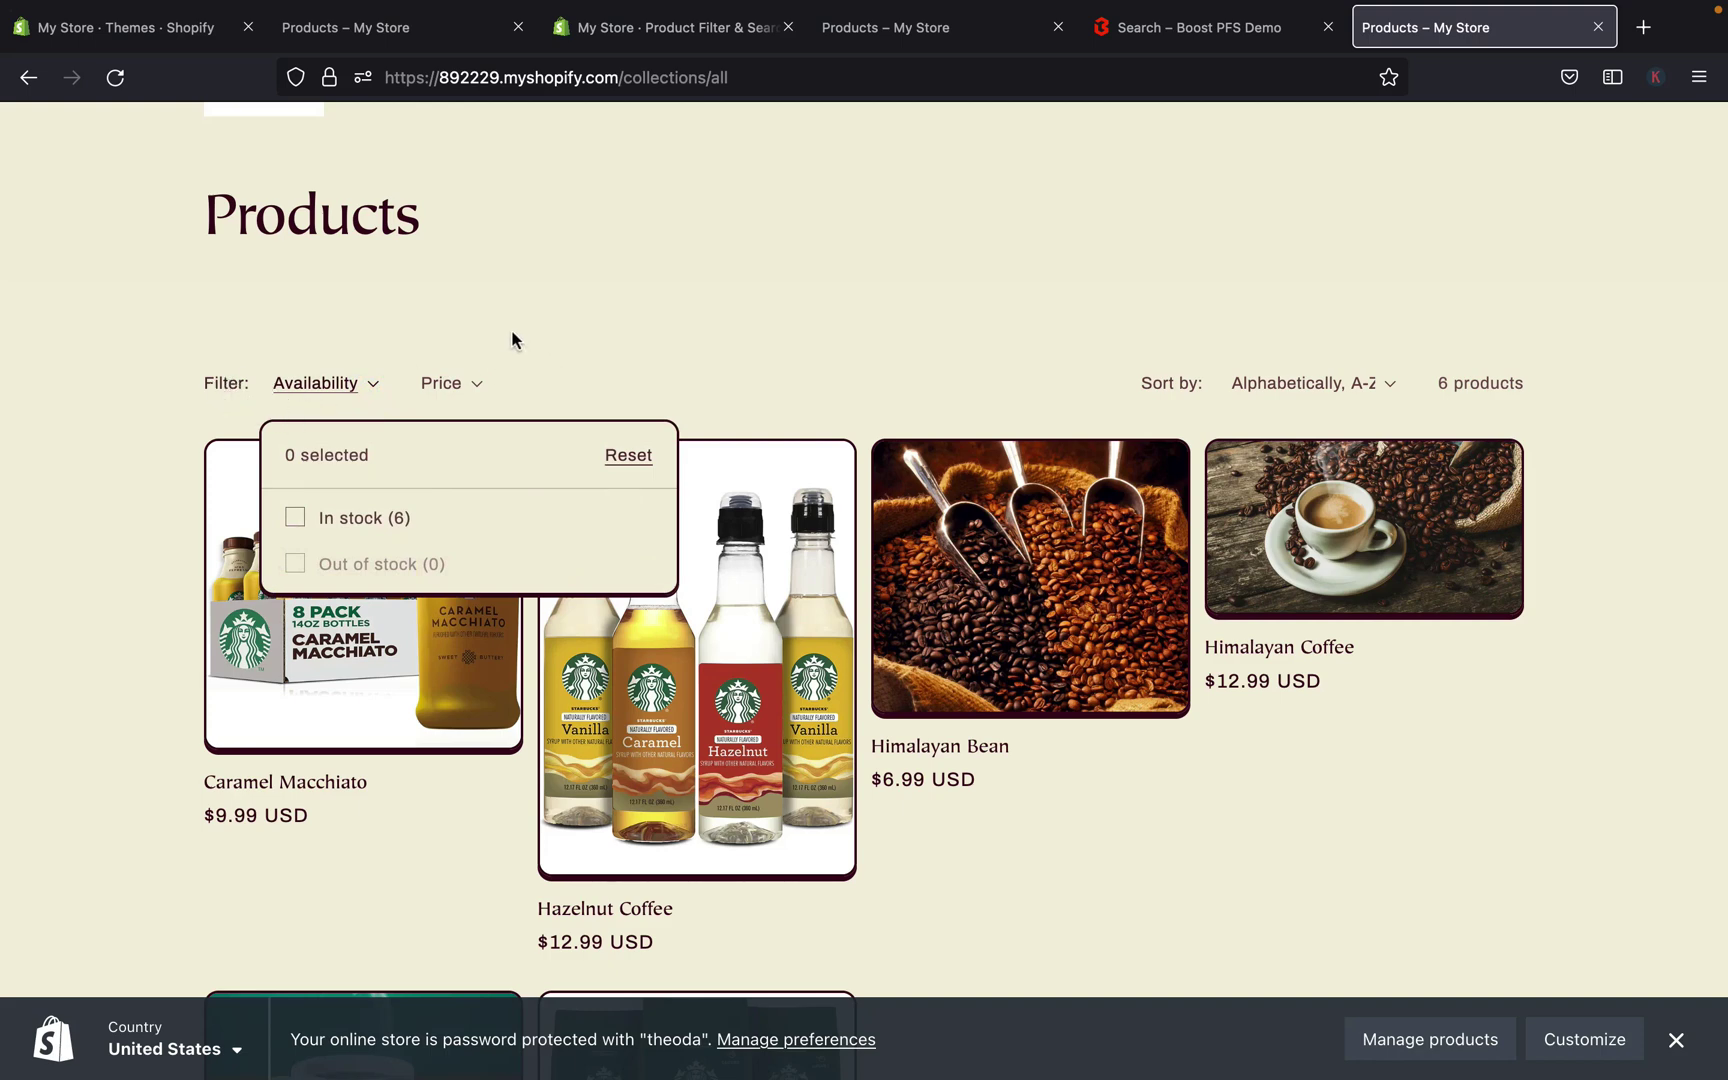
{"action": "left_click", "coordinate": [467, 362]}
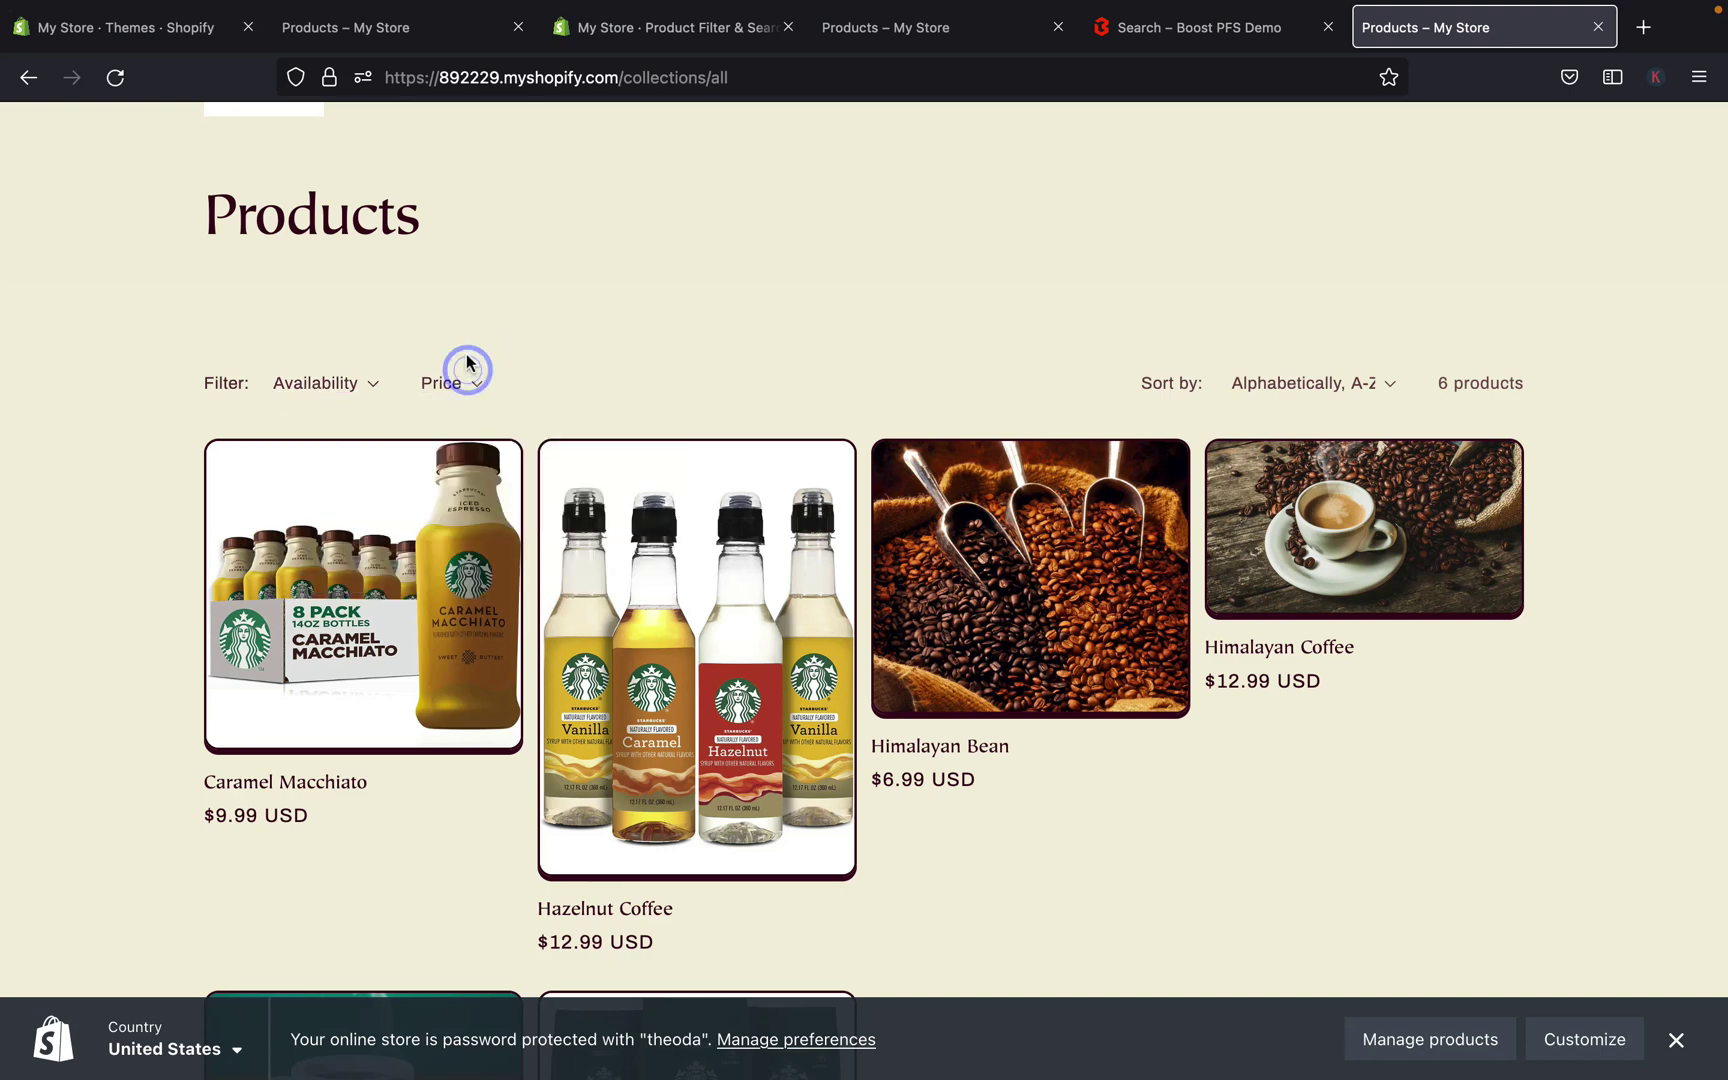
Glance at the Boost PFS demo store, and switch back to the Product Filter & Search app's homepage in the Shopify admin.
{"action": "left_click", "coordinate": [1179, 40]}
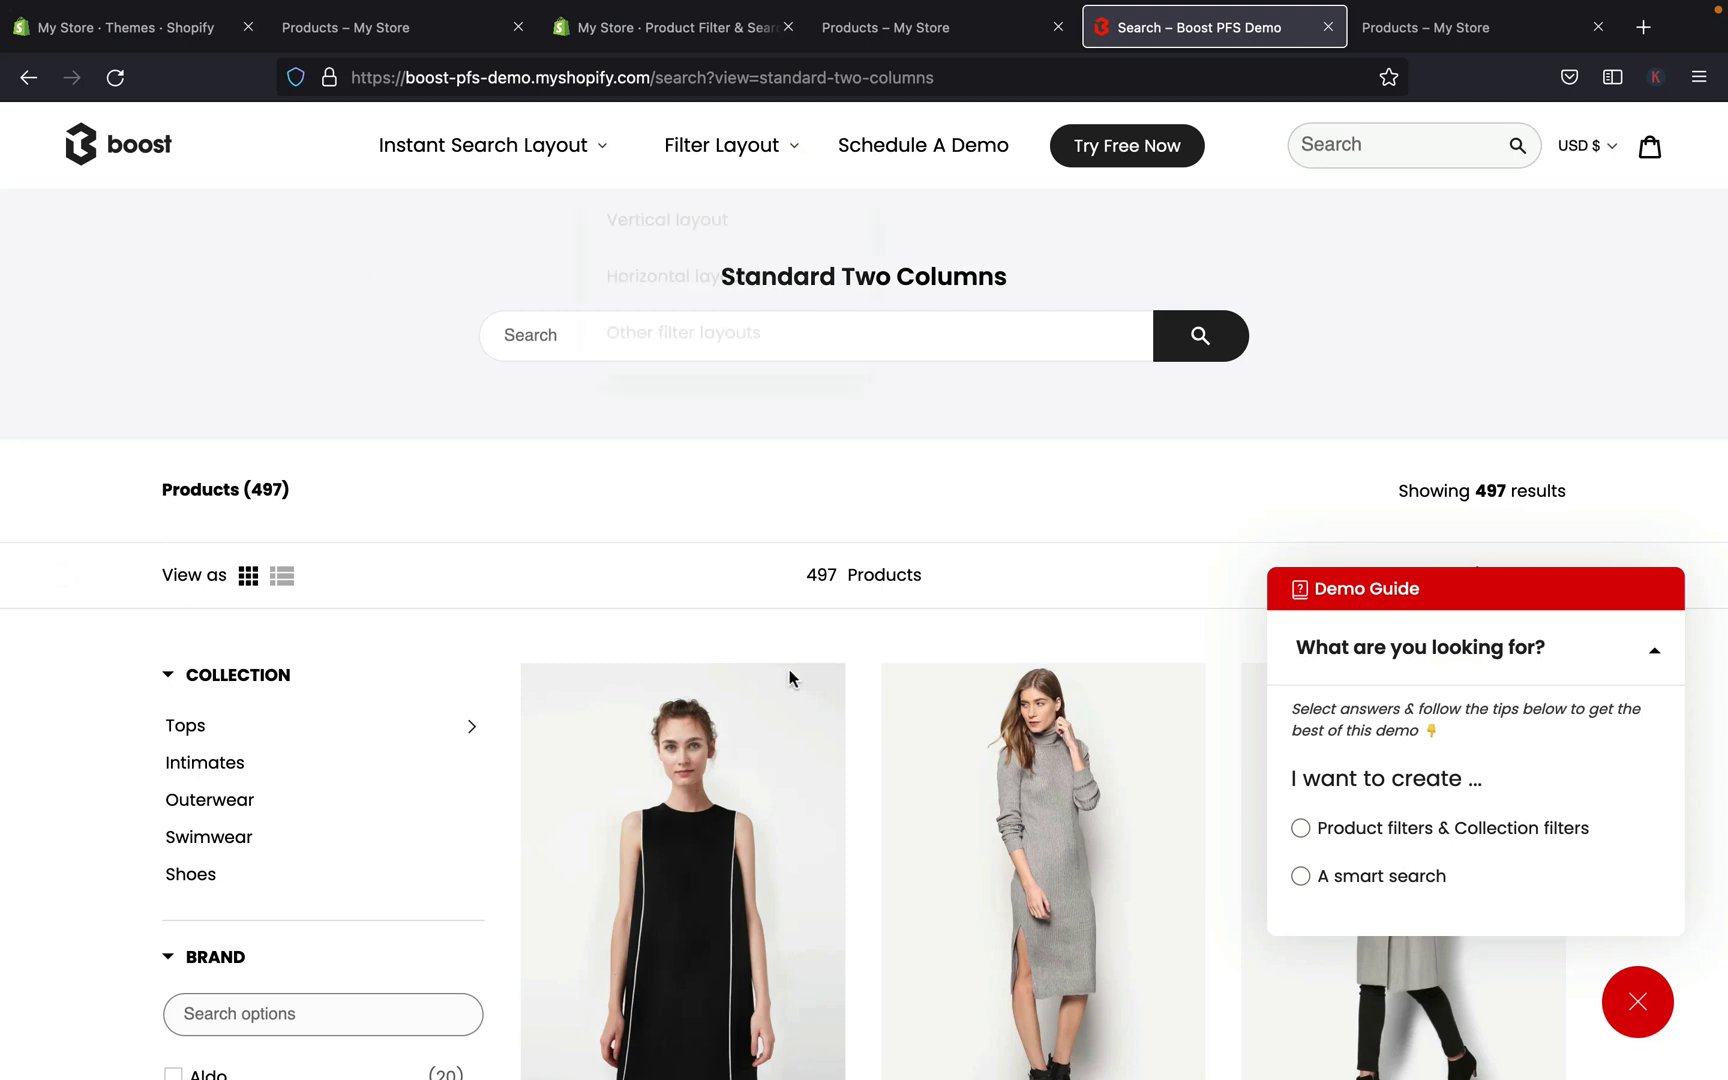
{"action": "left_click", "coordinate": [668, 30]}
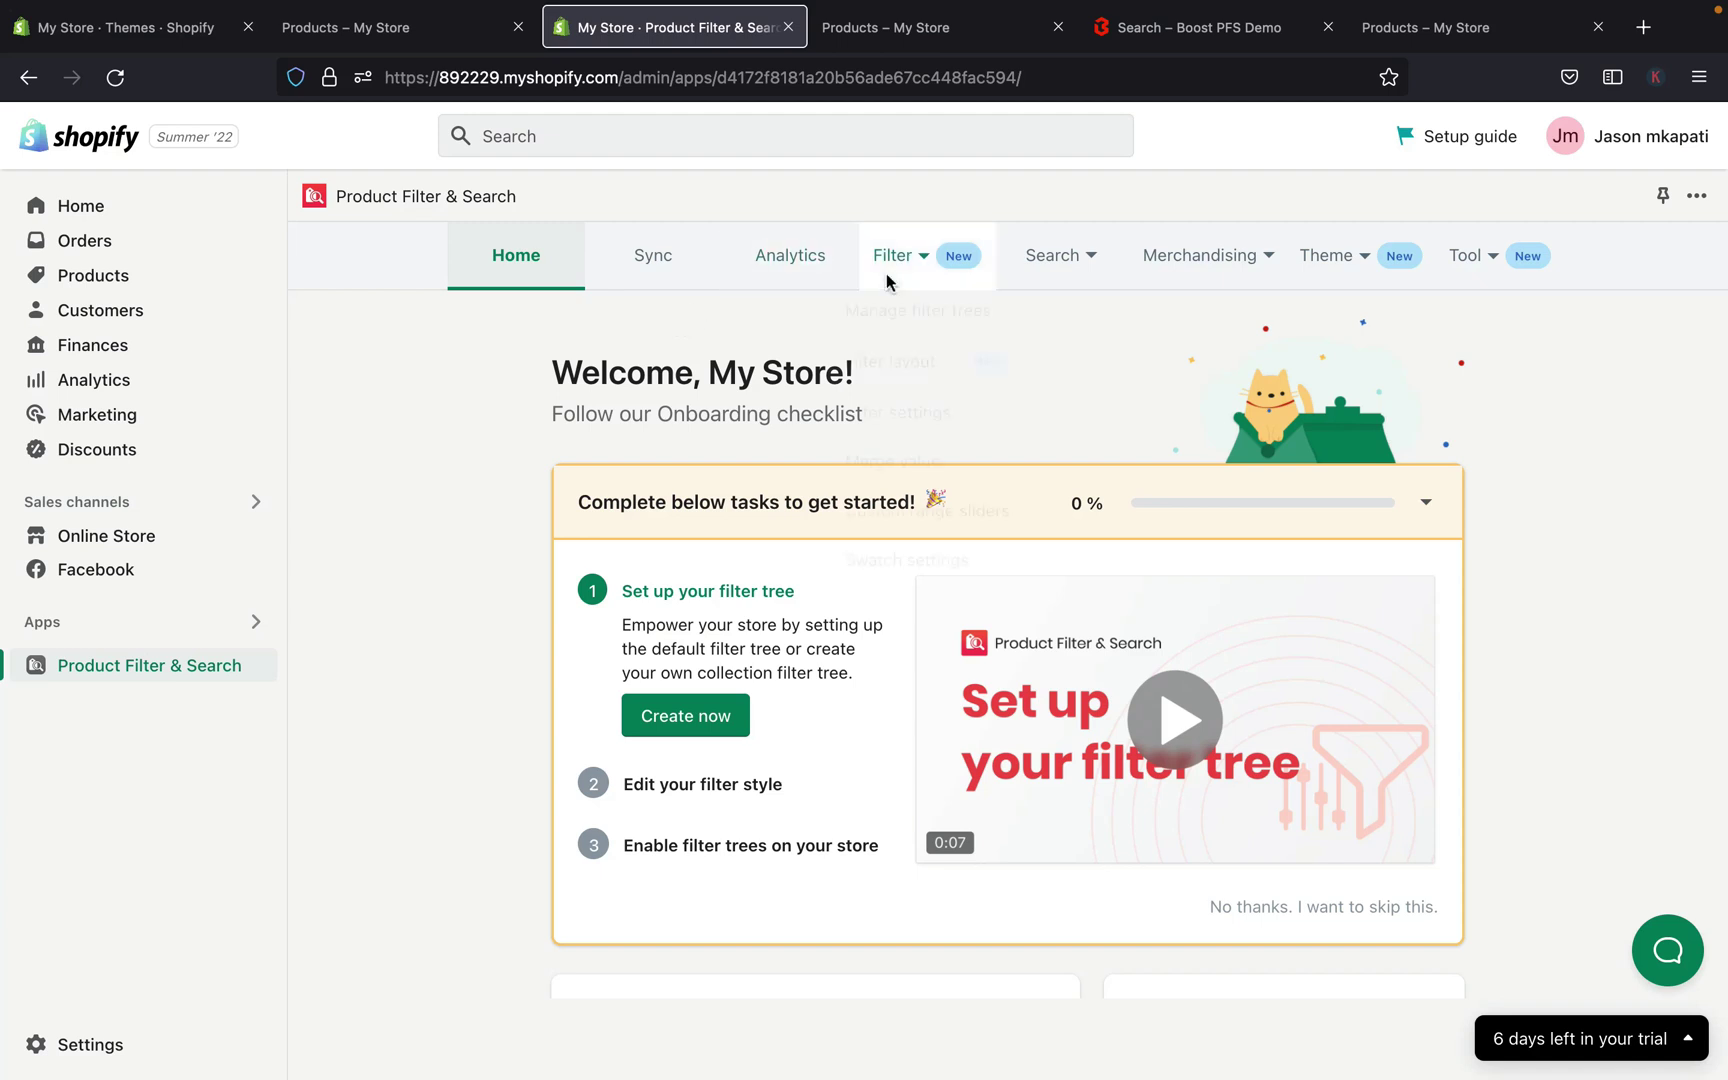
{"action": "left_click", "coordinate": [86, 667]}
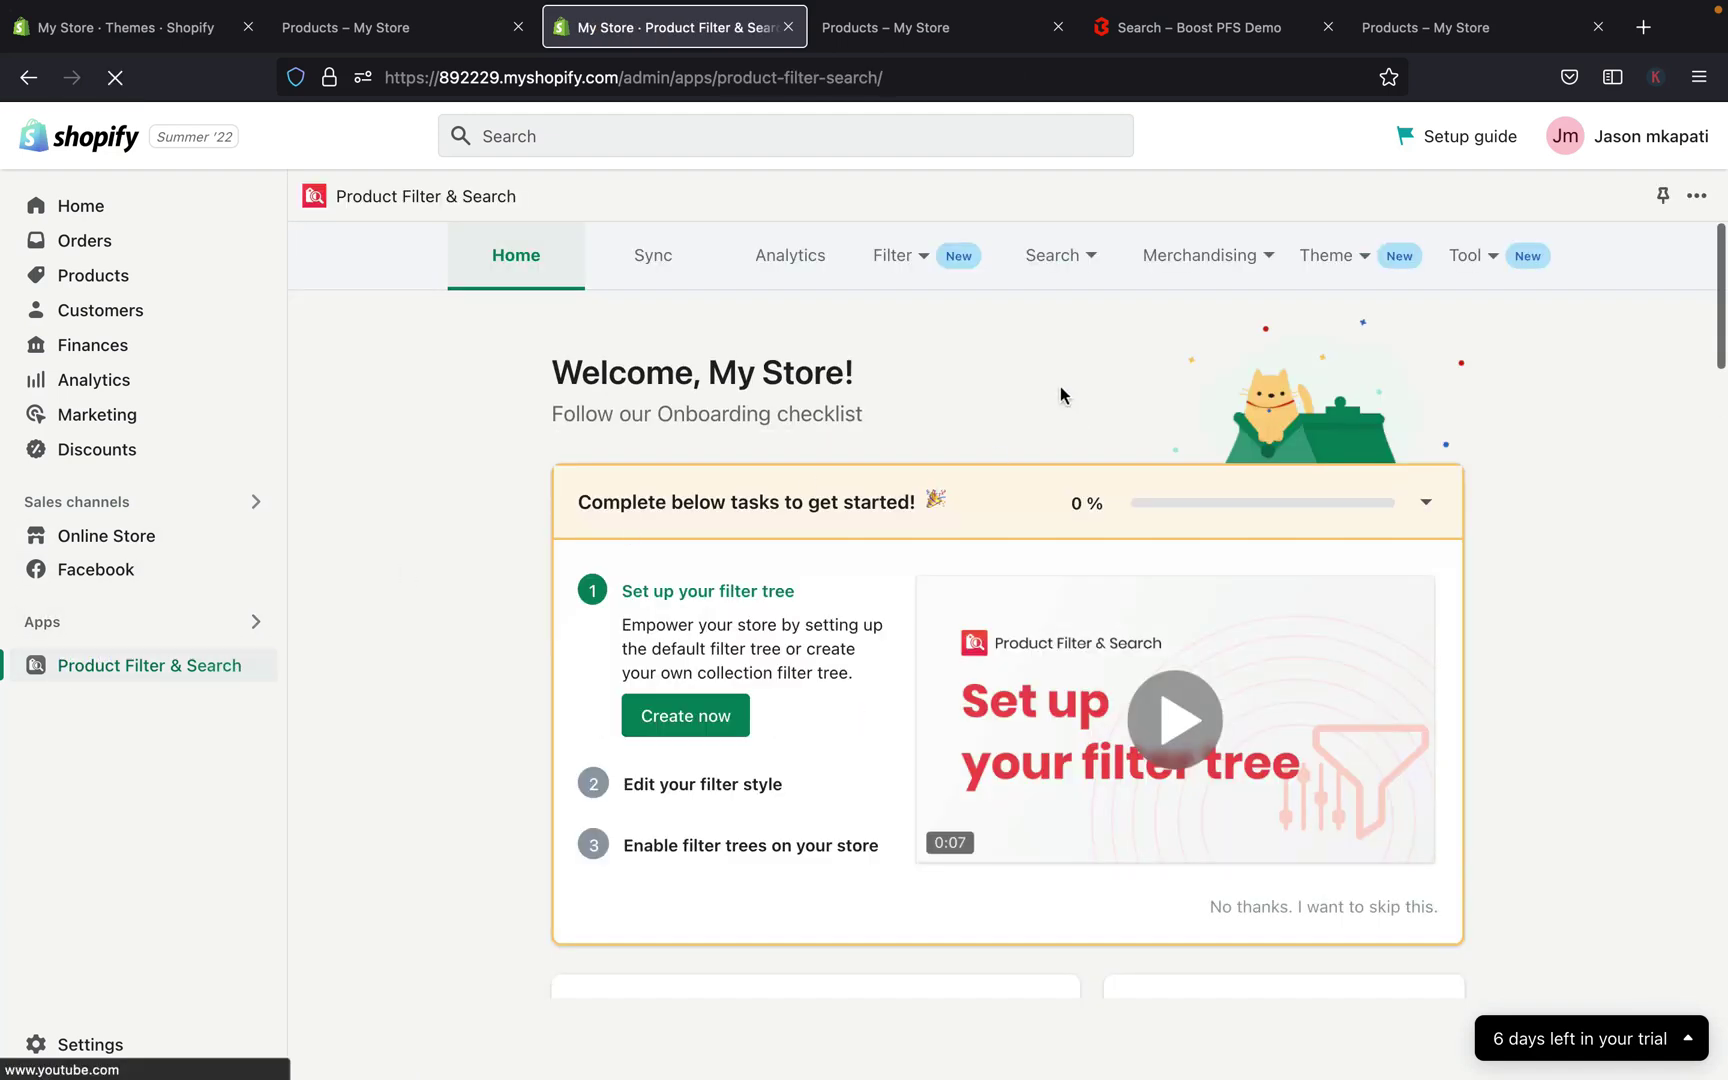
{"action": "mouse_move", "coordinate": [926, 265]}
{"action": "left_click_drag", "start_coordinate": [926, 265], "coordinate": [910, 366]}
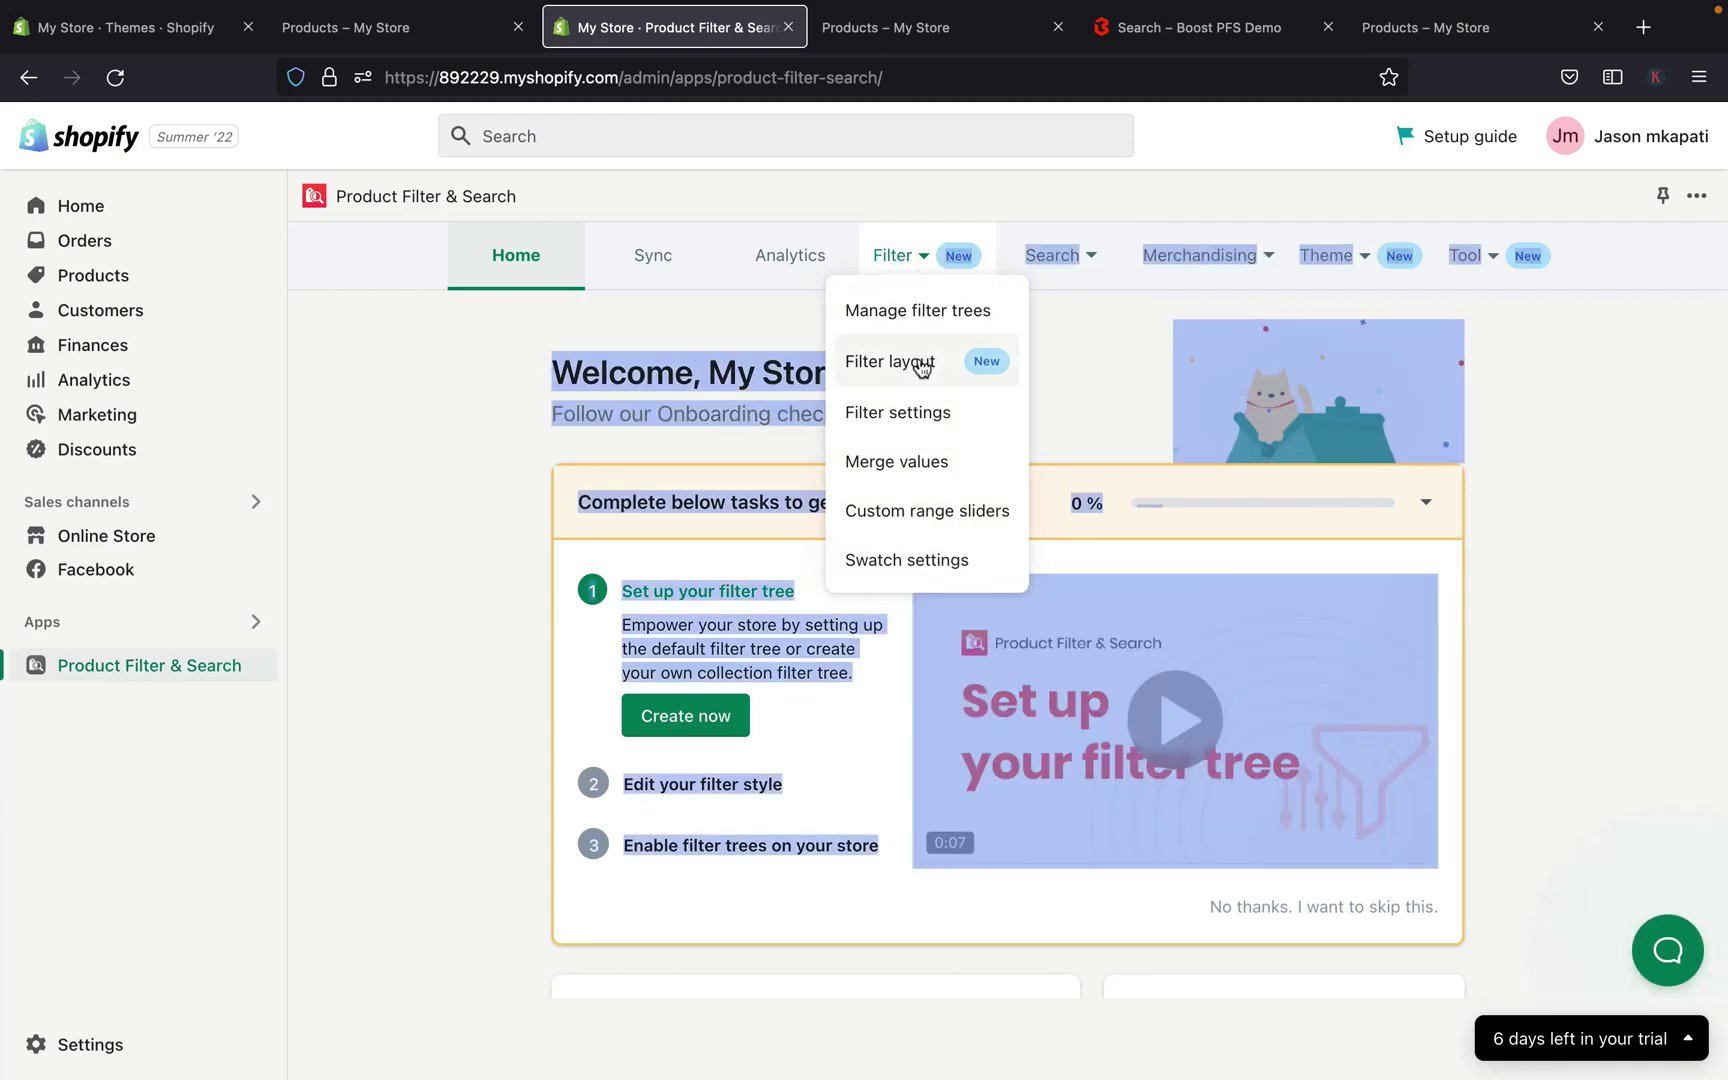
{"action": "left_click", "coordinate": [1105, 355]}
Open the app's filter layout settings and review the vertical, horizontal and mobile layout options.
{"action": "left_click", "coordinate": [922, 247]}
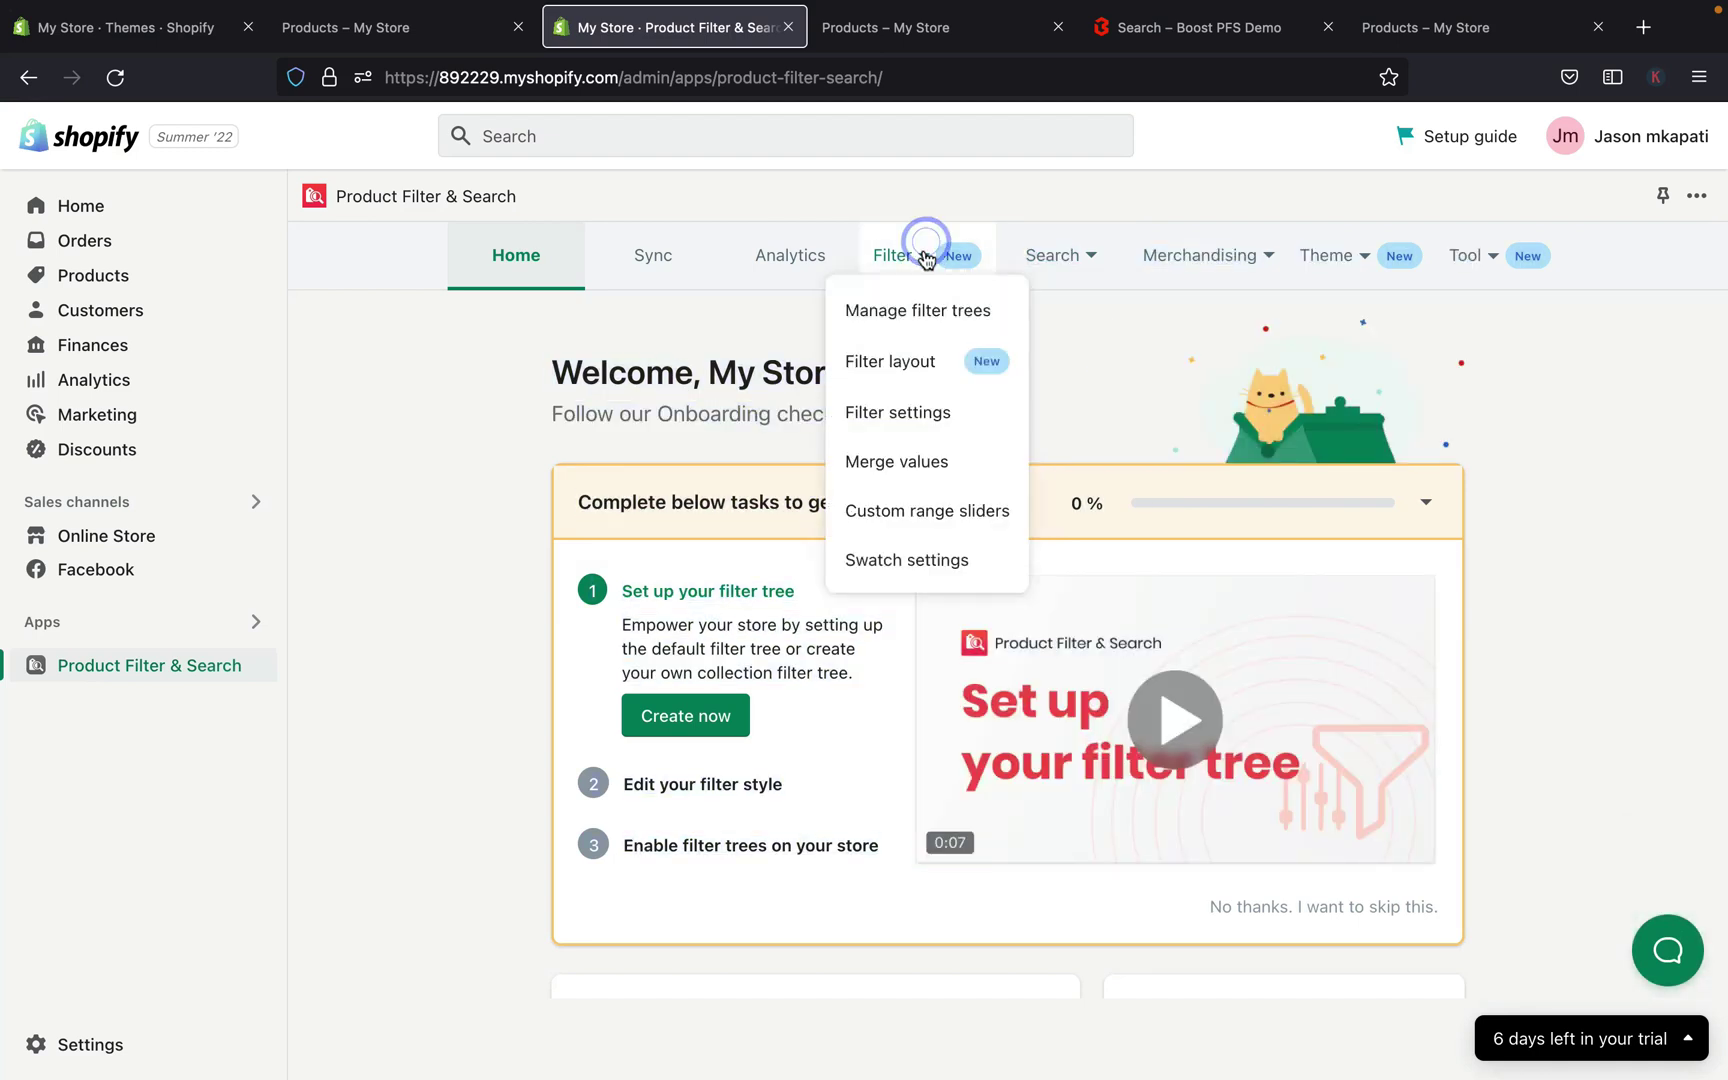
{"action": "left_click", "coordinate": [893, 364]}
{"action": "scroll", "coordinate": [836, 693], "scroll_direction": "down", "scroll_amount": 4}
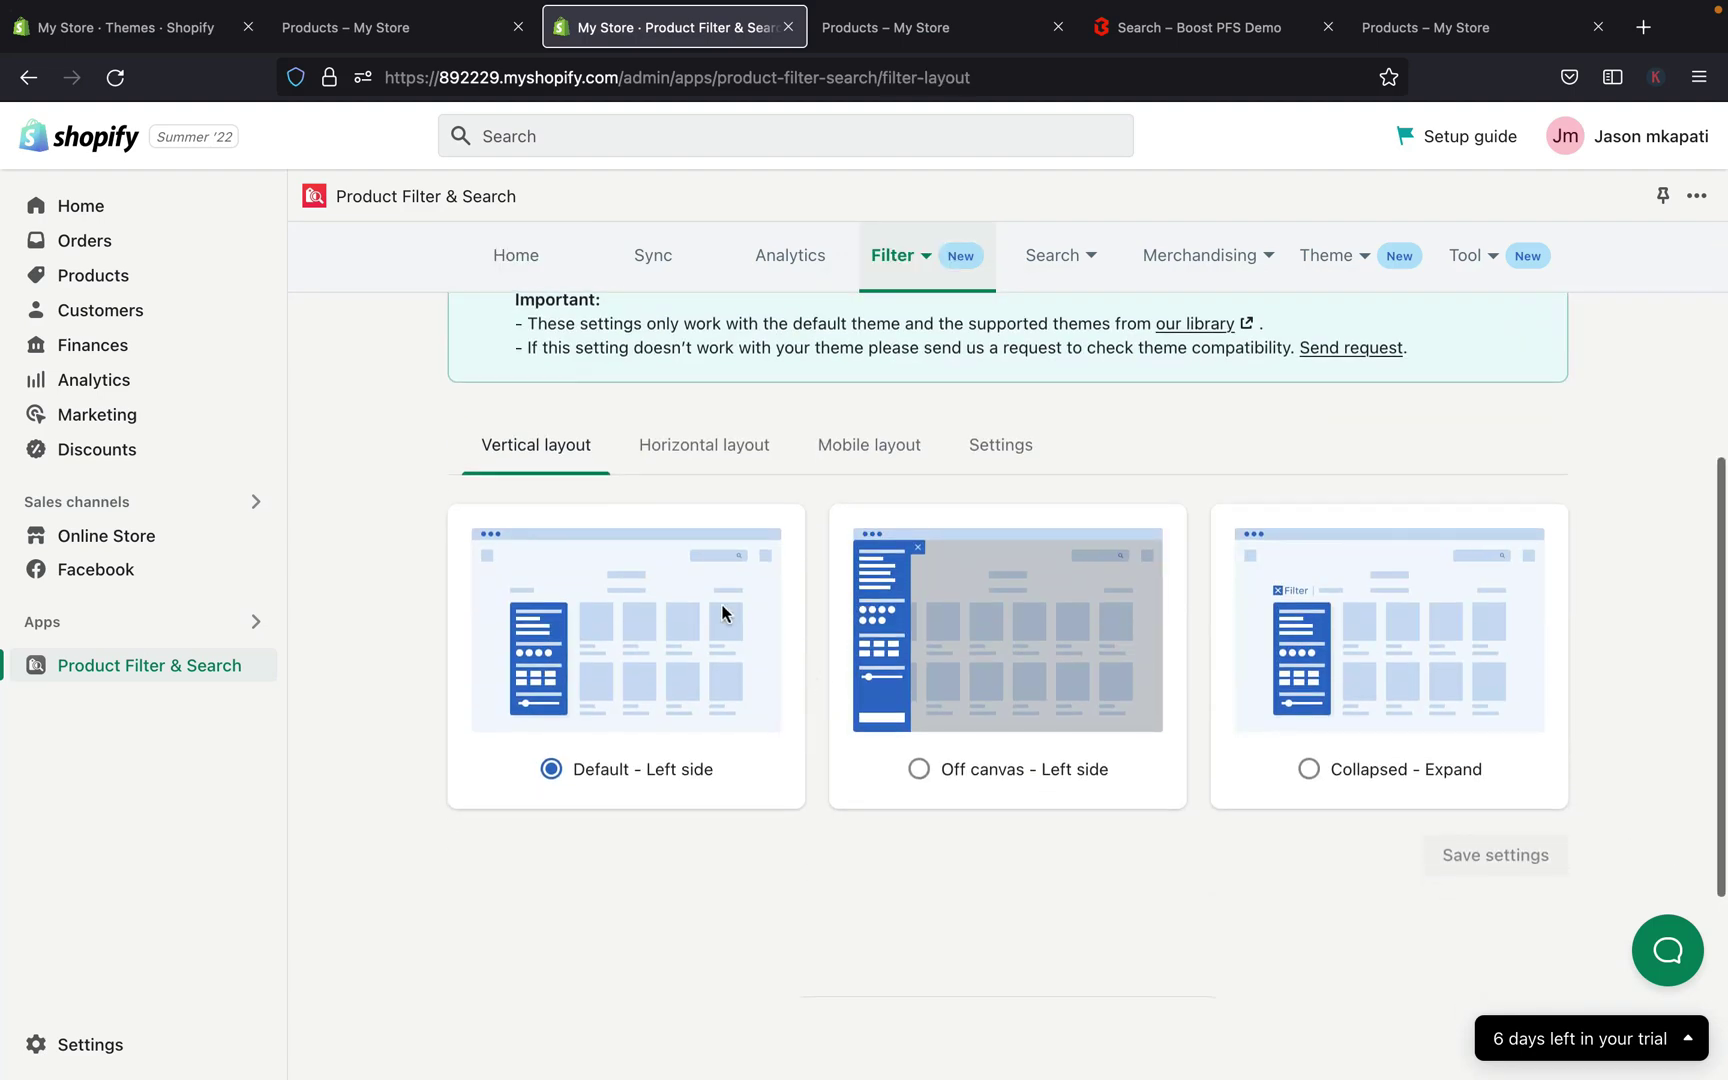
{"action": "left_click", "coordinate": [719, 425]}
{"action": "left_click", "coordinate": [864, 463]}
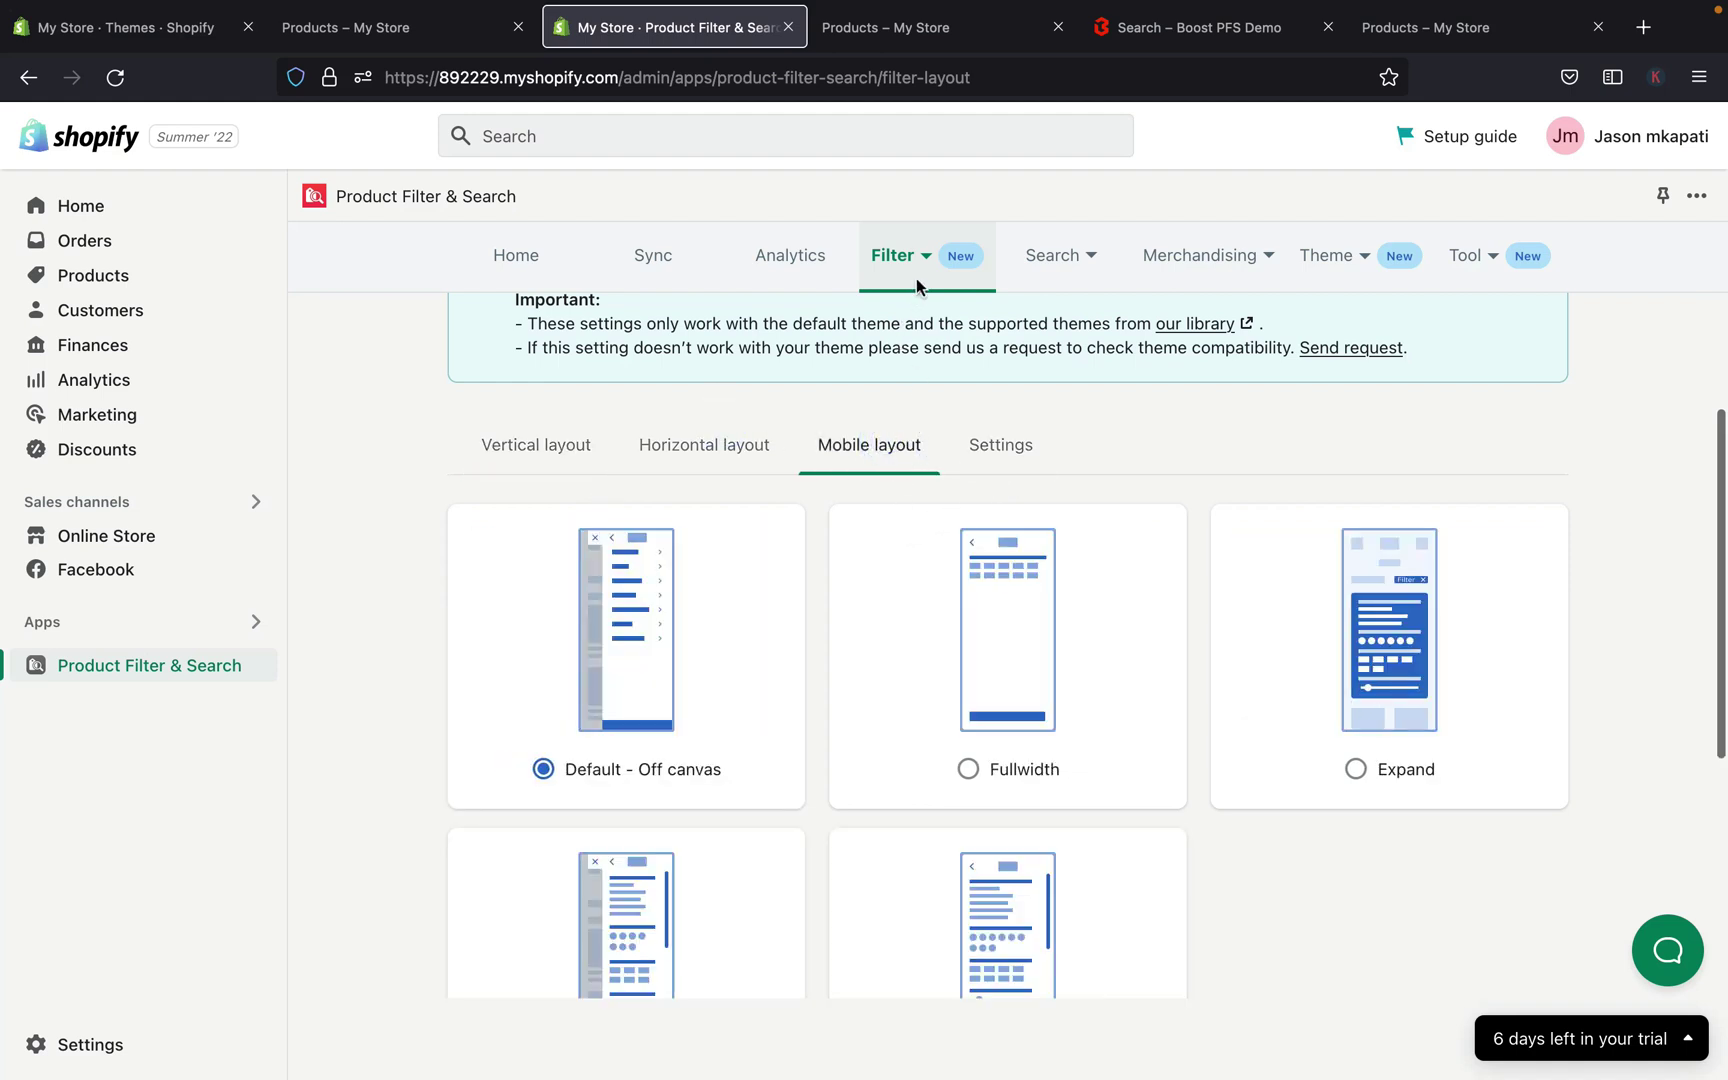
Look through the app's filter settings, merge values and filter tree management pages.
{"action": "mouse_move", "coordinate": [893, 256]}
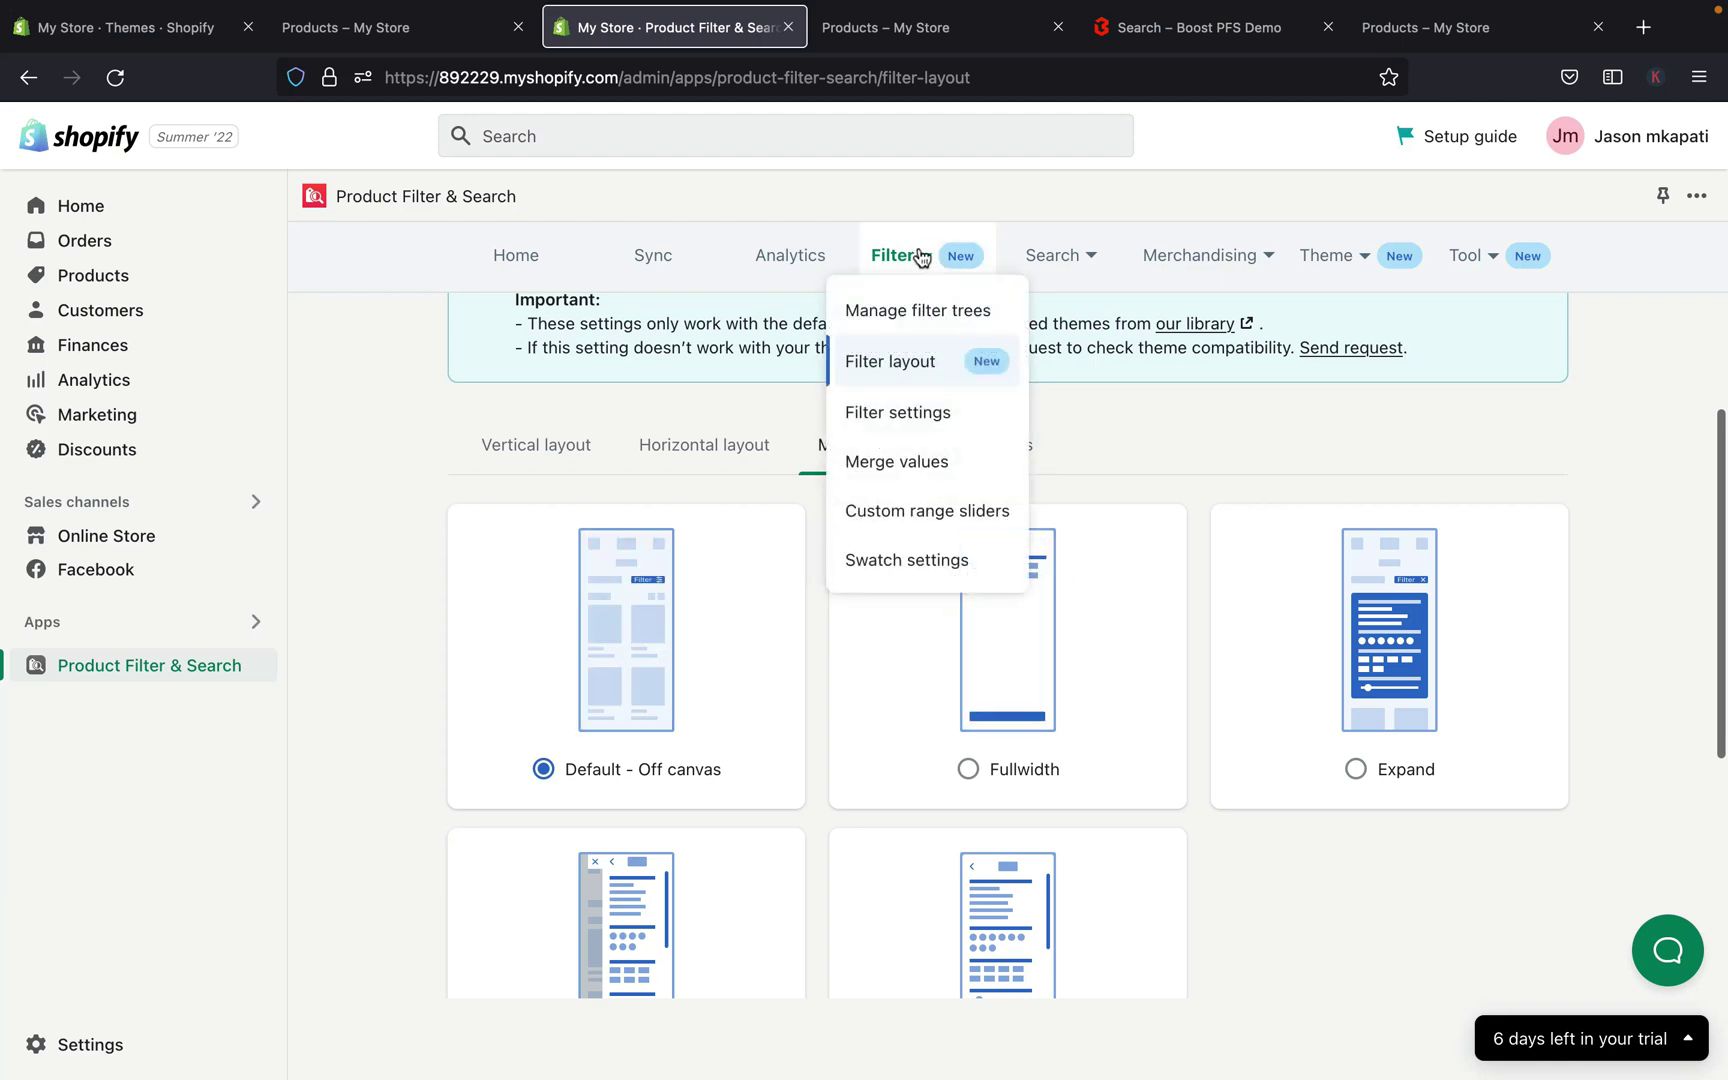
{"action": "left_click", "coordinate": [896, 414]}
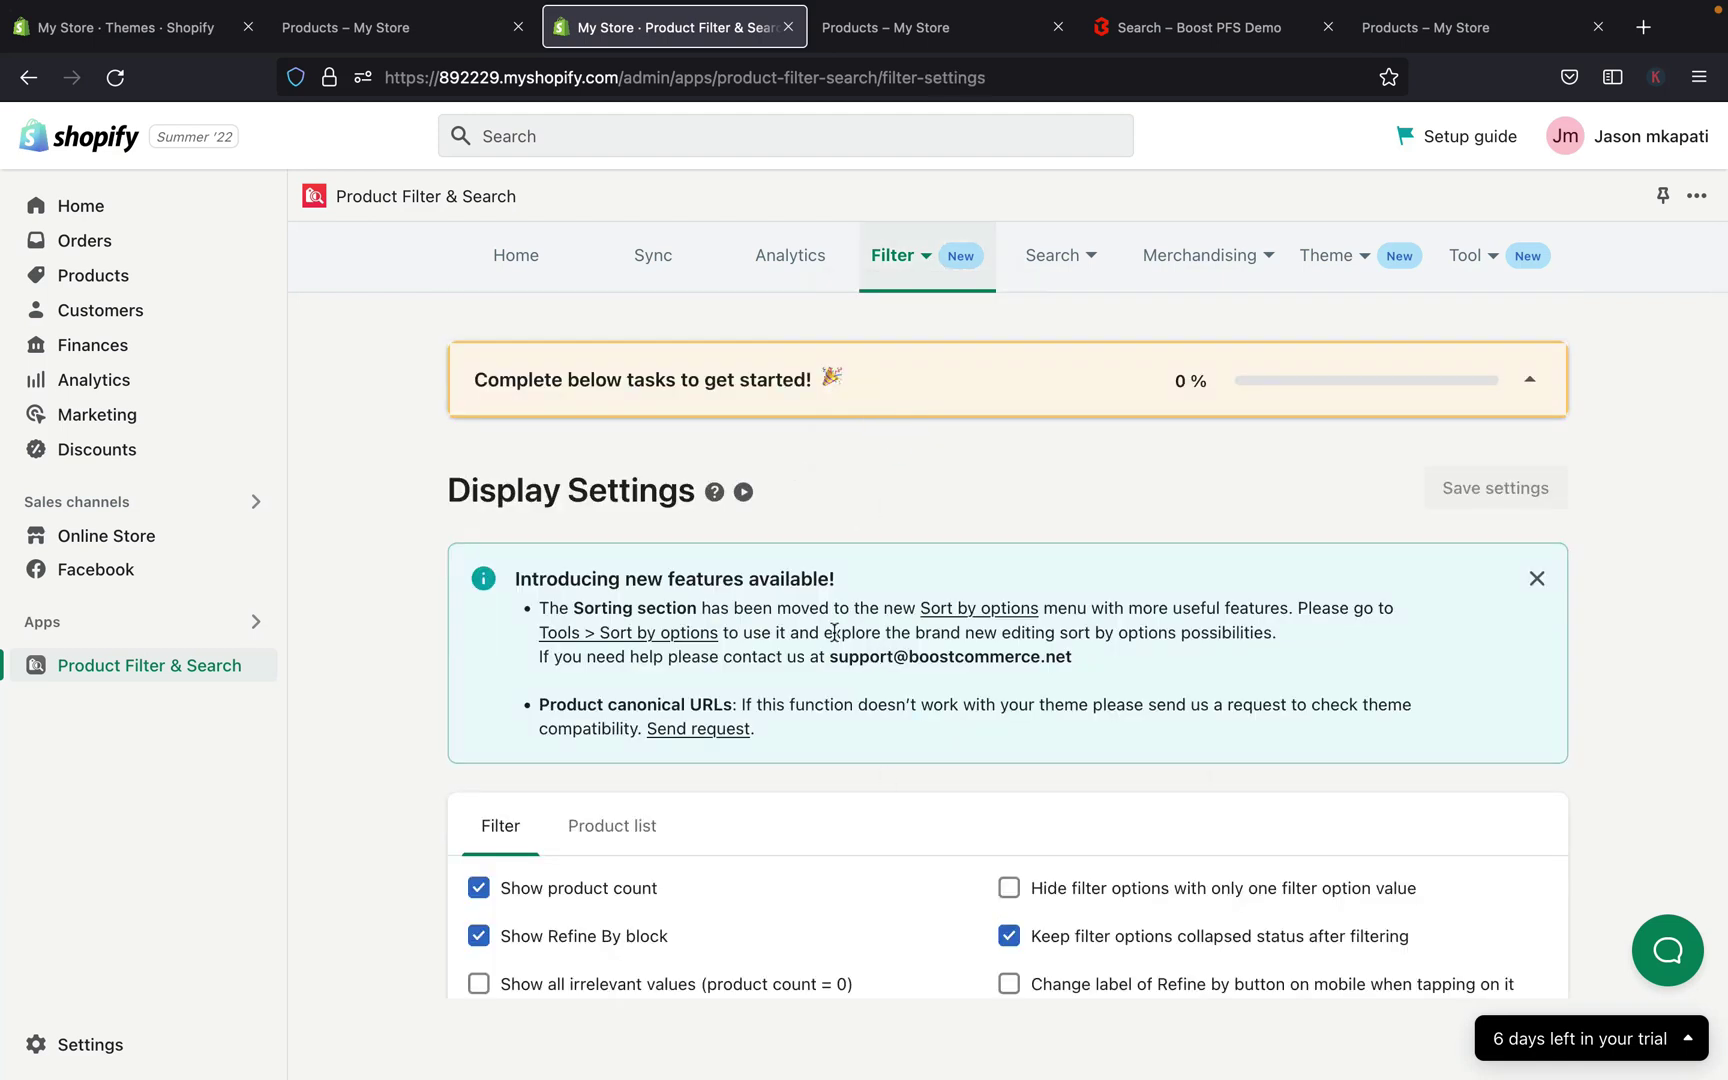
{"action": "mouse_move", "coordinate": [940, 252]}
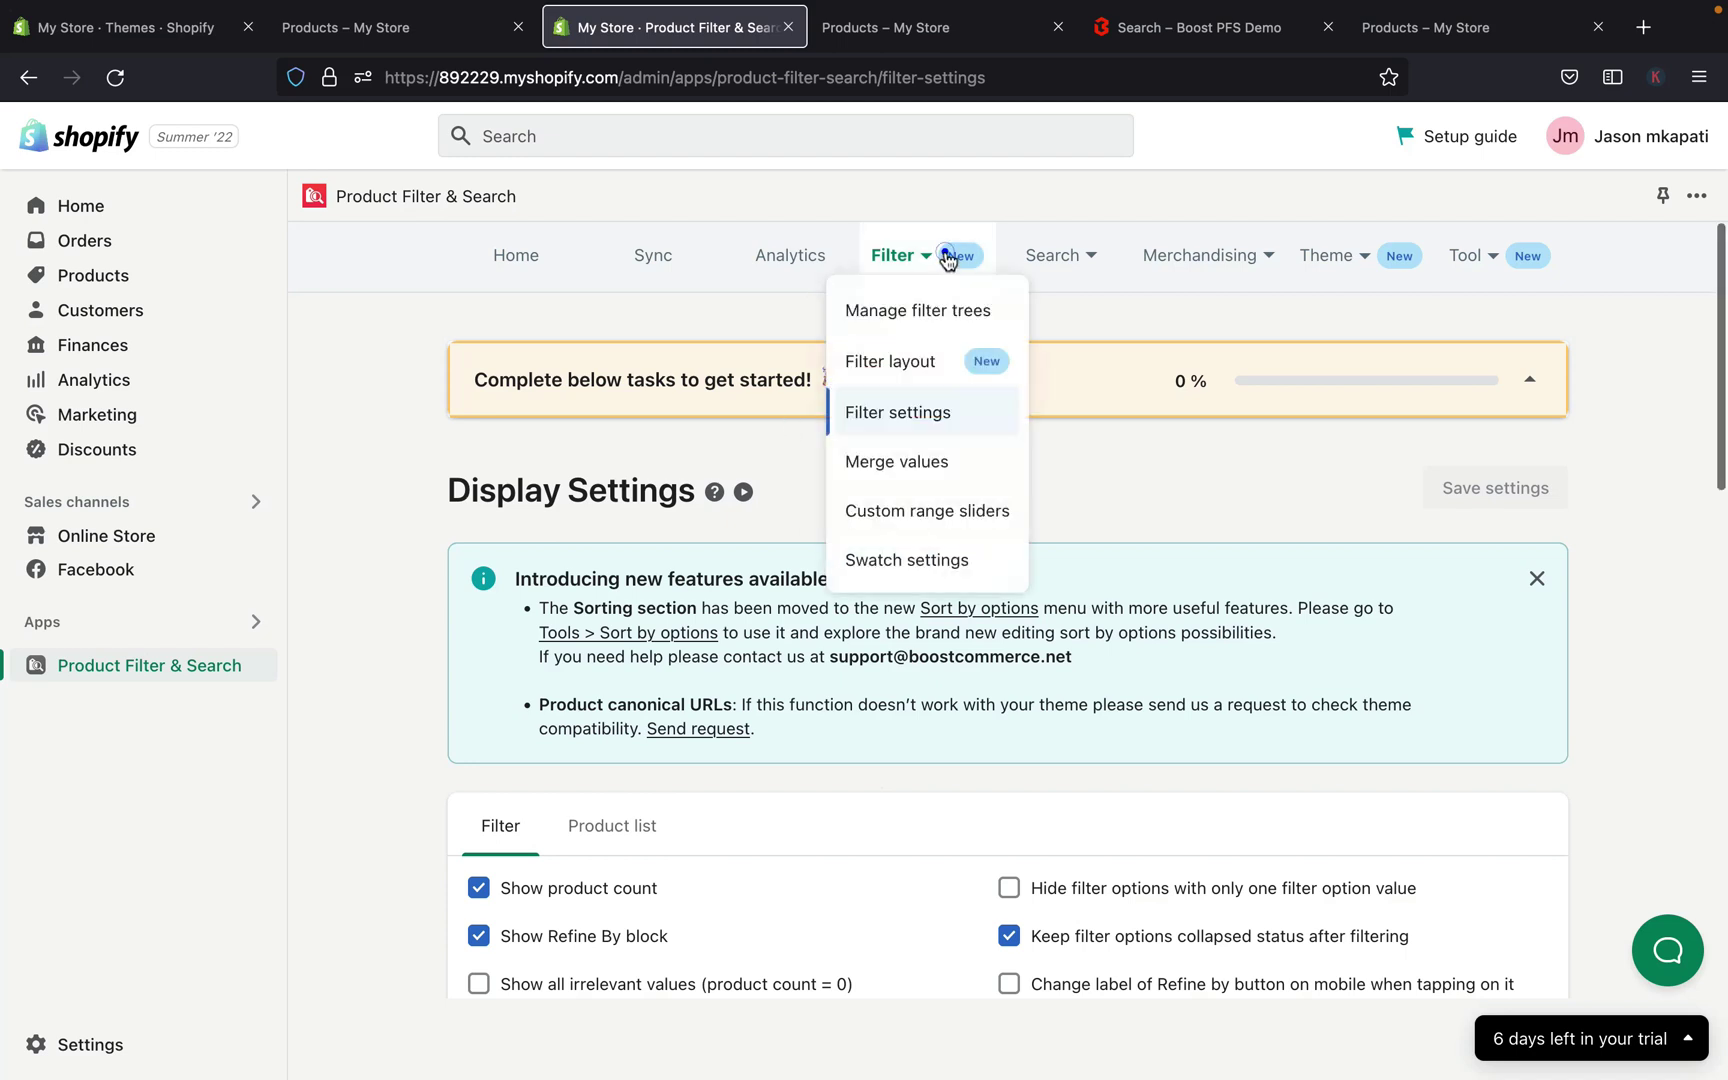
{"action": "left_click", "coordinate": [884, 466]}
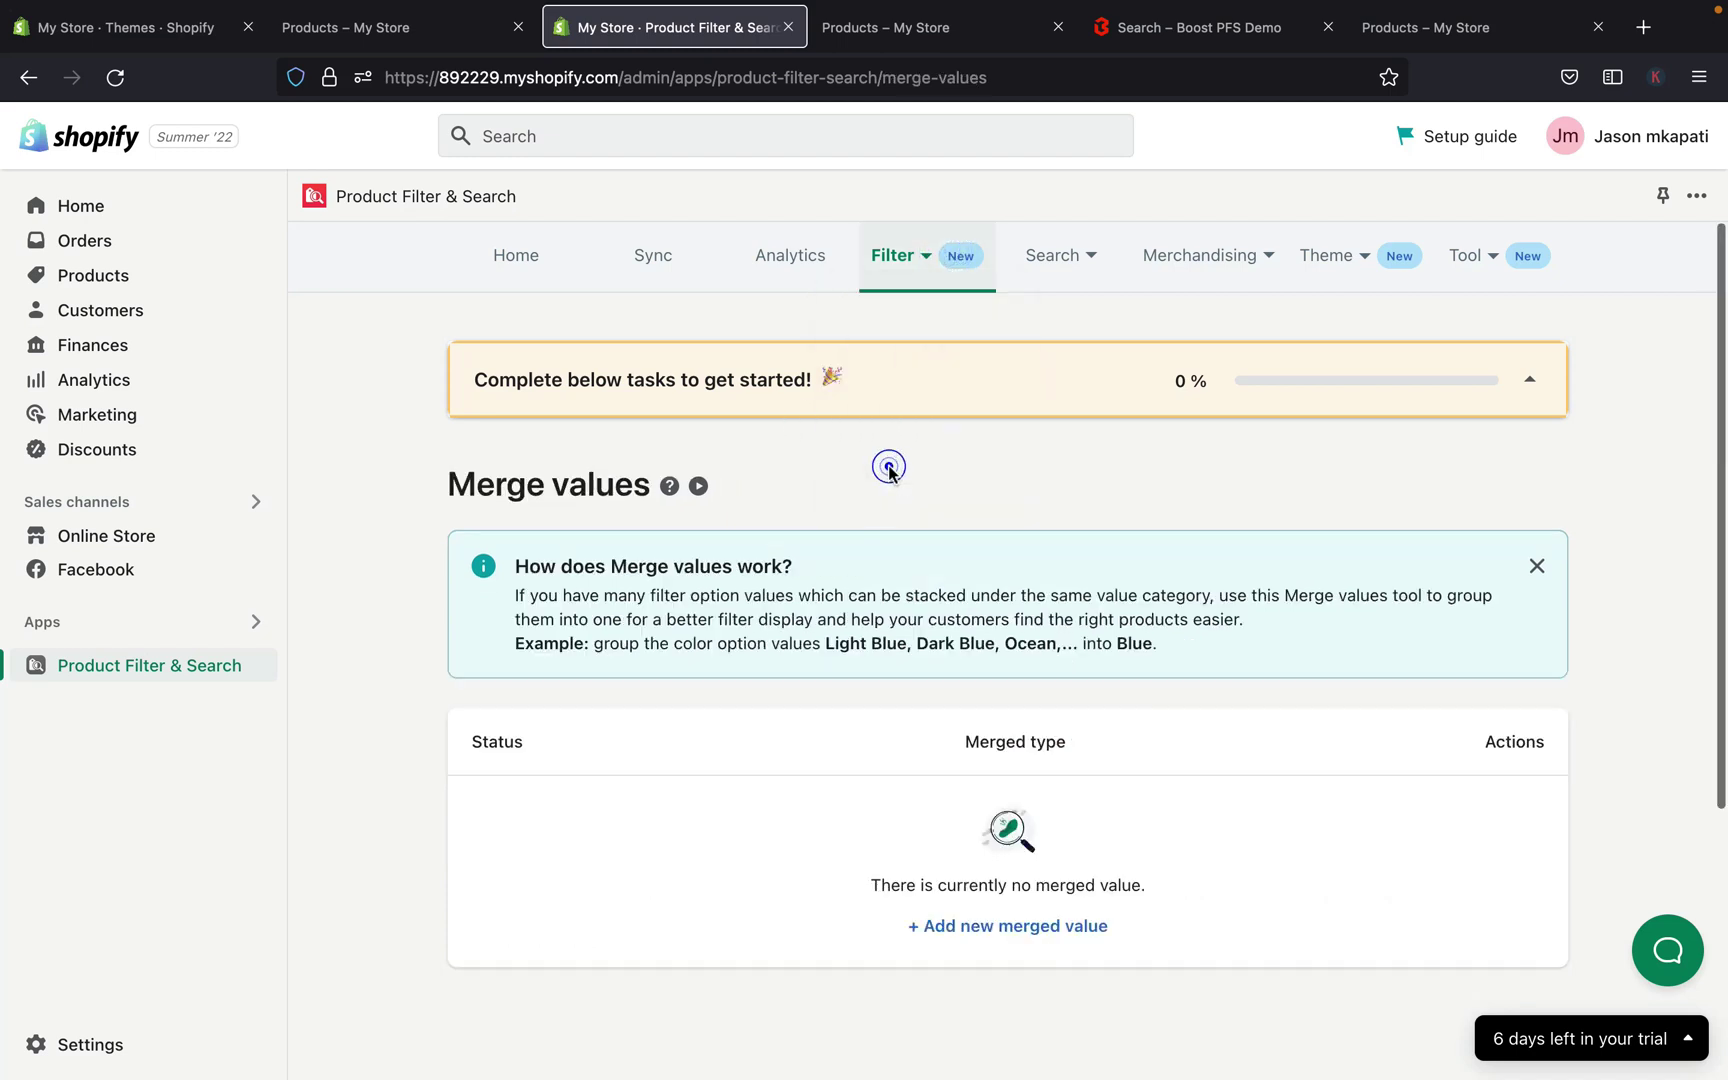
{"action": "left_click", "coordinate": [919, 255]}
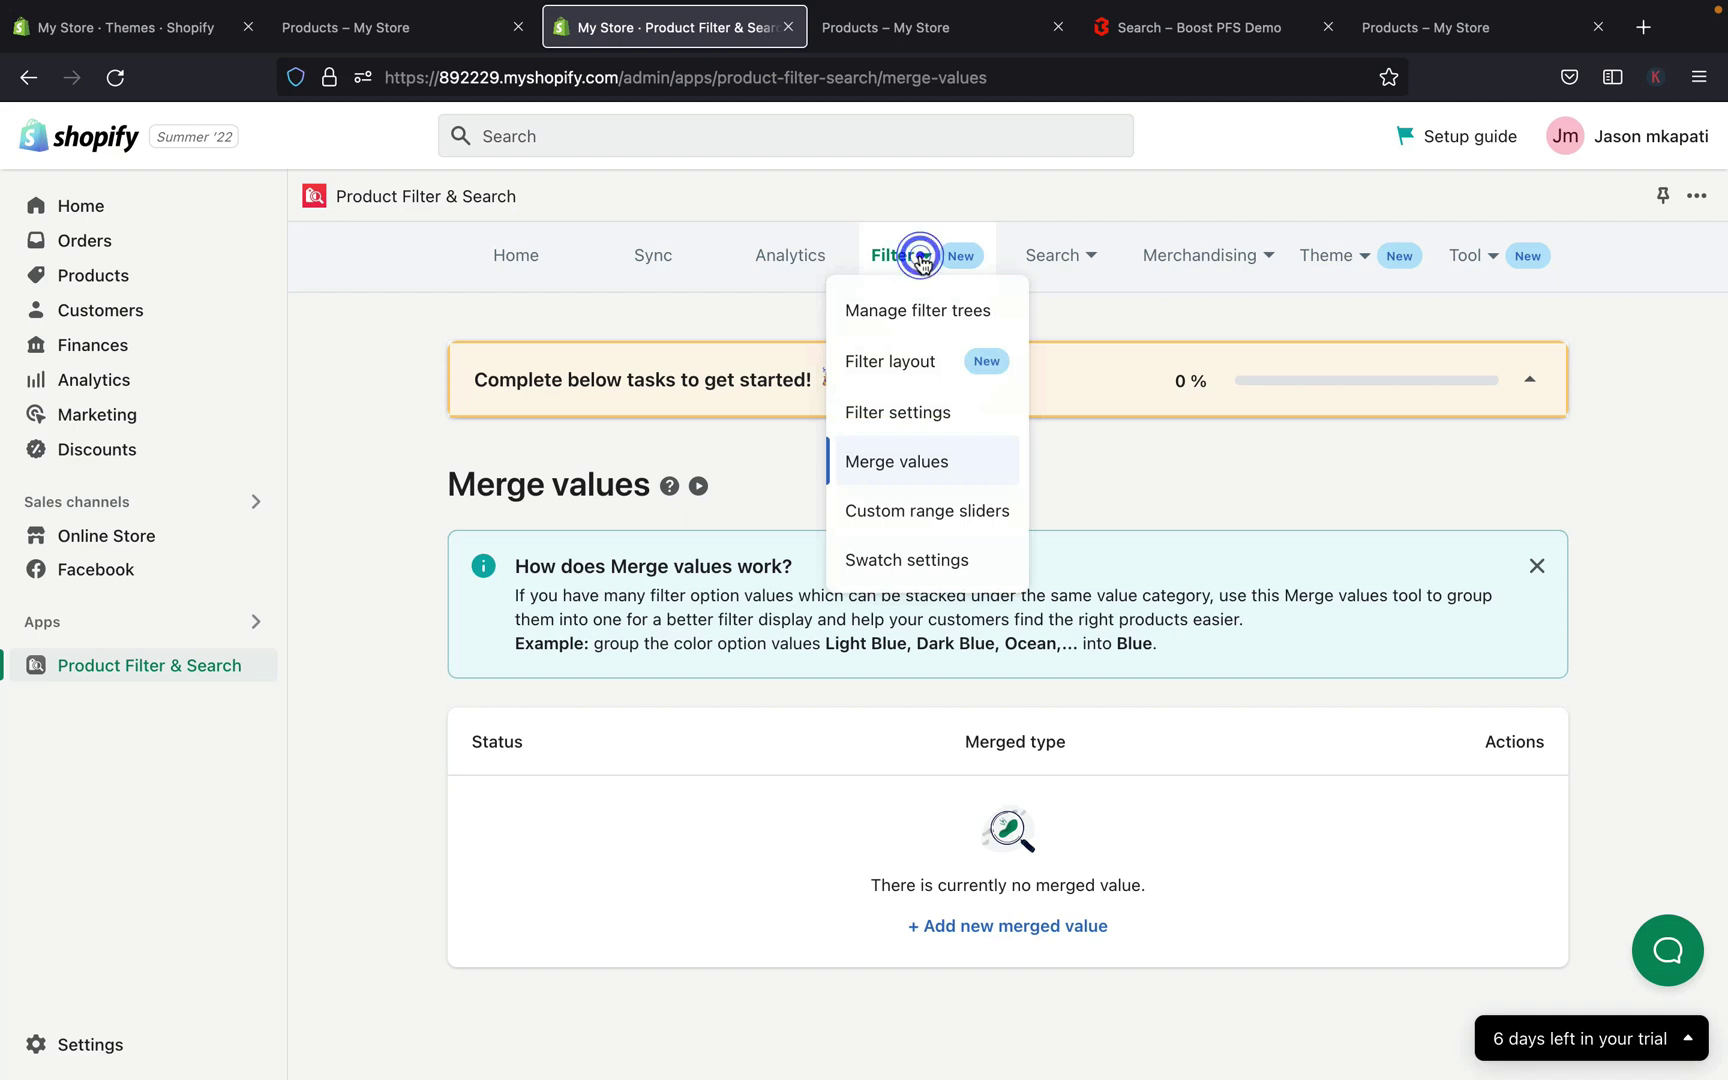
{"action": "left_click", "coordinate": [903, 311]}
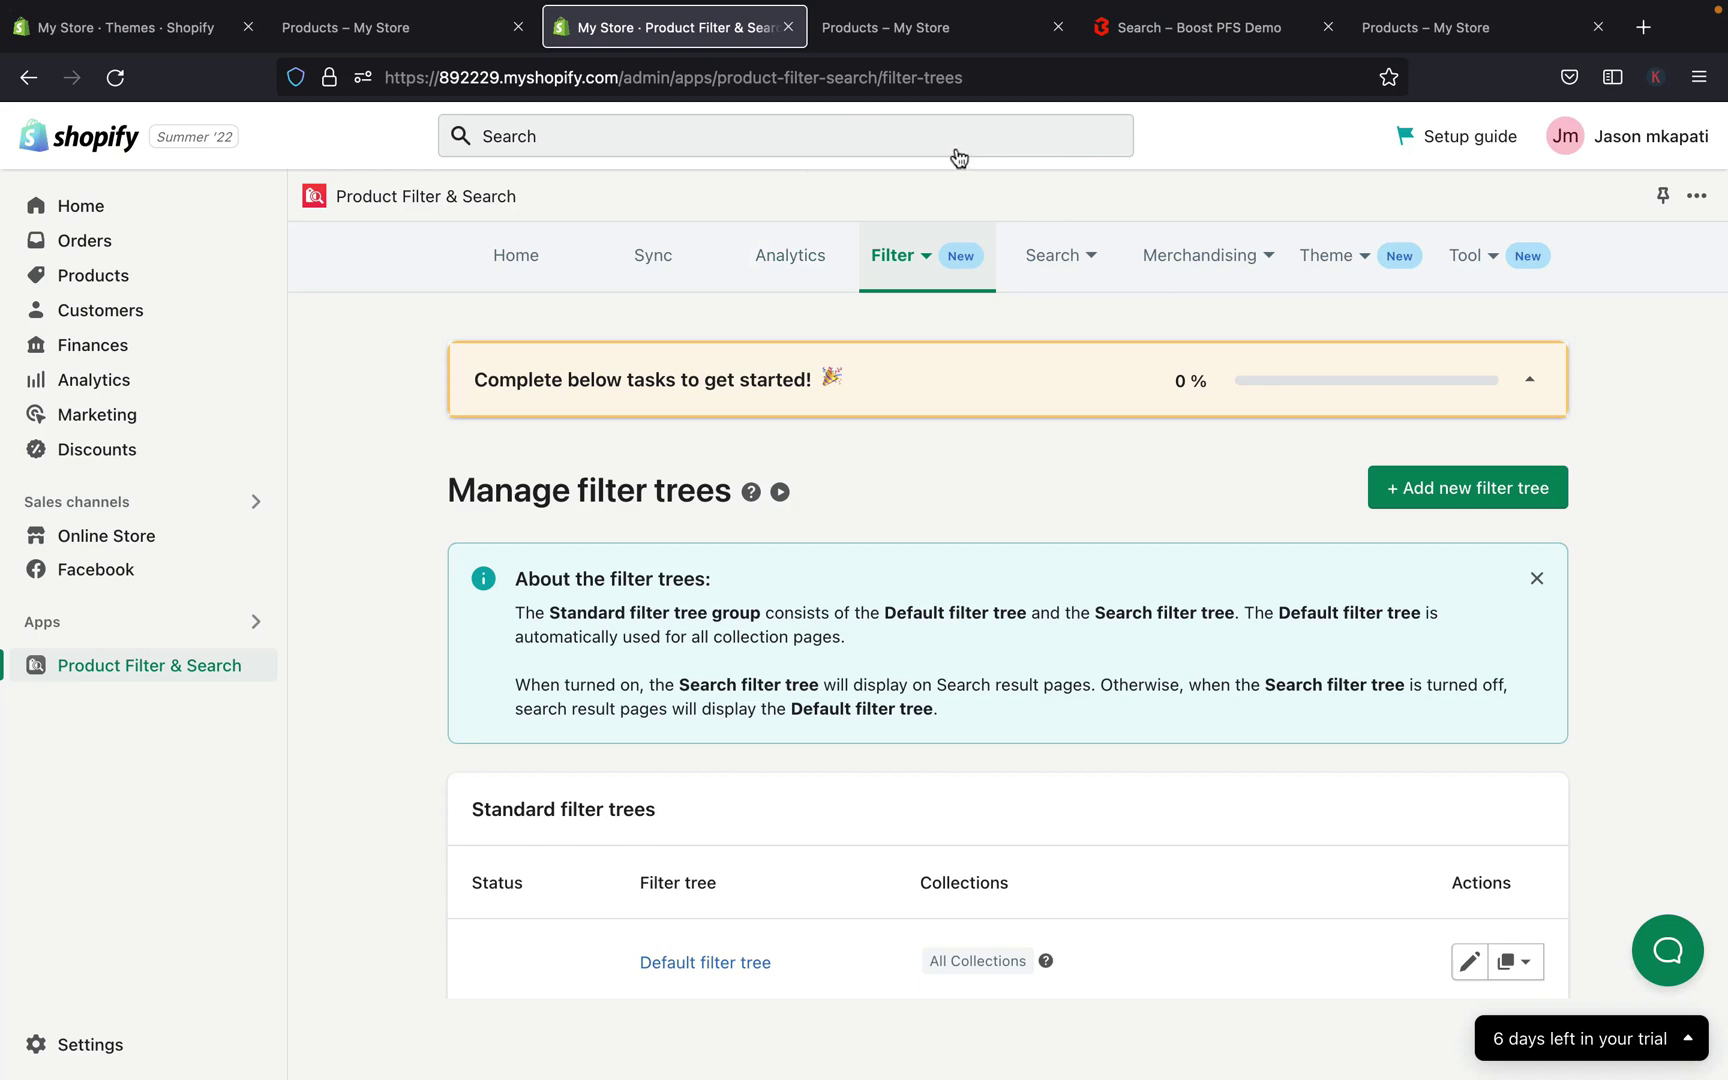
{"action": "mouse_move", "coordinate": [905, 255]}
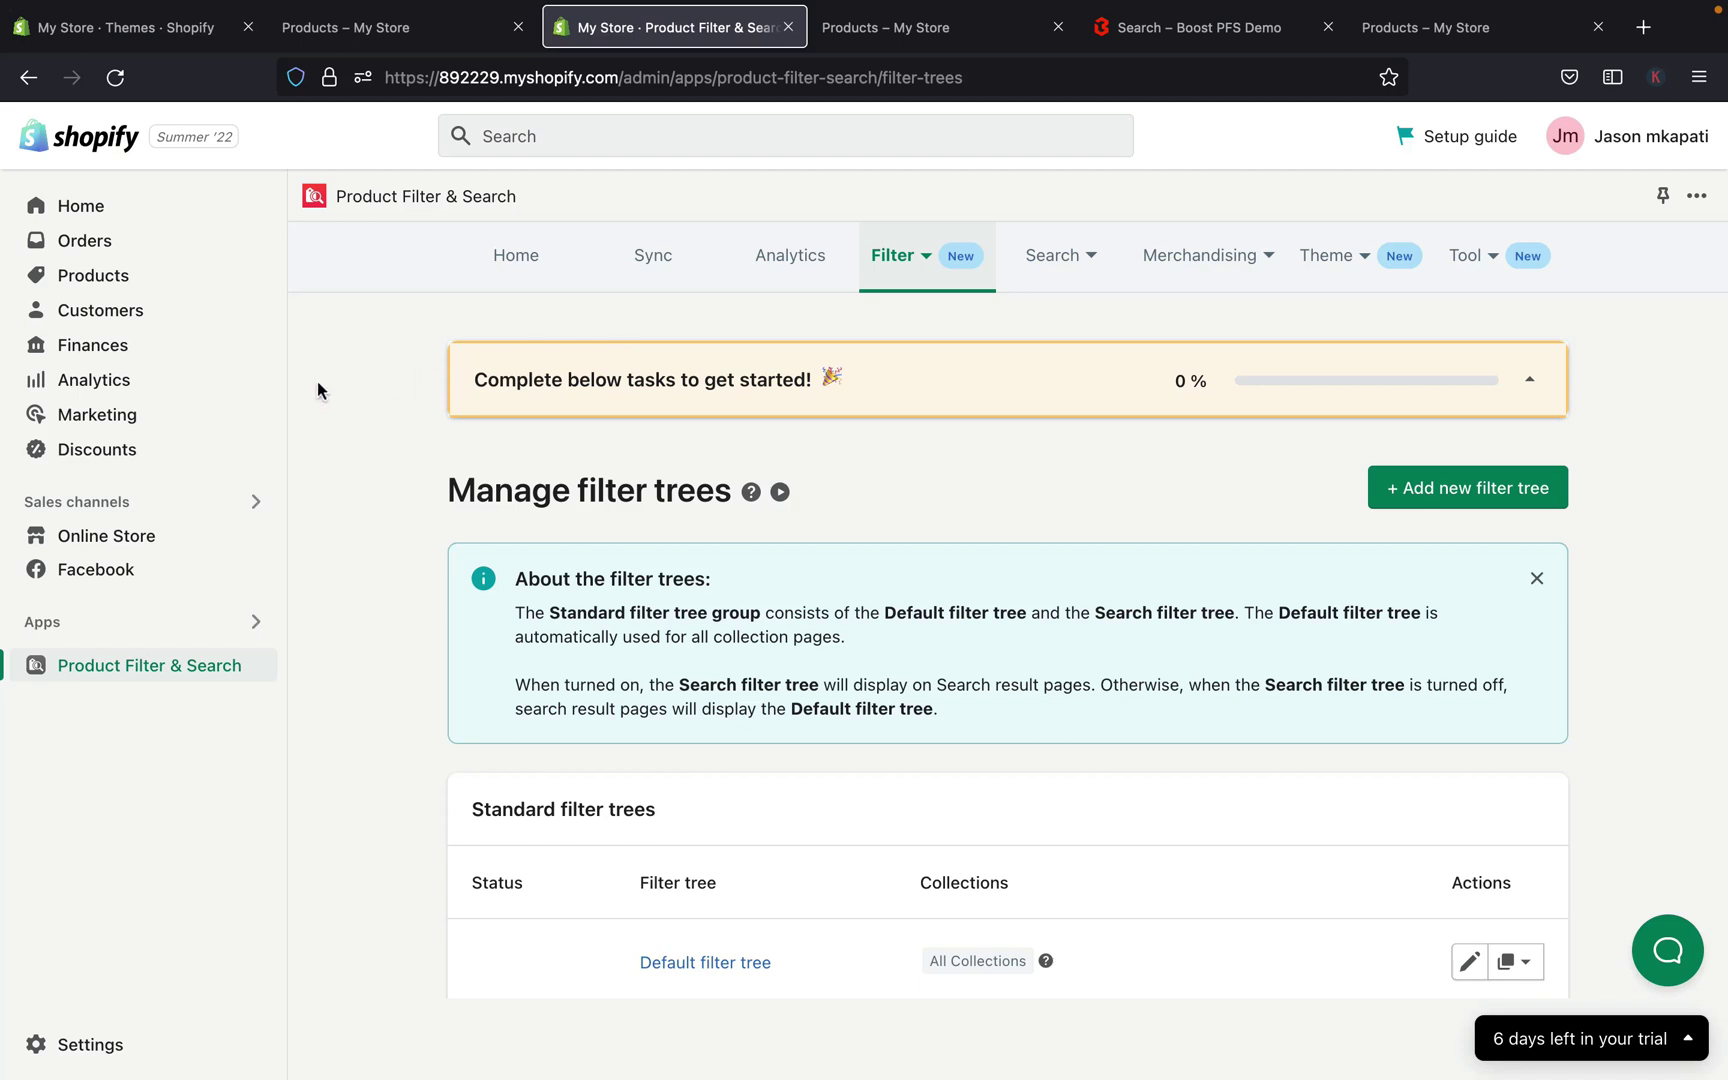
Publish "[Boost] Live theme with filter & search" from the online store's theme library as the current theme.
{"action": "left_click", "coordinate": [137, 537]}
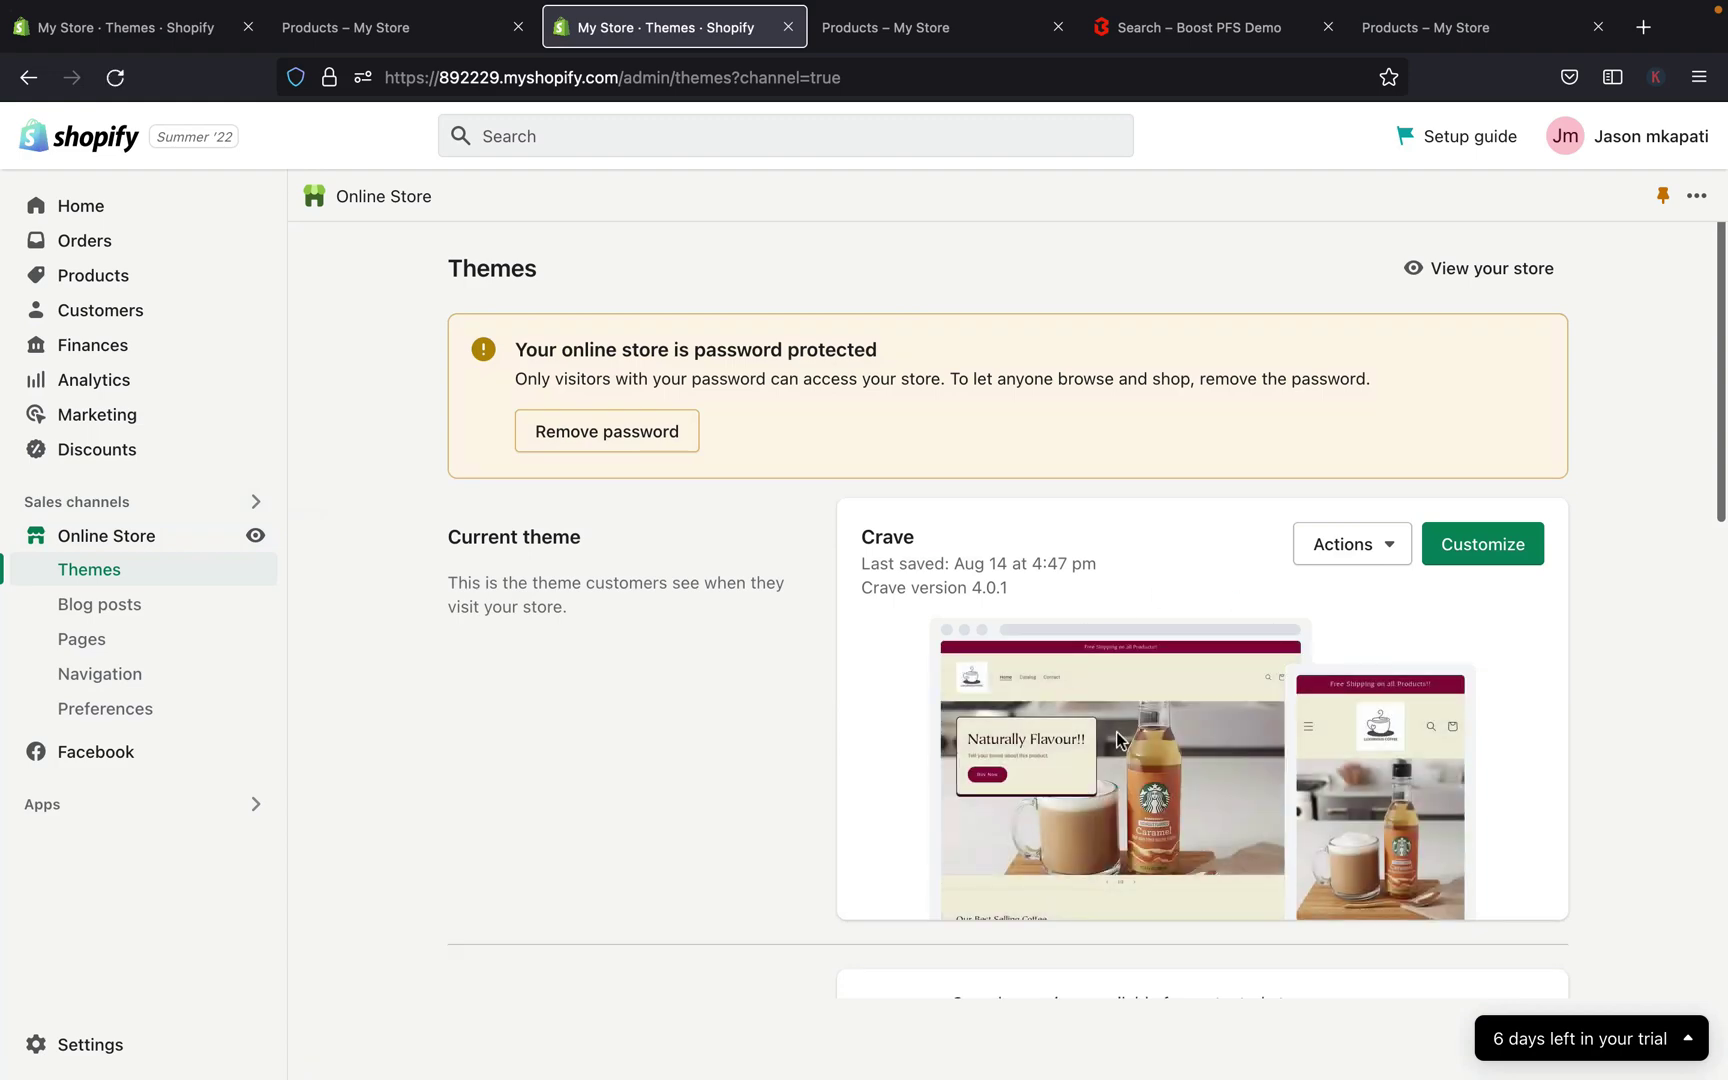
{"action": "scroll", "coordinate": [1185, 664], "scroll_direction": "down", "scroll_amount": 6}
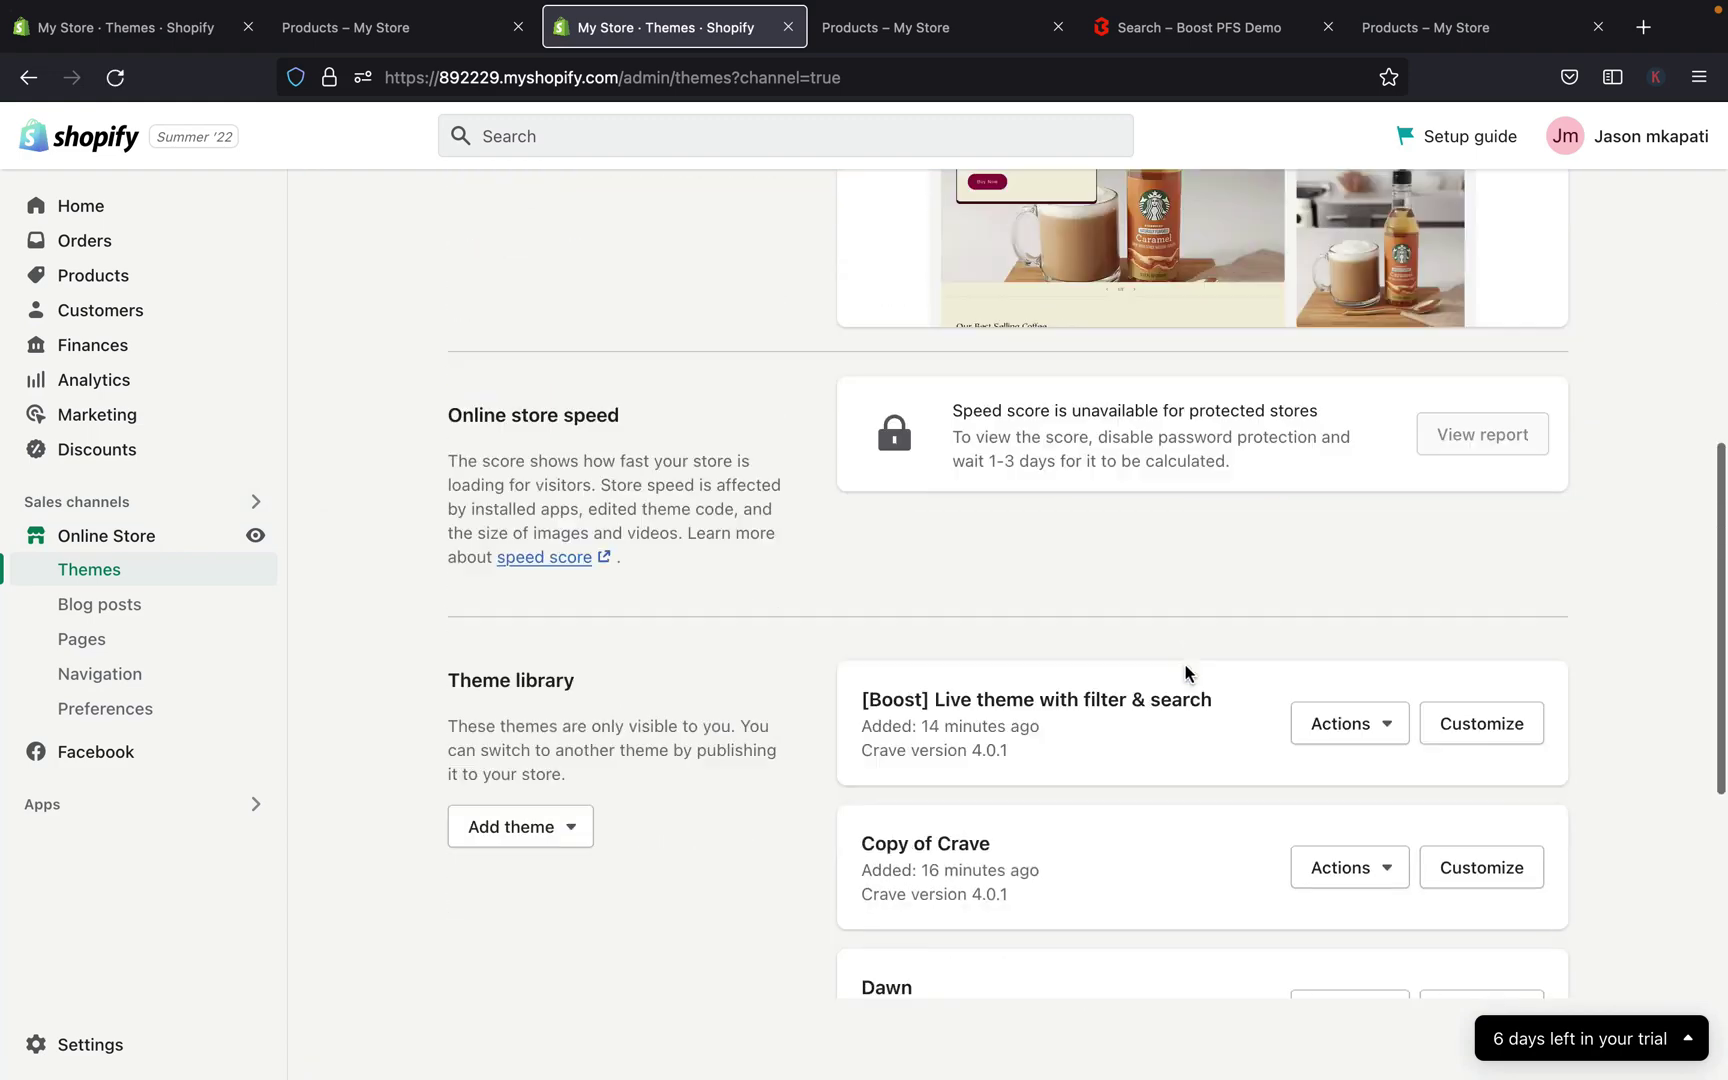
{"action": "scroll", "coordinate": [1187, 672], "scroll_direction": "down", "scroll_amount": 2}
{"action": "scroll", "coordinate": [1072, 515], "scroll_direction": "up", "scroll_amount": 1}
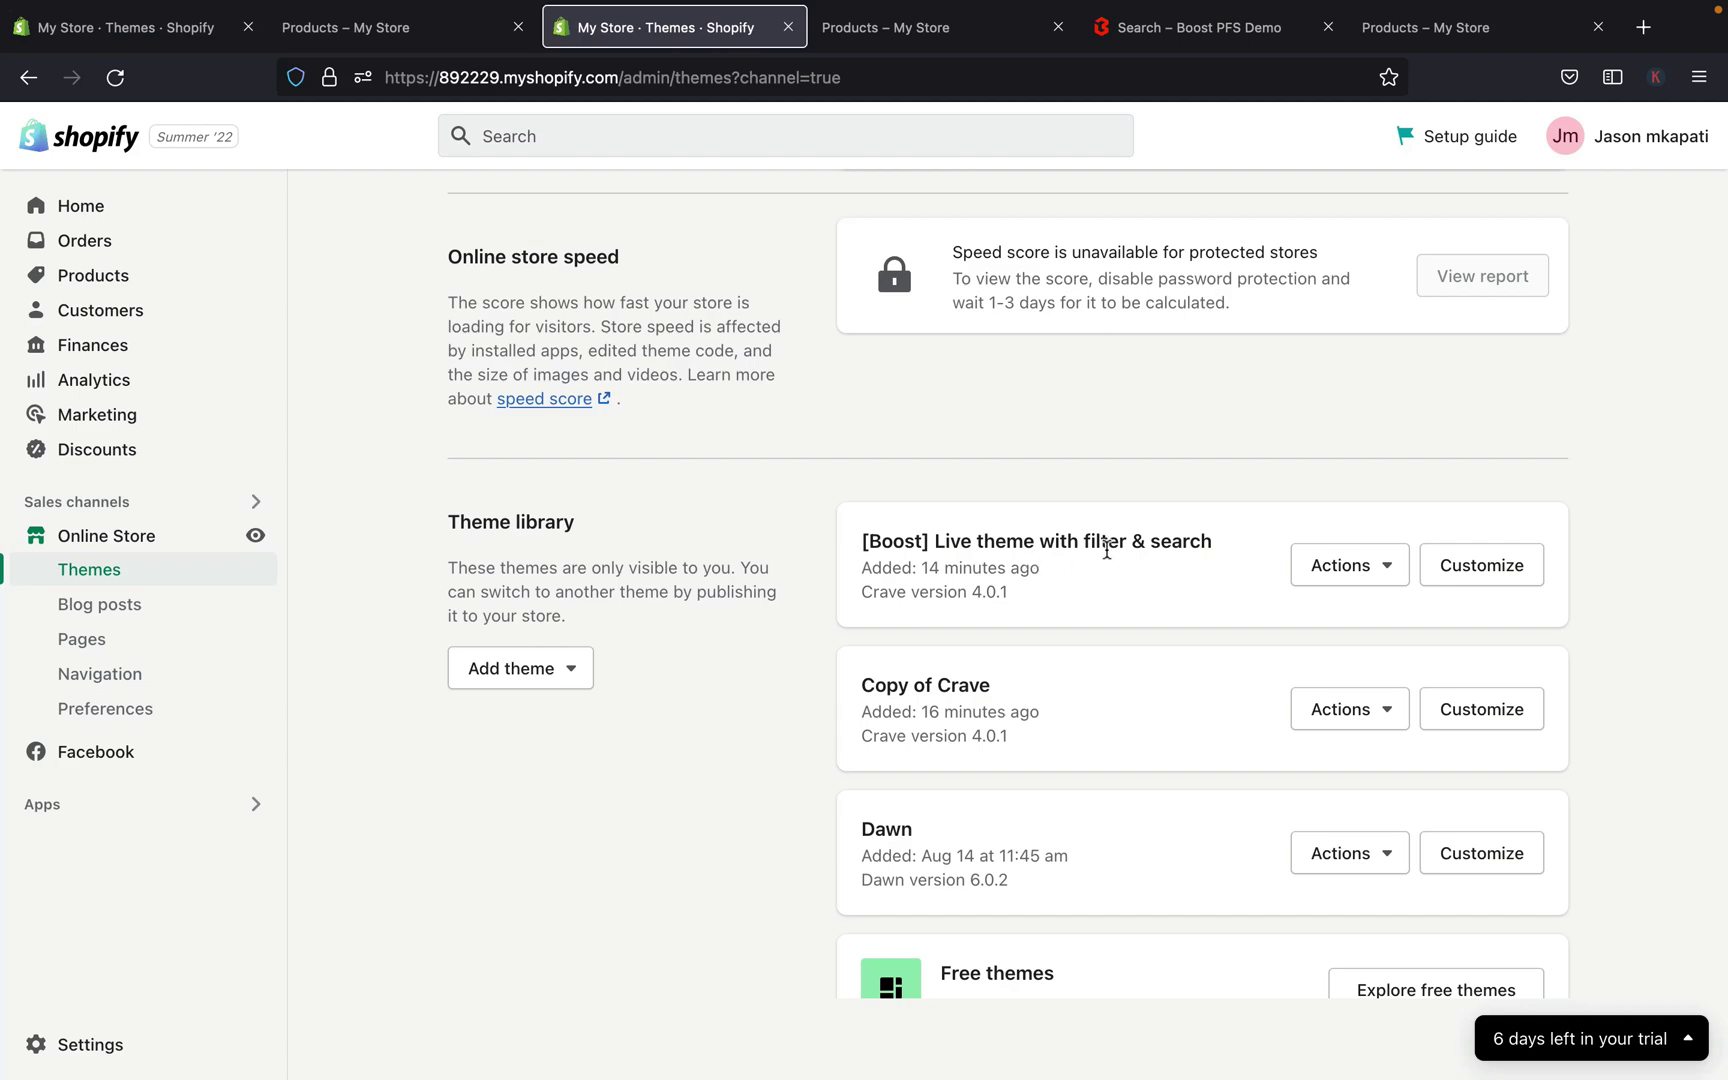
{"action": "scroll", "coordinate": [1255, 572], "scroll_direction": "up", "scroll_amount": 7}
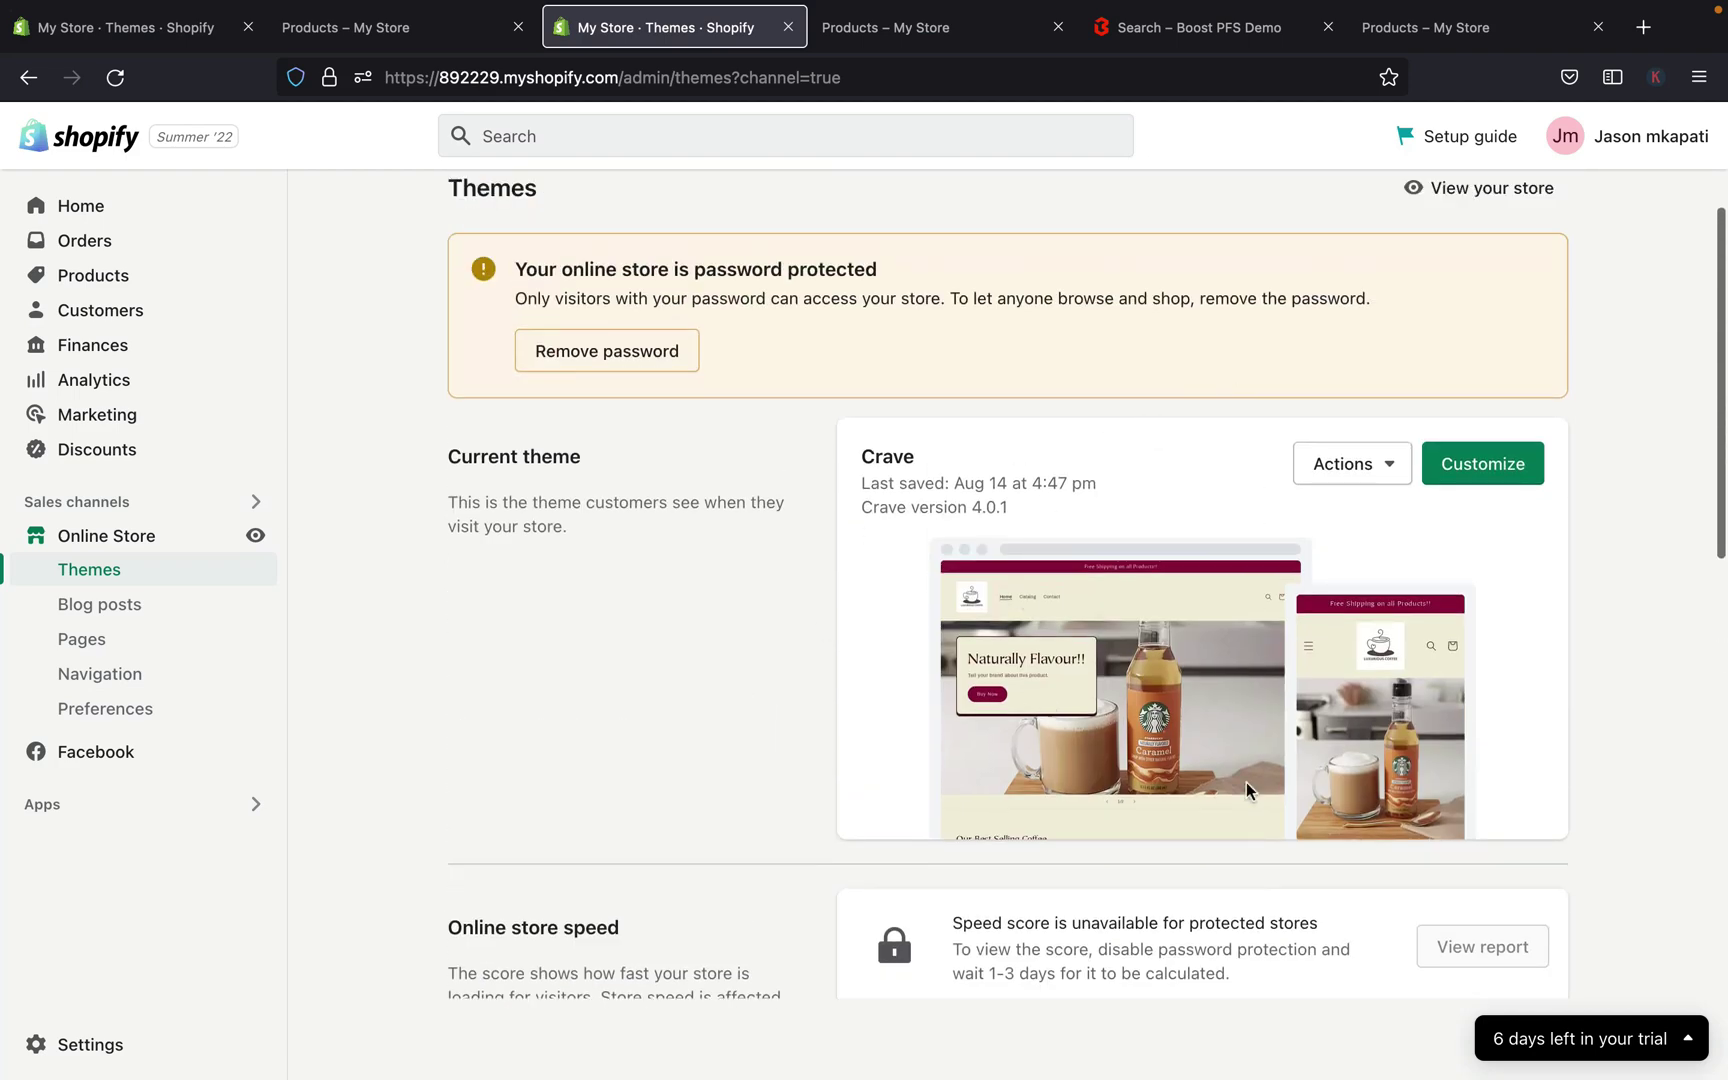
{"action": "scroll", "coordinate": [1113, 592], "scroll_direction": "down", "scroll_amount": 10}
{"action": "scroll", "coordinate": [1113, 592], "scroll_direction": "up", "scroll_amount": 3}
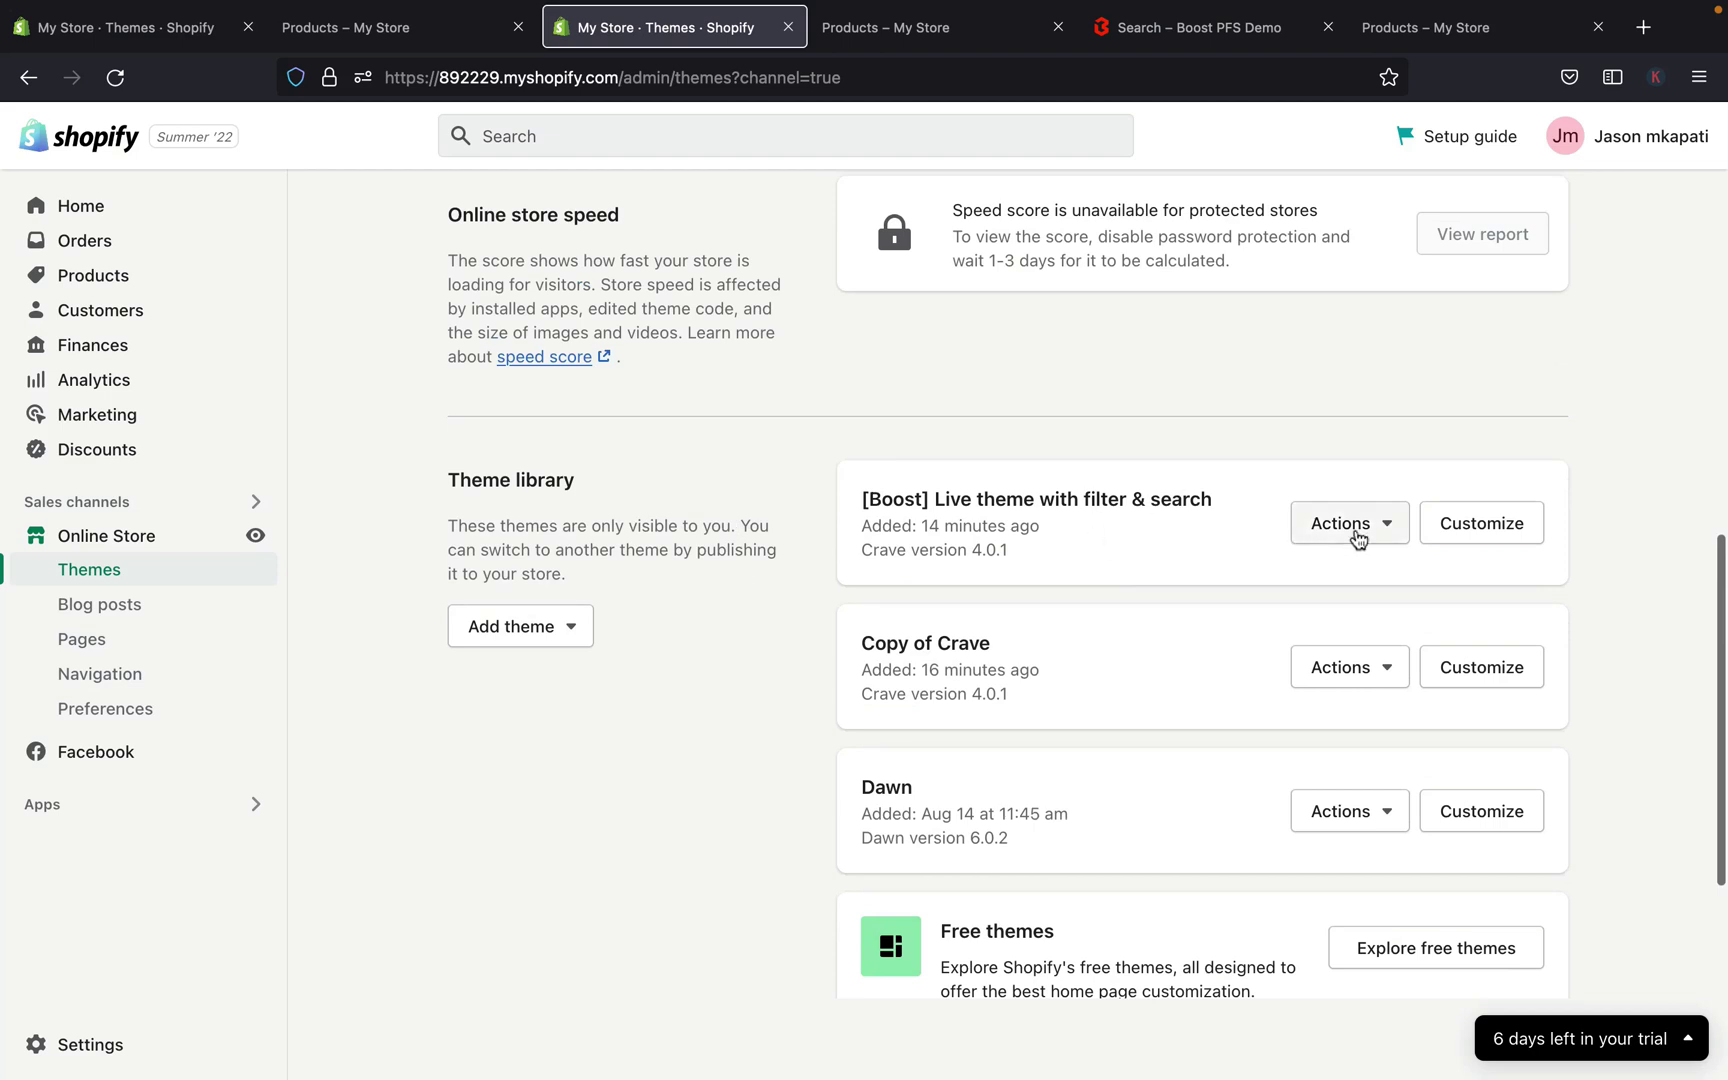
{"action": "left_click", "coordinate": [1390, 528]}
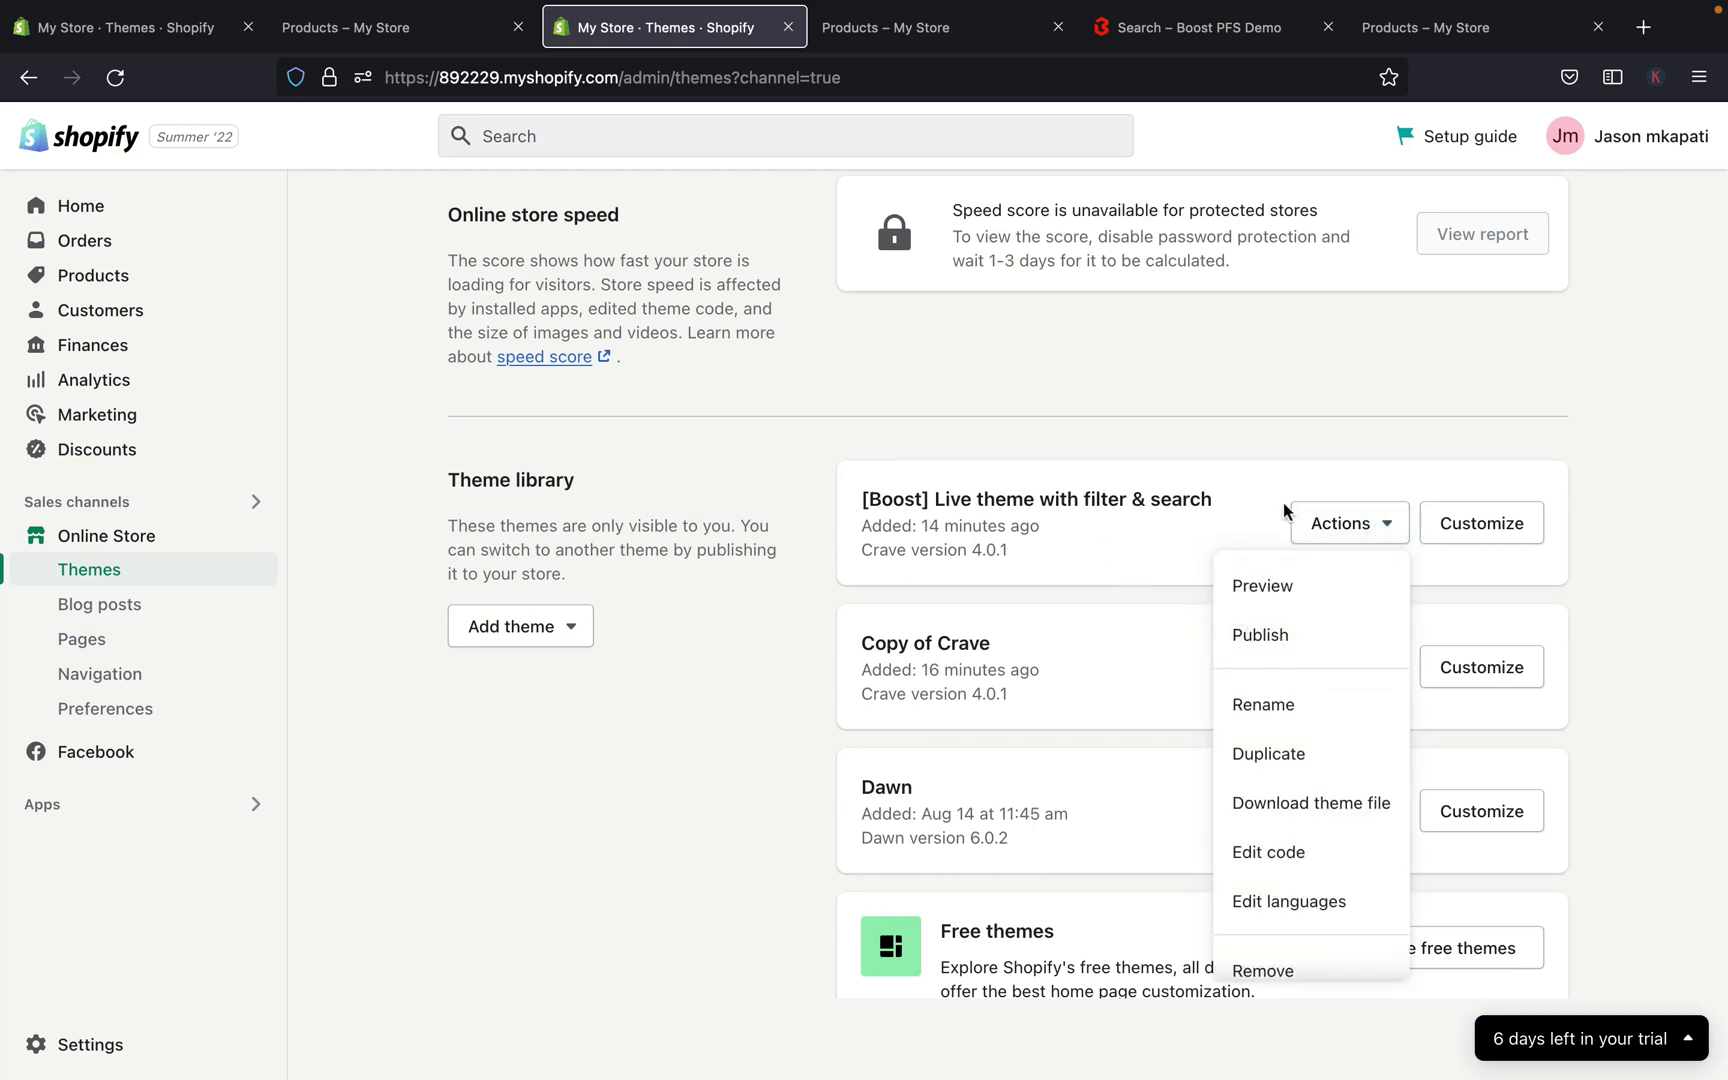
{"action": "left_click", "coordinate": [1286, 632]}
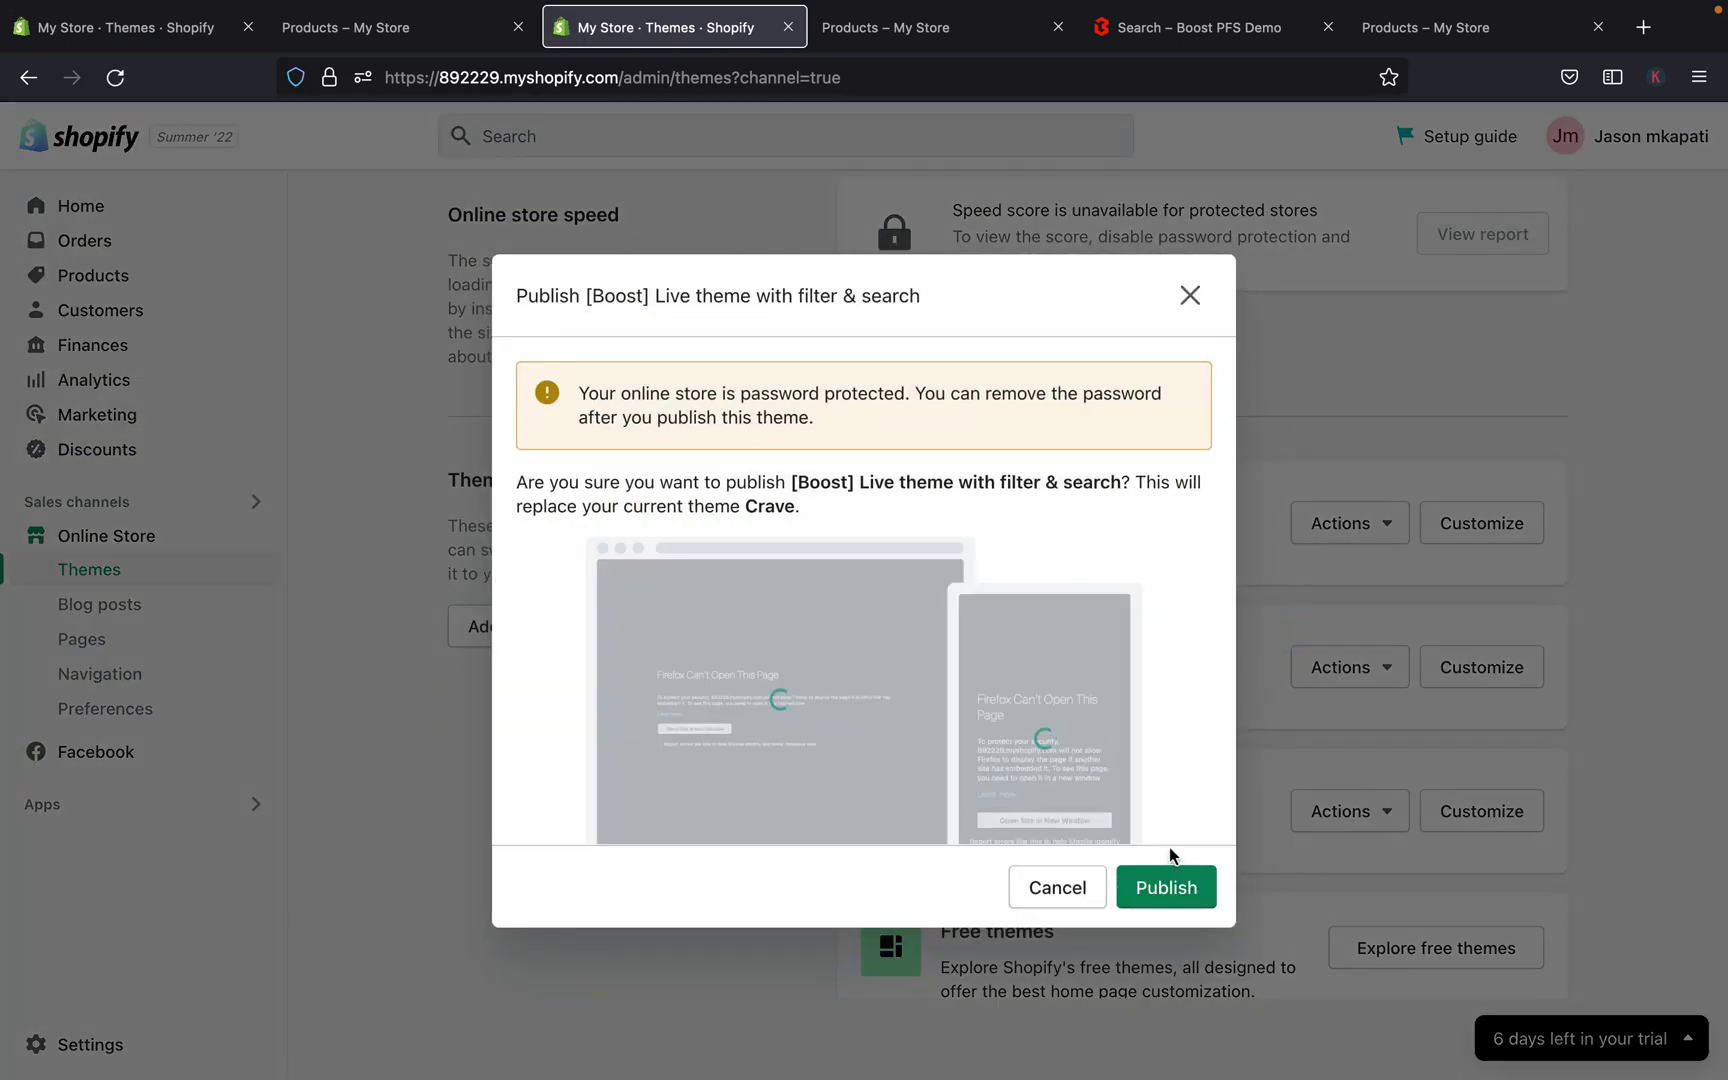
{"action": "left_click", "coordinate": [1164, 904]}
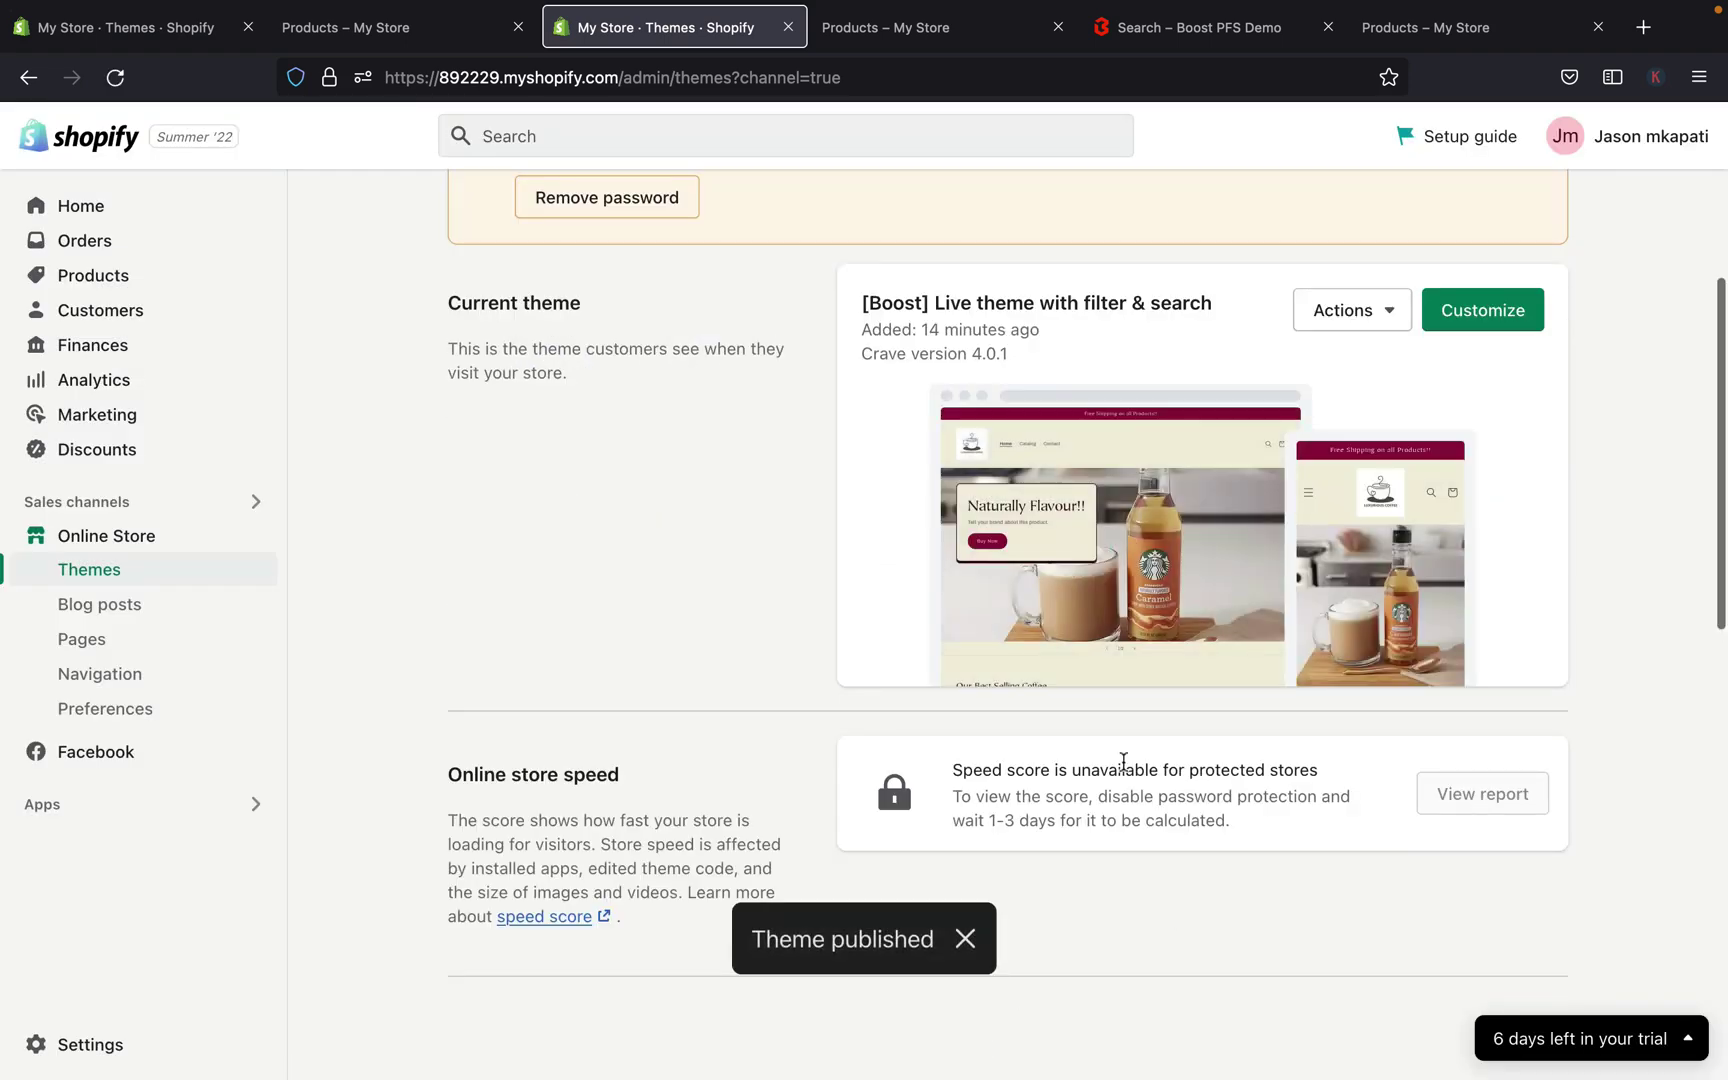
Review the current theme and the theme library, checking the actions available for Copy of Crave.
{"action": "scroll", "coordinate": [1123, 762], "scroll_direction": "down", "scroll_amount": 6}
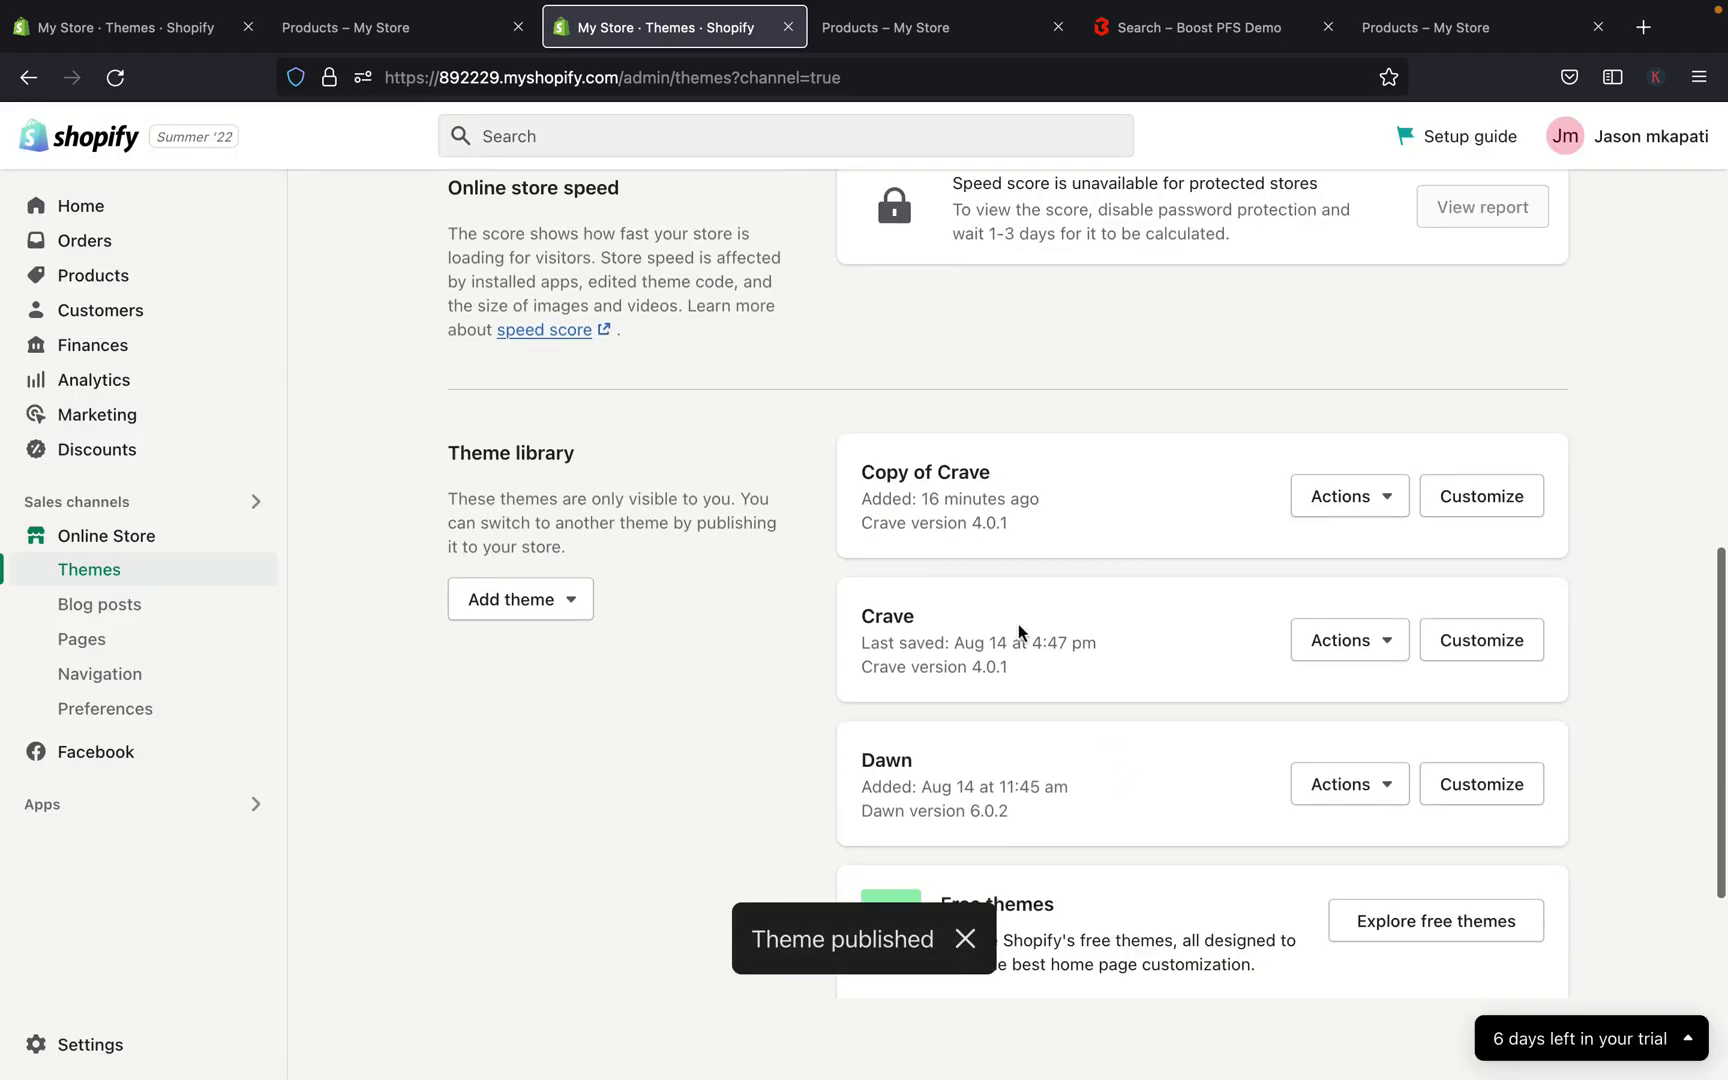
{"action": "scroll", "coordinate": [904, 402], "scroll_direction": "up", "scroll_amount": 5}
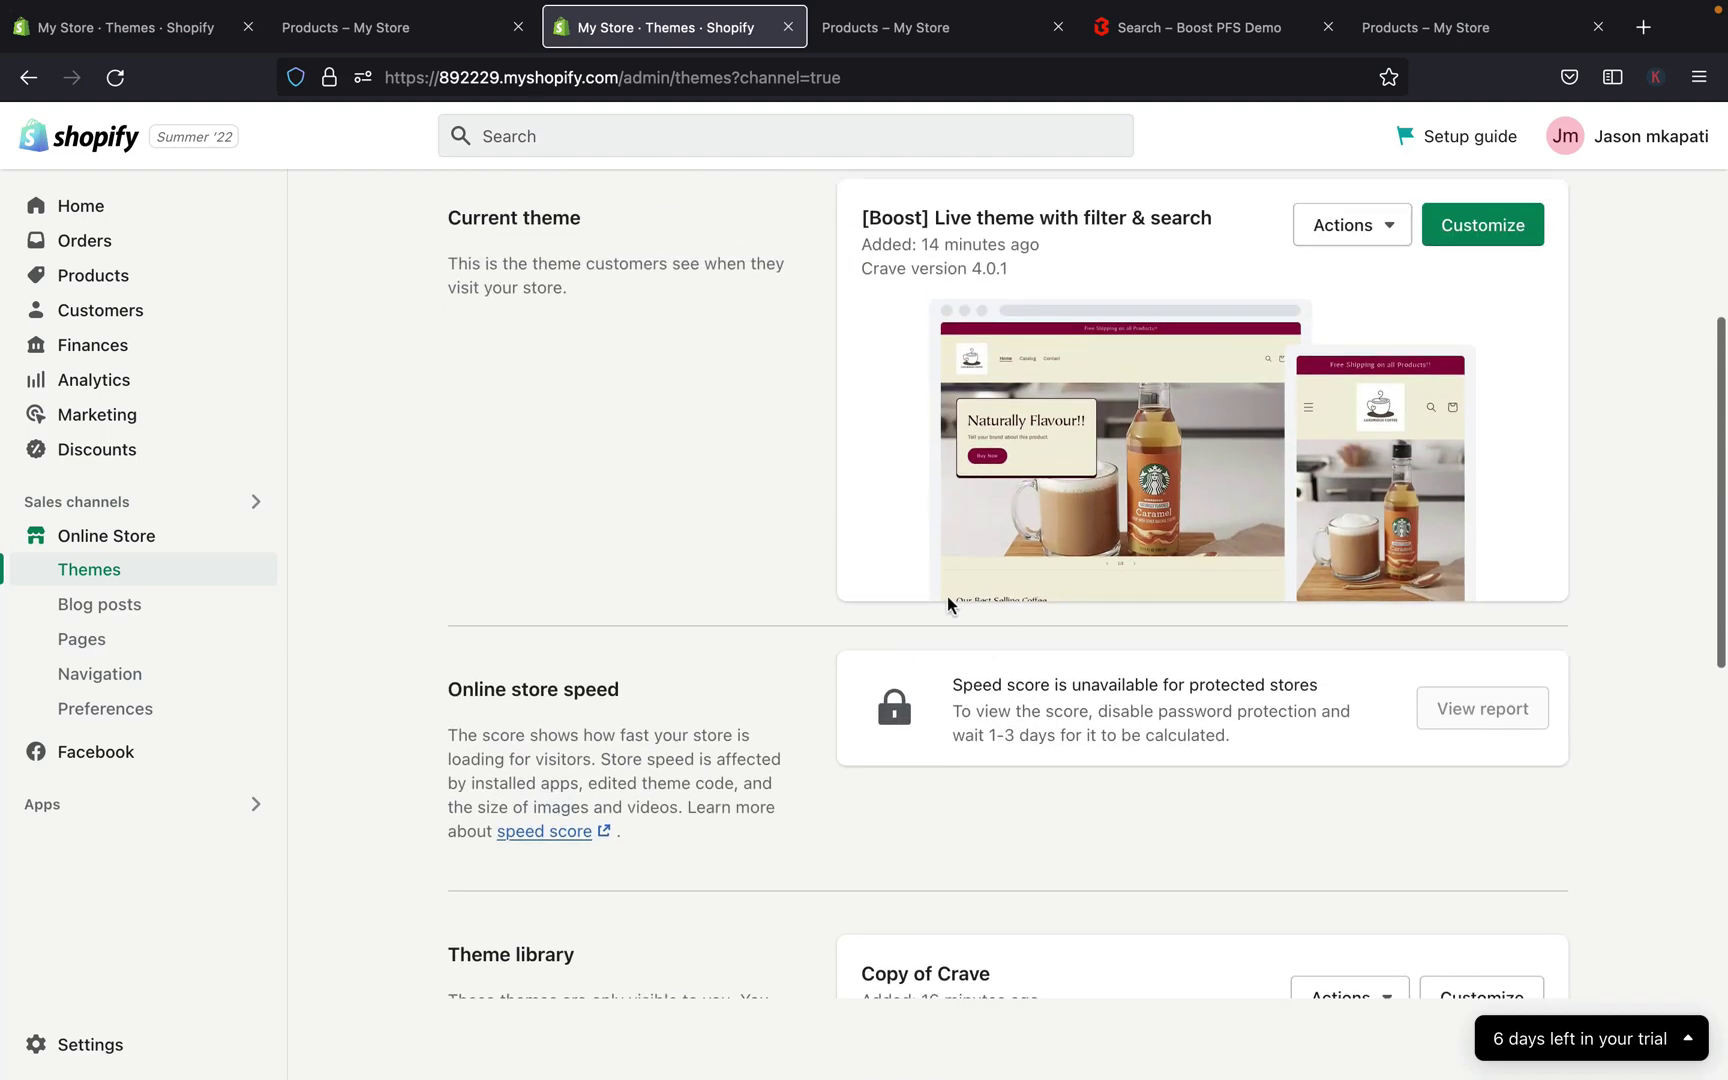
{"action": "scroll", "coordinate": [972, 587], "scroll_direction": "down", "scroll_amount": 5}
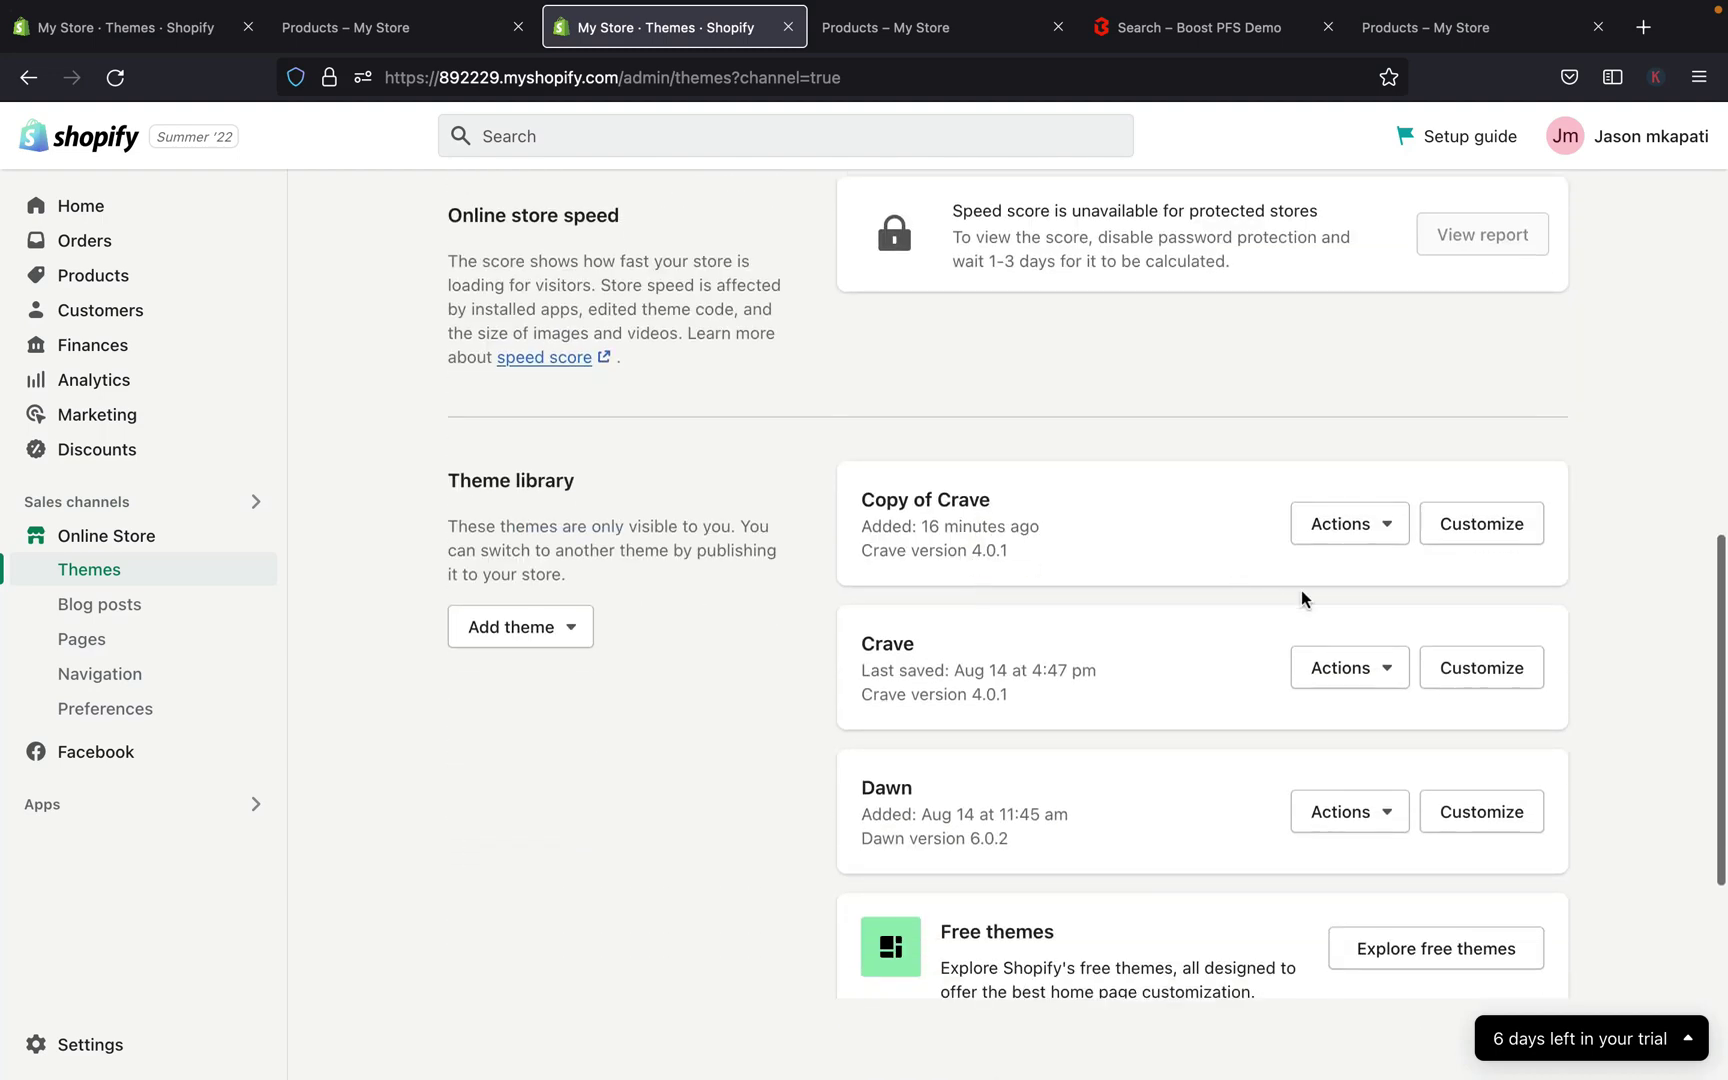
{"action": "left_click", "coordinate": [1390, 526]}
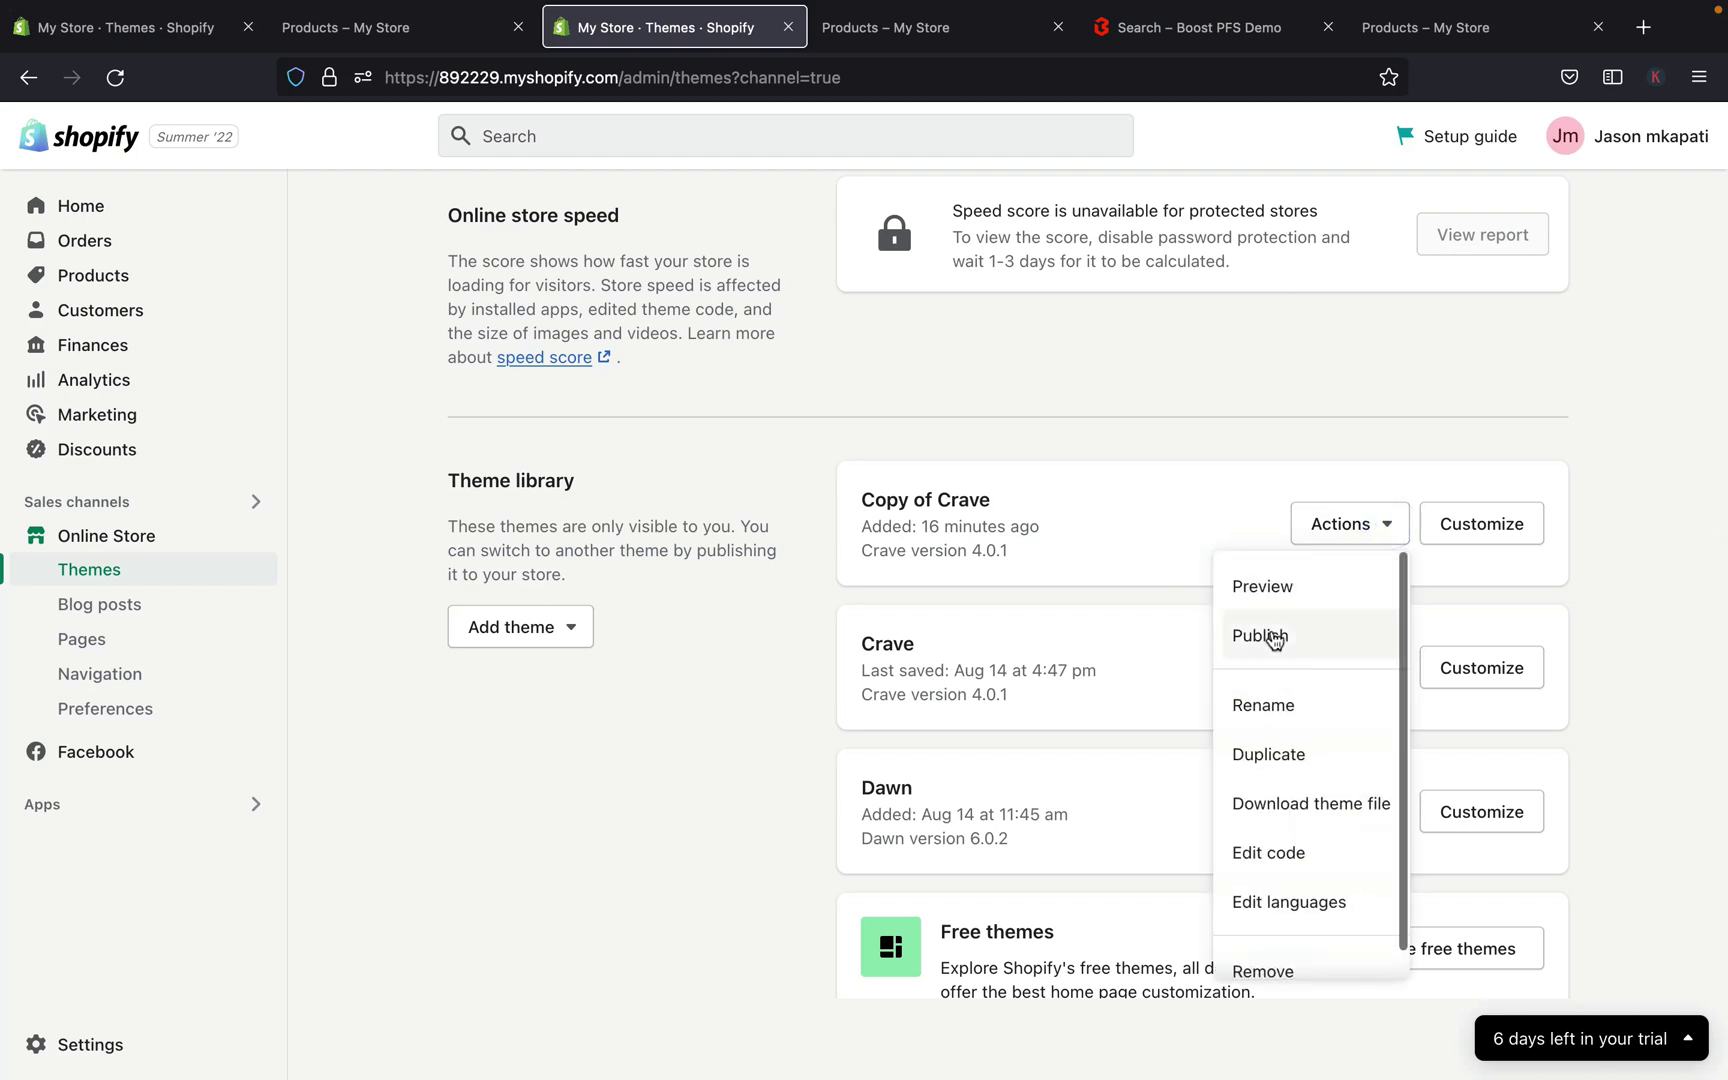
{"action": "left_click", "coordinate": [1155, 377]}
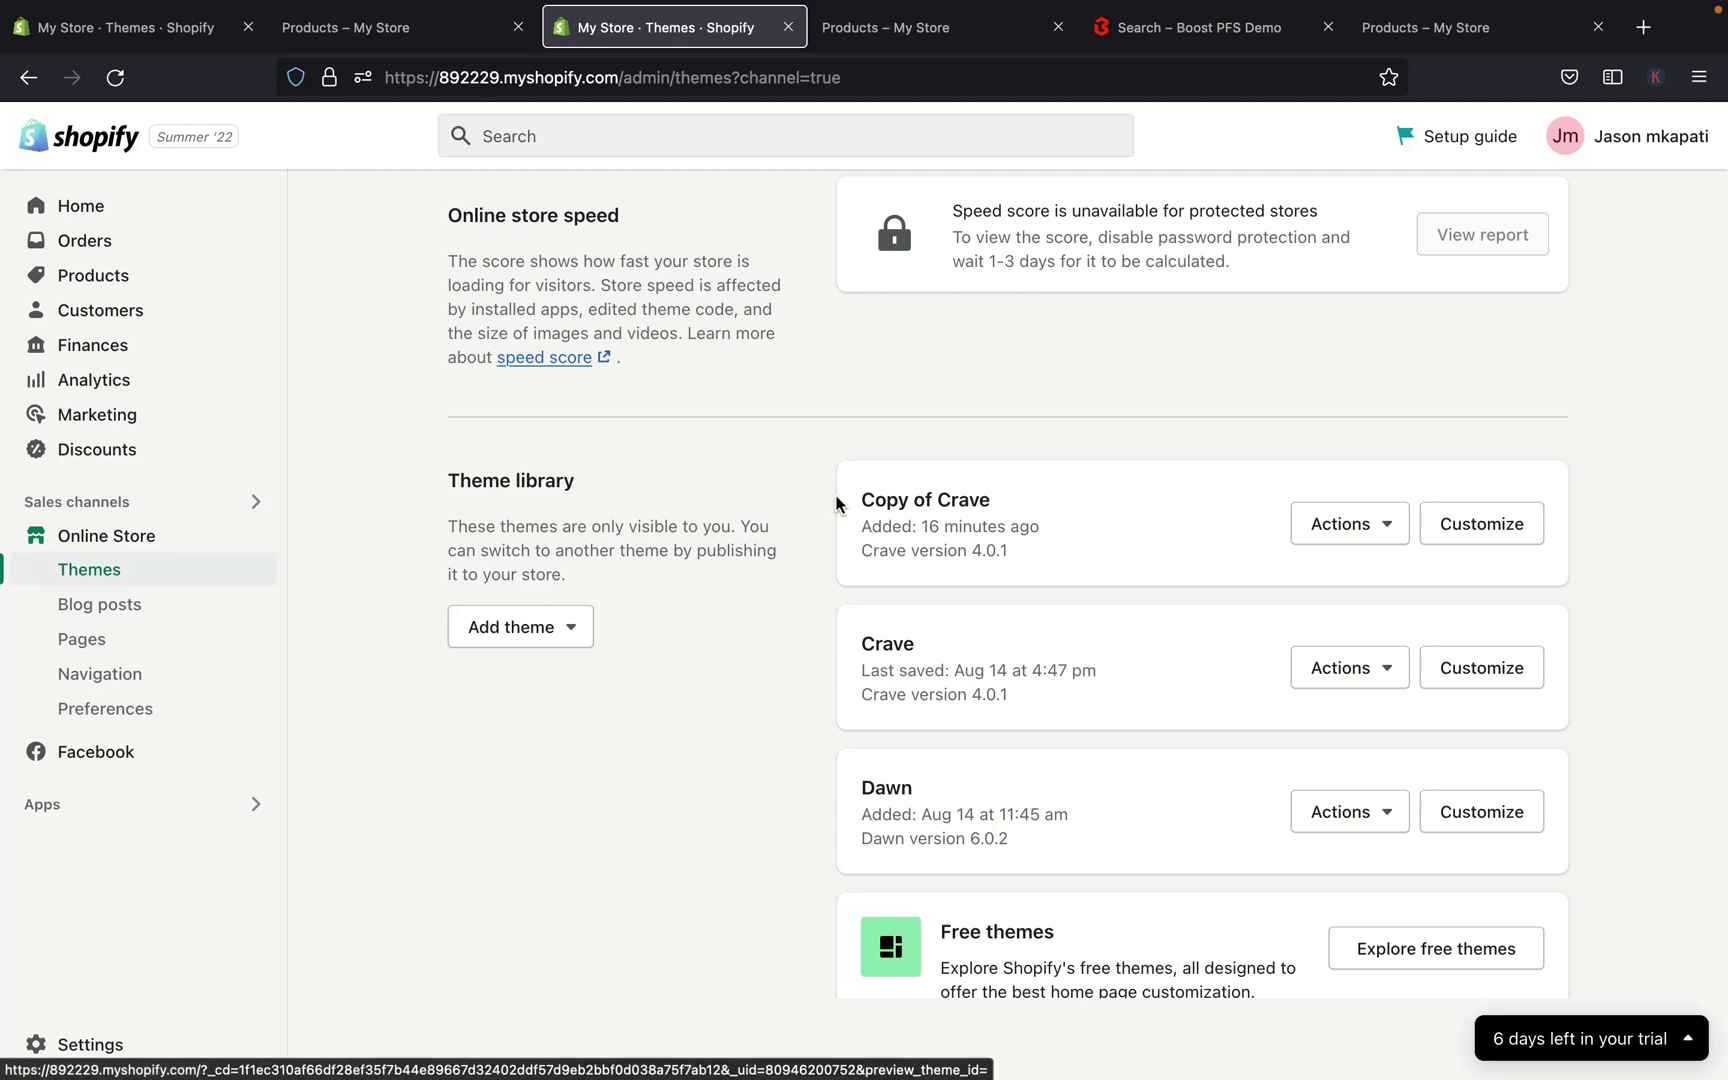
{"action": "scroll", "coordinate": [821, 896], "scroll_direction": "up", "scroll_amount": 10}
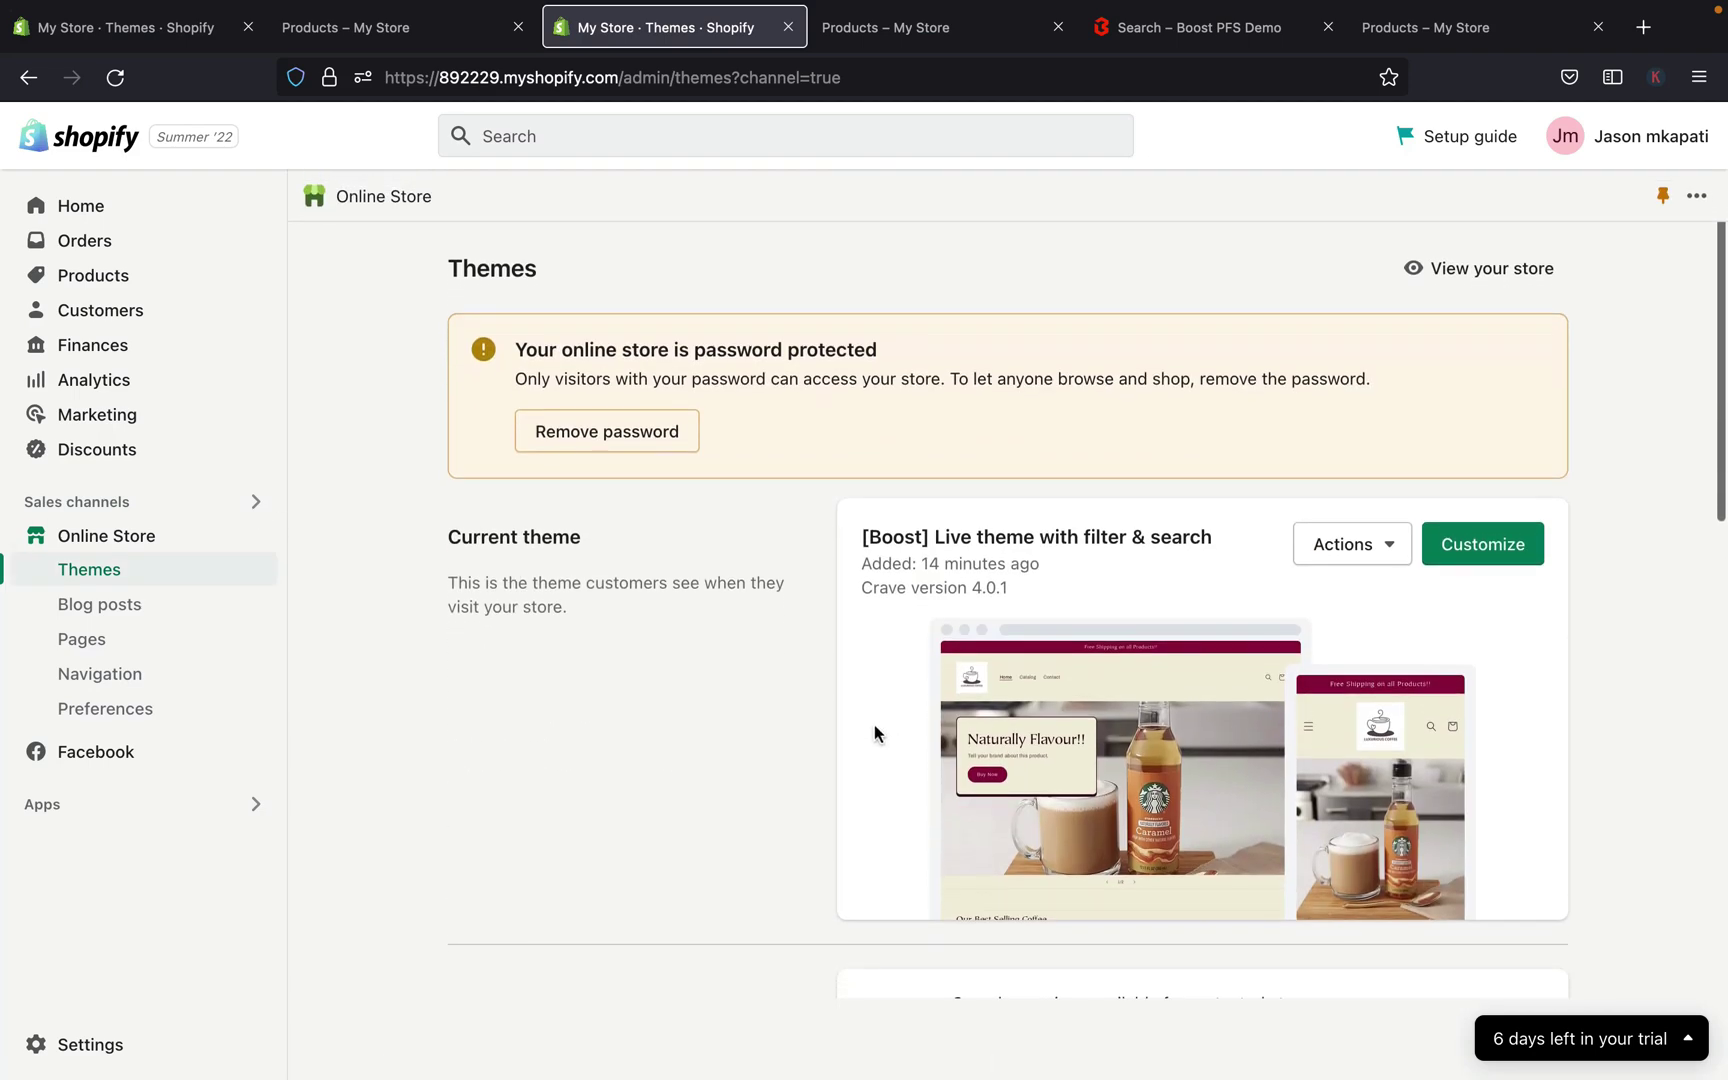